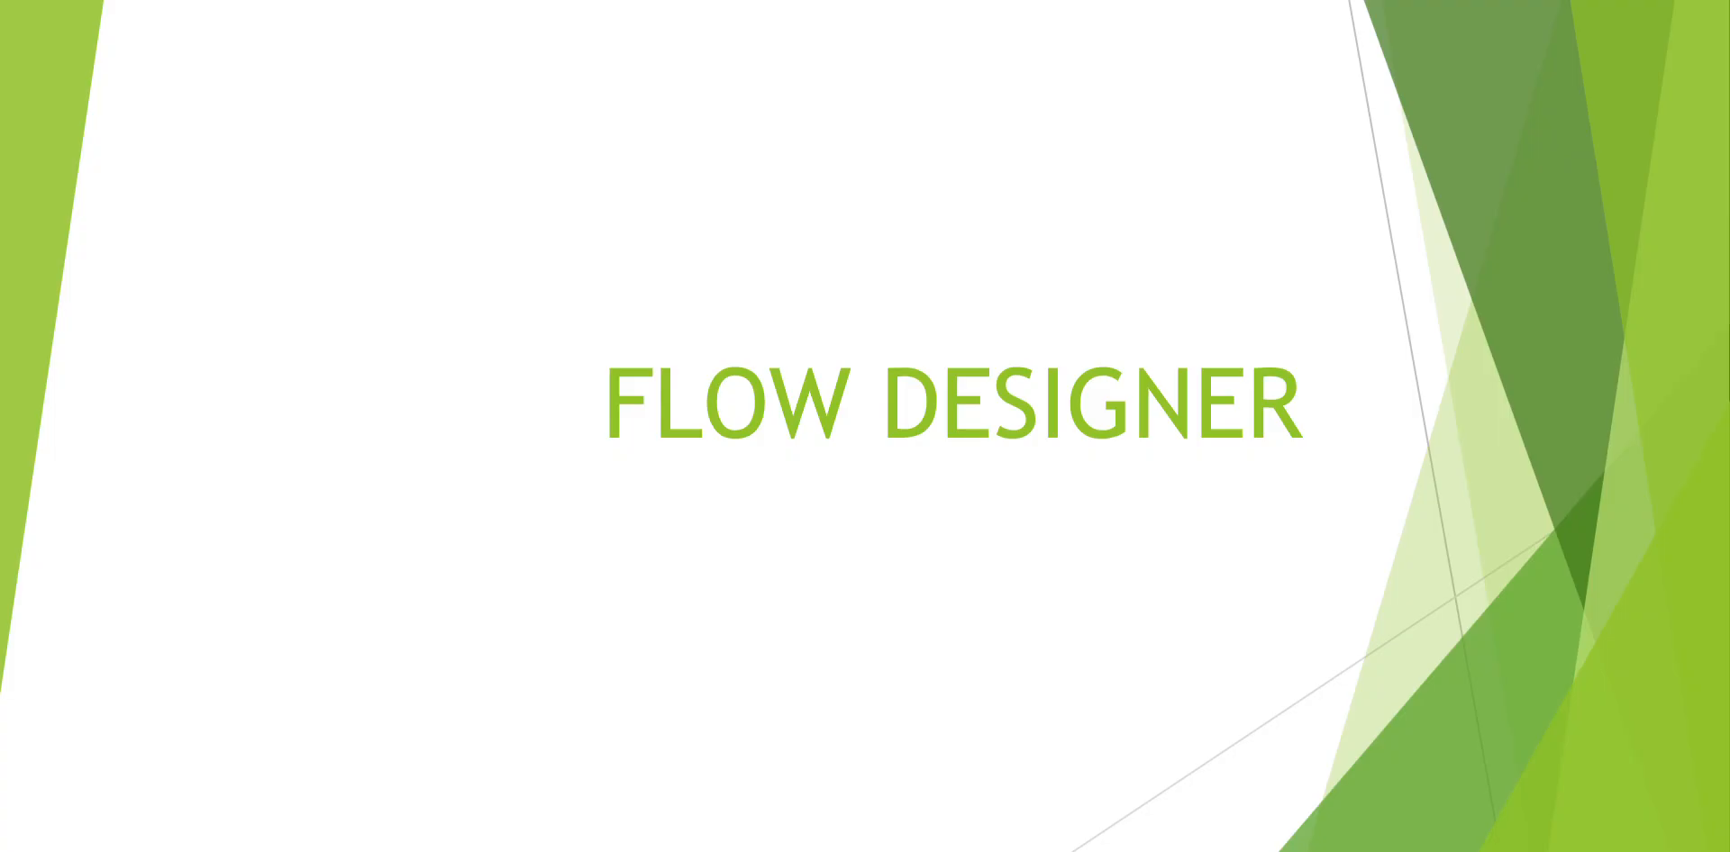
left_click(780, 272)
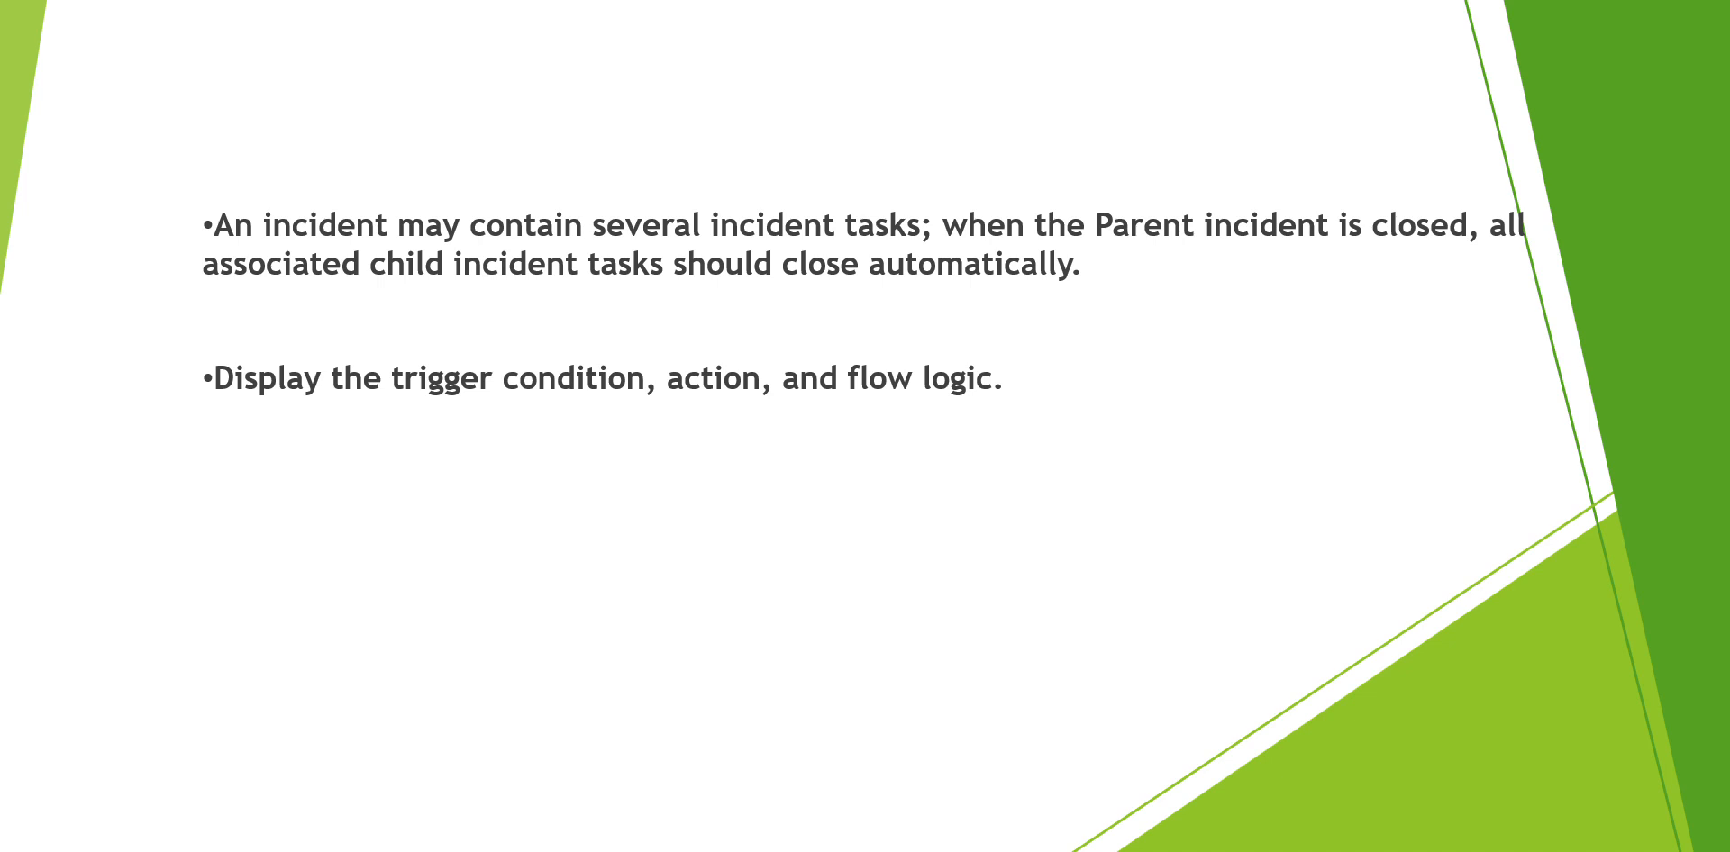
Switch to ServiceNow and open the full incident table list using incident.LIST
key("alt+Tab")
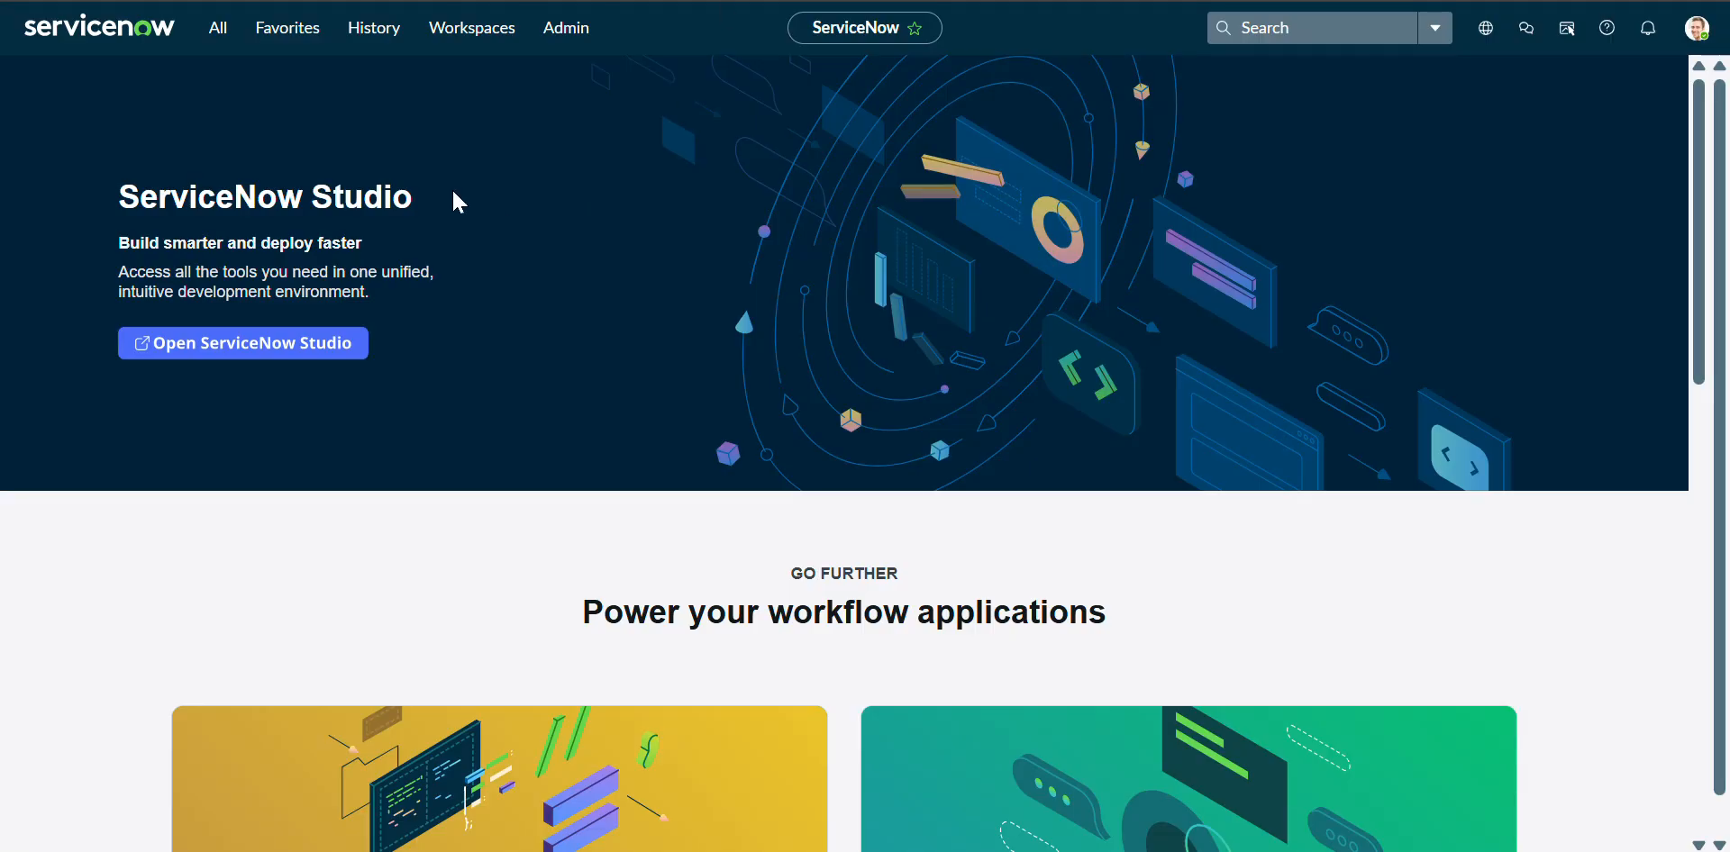
left_click(218, 28)
double_click(206, 82)
key("BackSpace")
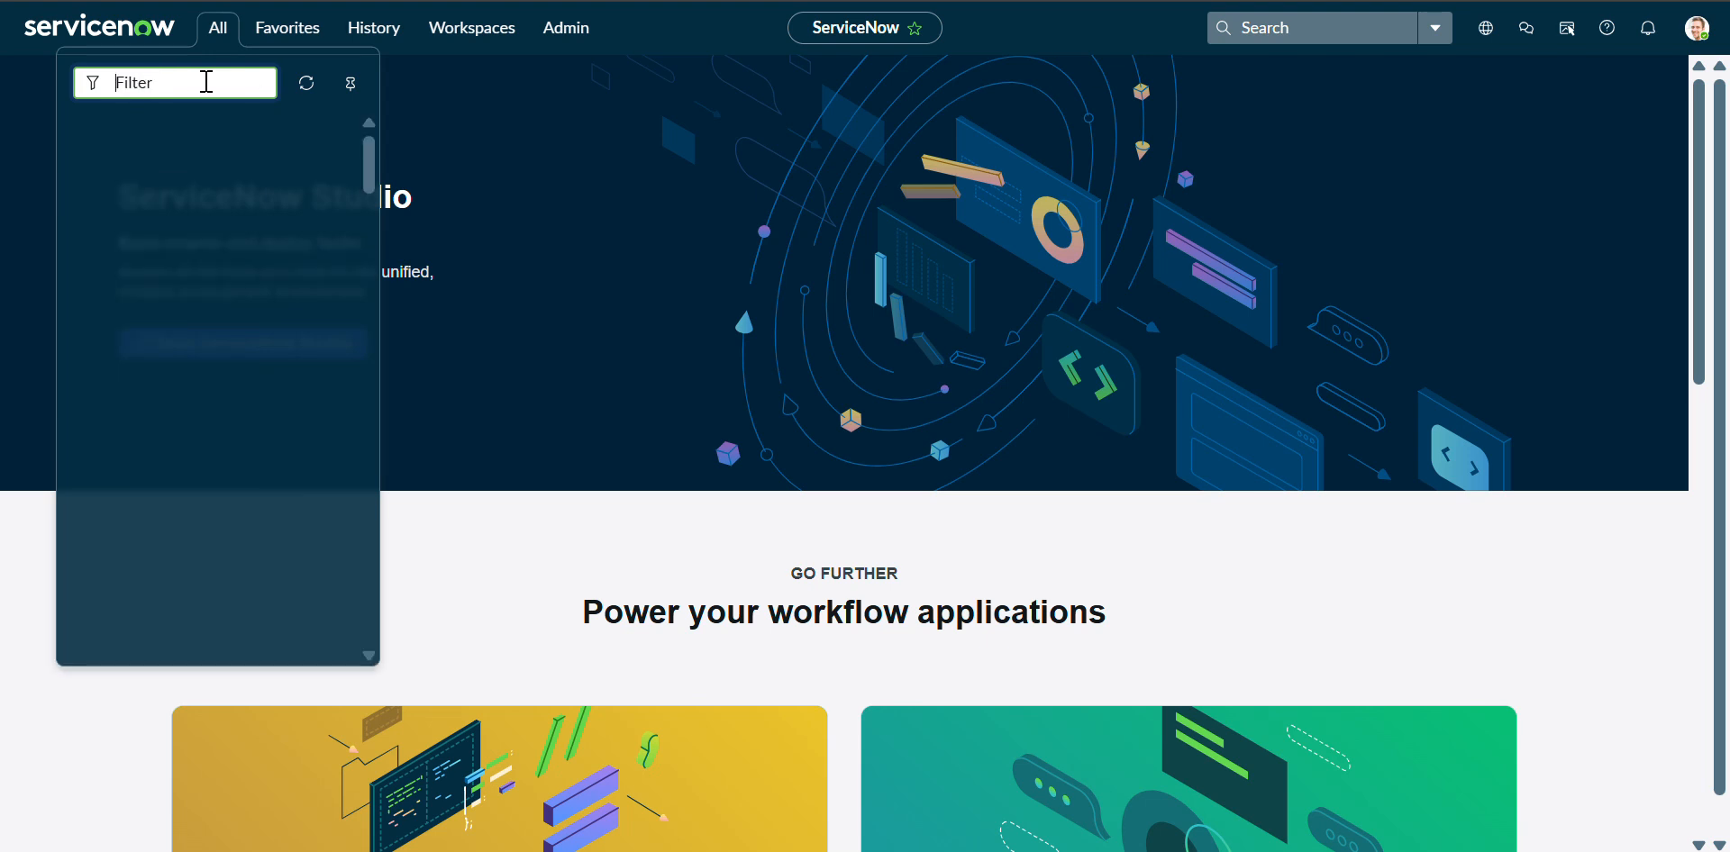
type("incid")
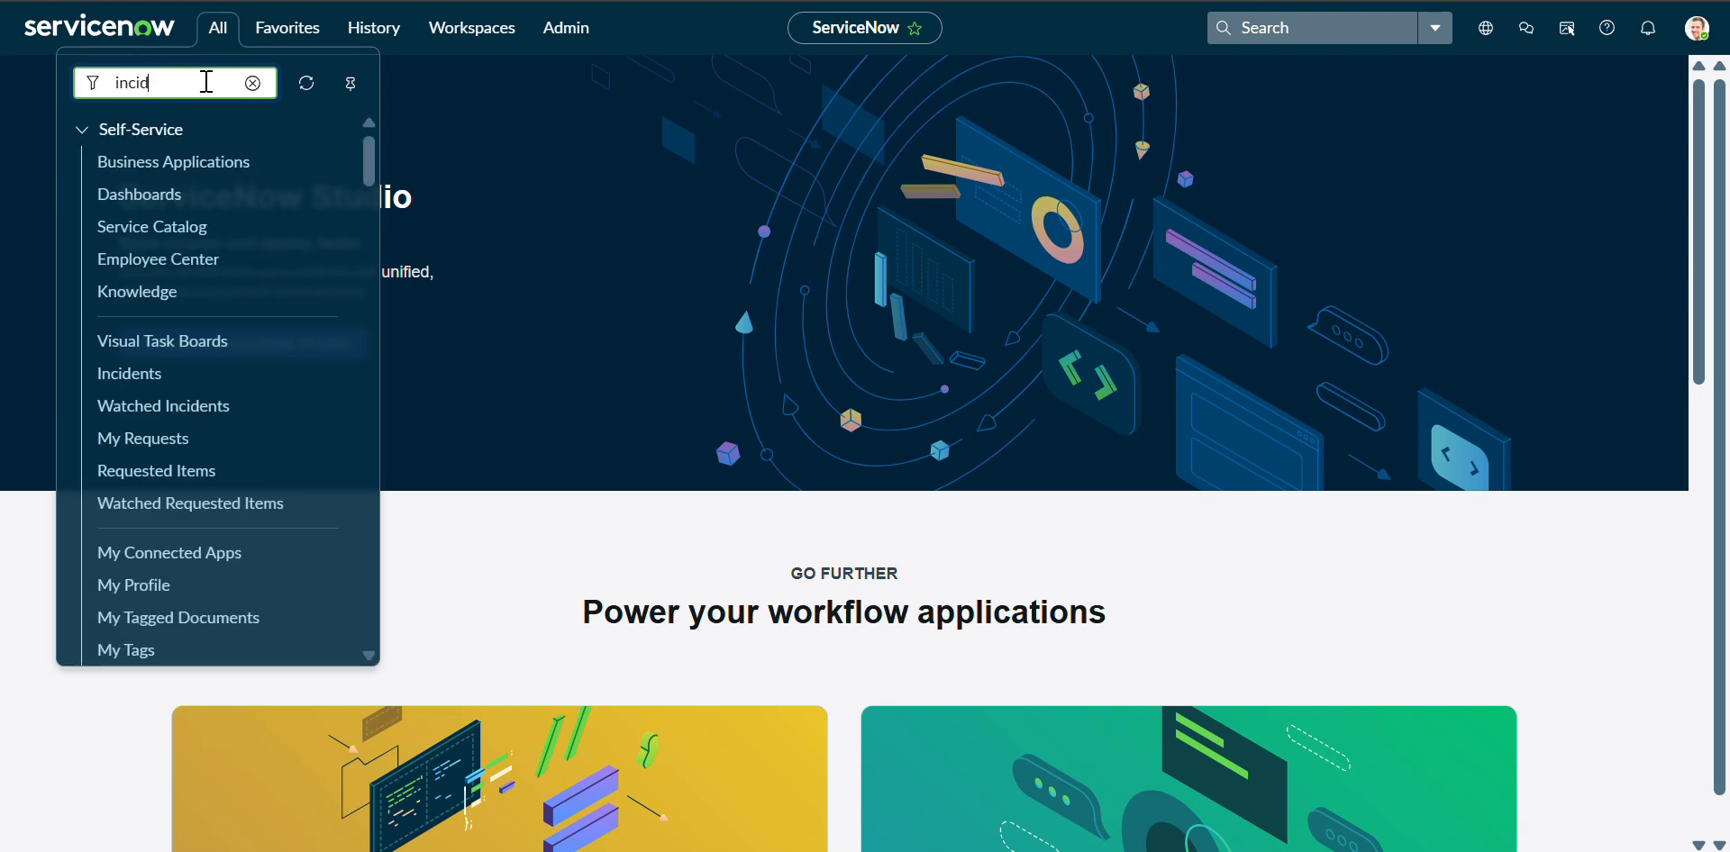
type("ent")
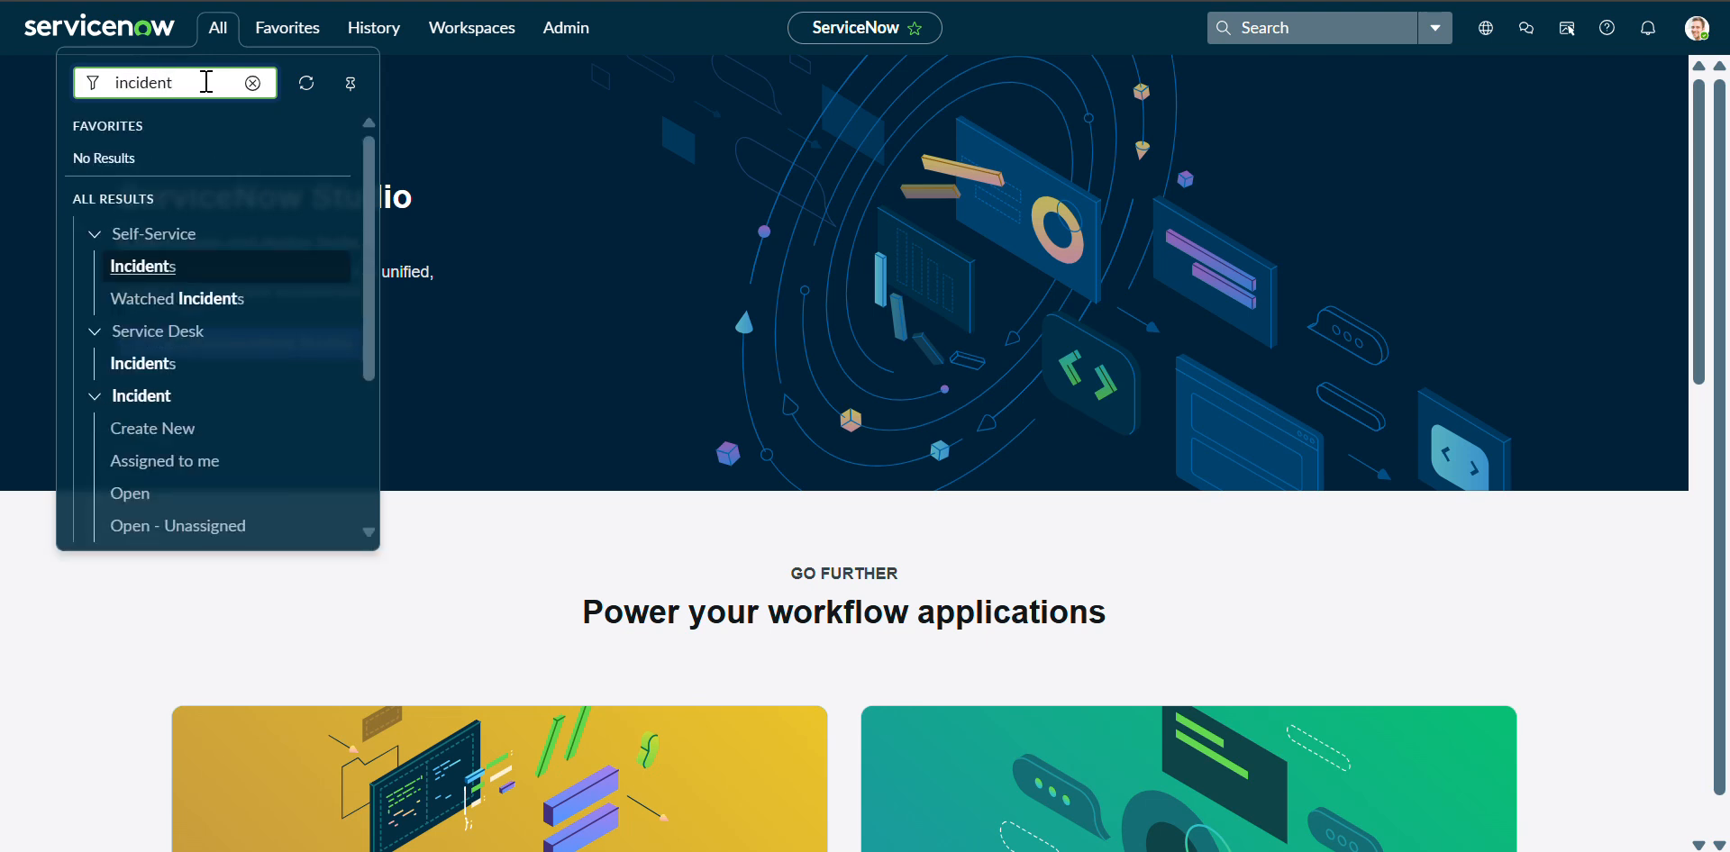
type(".LIST")
key("Return")
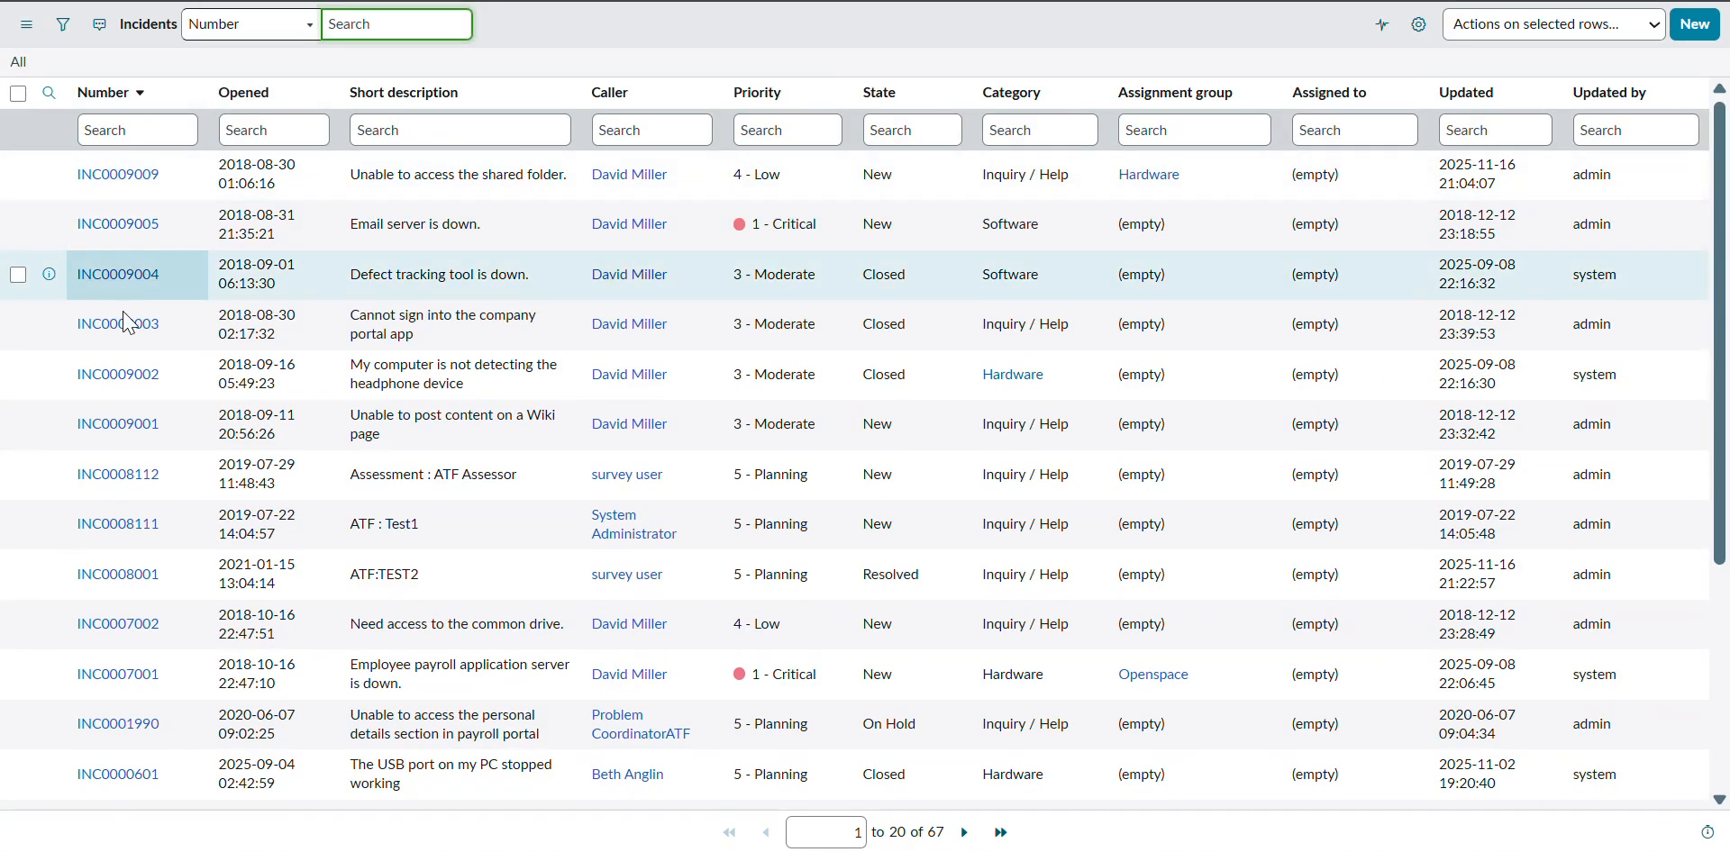
Open incident INC0008112 from the list and go to its Child Incidents related list
left_click(118, 377)
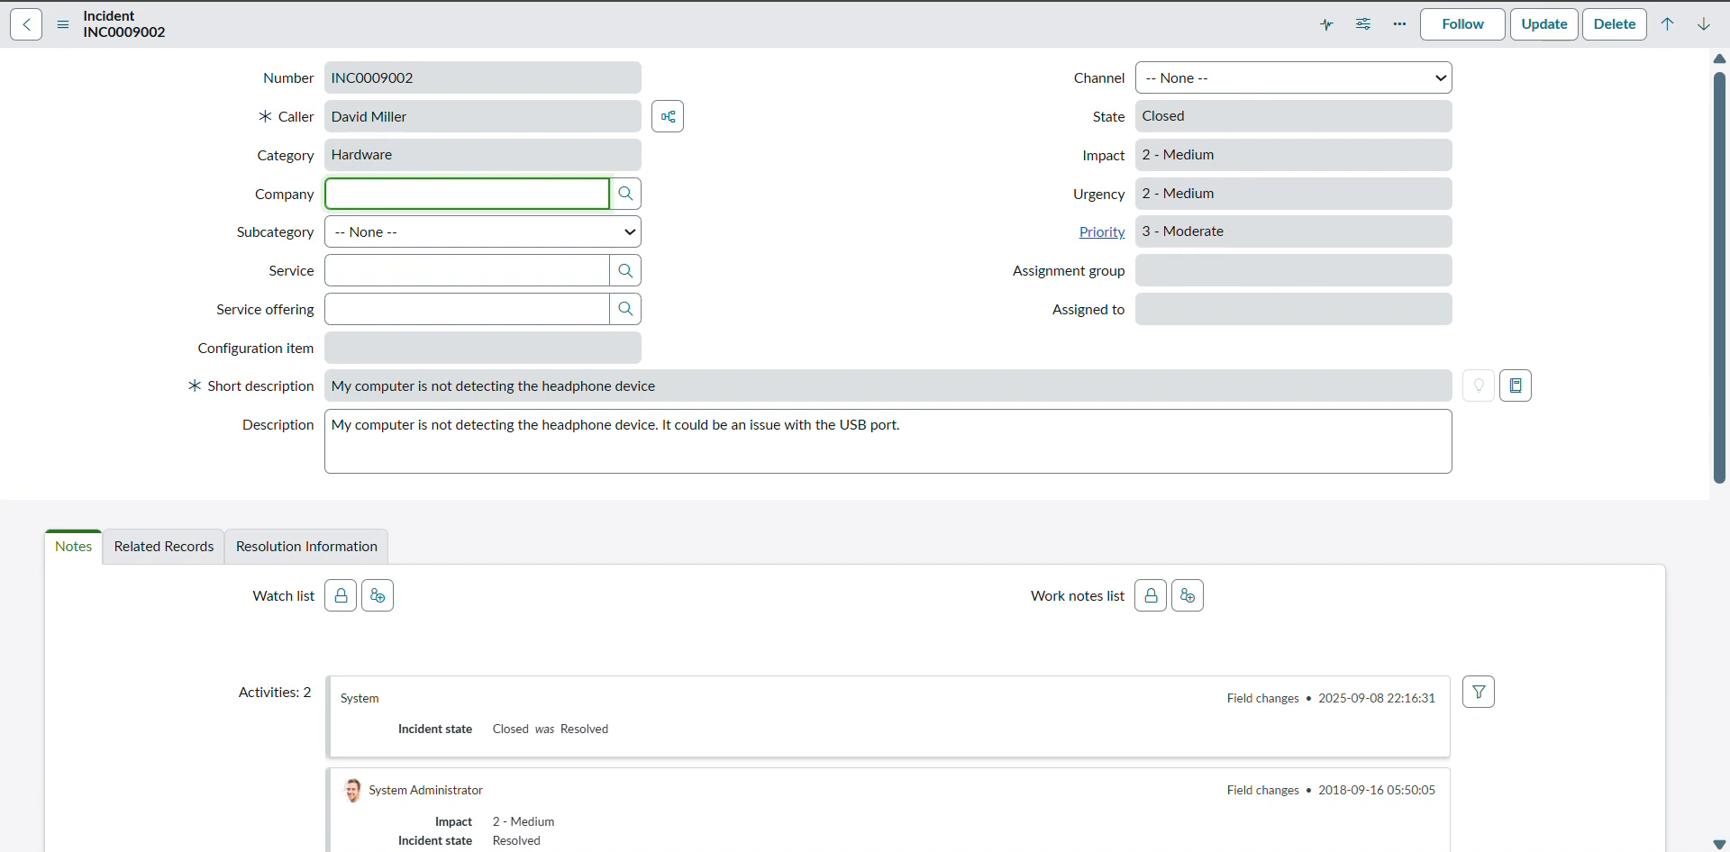
key("alt+Left")
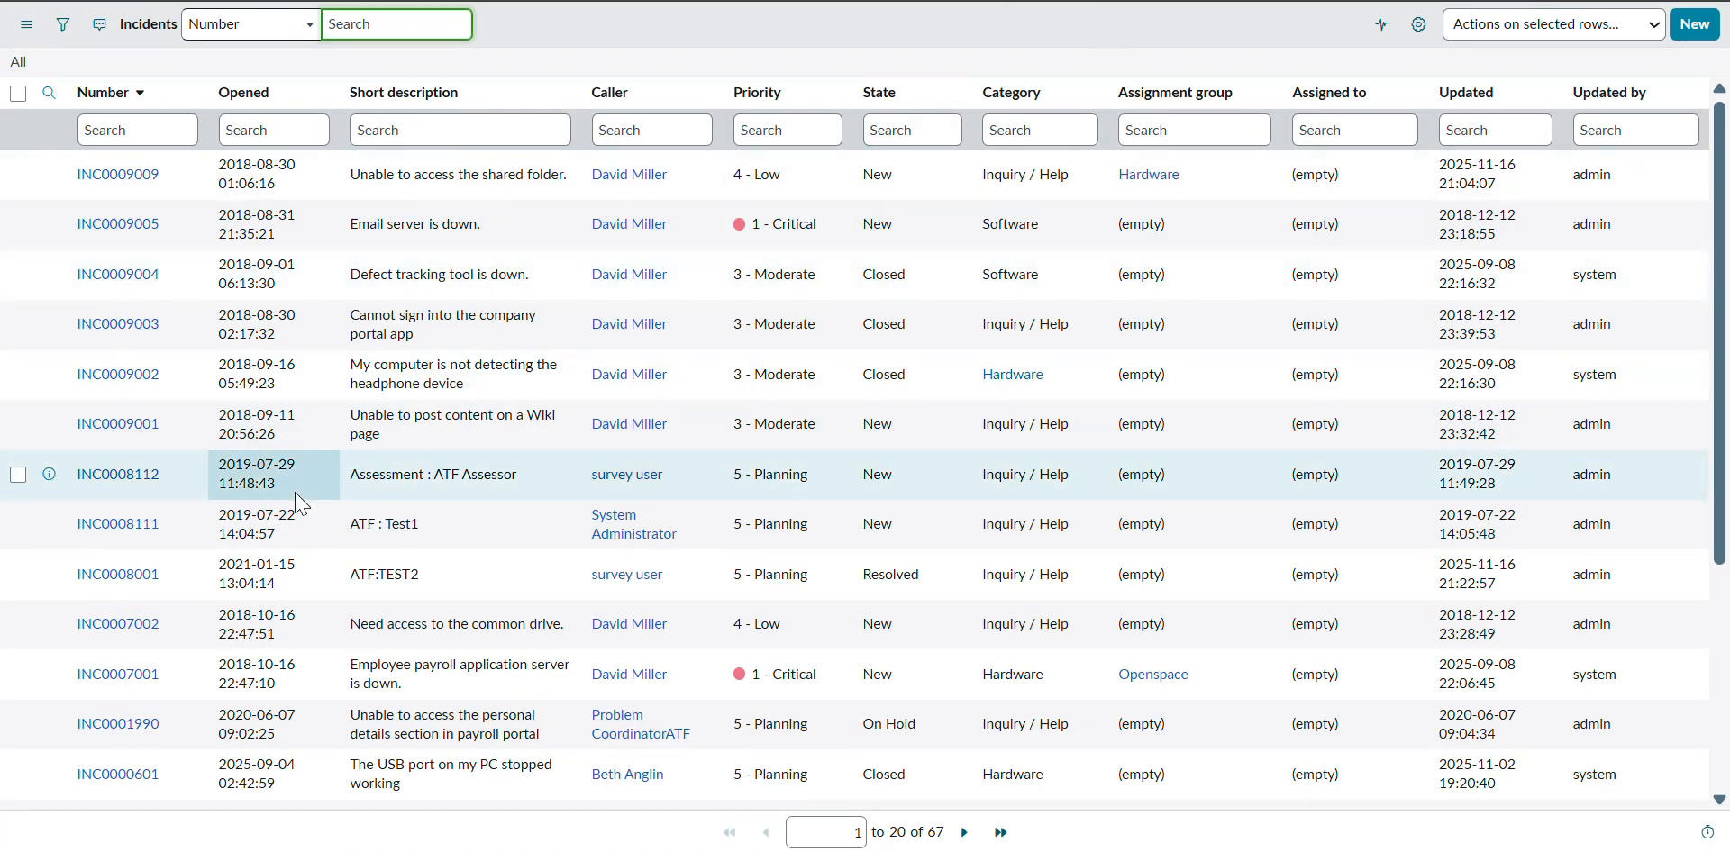
scroll(300, 505, "down", 1)
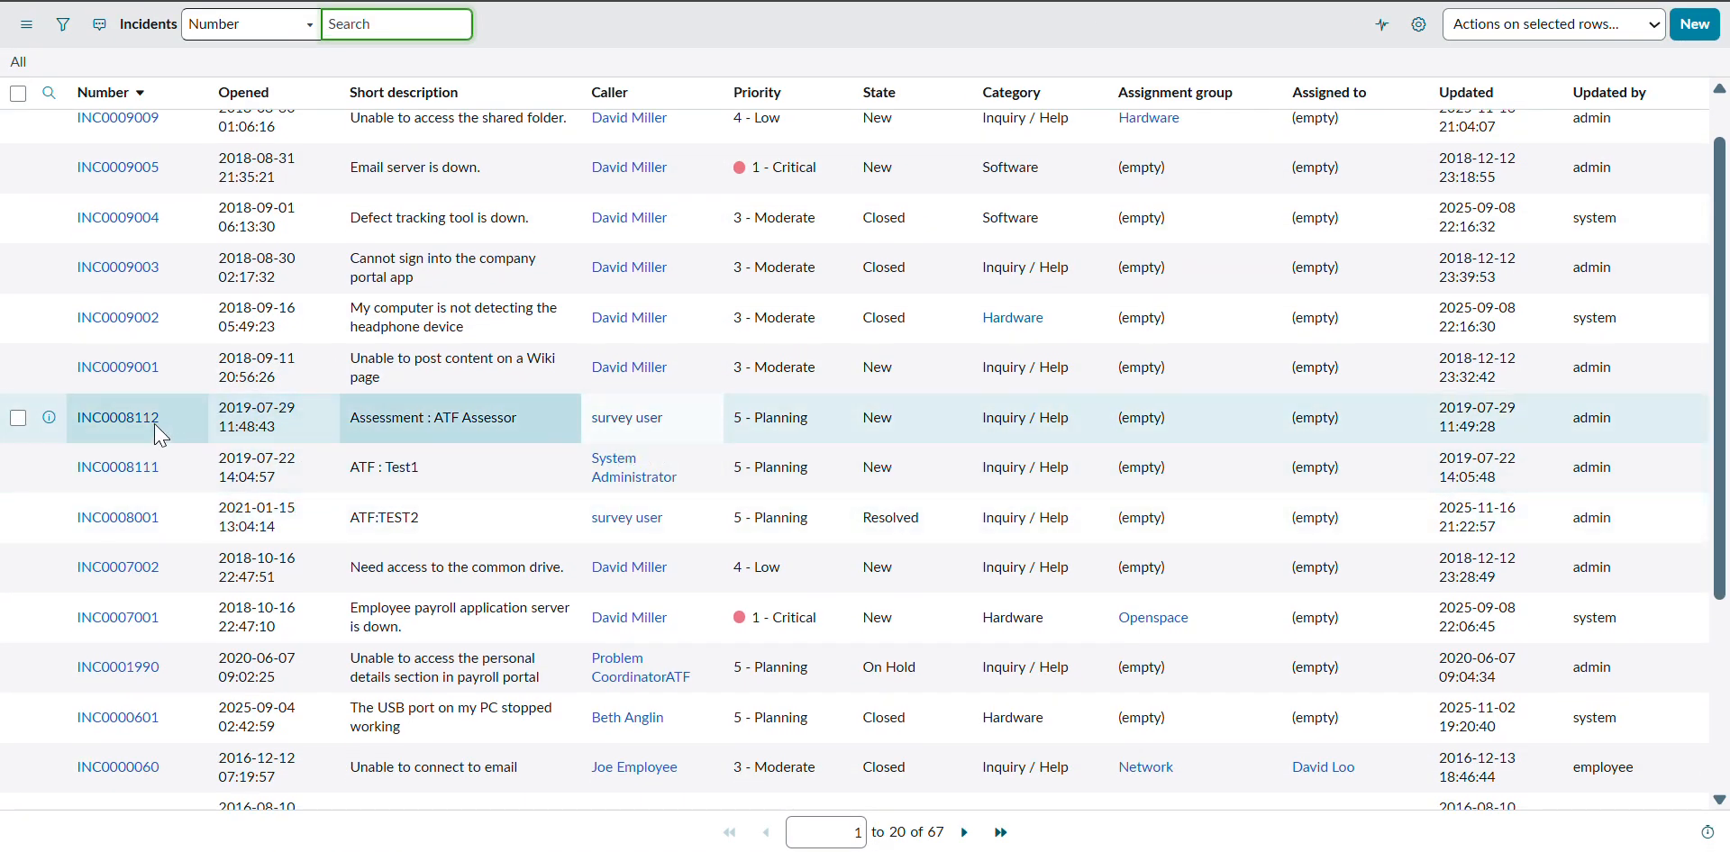
left_click(137, 420)
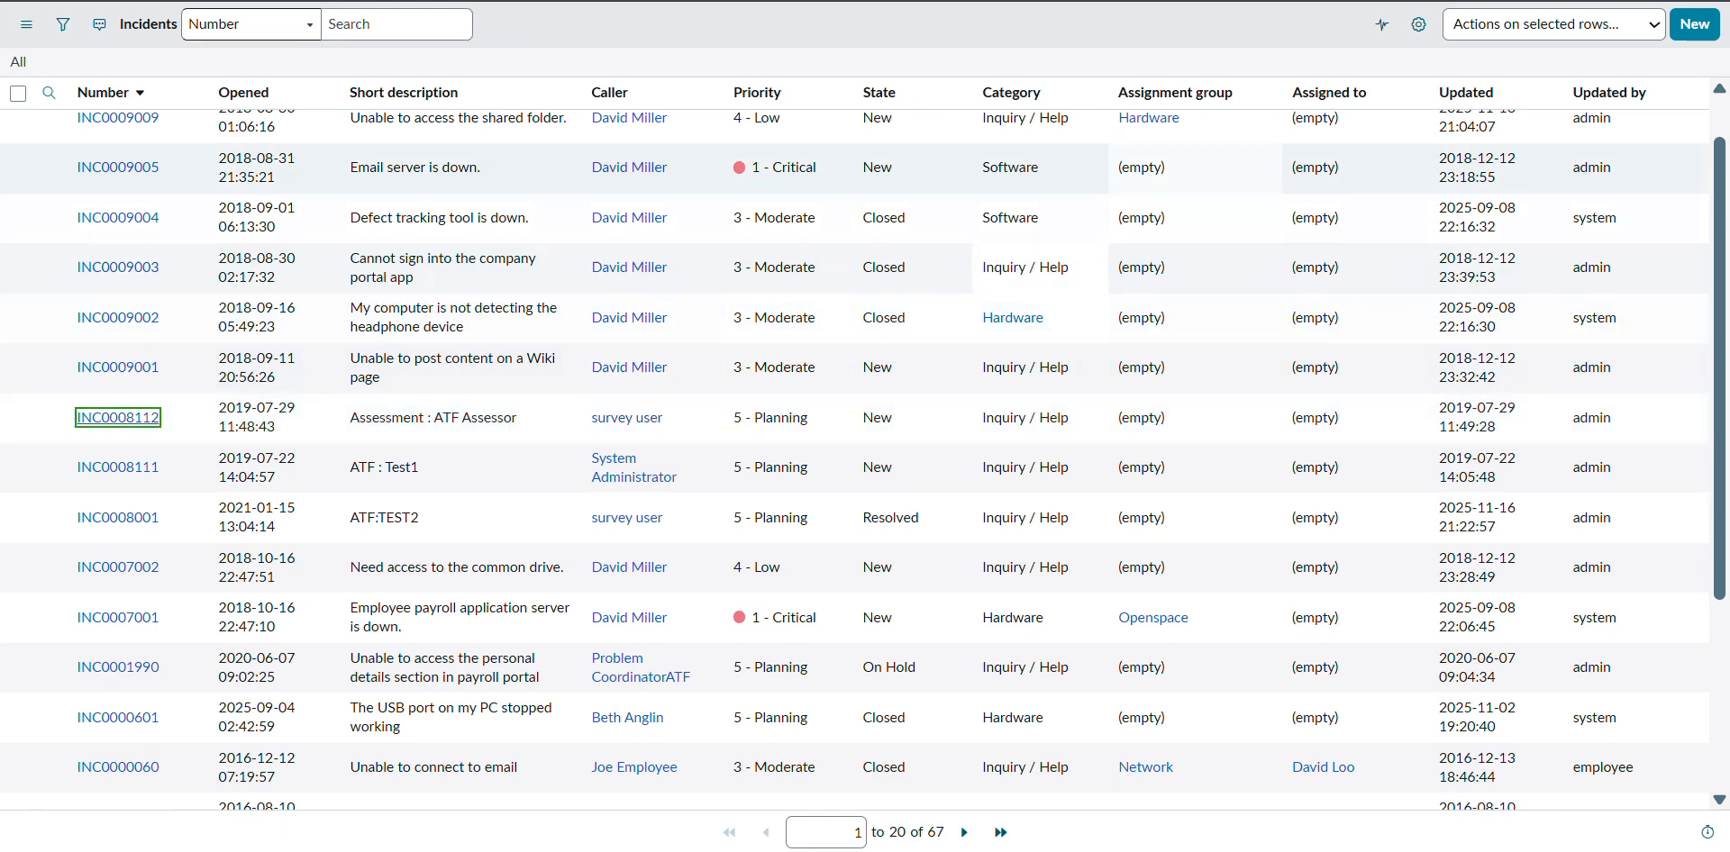
scroll(851, 516, "down", 3)
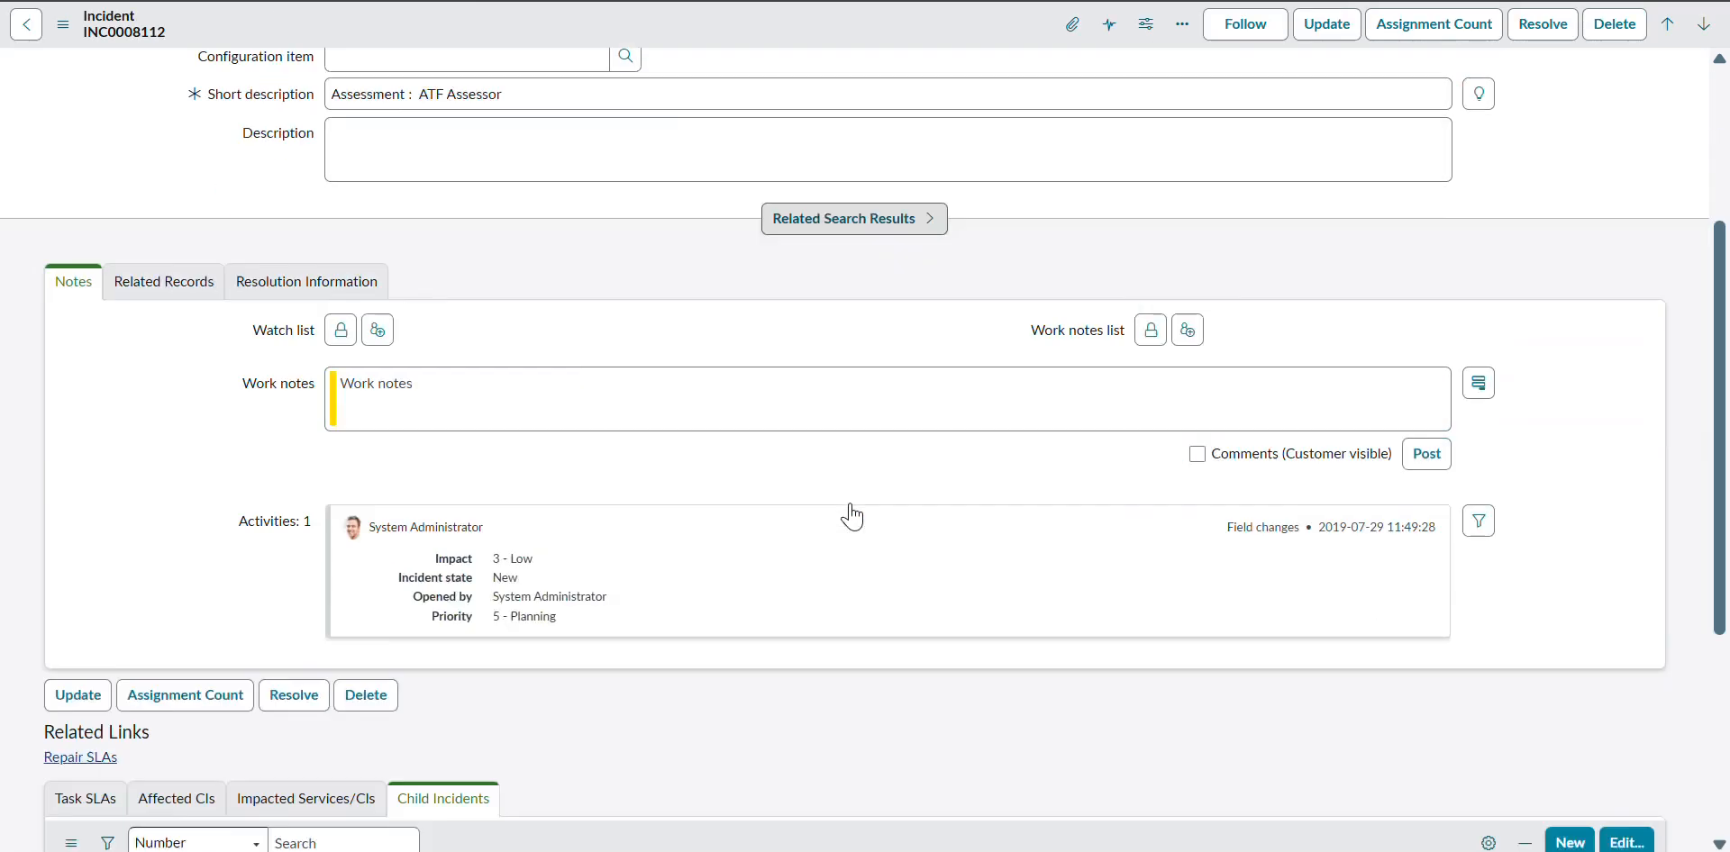
scroll(852, 516, "down", 4)
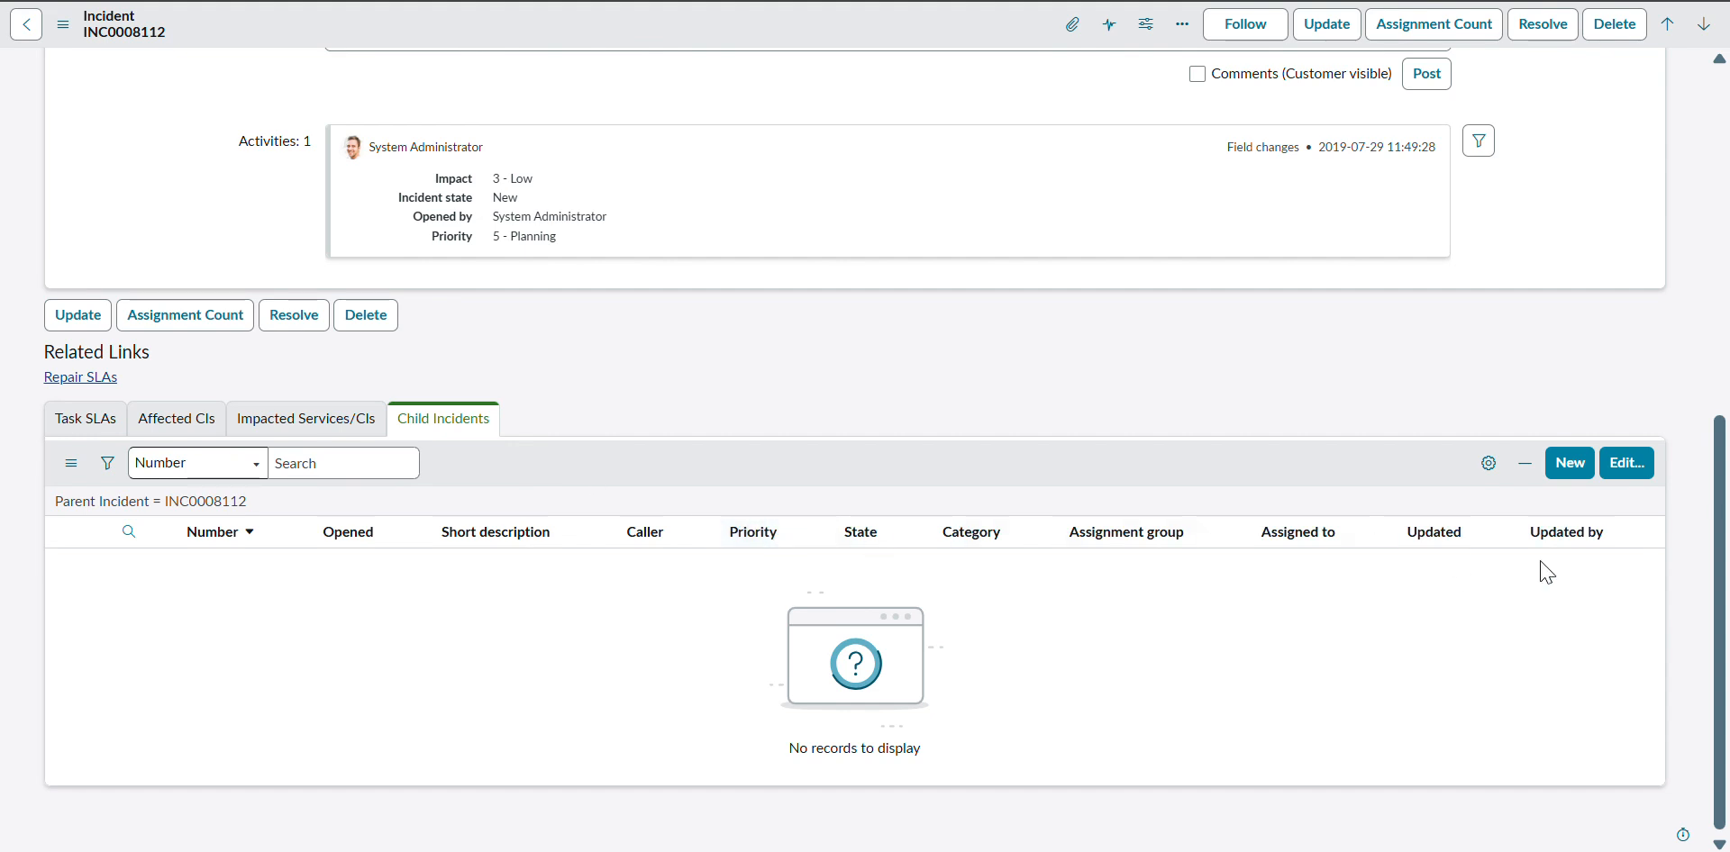
Add INC0000025, INC0000026 and INC0000028 as child incidents of INC0008112 and save the membership
left_click(1628, 463)
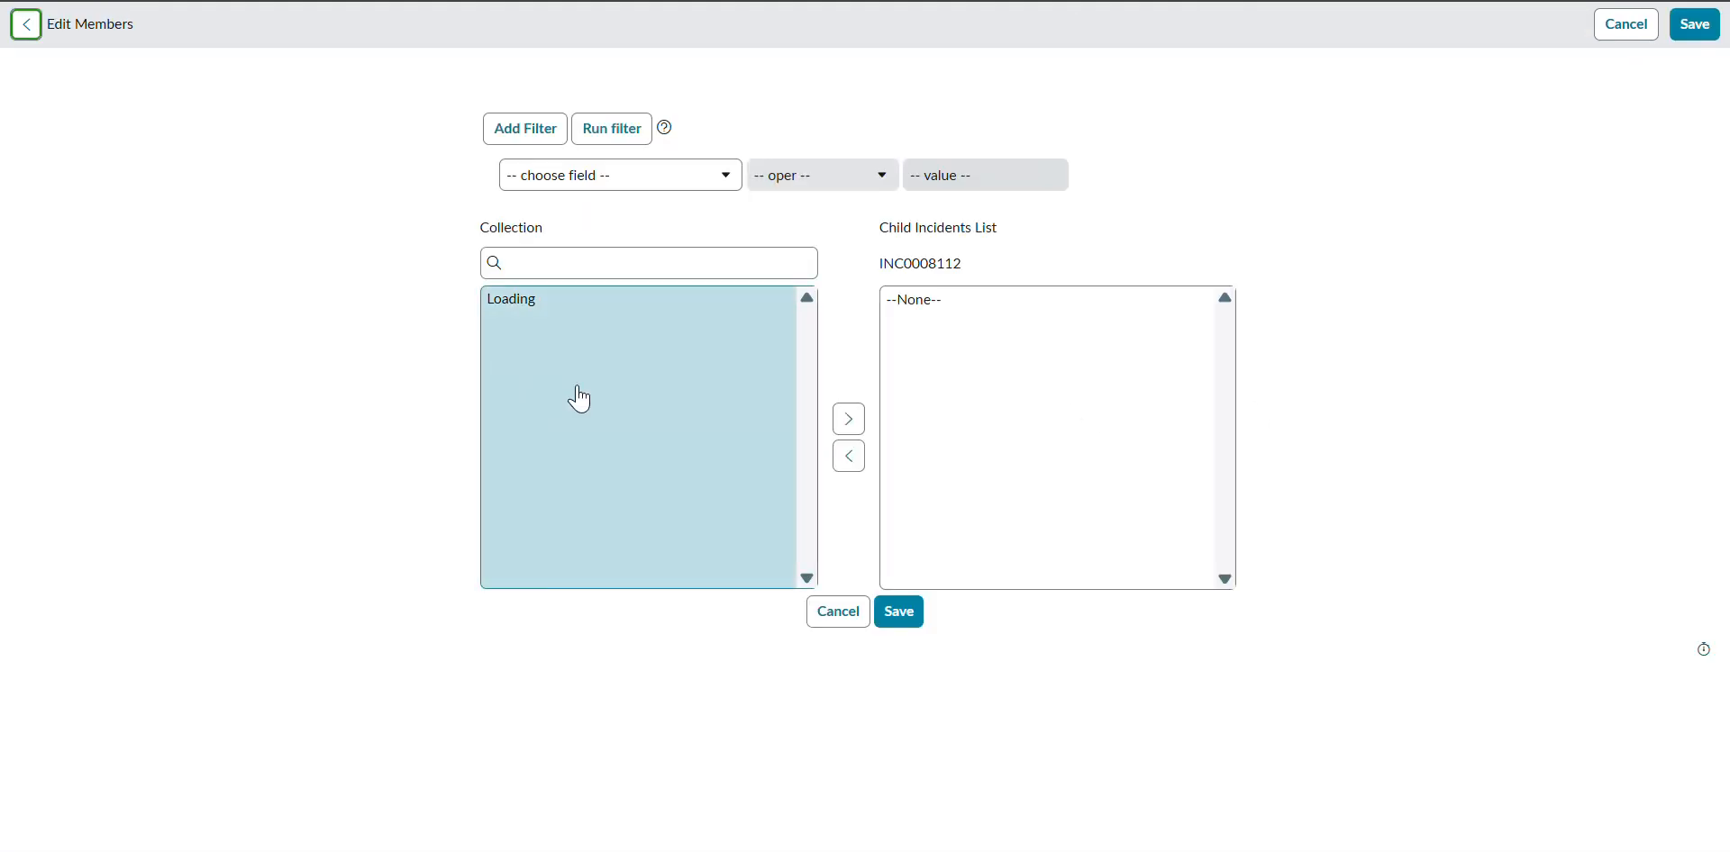
scroll(537, 451, "down", 3)
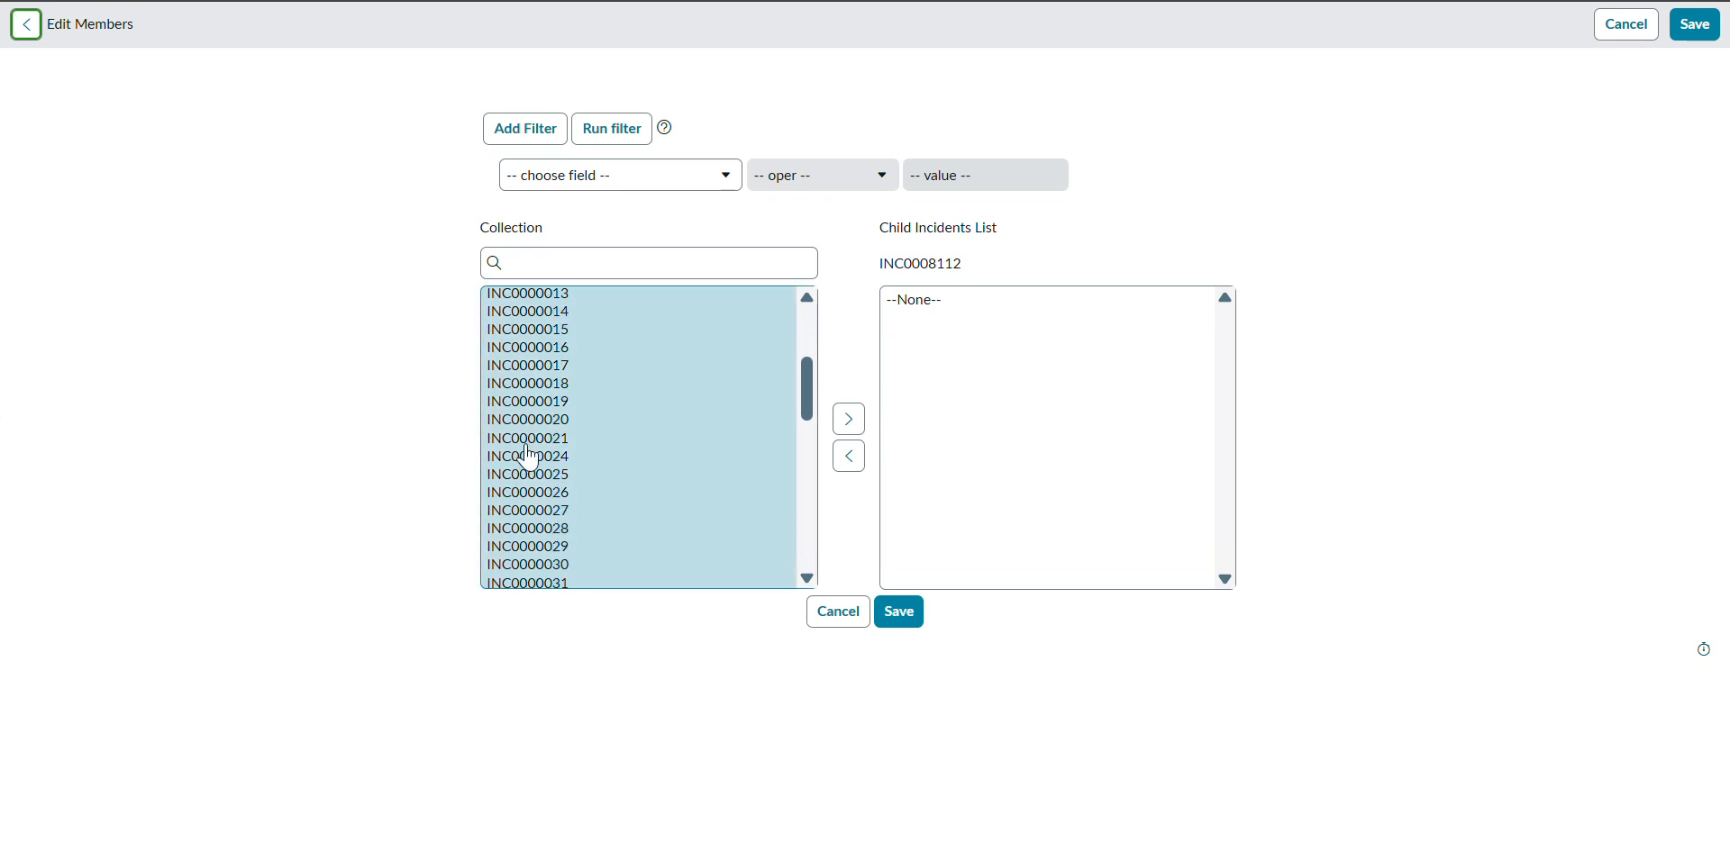
left_click(537, 496)
double_click(537, 501)
double_click(530, 501)
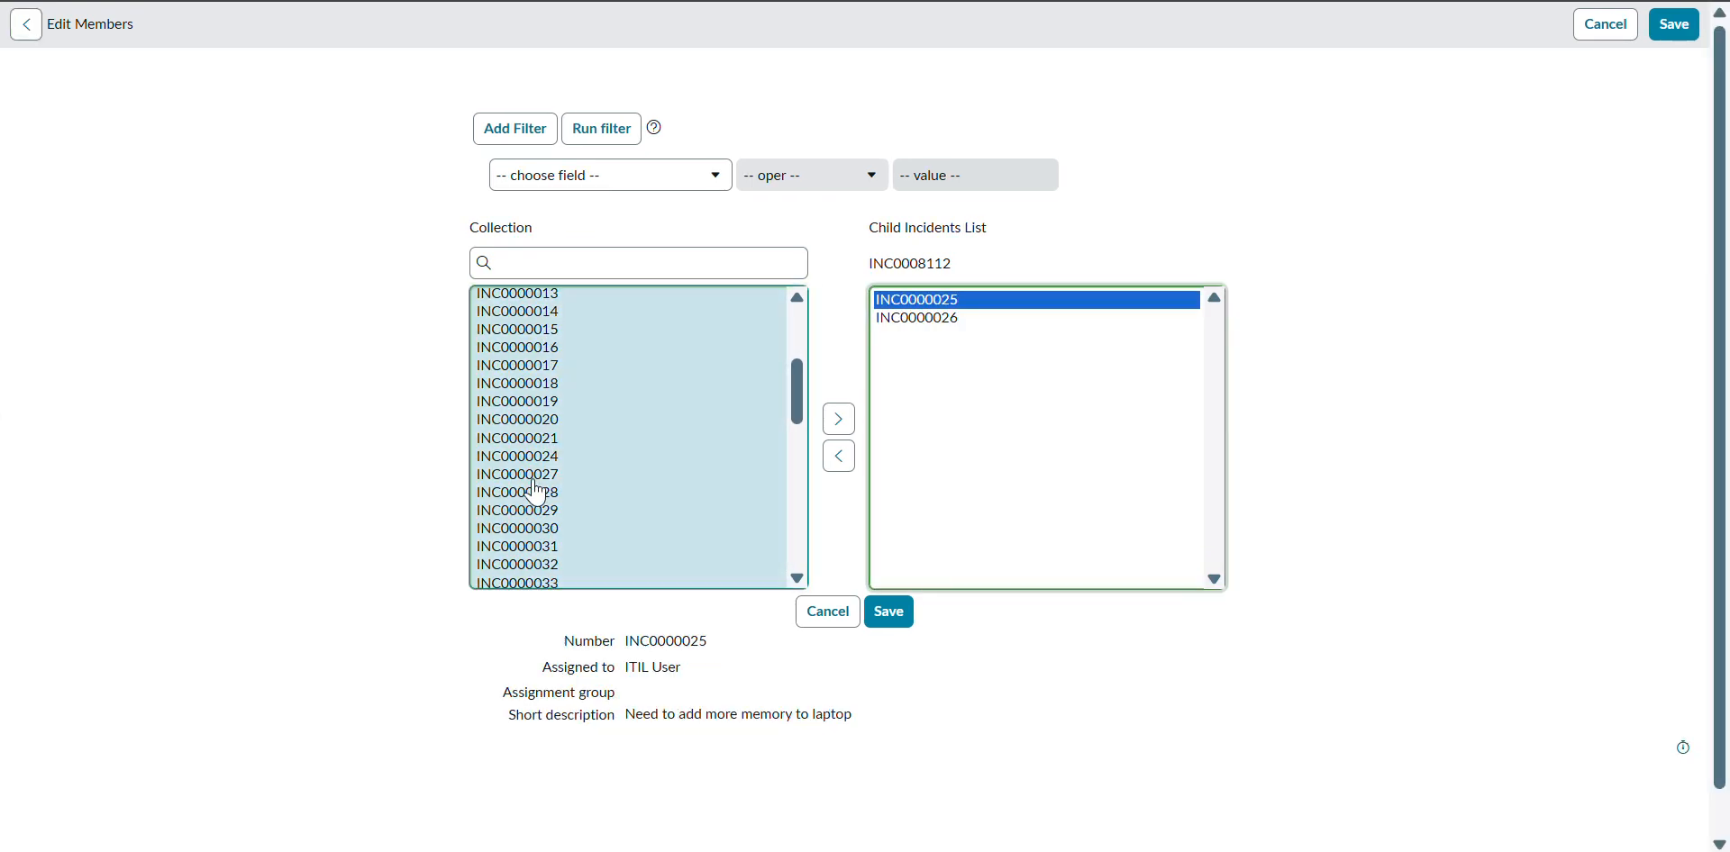
double_click(530, 500)
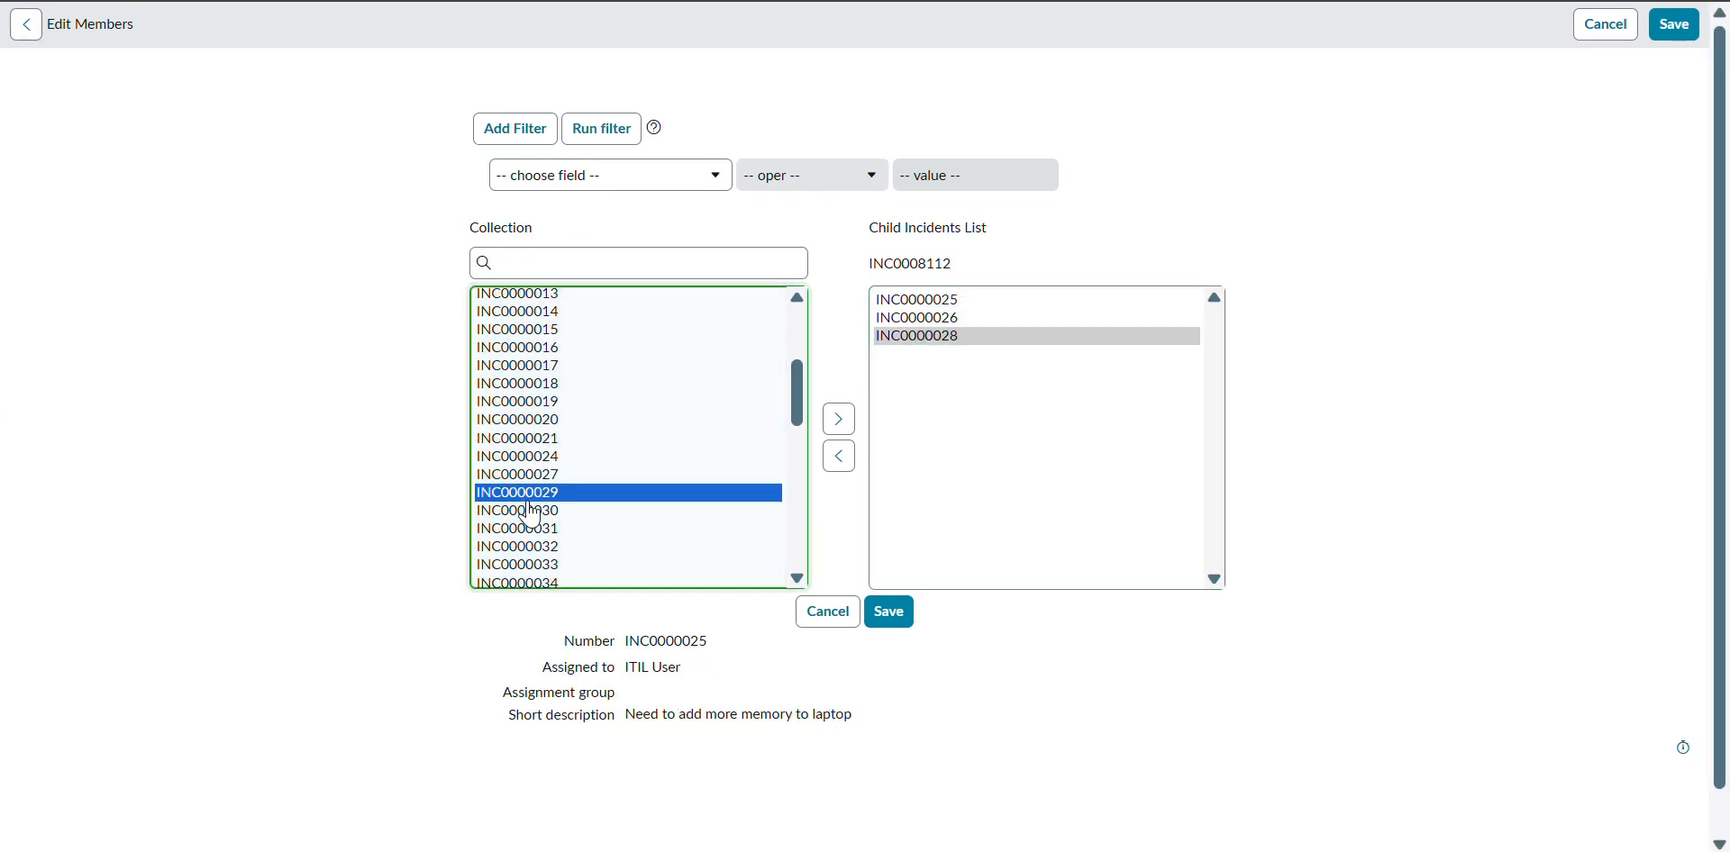
left_click(889, 613)
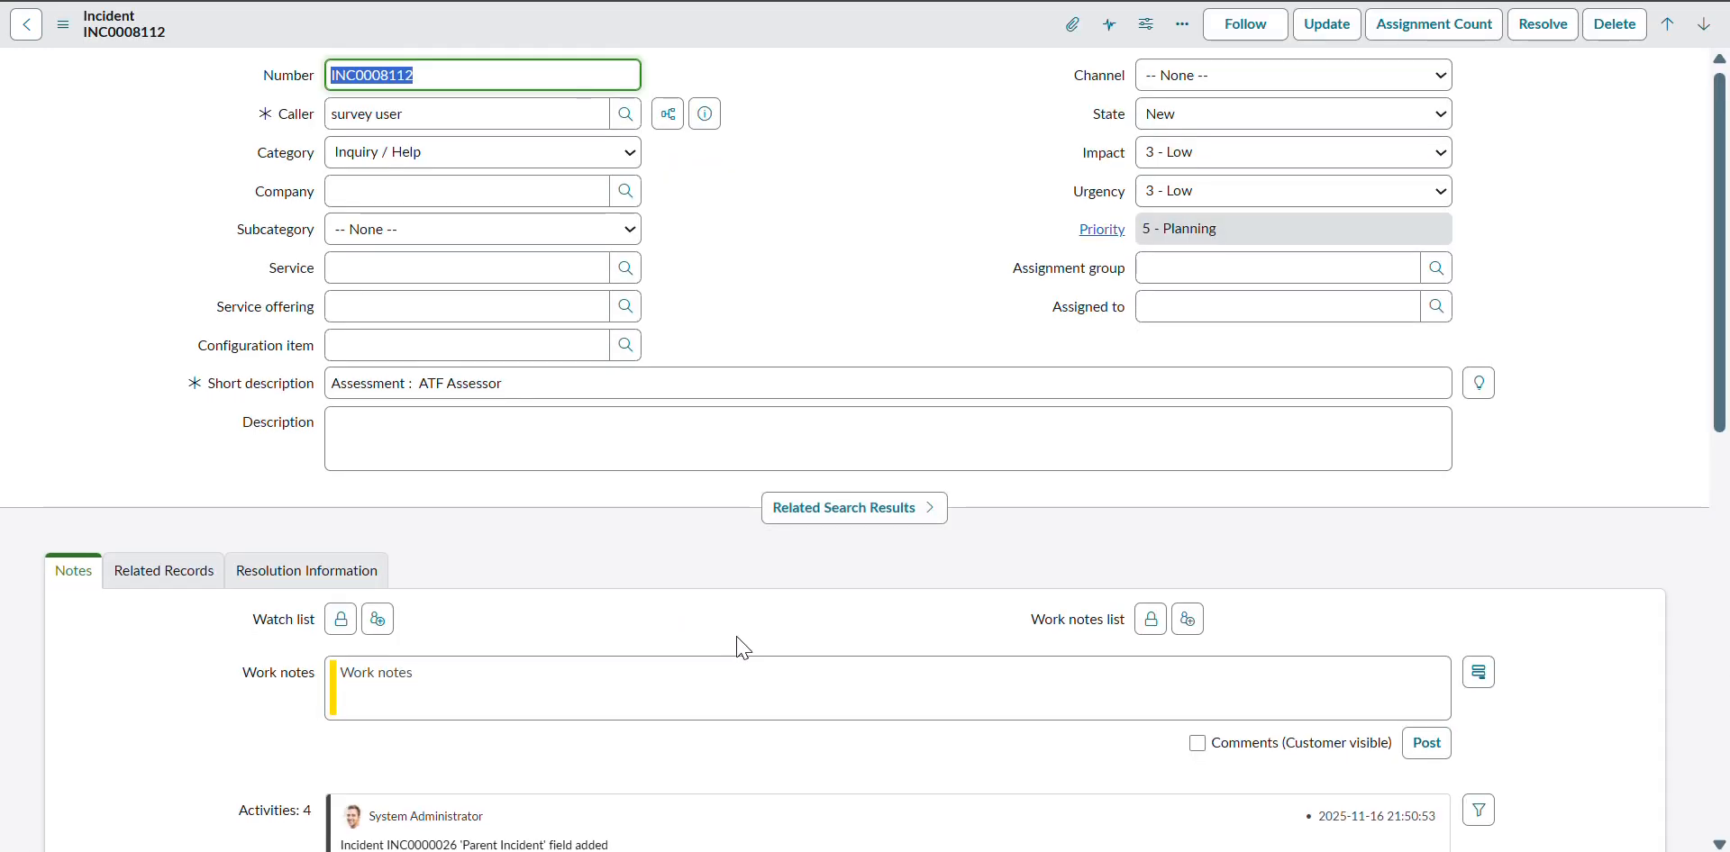
Set the state of child incidents INC0000028 and INC0000026 to In Progress in a single list edit
scroll(739, 647, "down", 1)
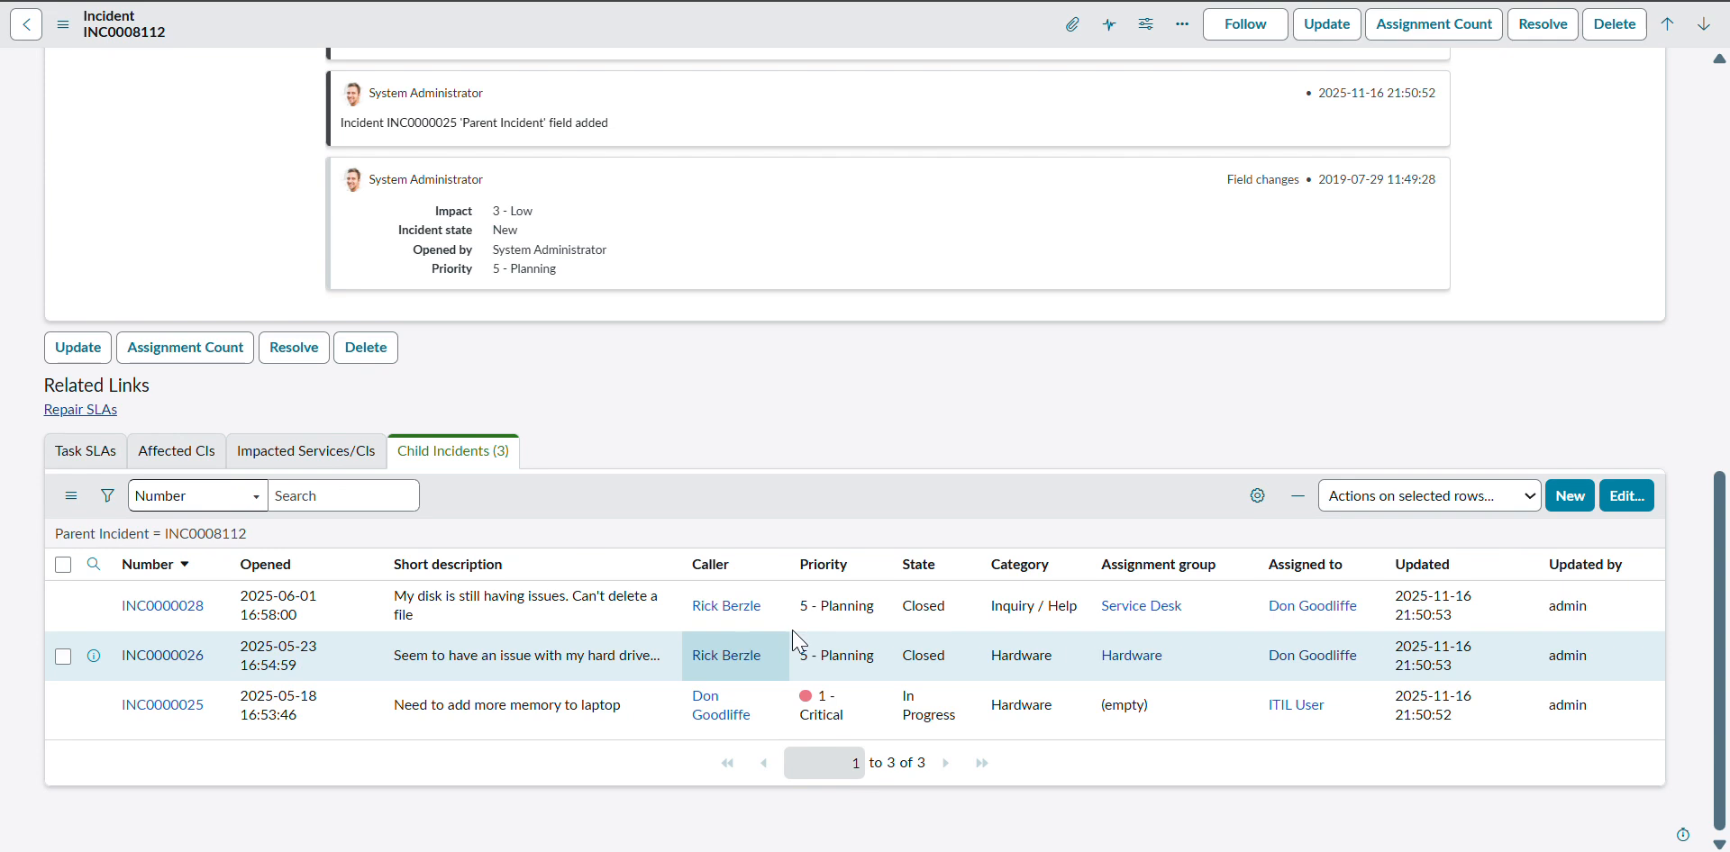
left_click(933, 620)
key("shift+Down")
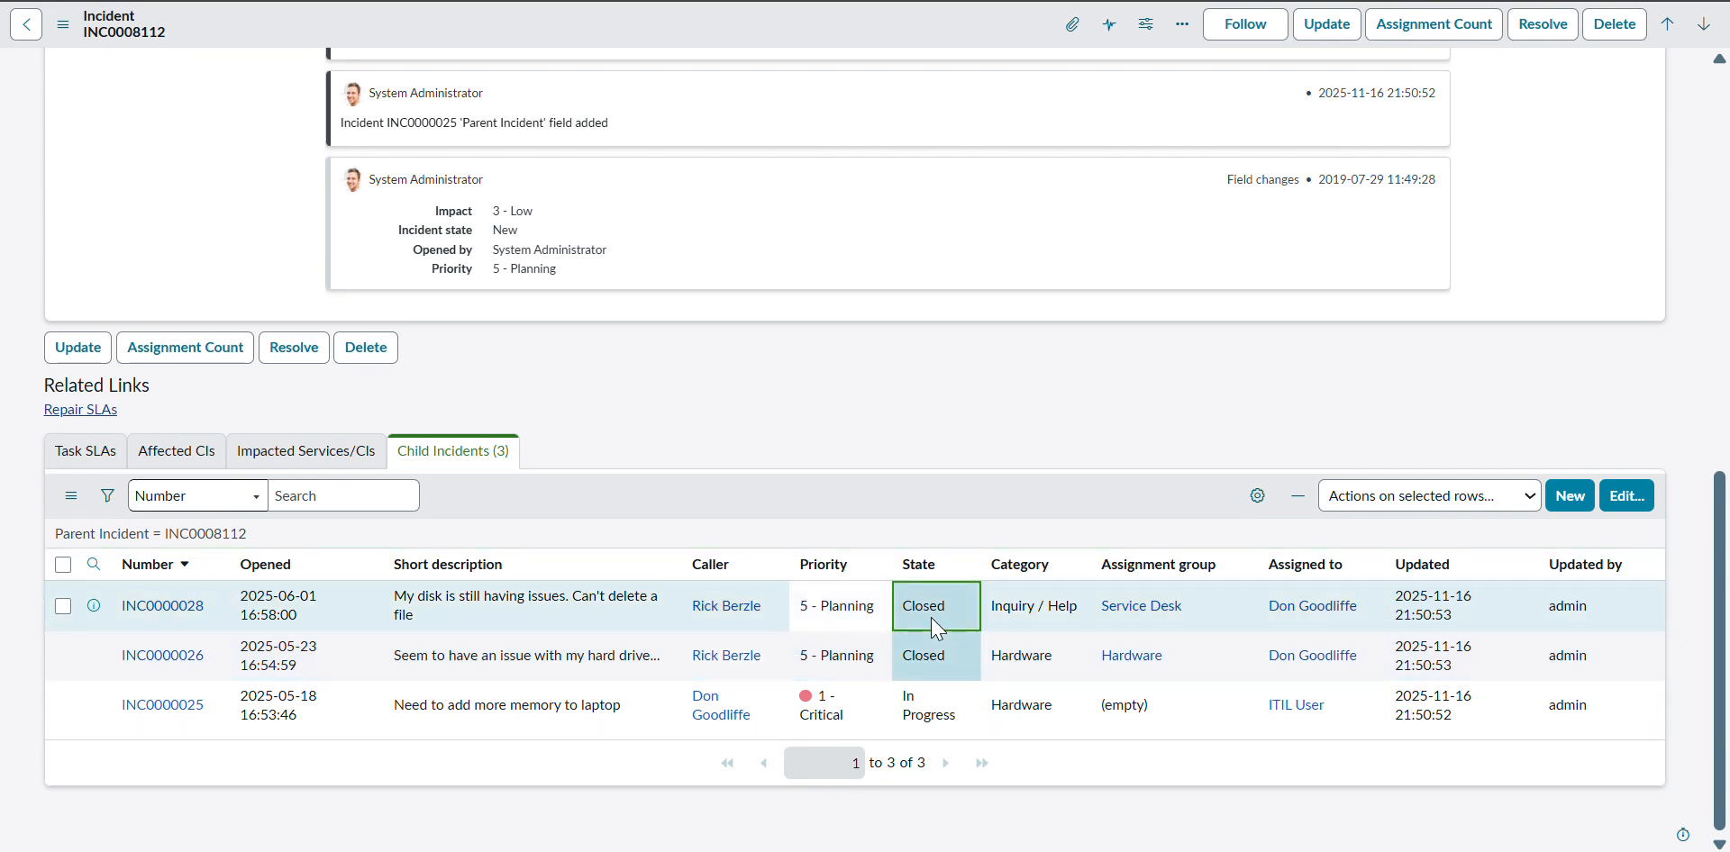
key("Return")
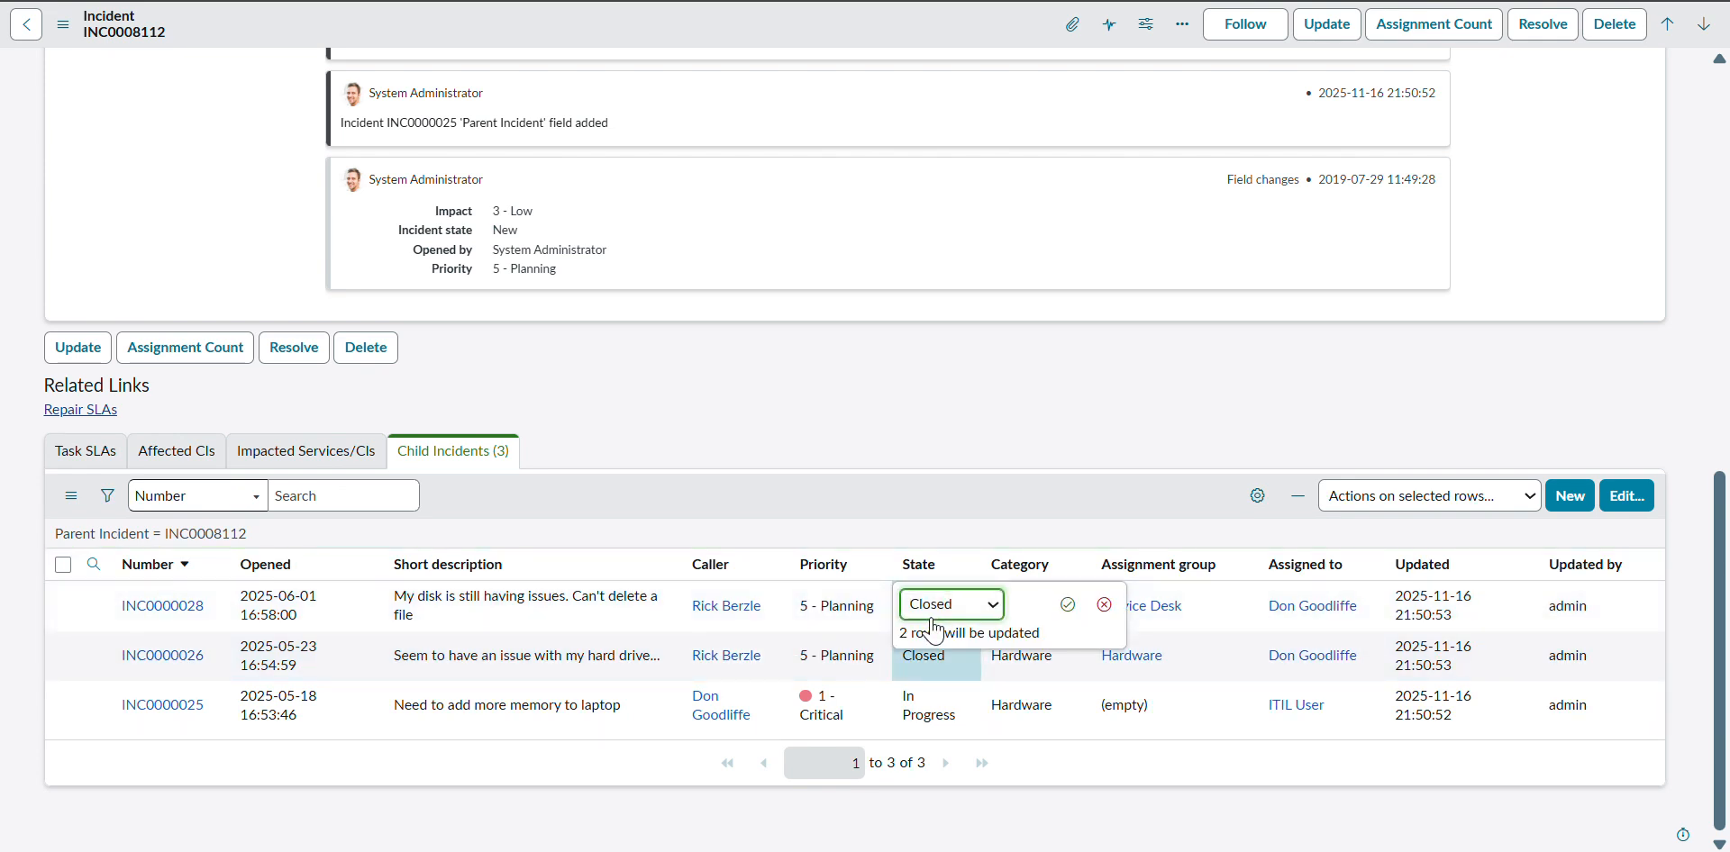
key("Up")
key("Down")
key("Up")
key("Up")
key("Up")
key("Up")
key("Return")
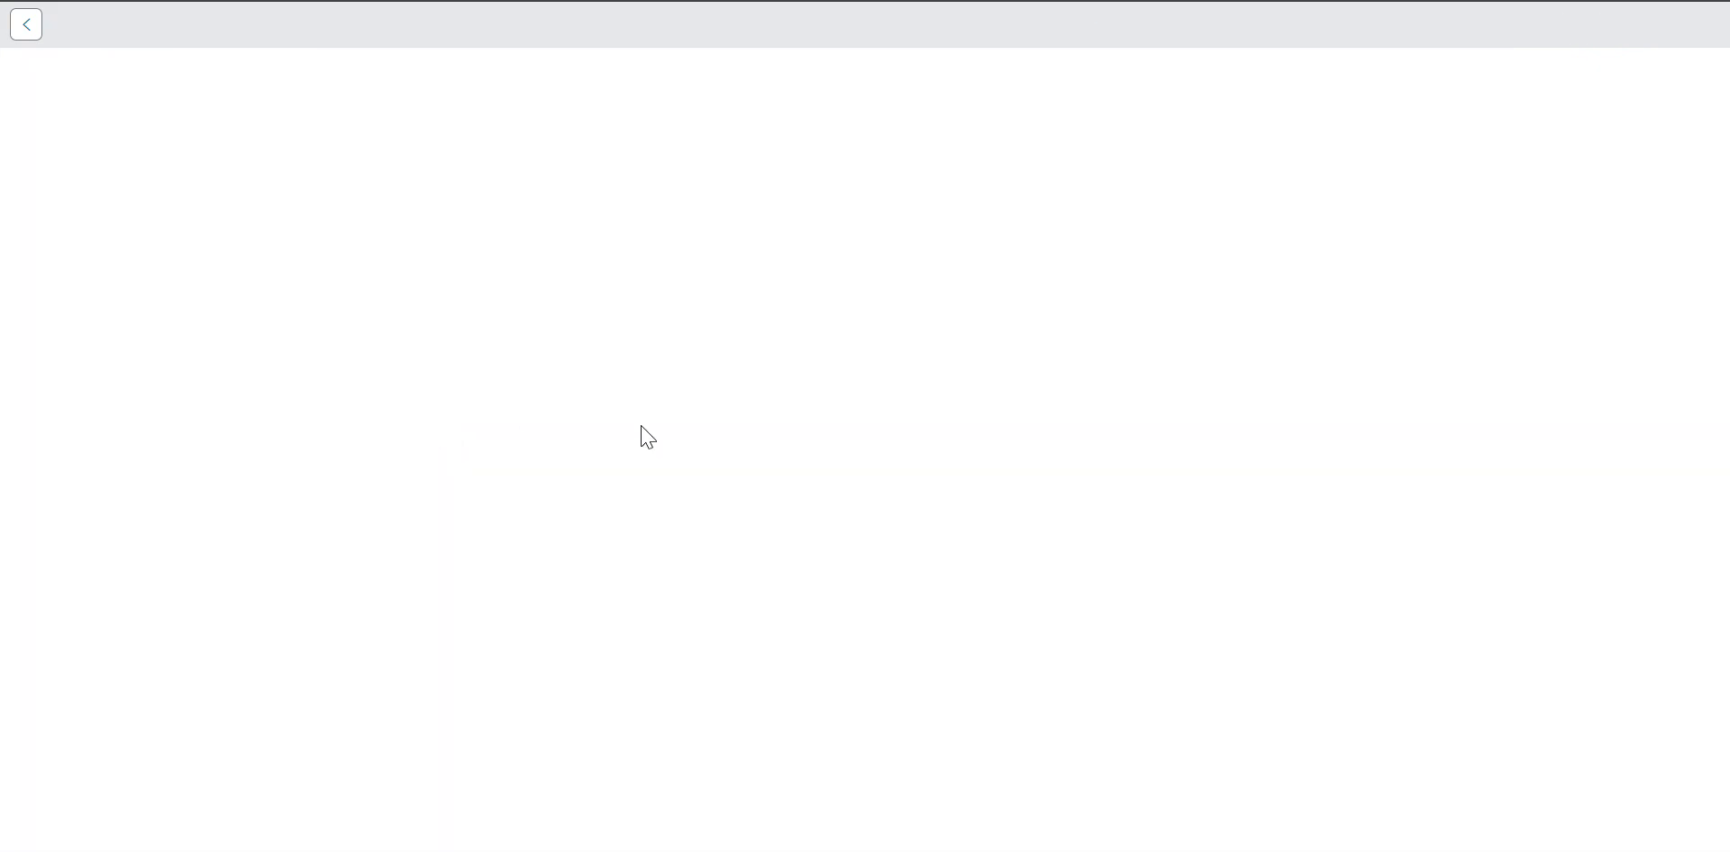
Choose Resolved as the state of parent incident INC0008112 and review the states of its child incidents
scroll(772, 432, "down", 2)
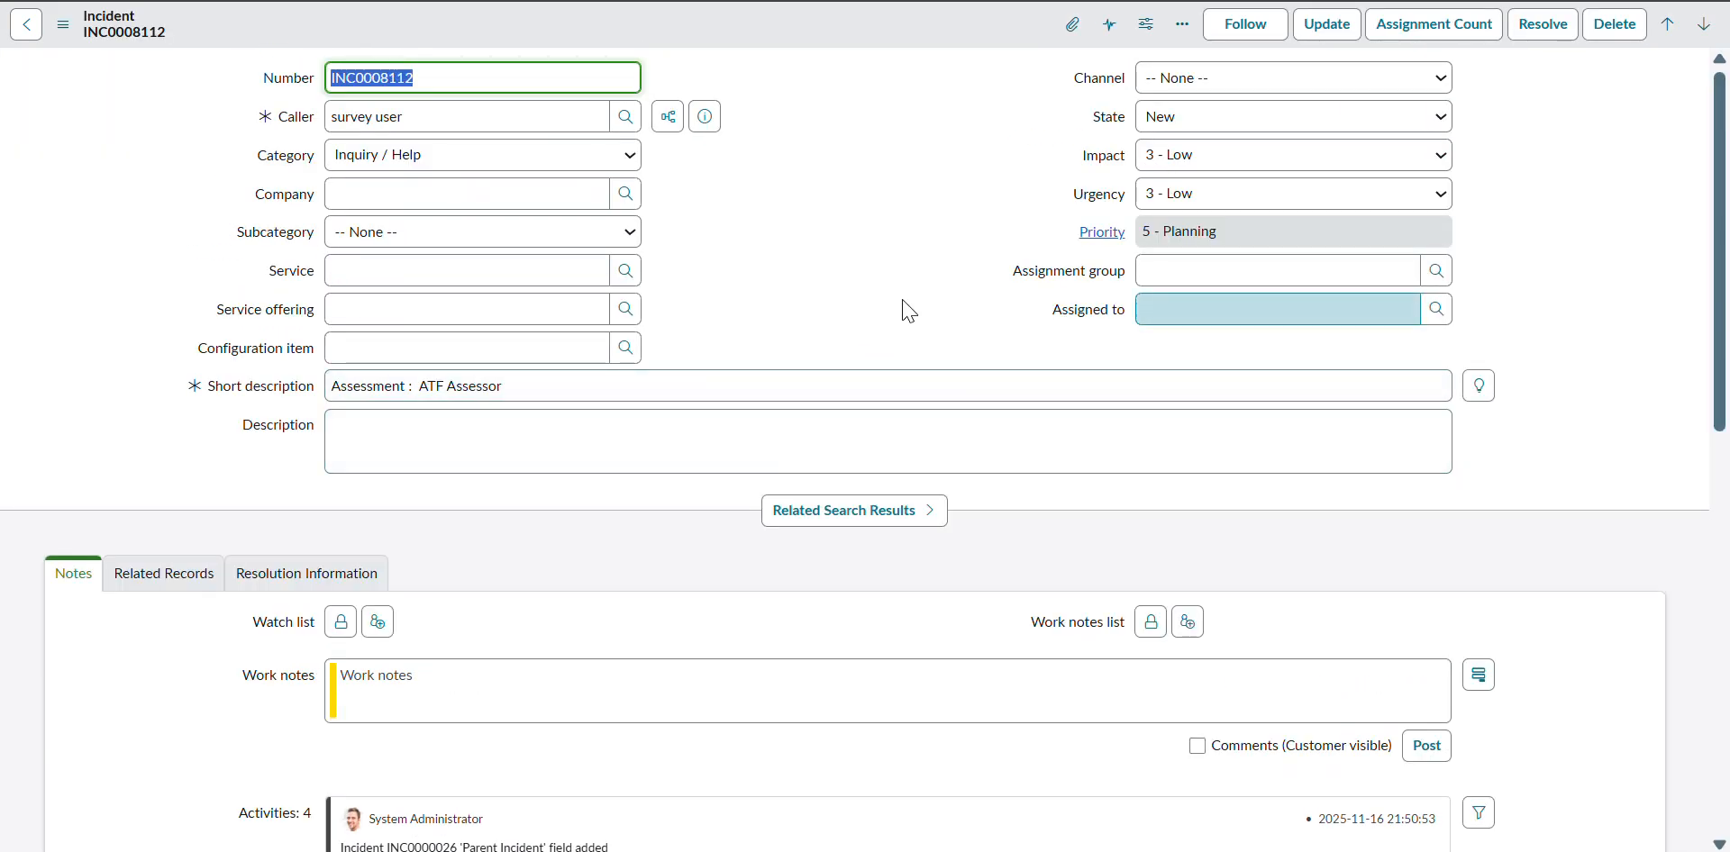
left_click(1185, 120)
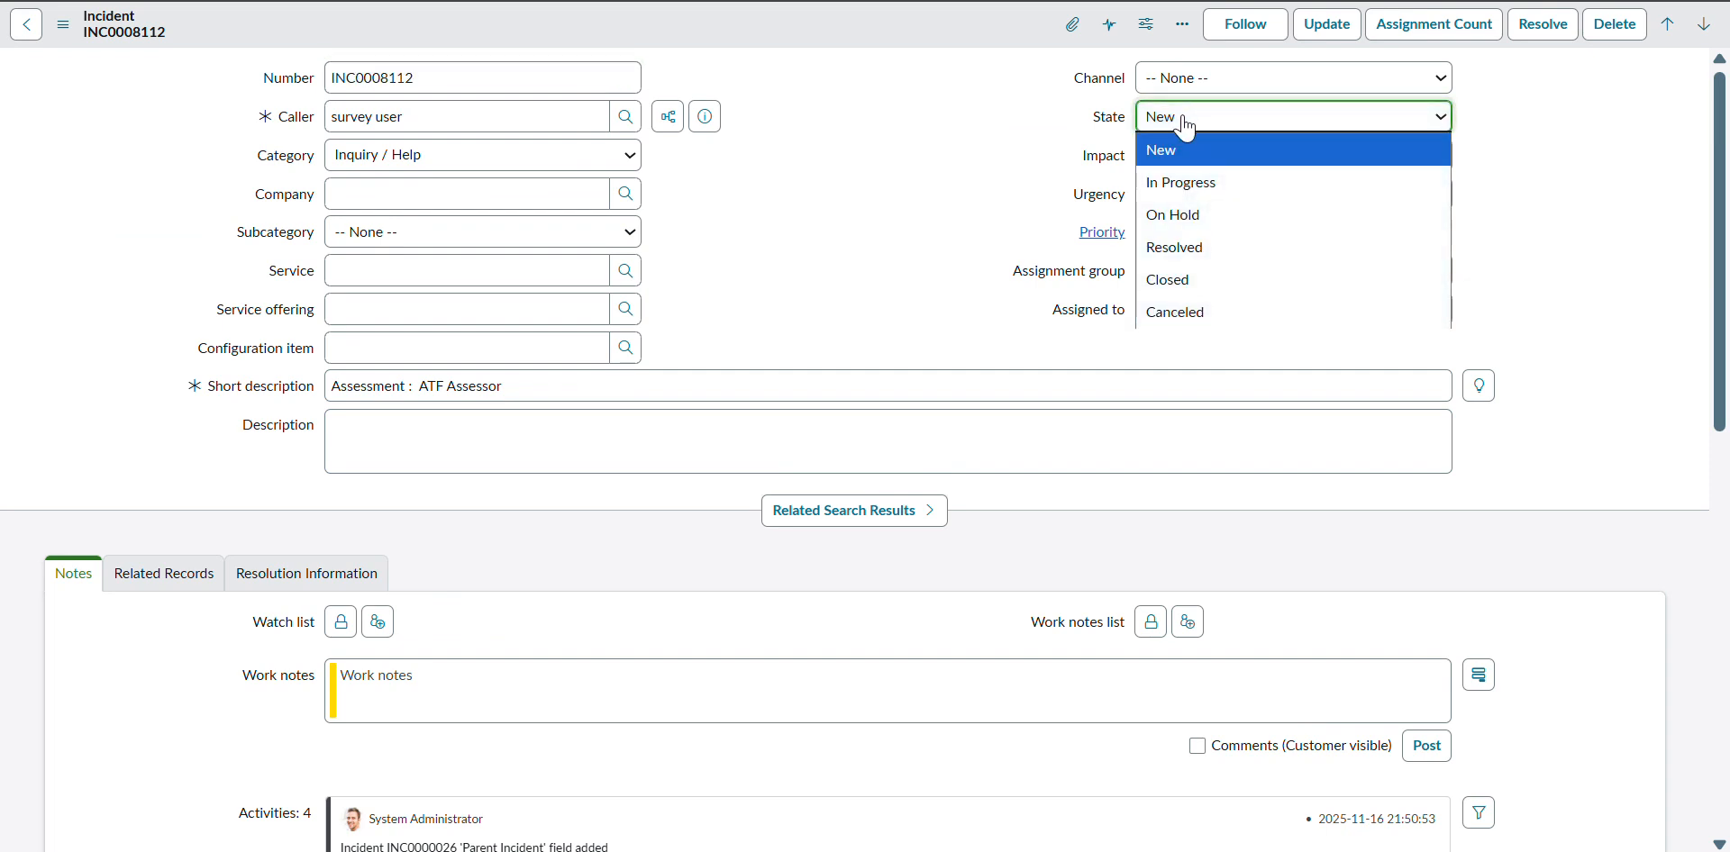
left_click(1202, 254)
scroll(937, 419, "down", 15)
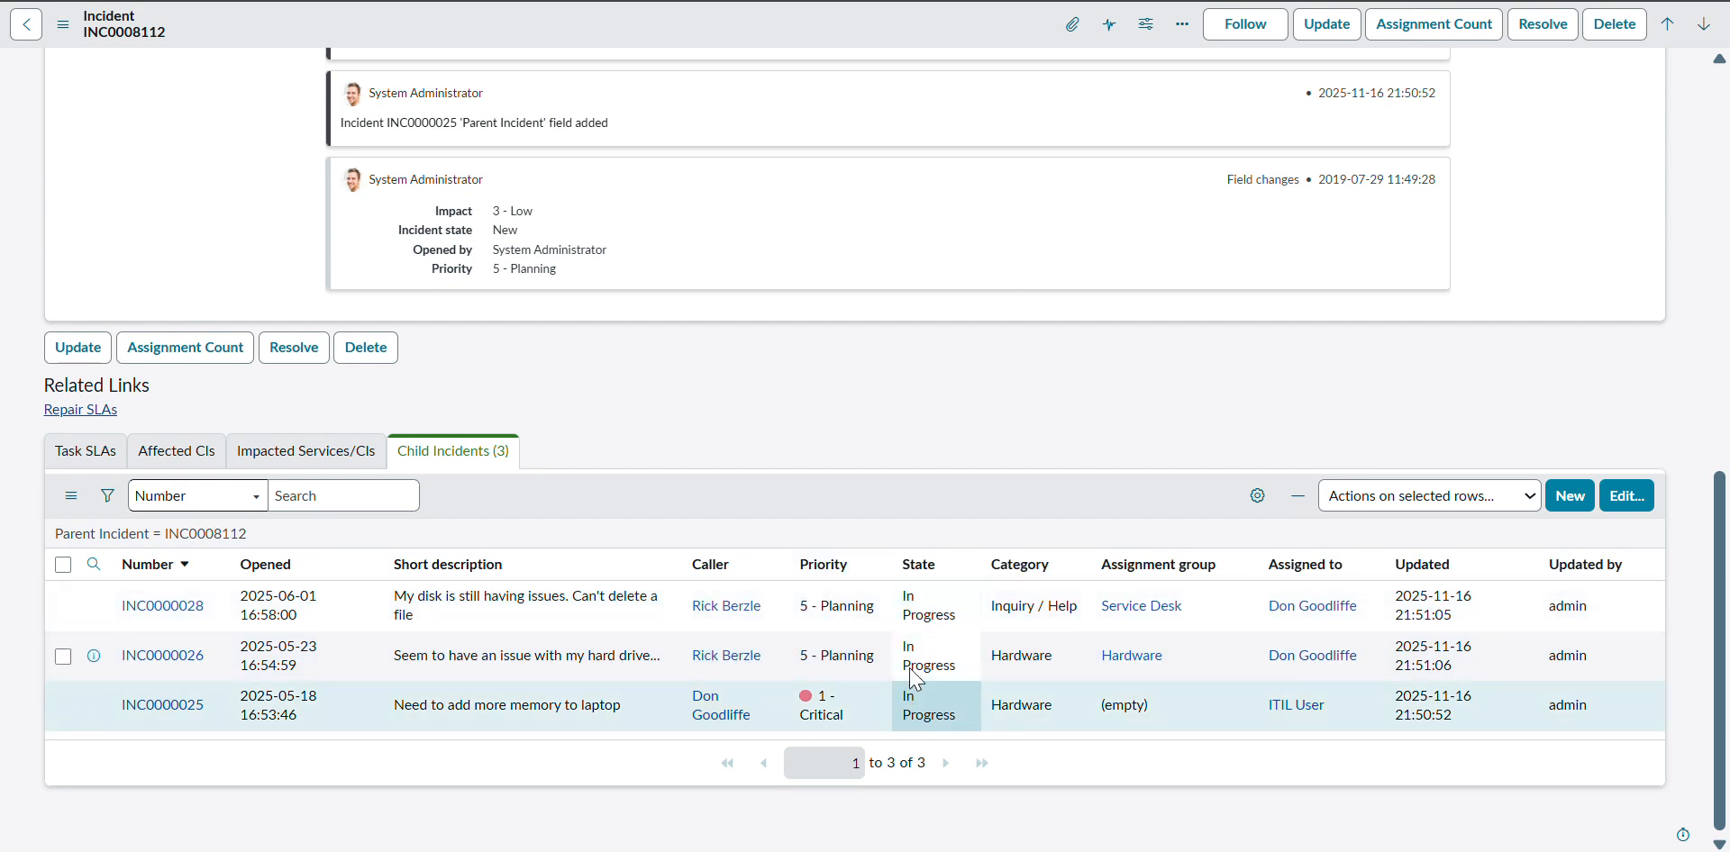
scroll(916, 677, "up", 15)
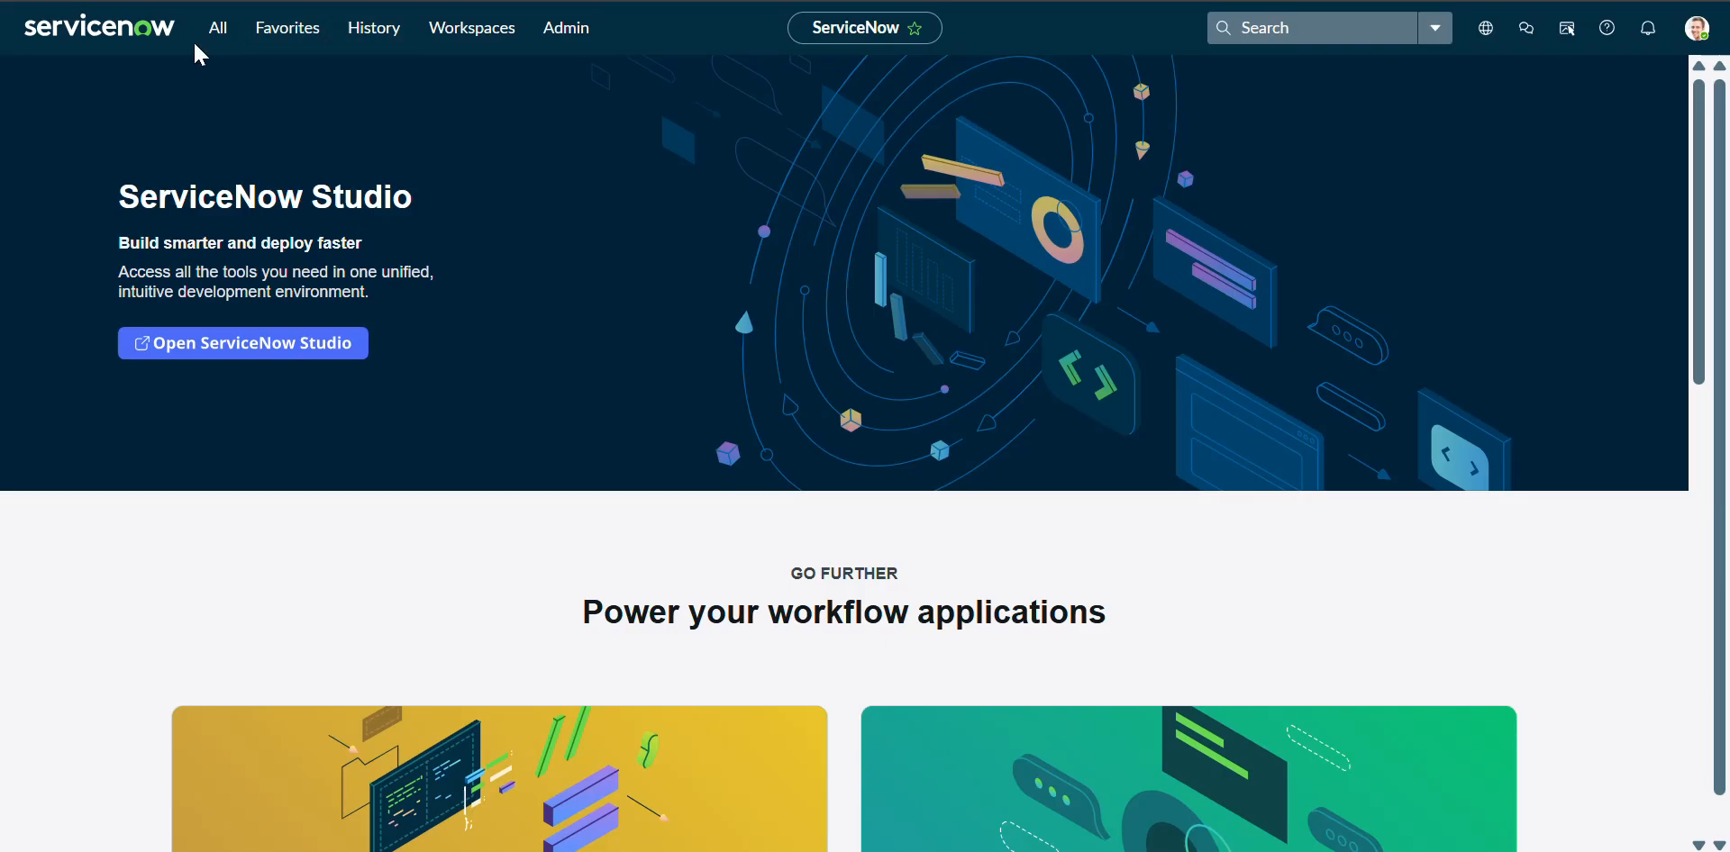
Find Flow Designer in the ServiceNow application navigator and open it
left_click(215, 34)
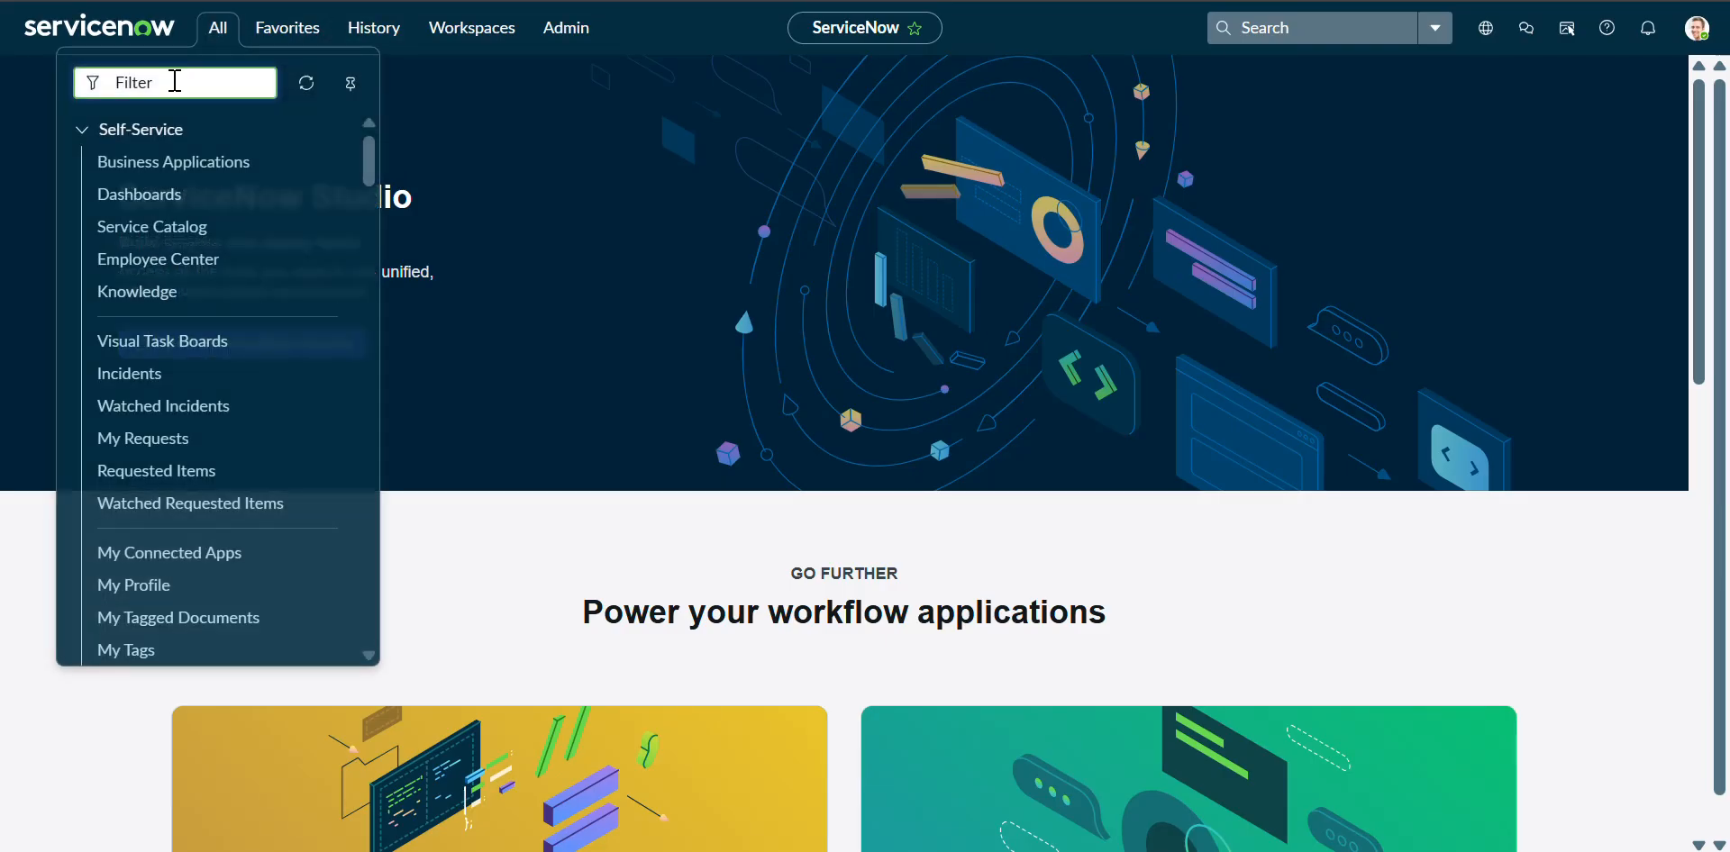
type("flow de")
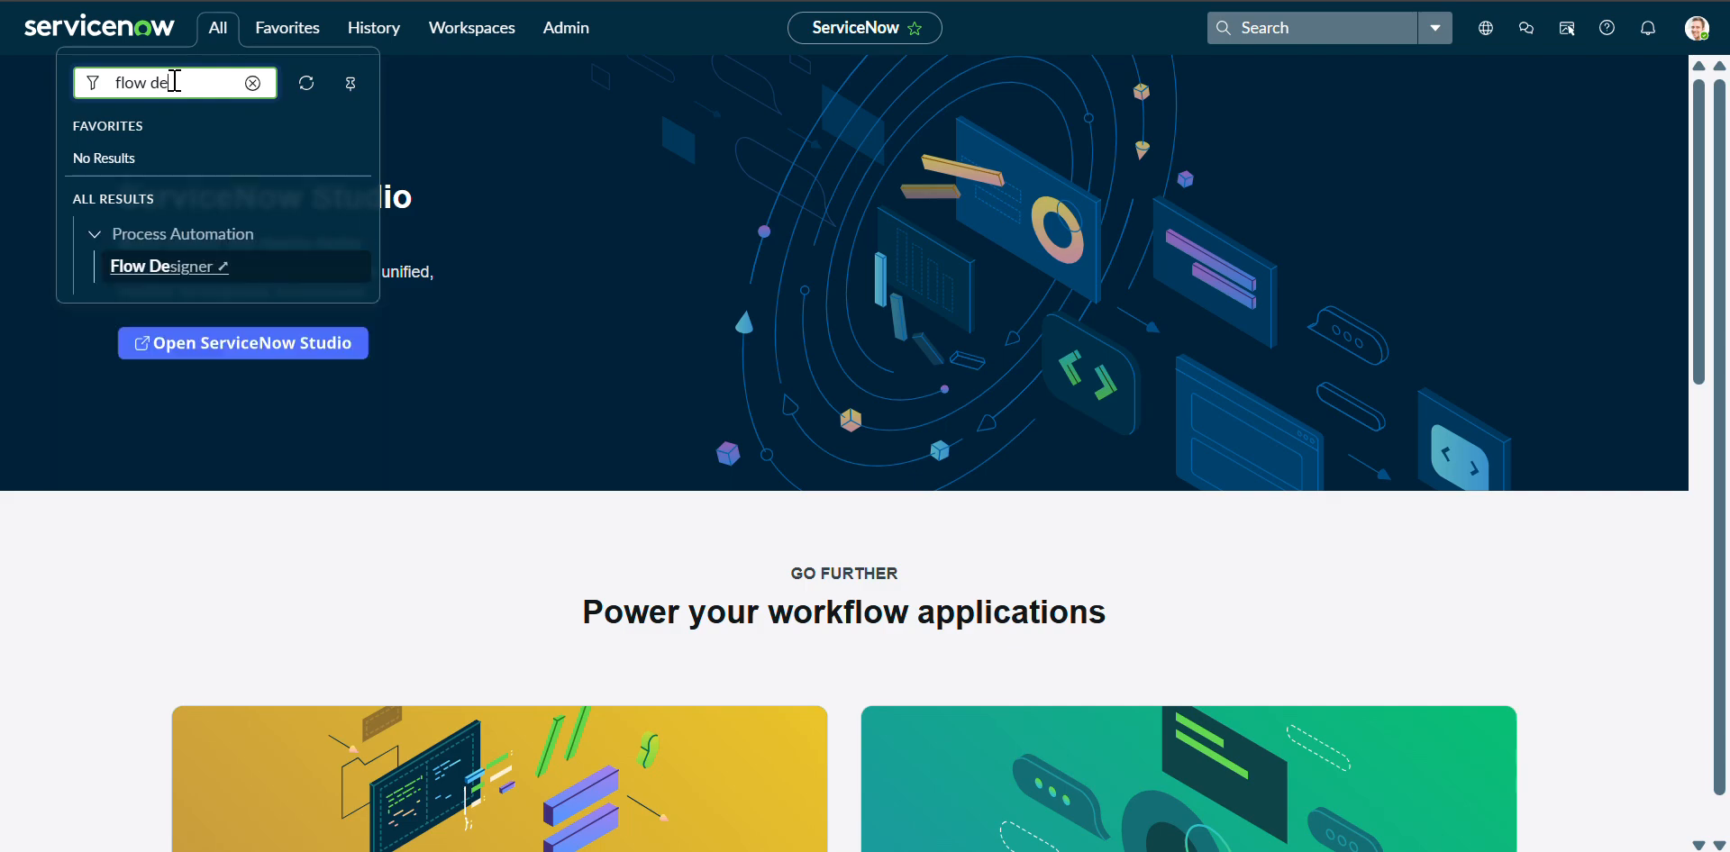
left_click(162, 269)
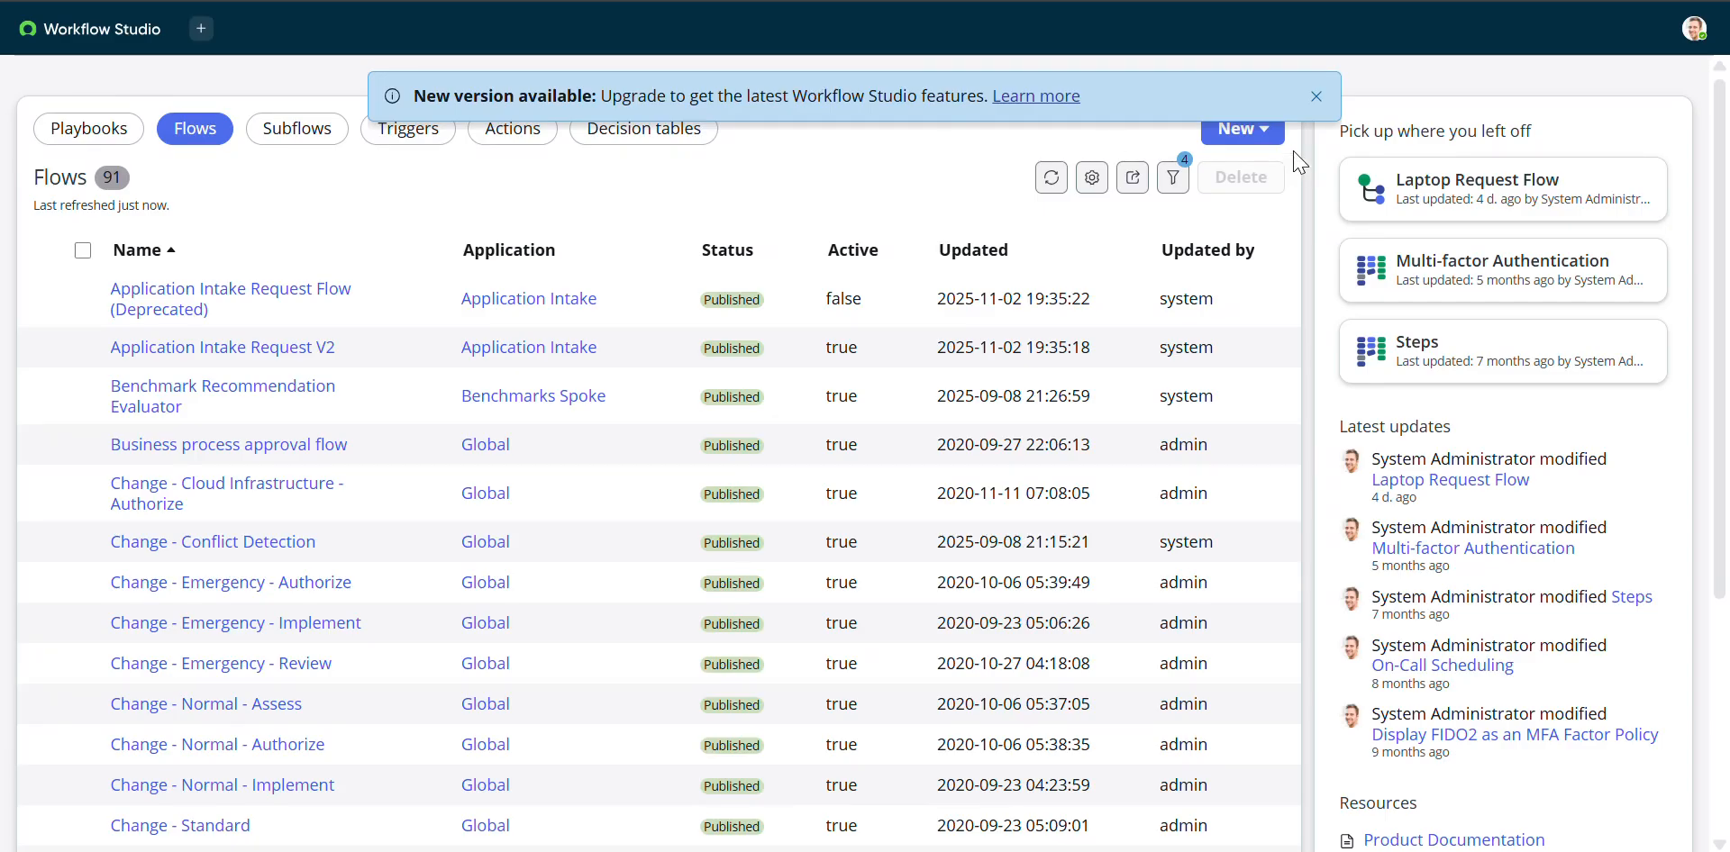
Dismiss the version notice and start a new flow named "Resolve Child Incident"
left_click(1319, 99)
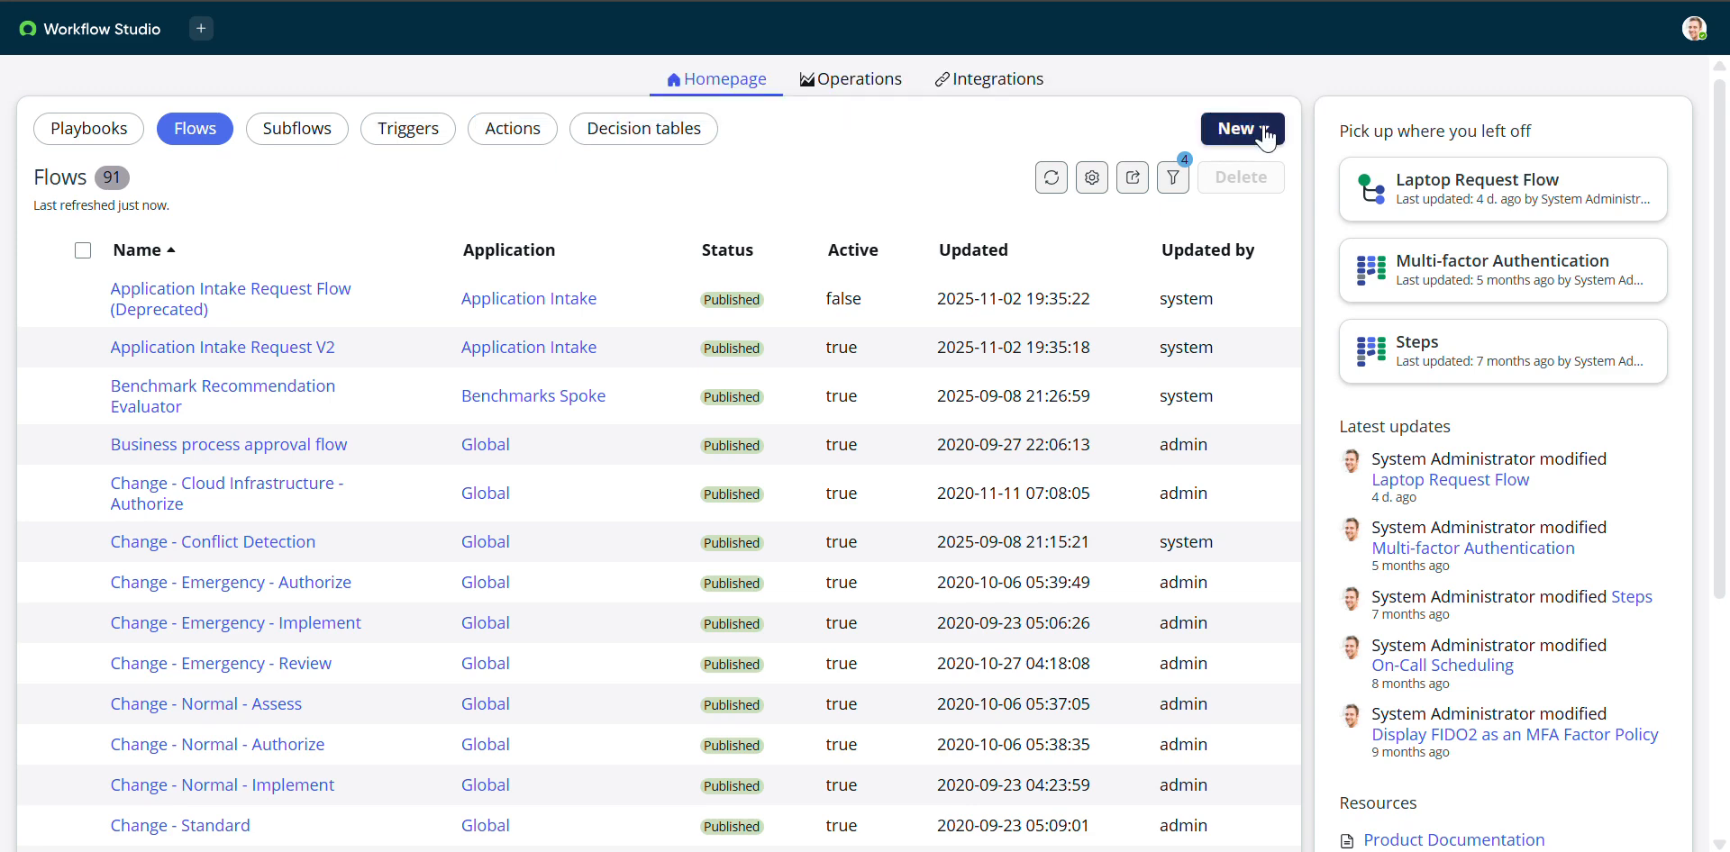
left_click(1262, 131)
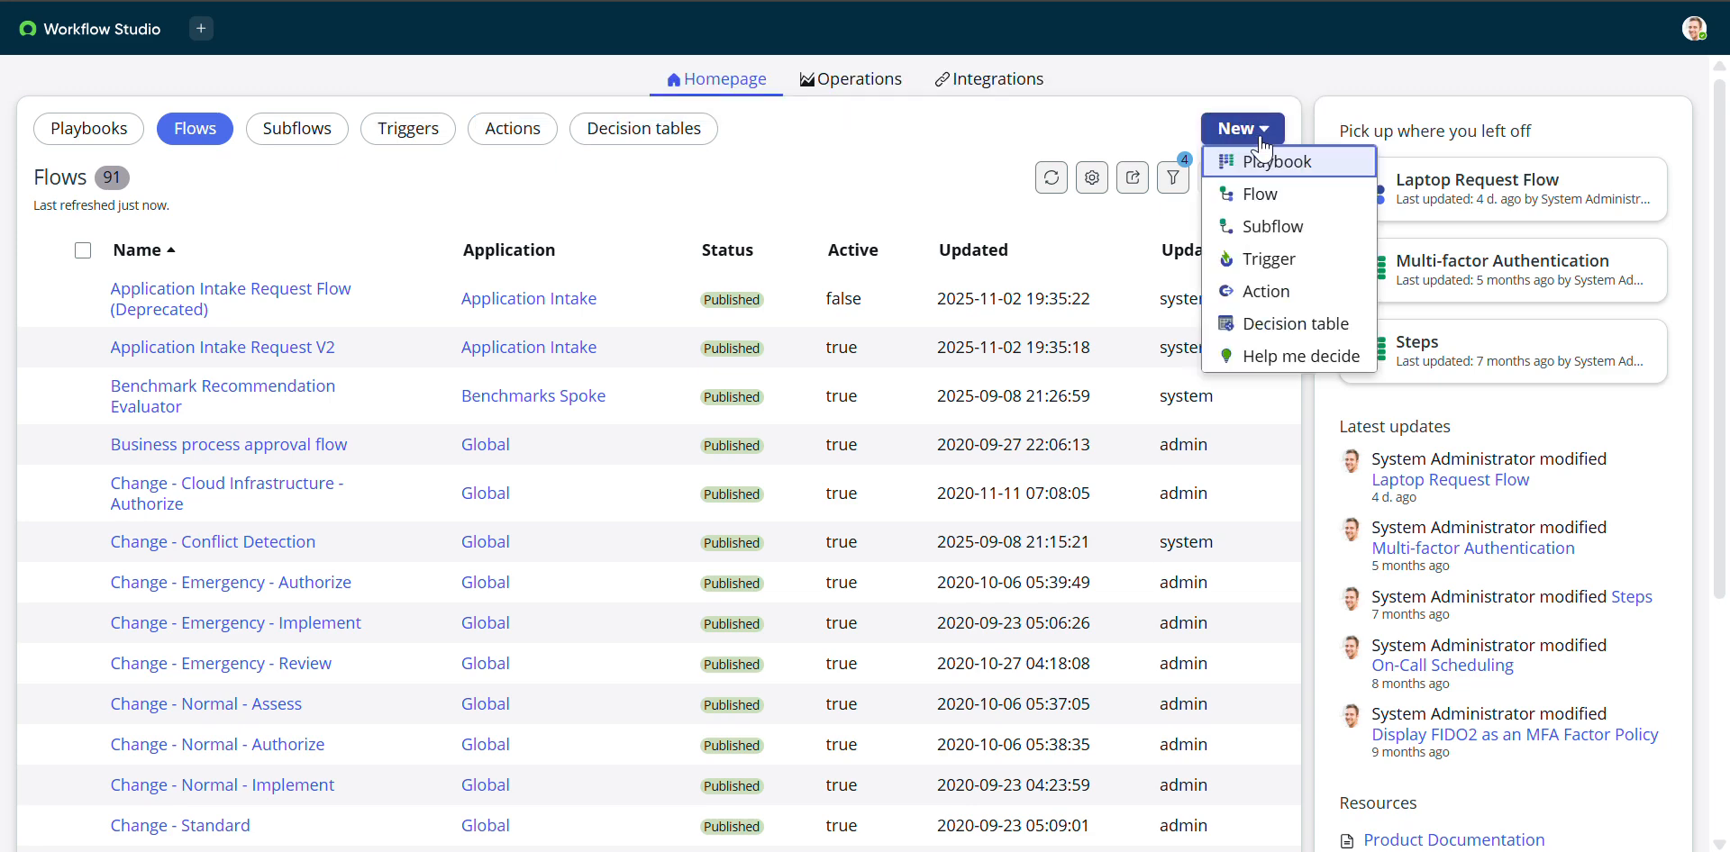
left_click(1265, 199)
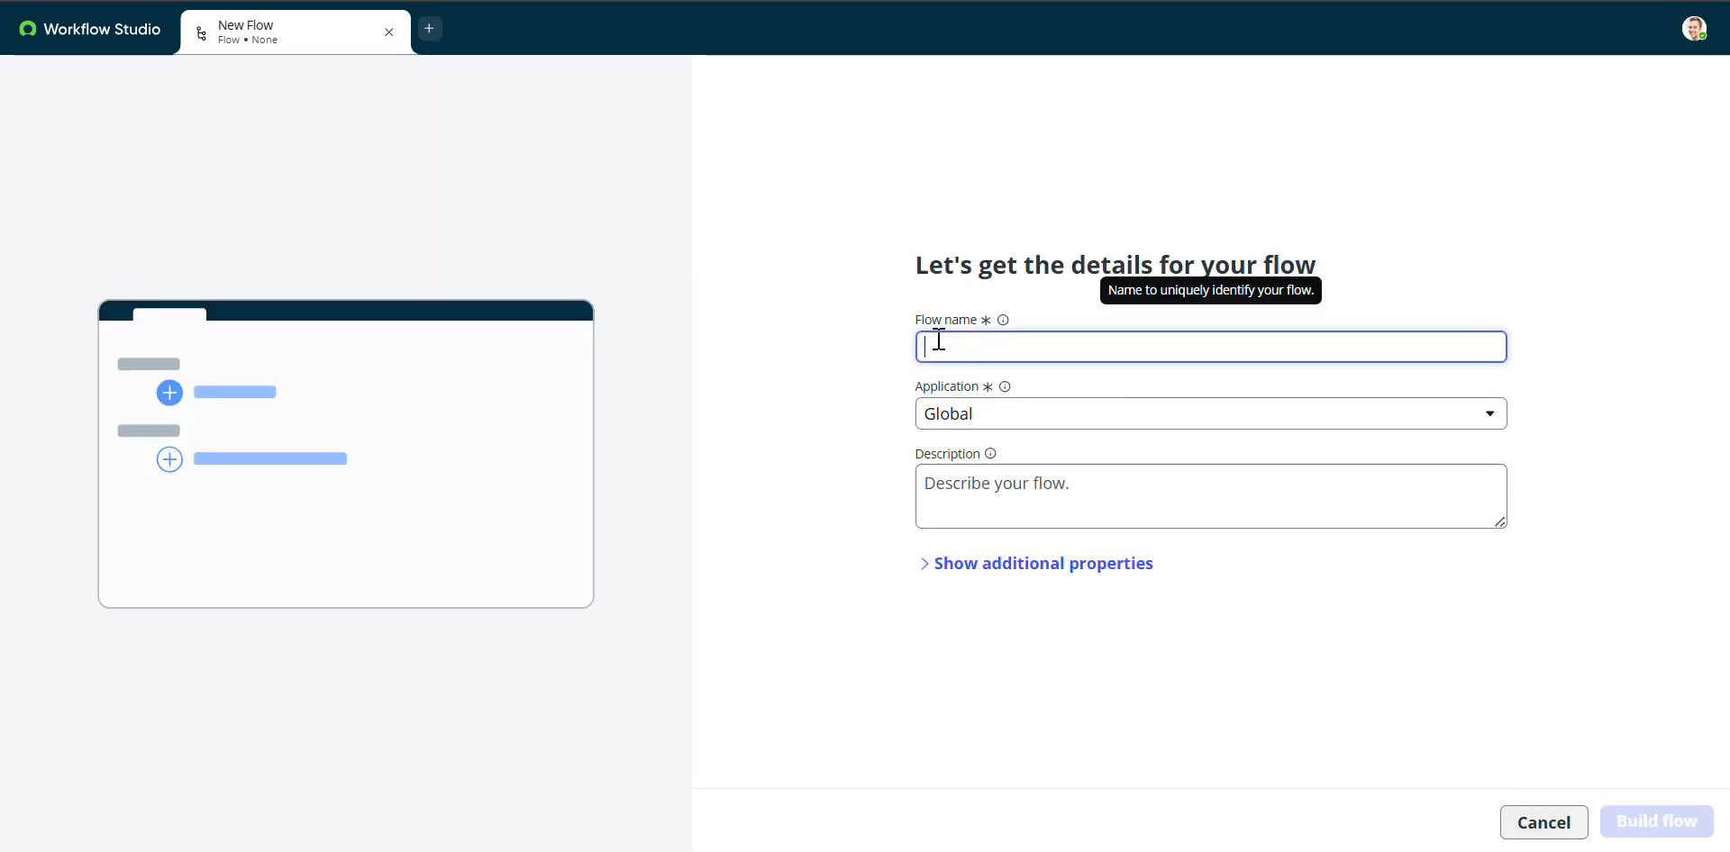
type("Resolve Ch")
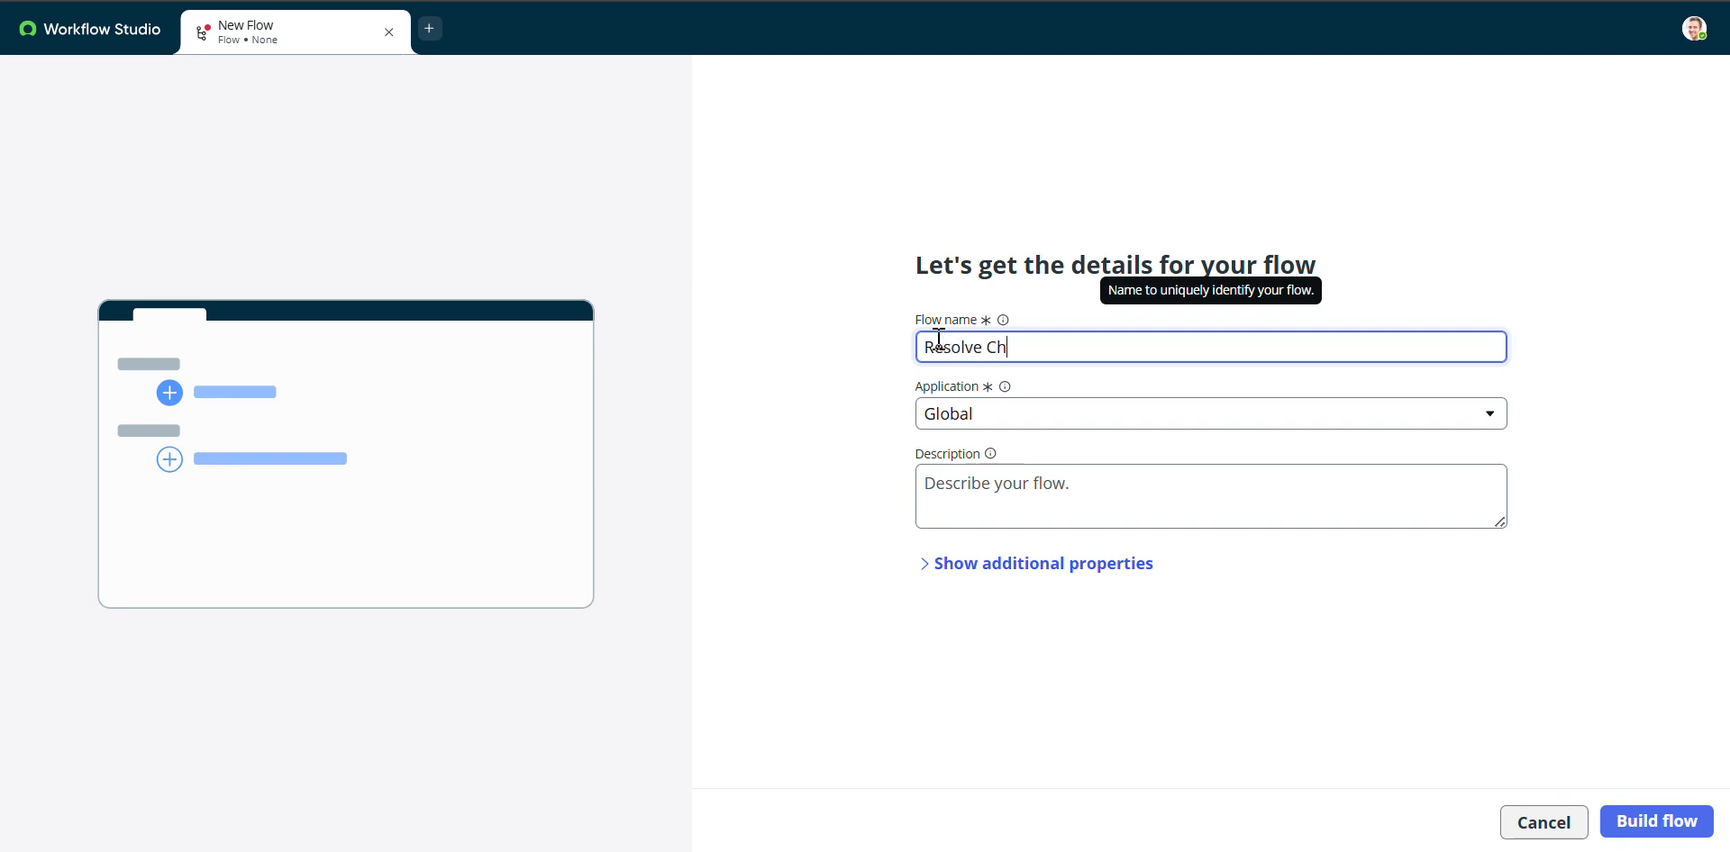
type("ild Incident")
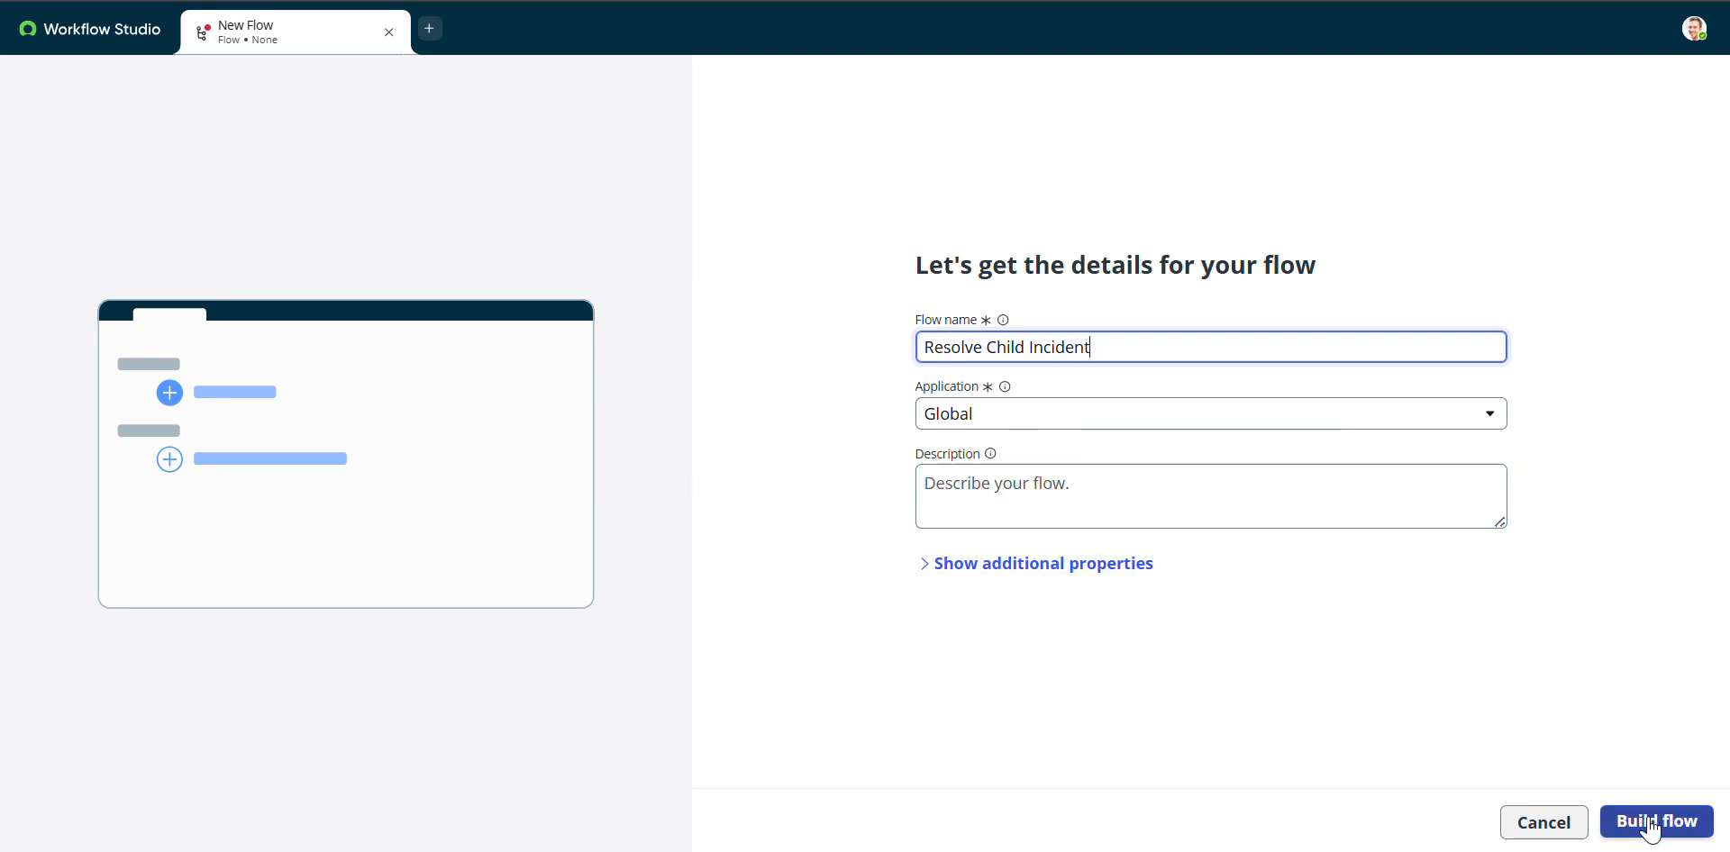
Set the new flow to run as System user in its additional properties and build the flow
left_click(1065, 563)
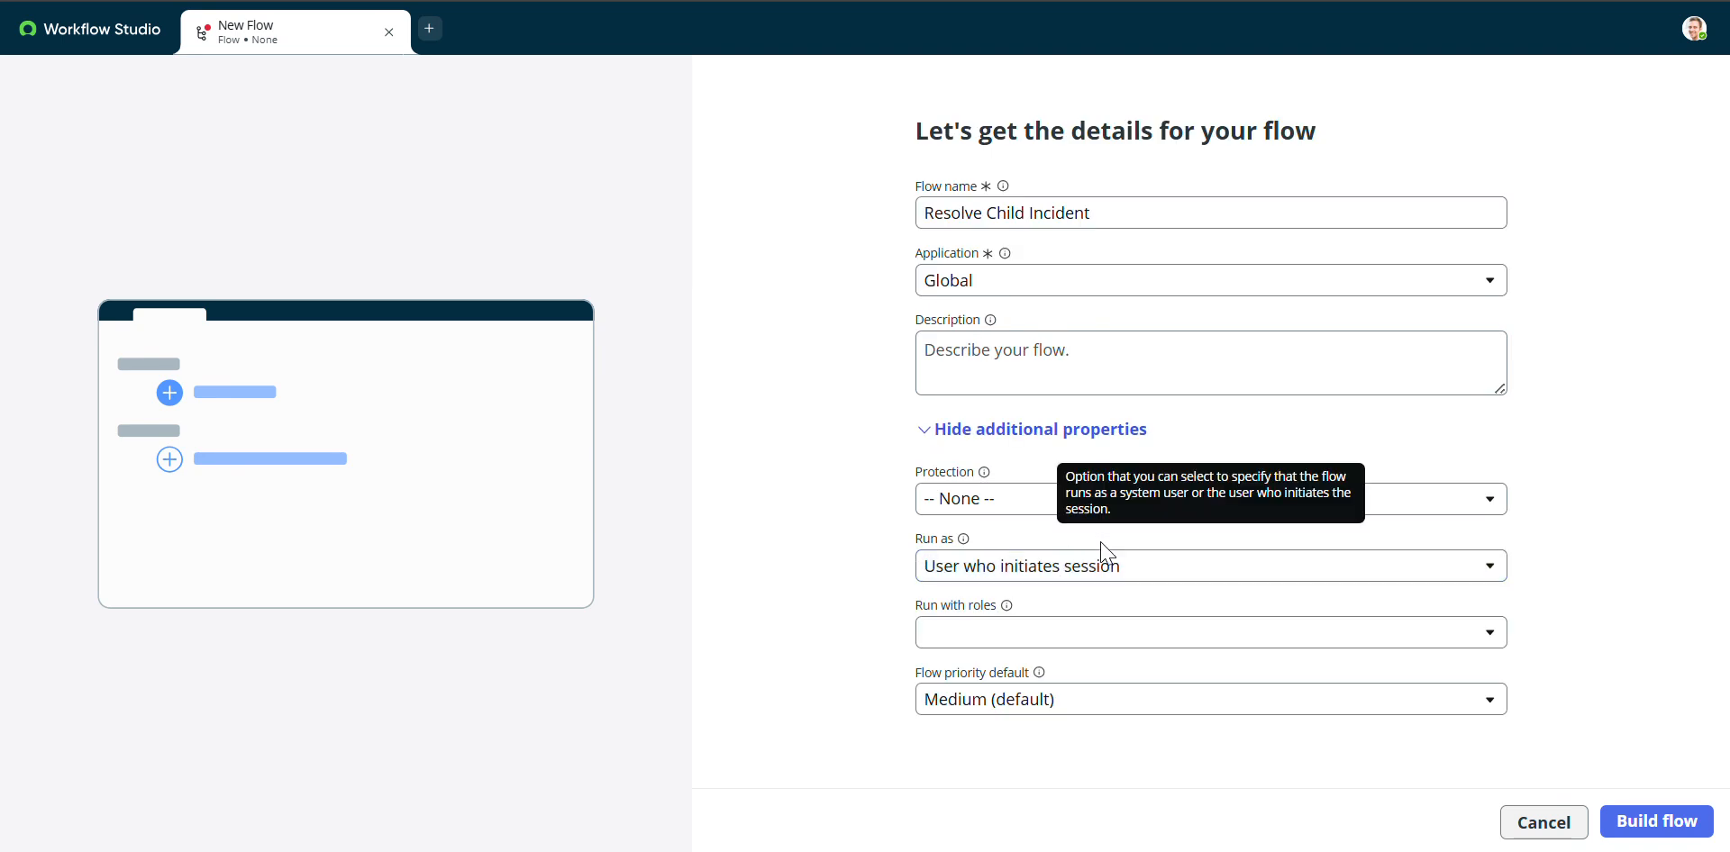
left_click(1098, 570)
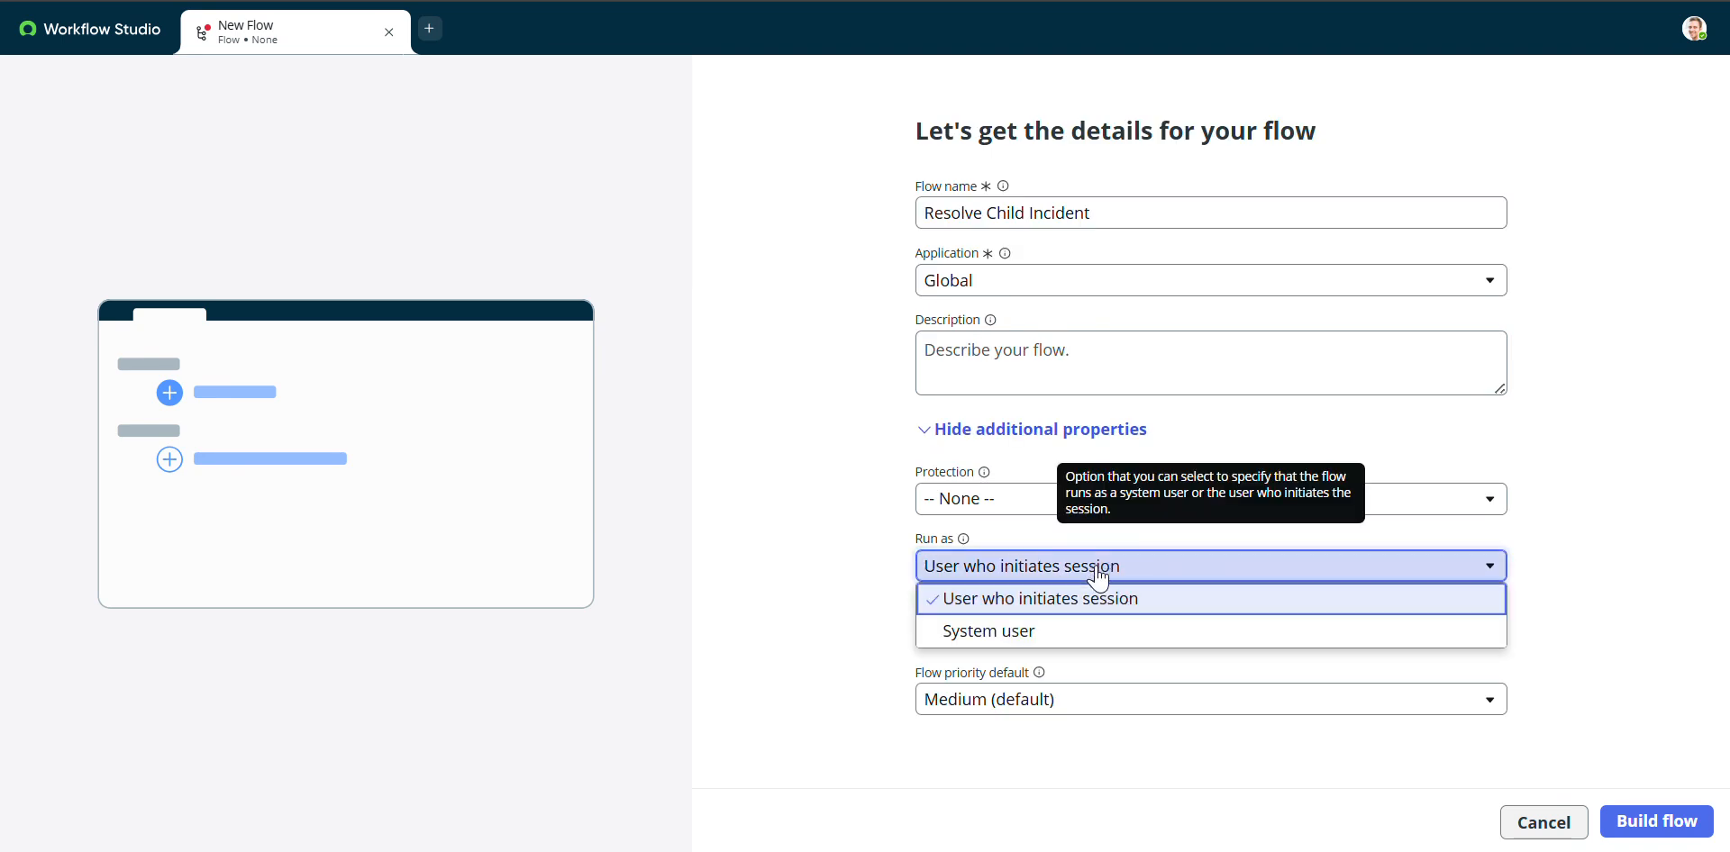
left_click(1007, 632)
left_click(1654, 833)
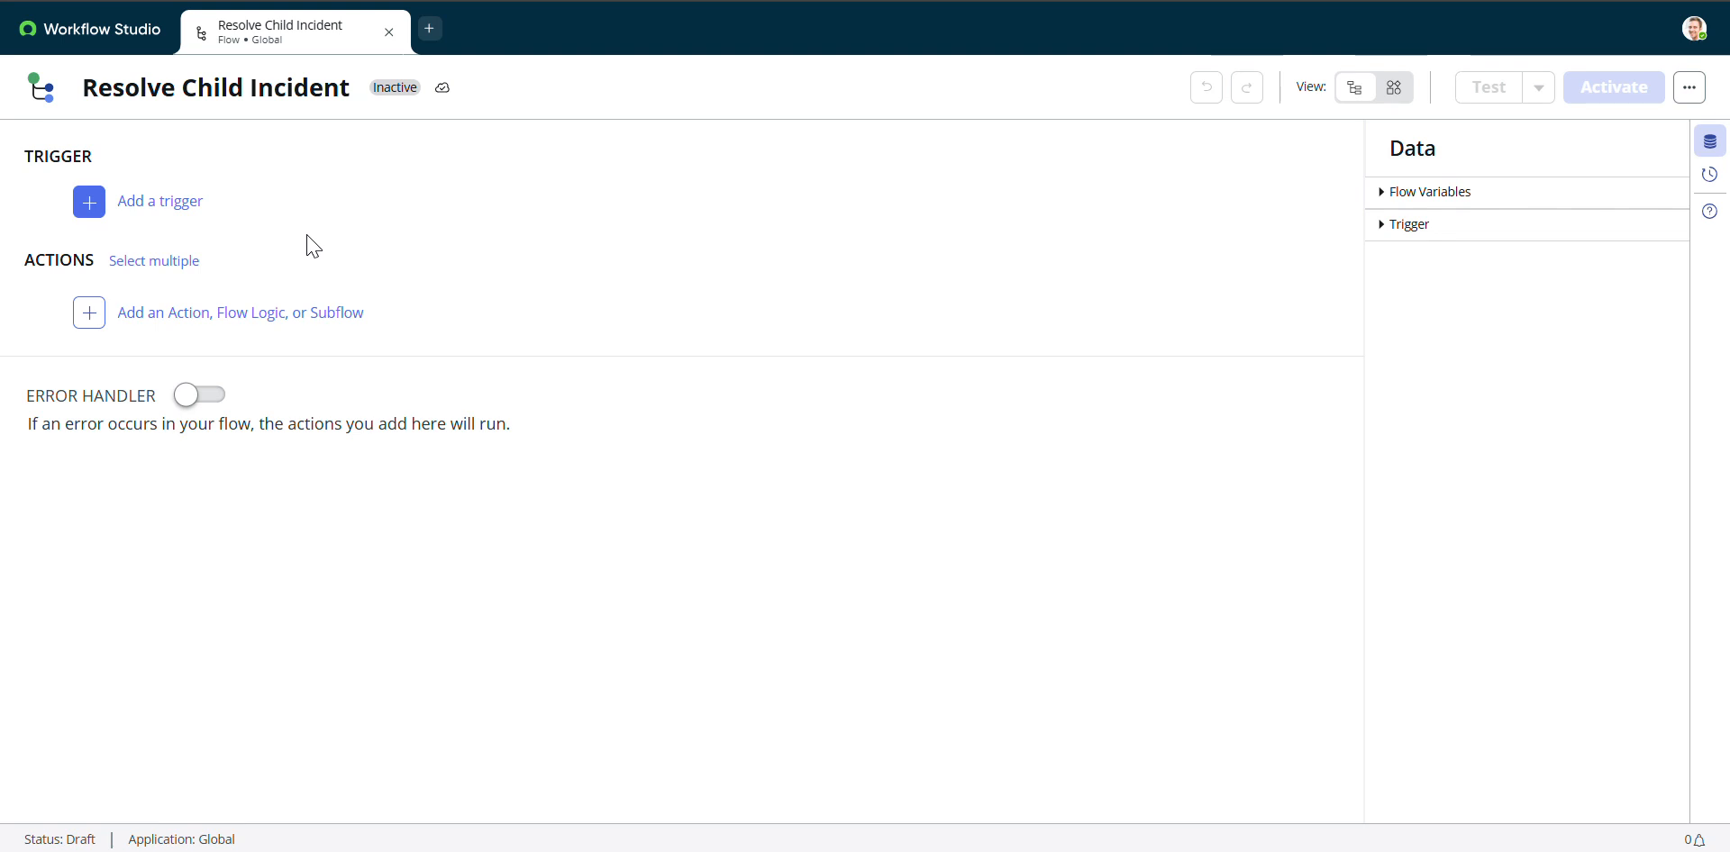
Add a record Updated trigger on the Incident [incident] table and start a filter condition for it
left_click(171, 202)
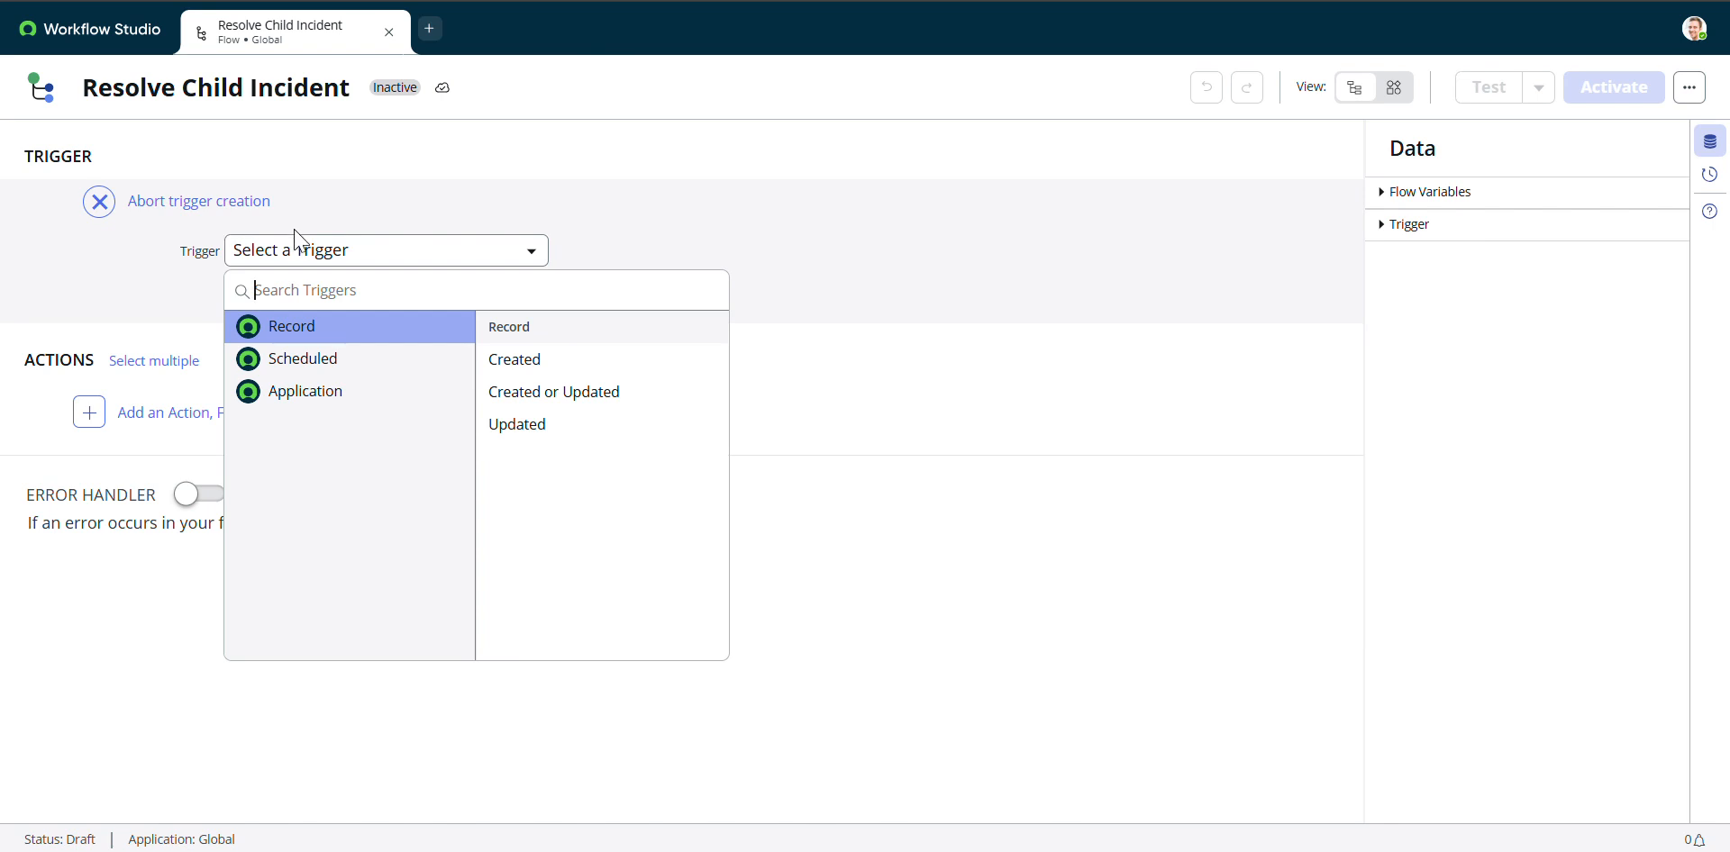
left_click(521, 427)
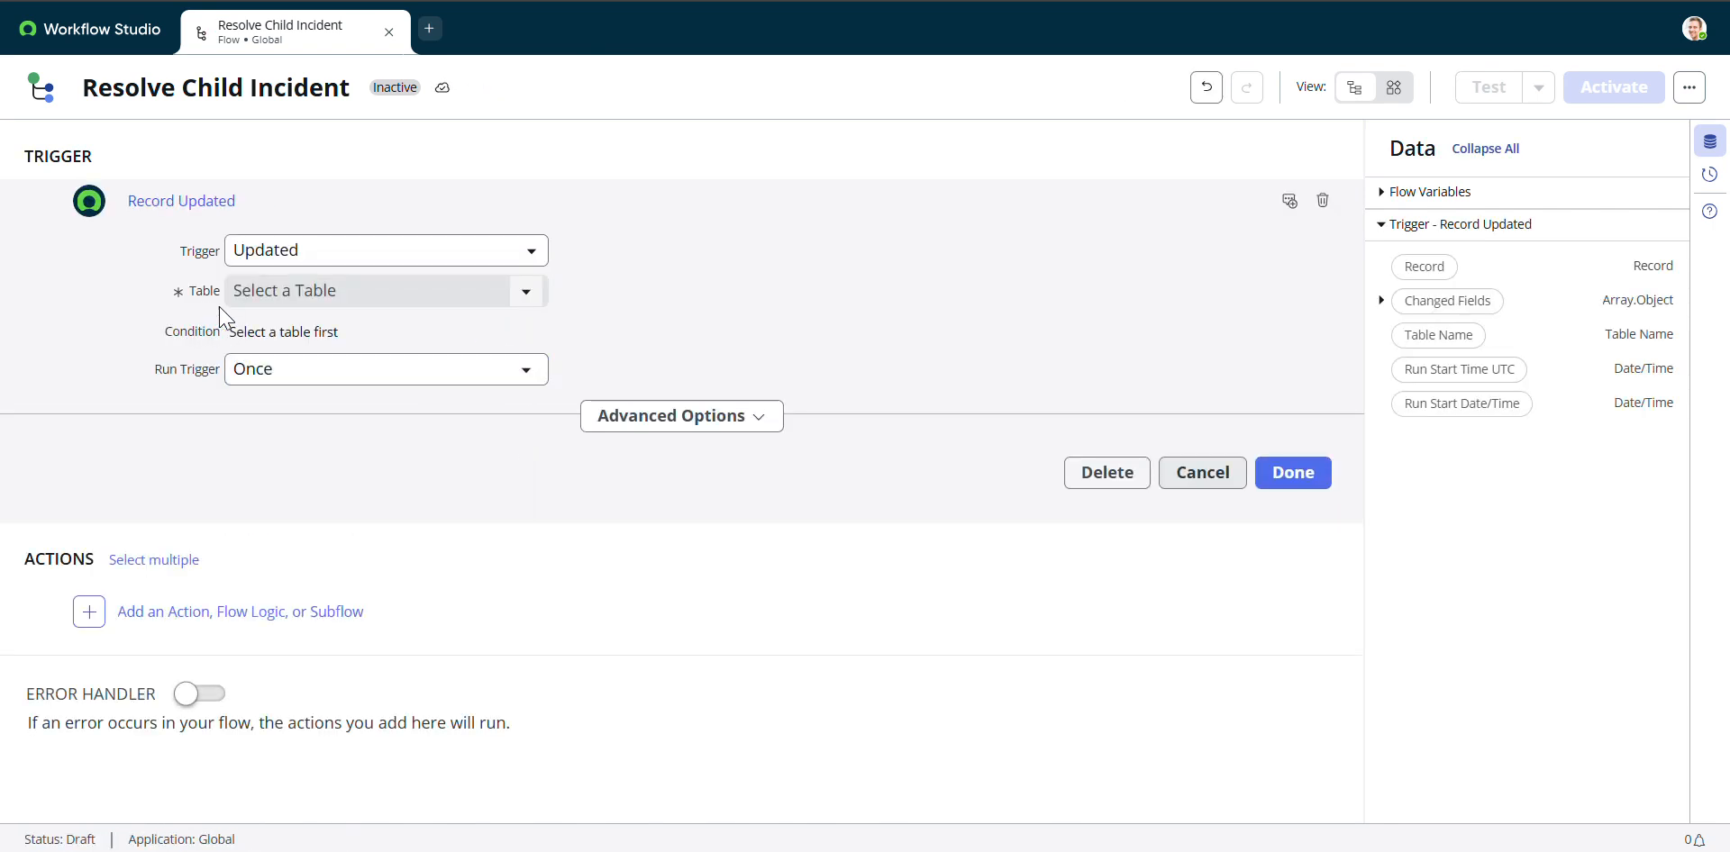
left_click(532, 293)
type("i")
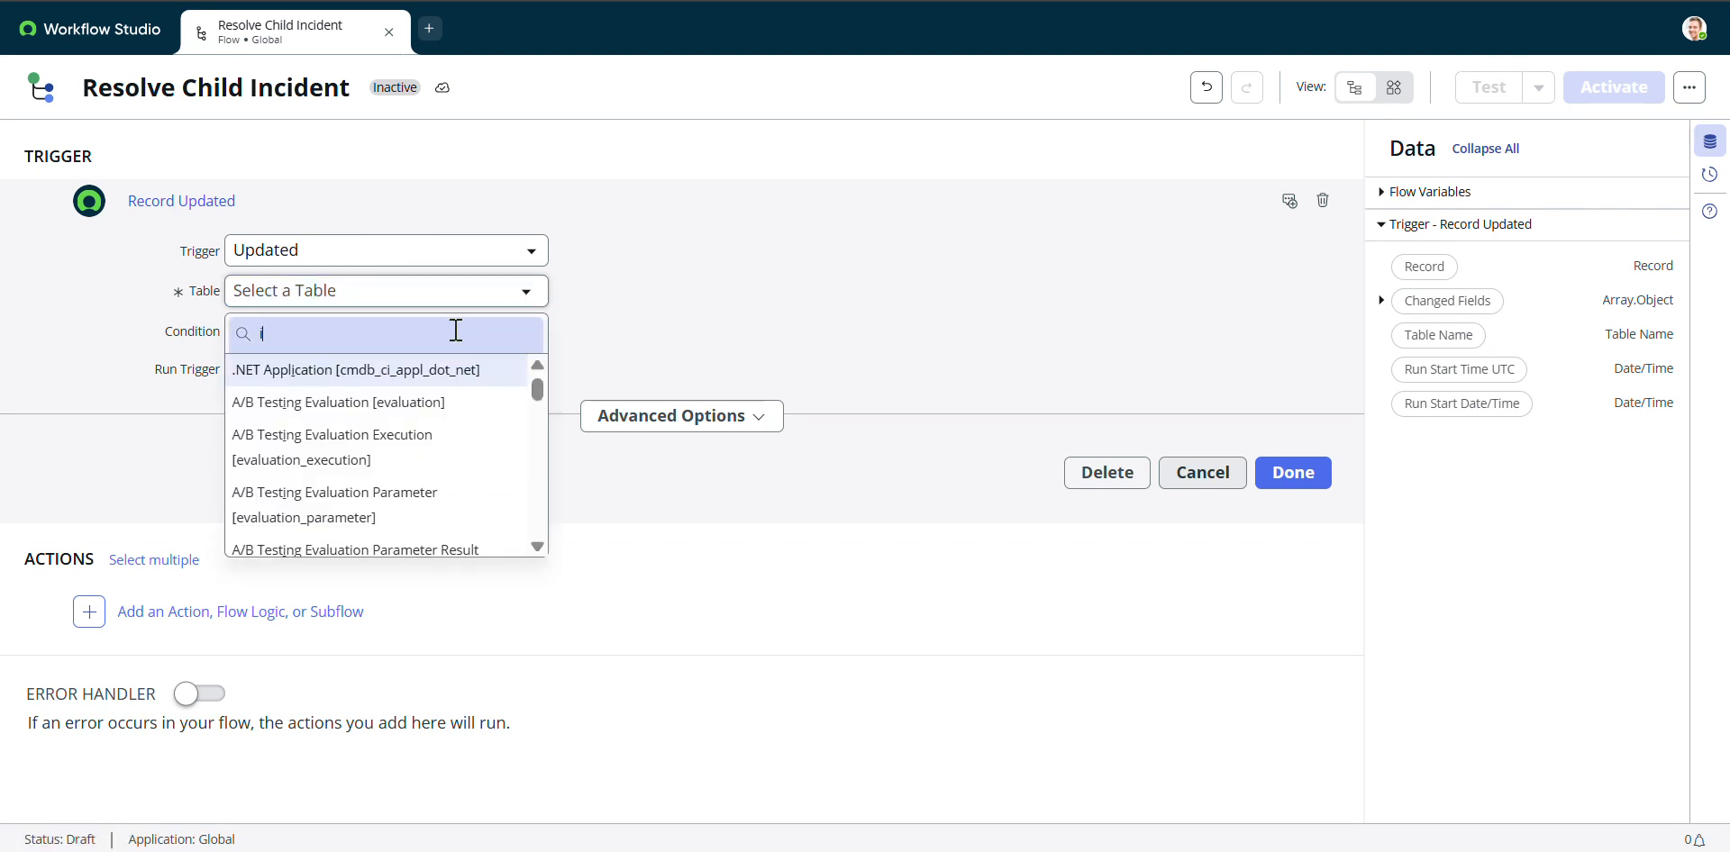
type("ncident")
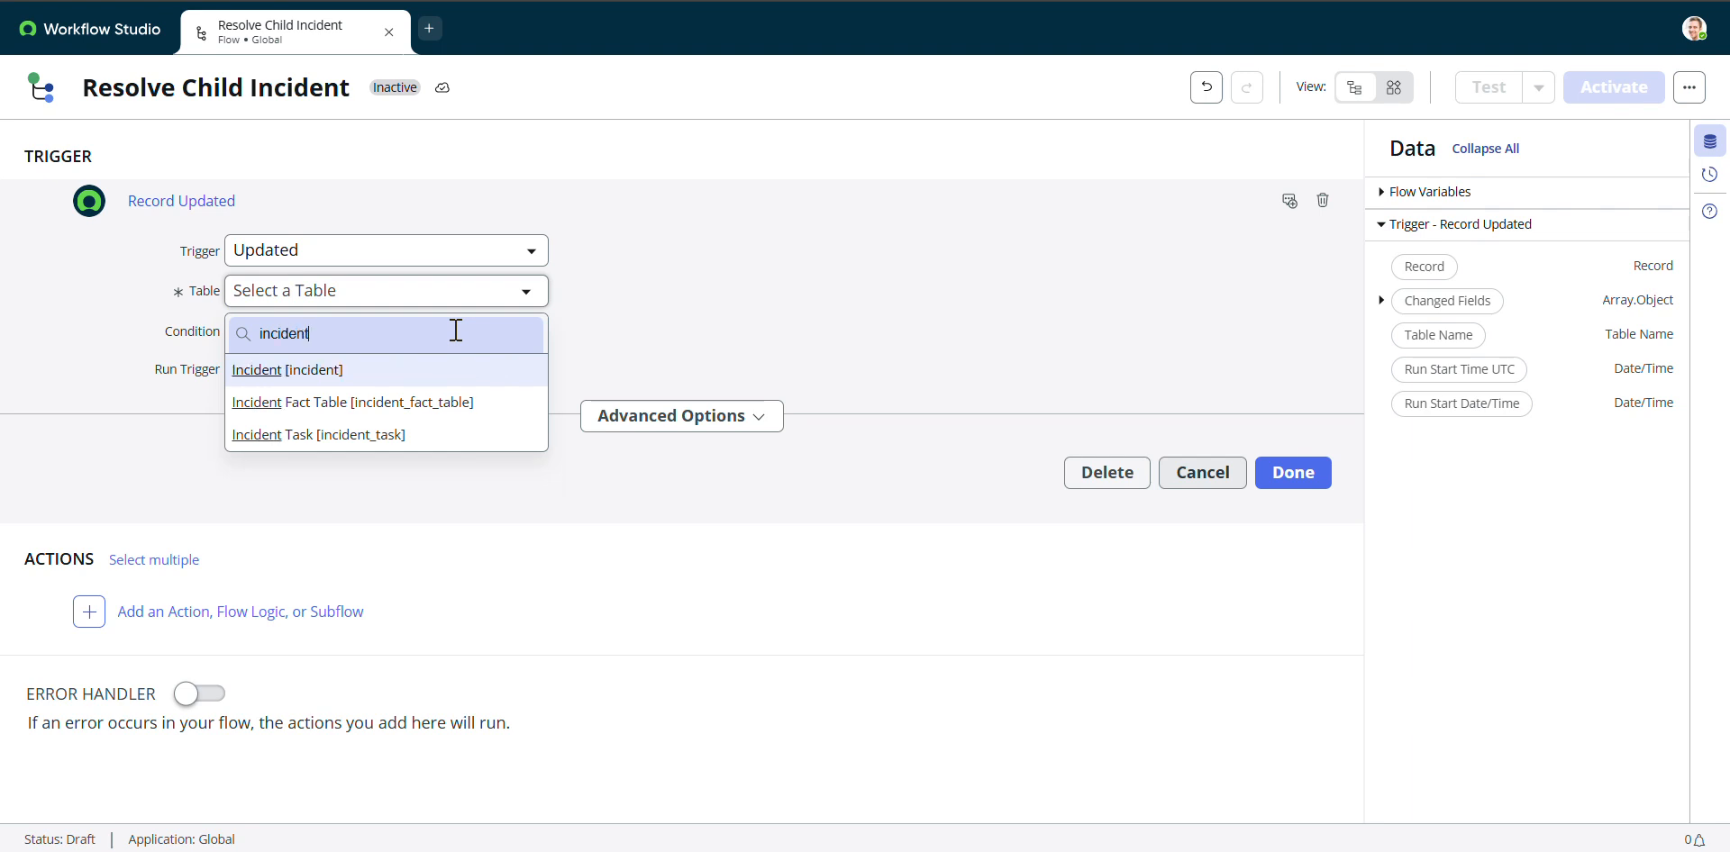
left_click(333, 371)
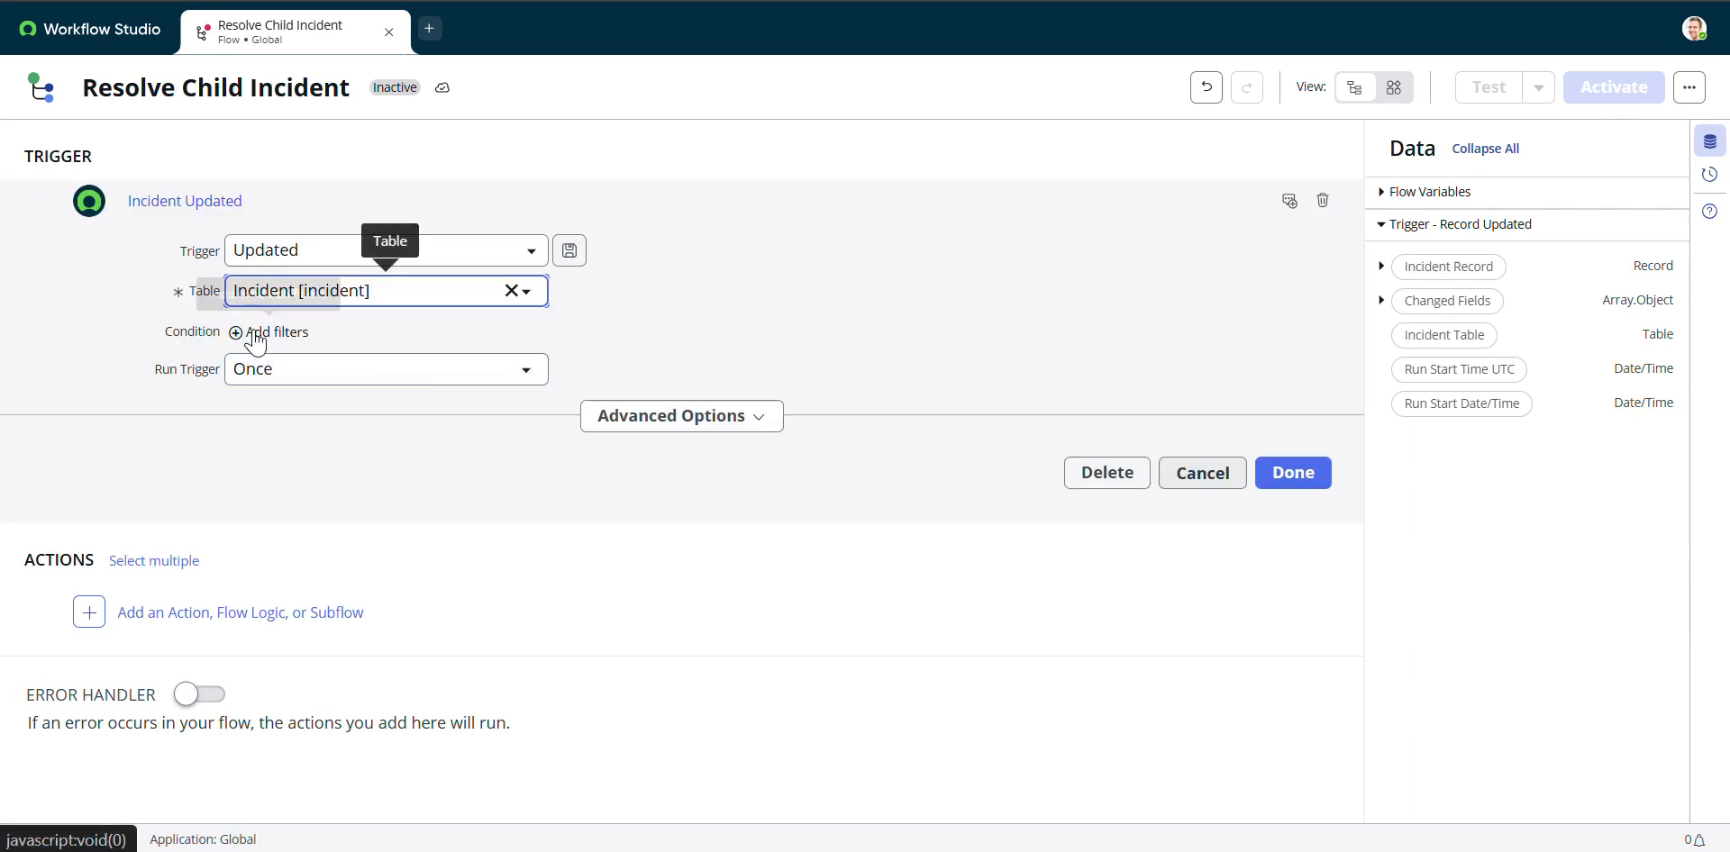
left_click(258, 335)
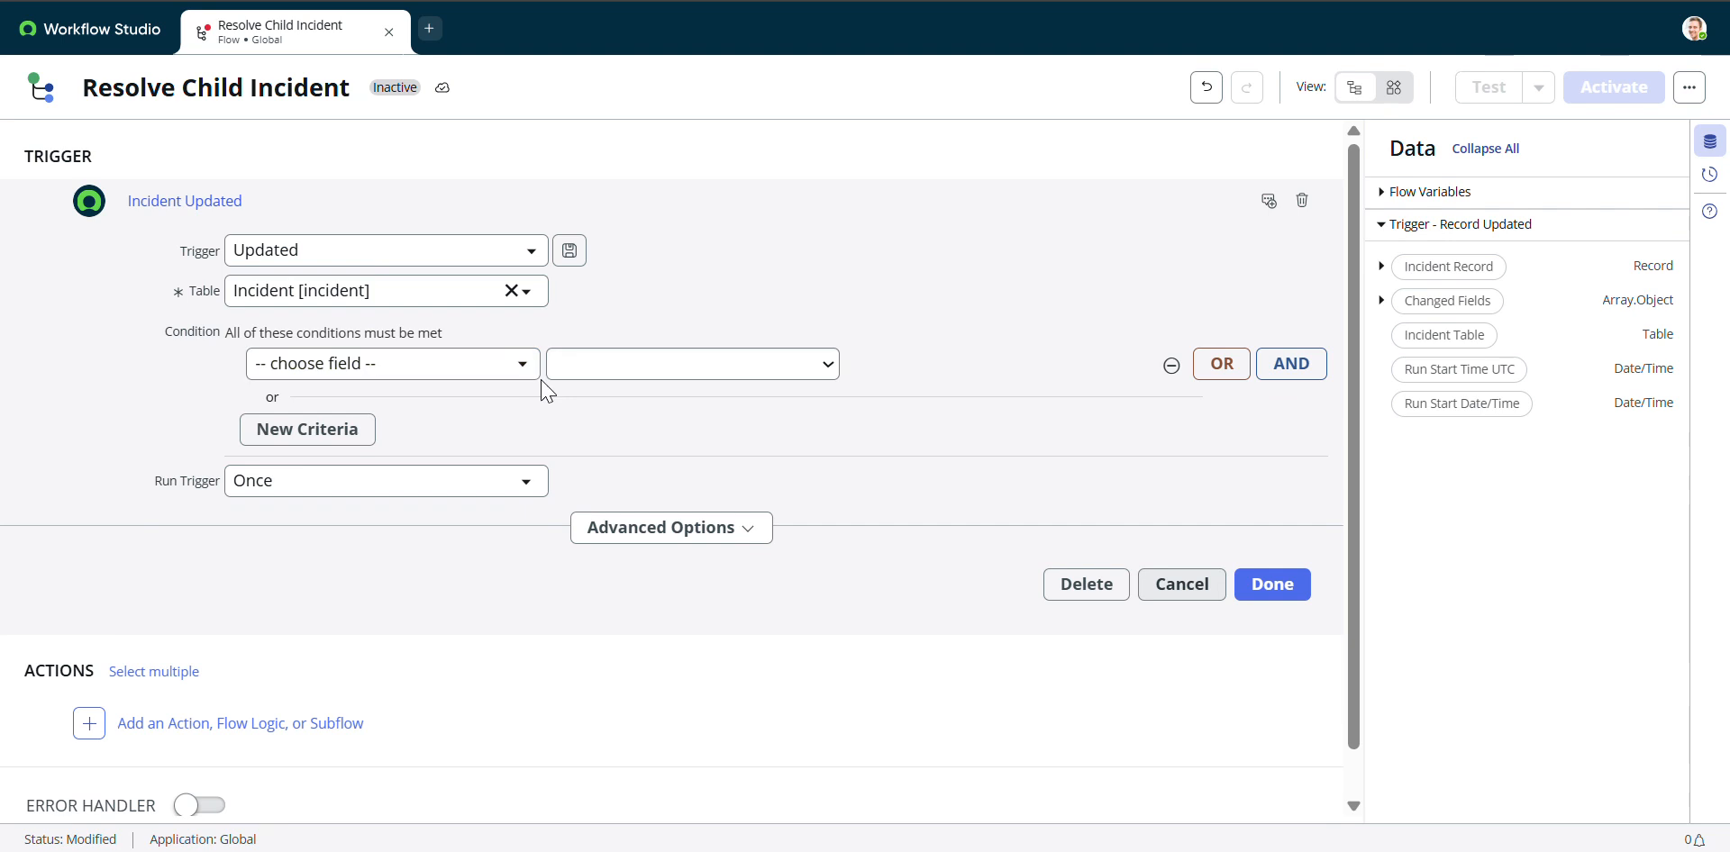
left_click(496, 370)
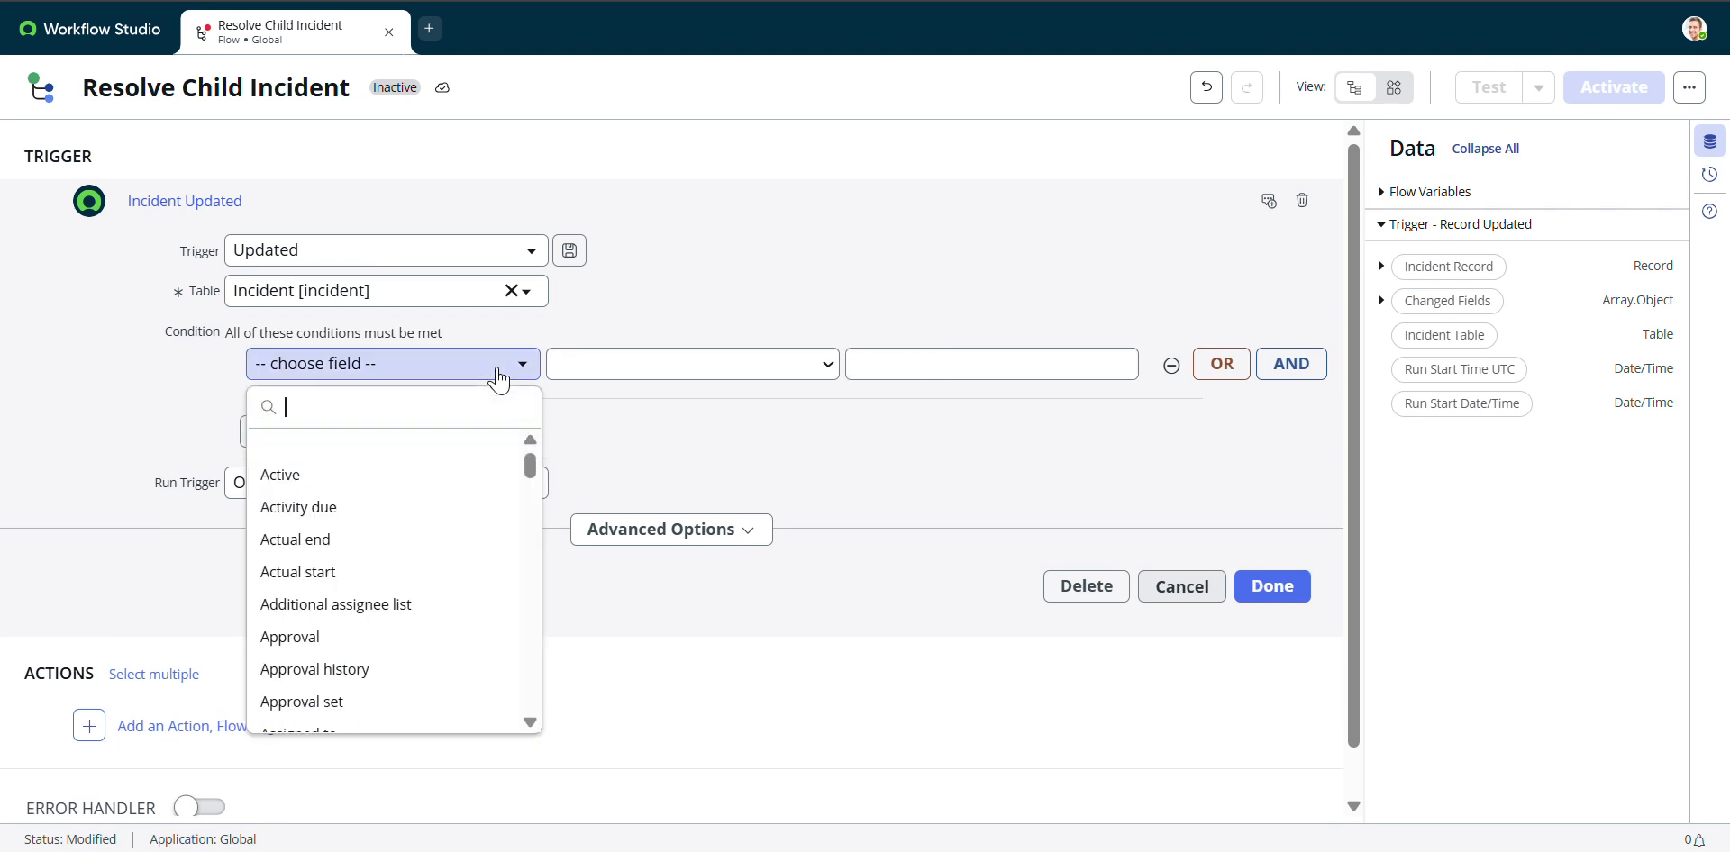
type("pare")
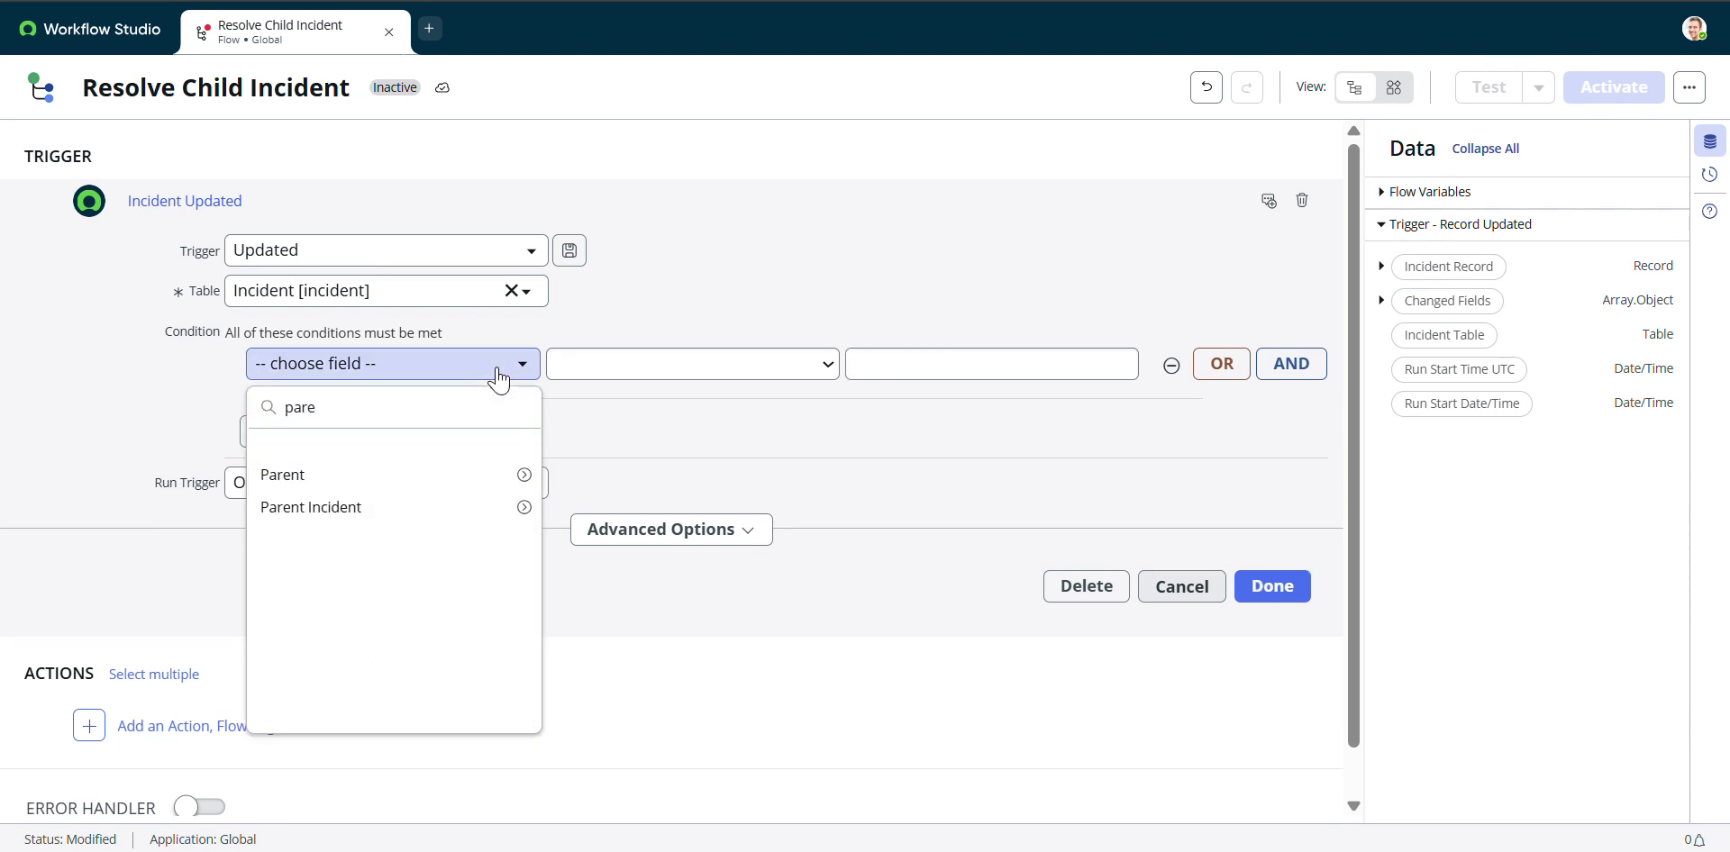
left_click(352, 507)
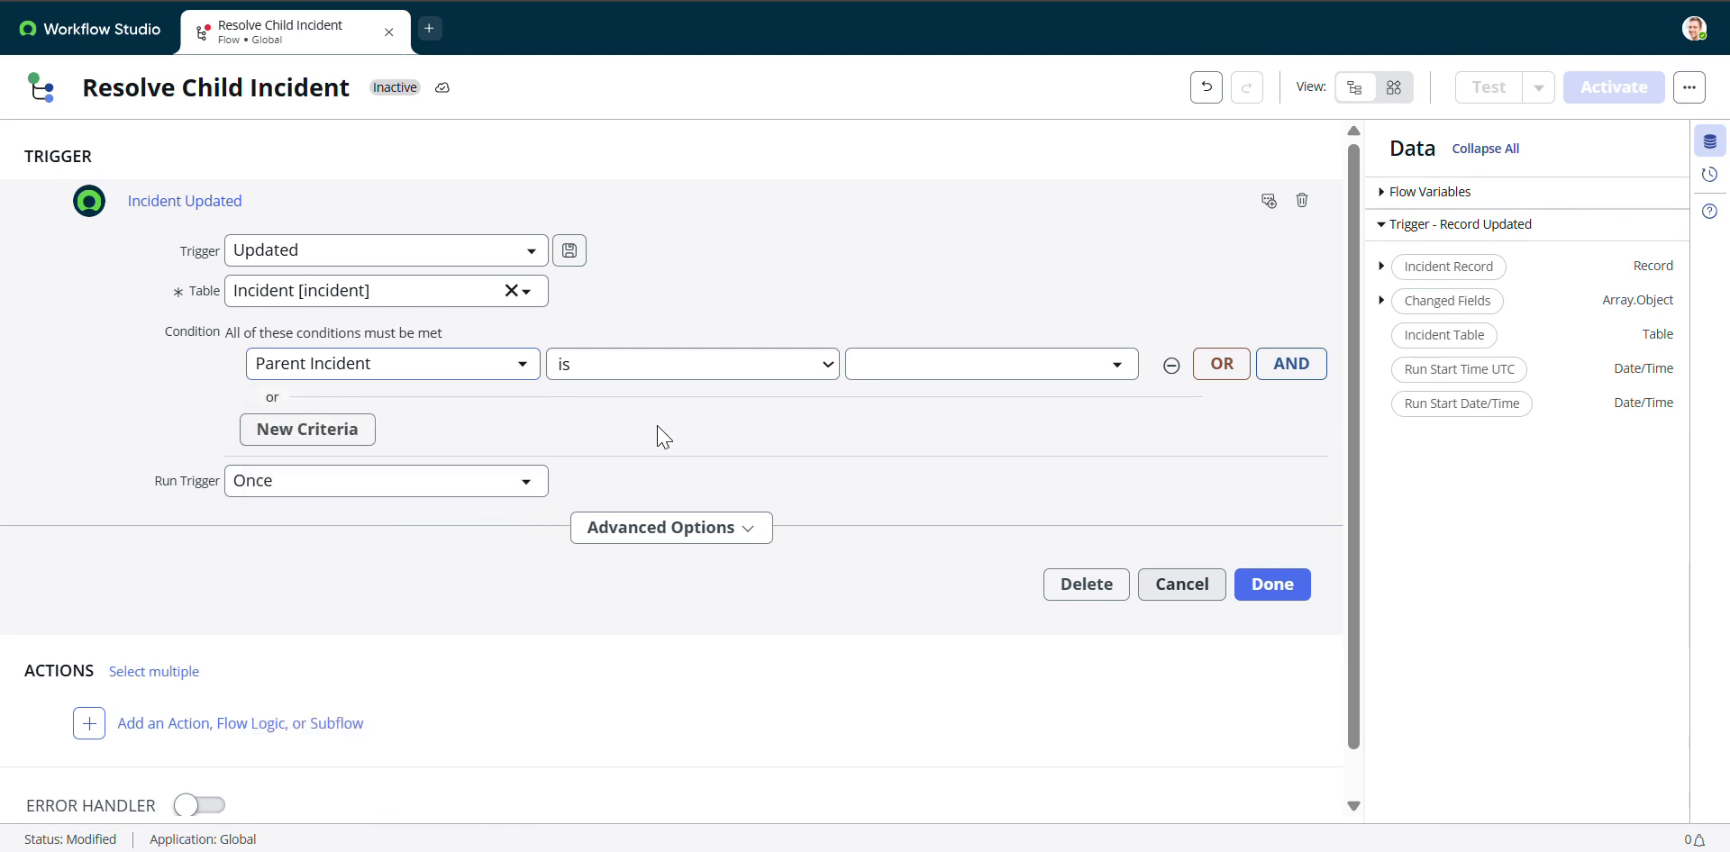
left_click(953, 367)
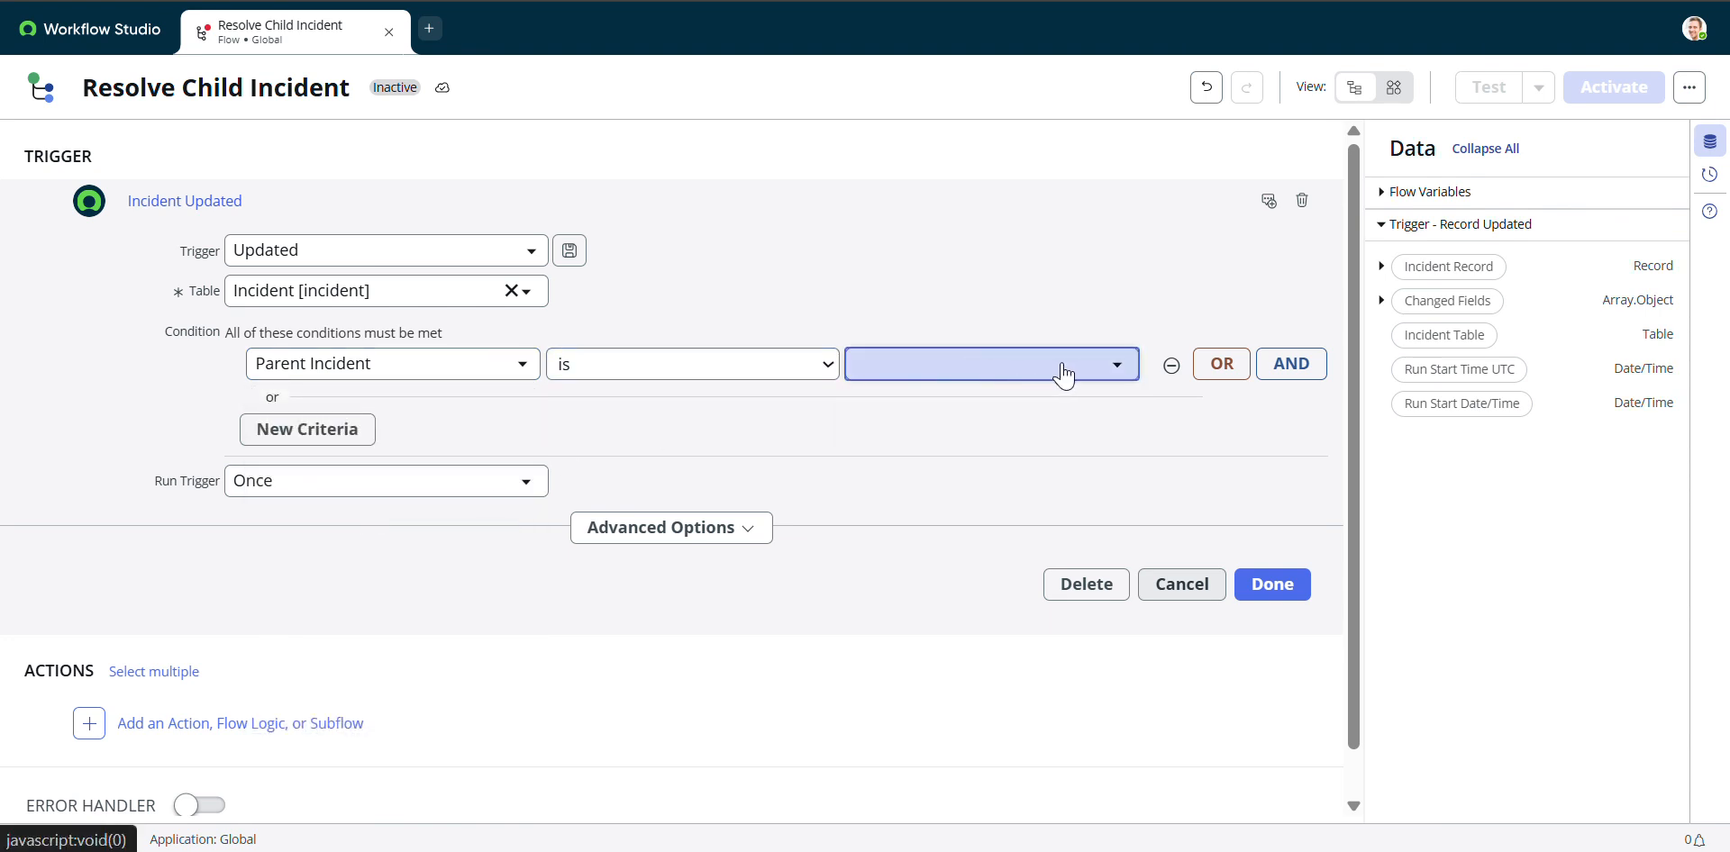
left_click(1117, 365)
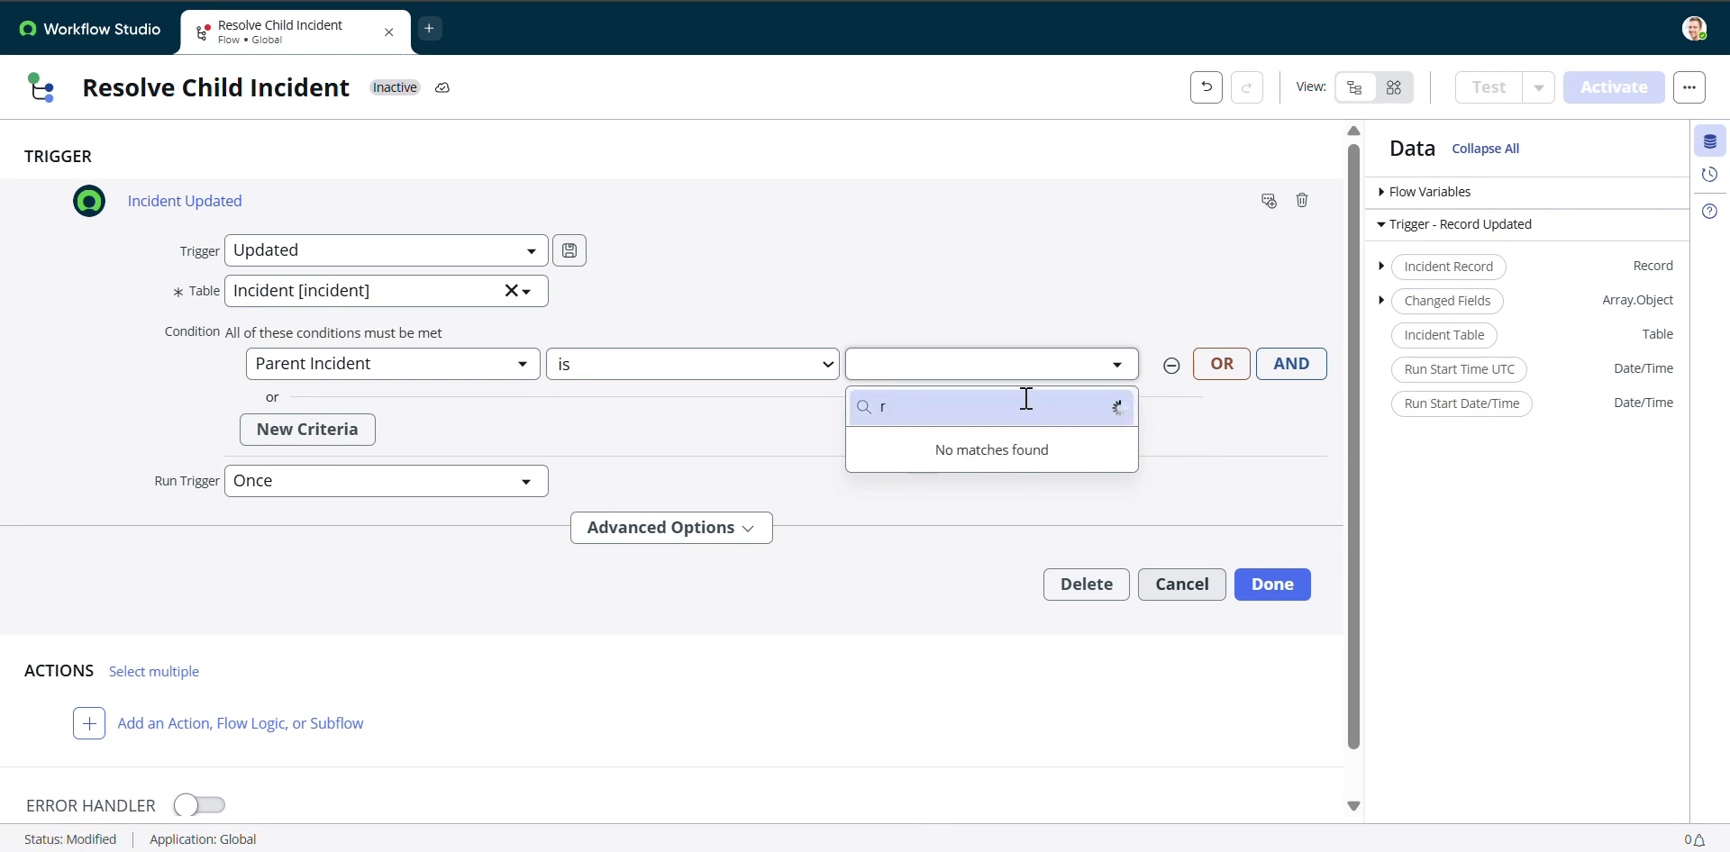
key("BackSpace")
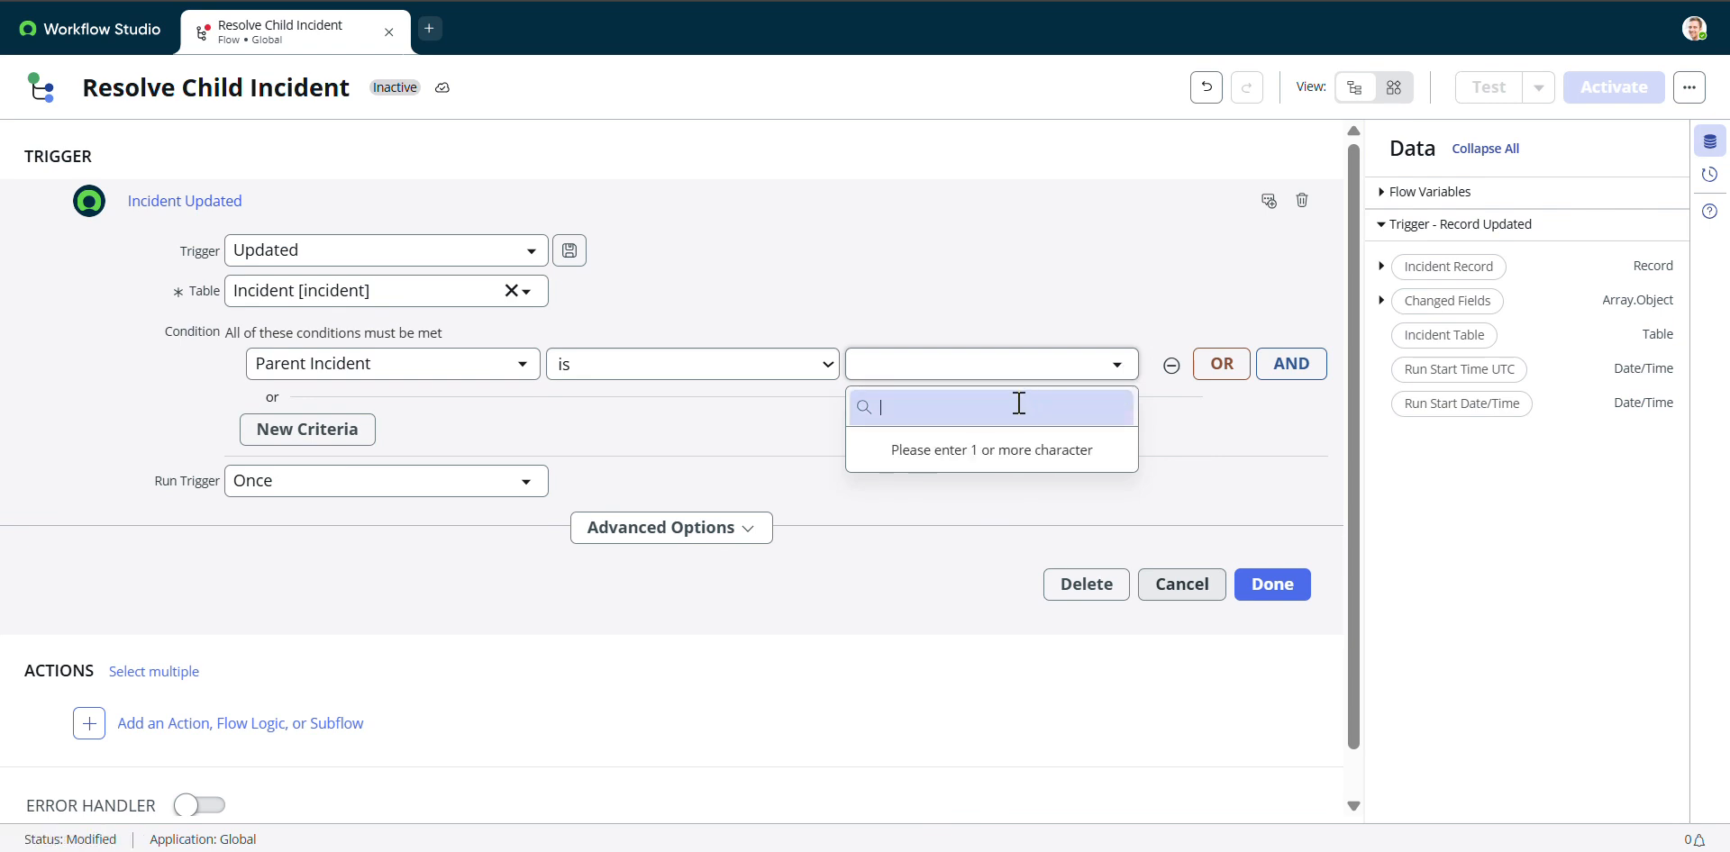
left_click(486, 377)
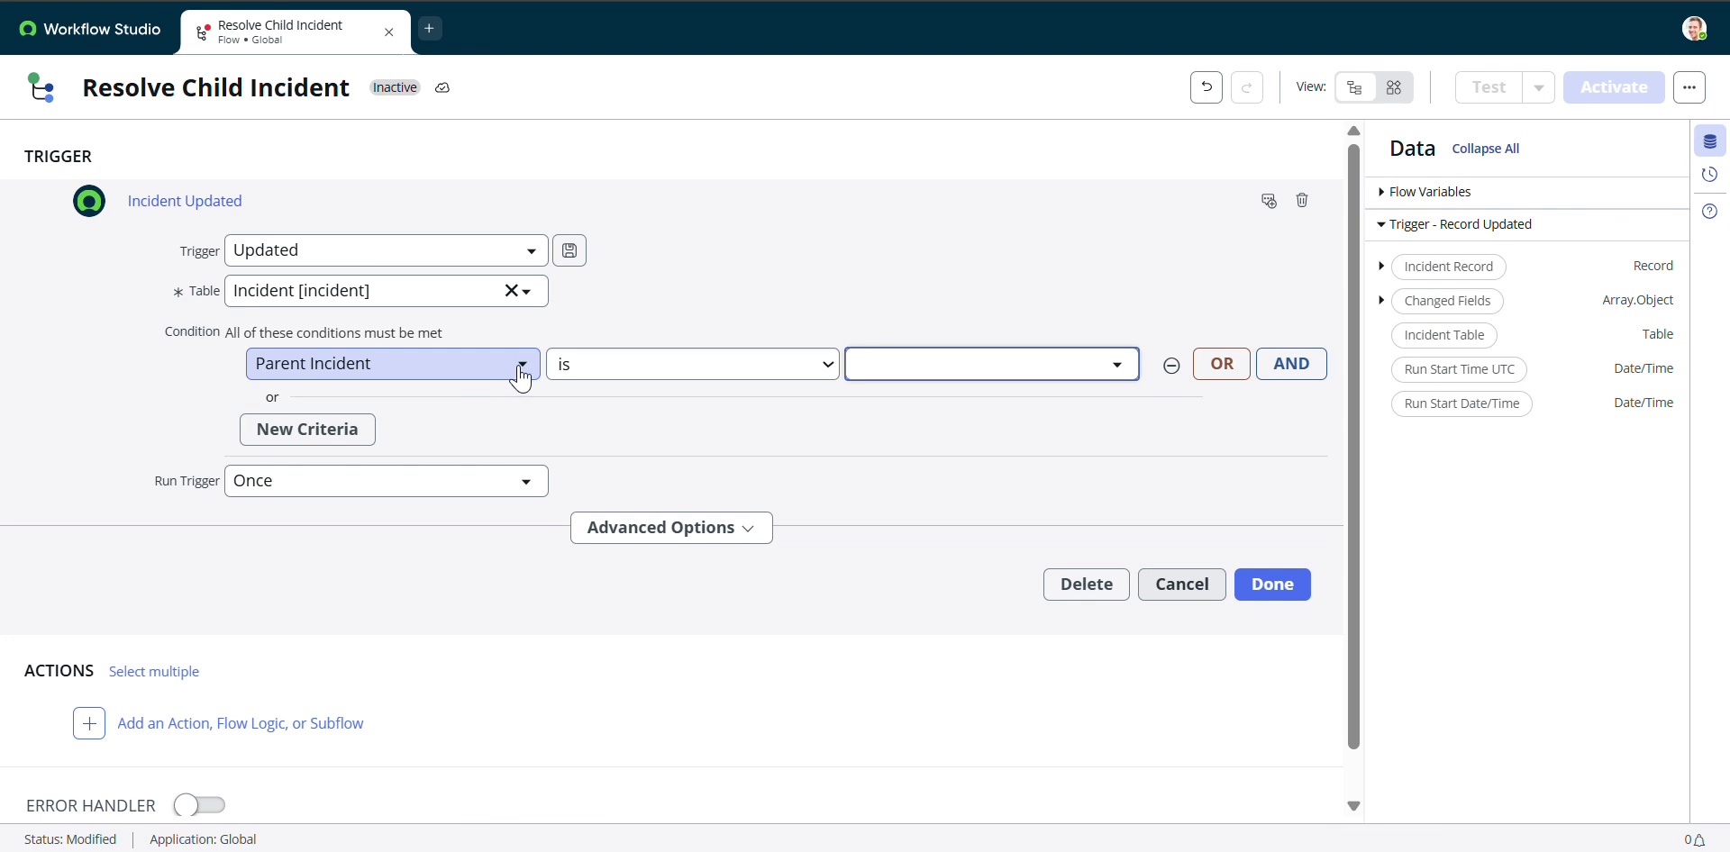
Set the trigger condition to Parent Incident . State is Resolved and finish the trigger
left_click(520, 376)
scroll(464, 597, "down", 1)
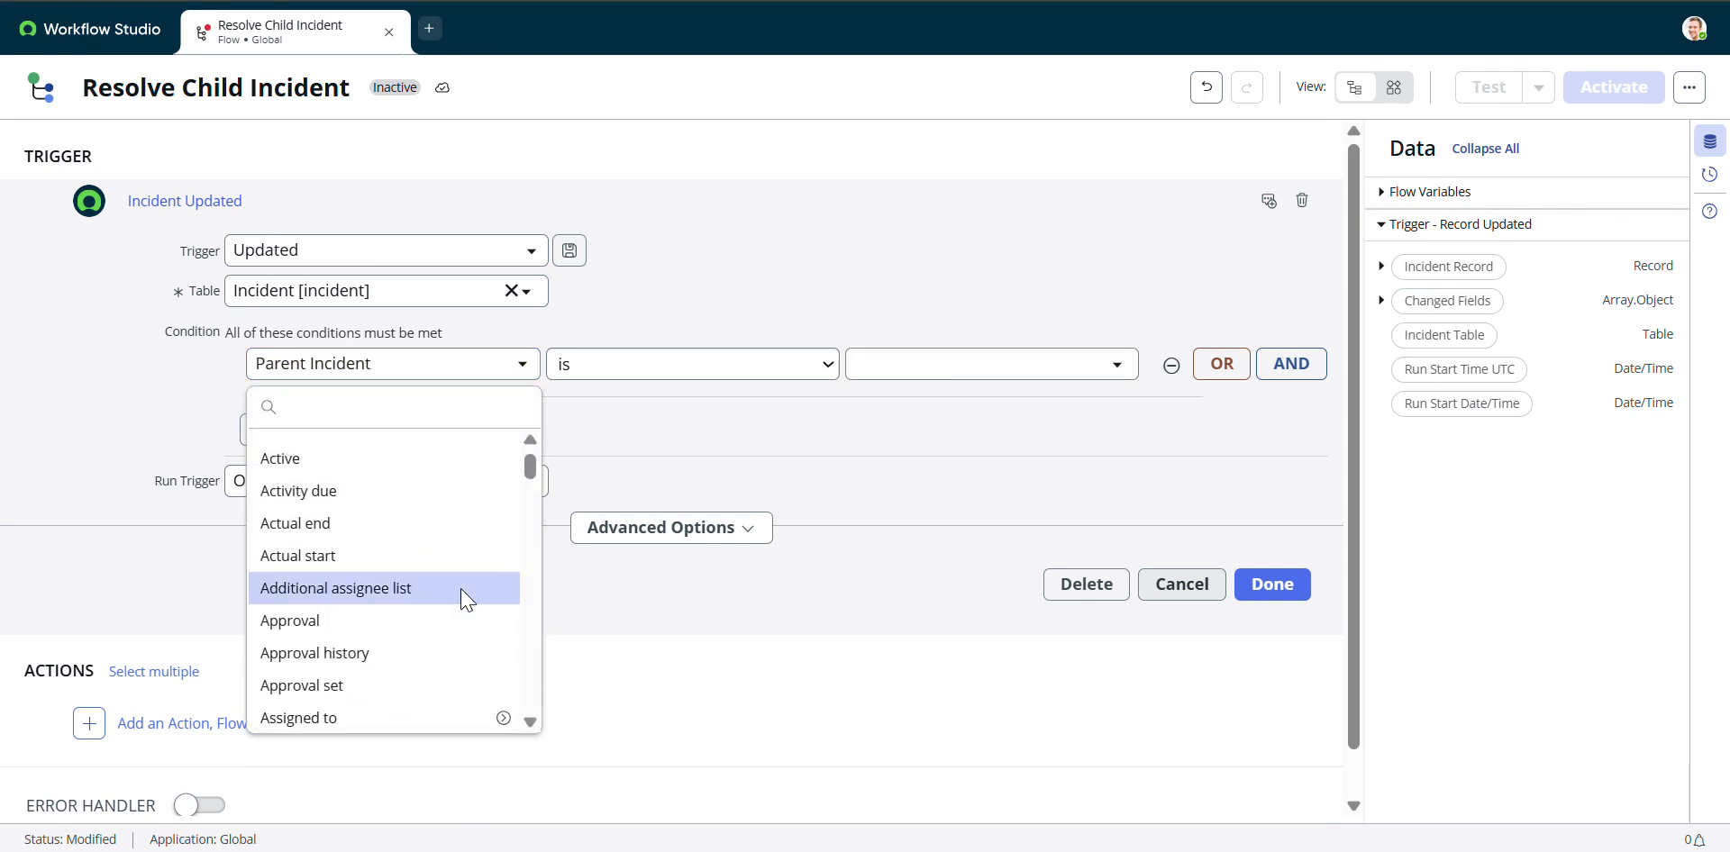
type("par")
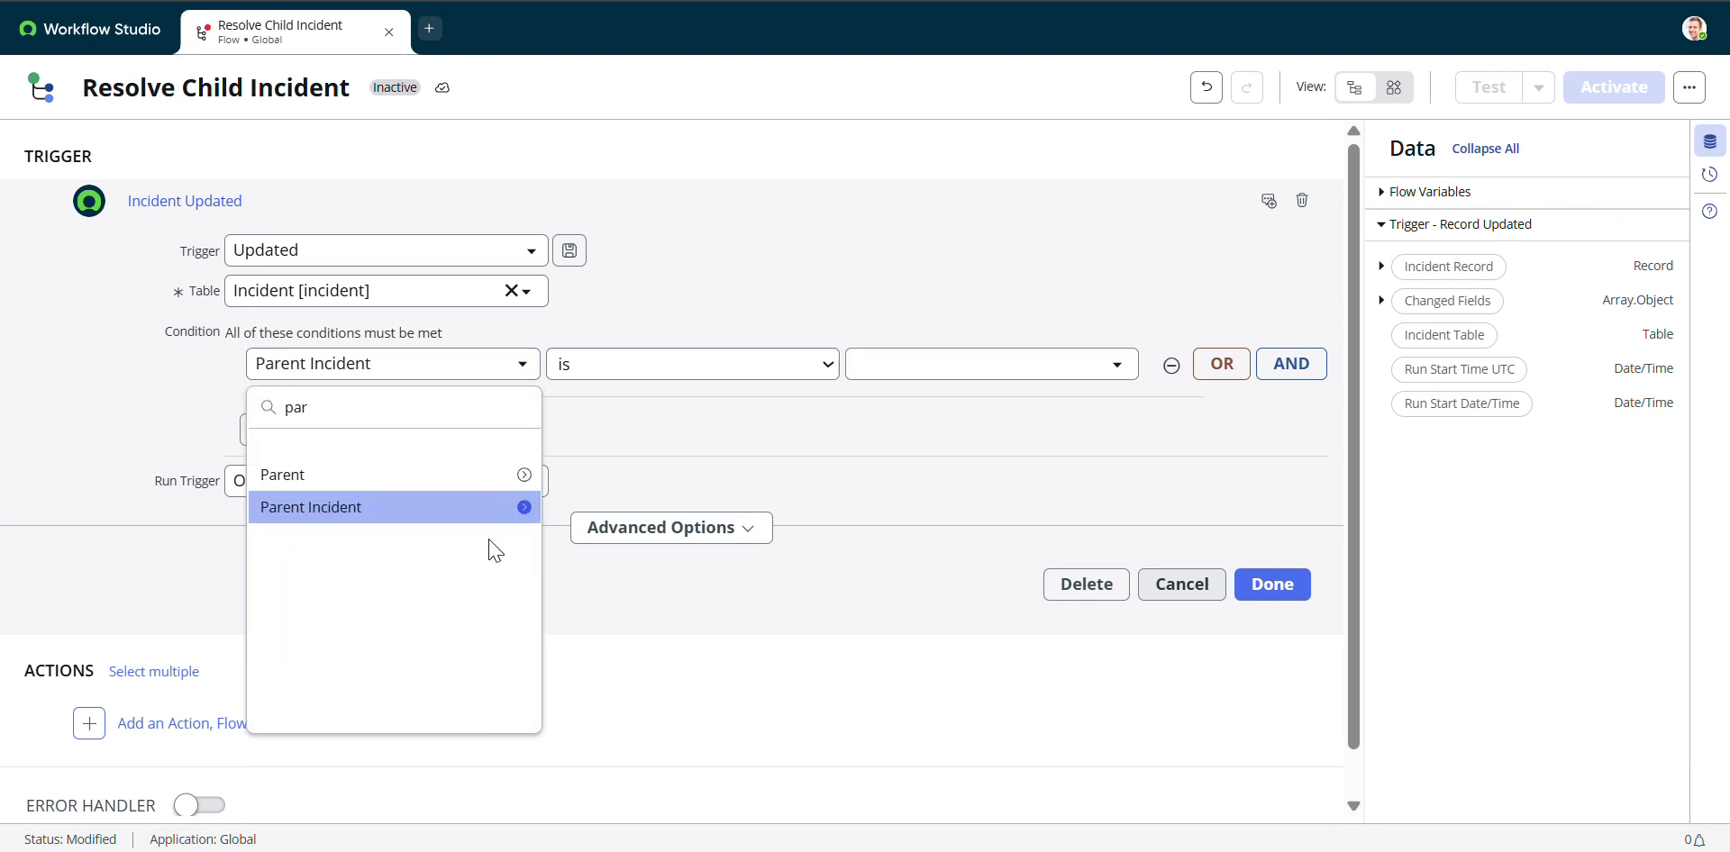
left_click(524, 508)
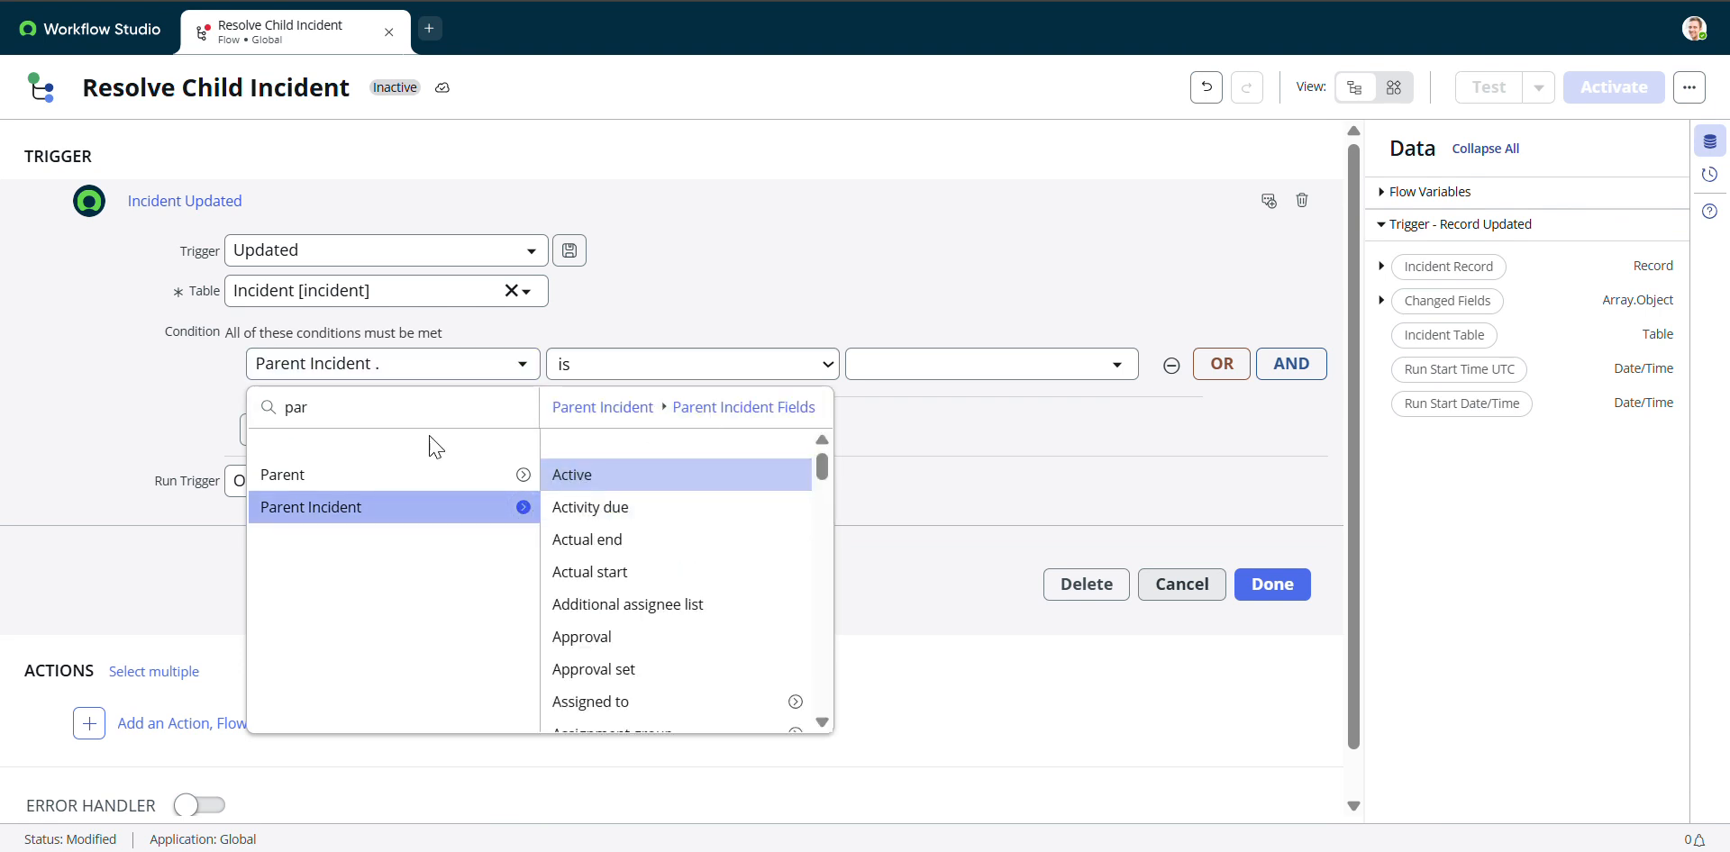
scroll(591, 551, "down", 5)
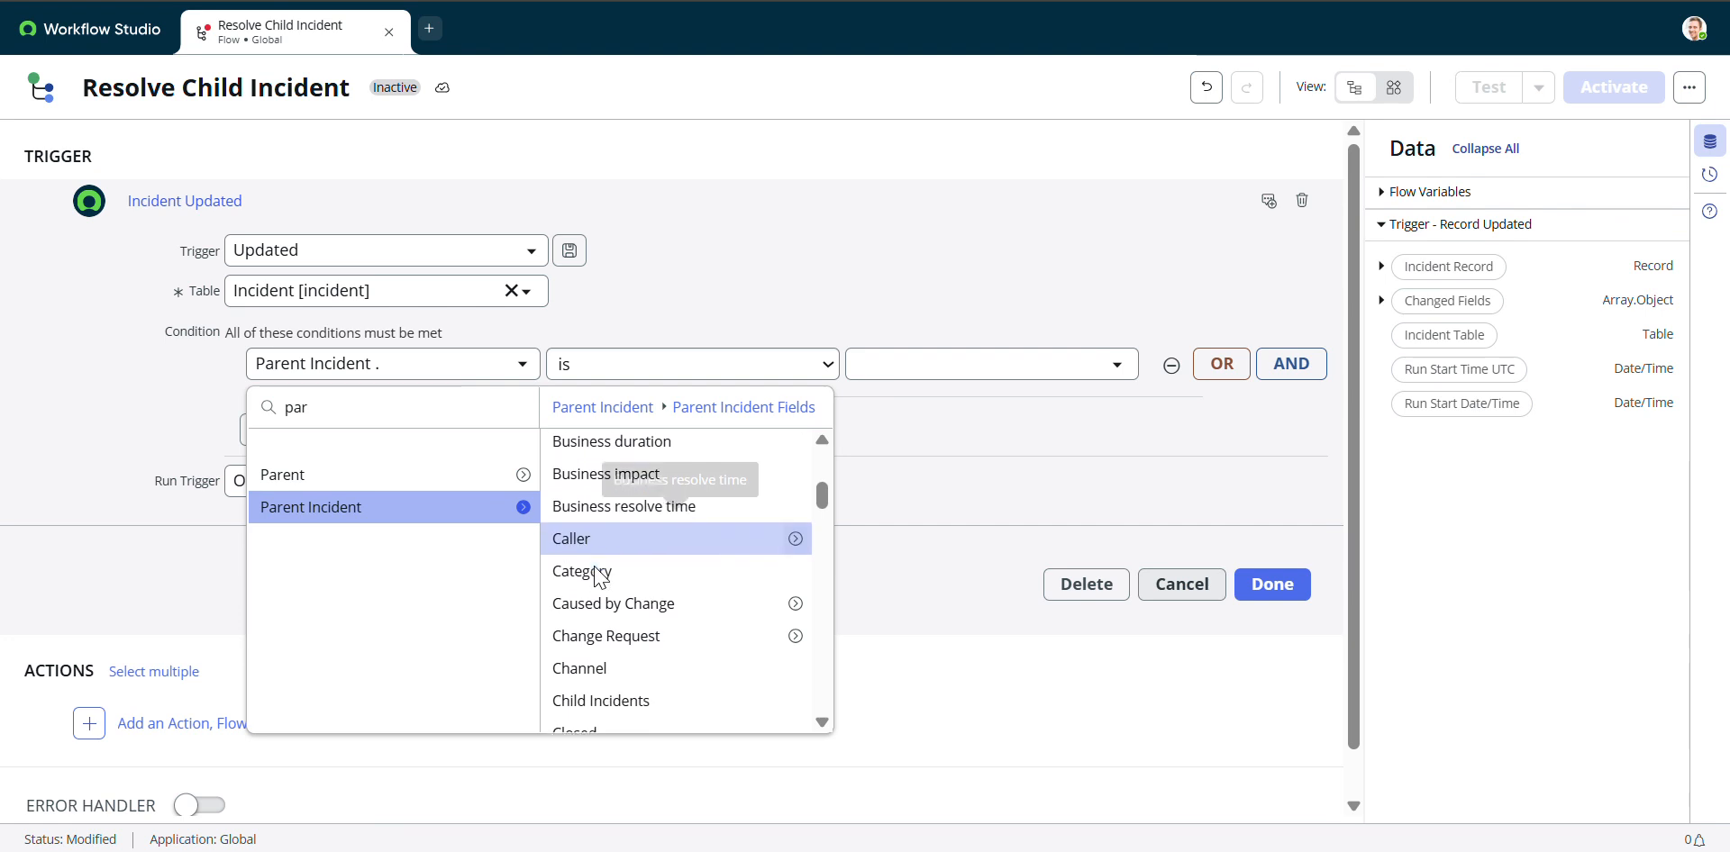
scroll(596, 569, "down", 10)
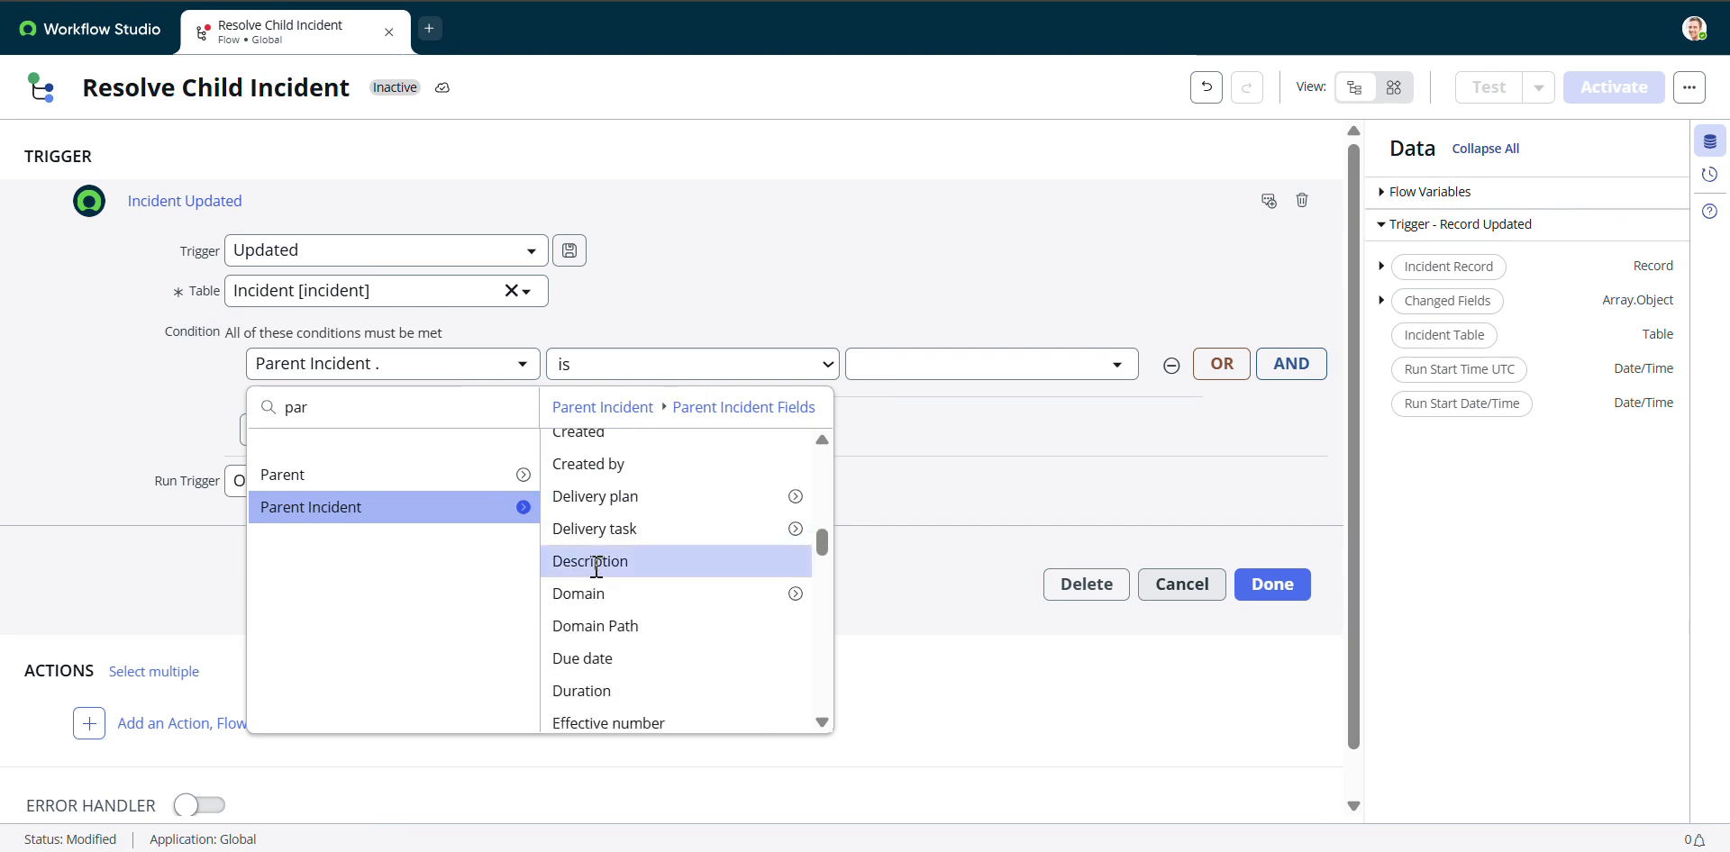
scroll(596, 568, "down", 10)
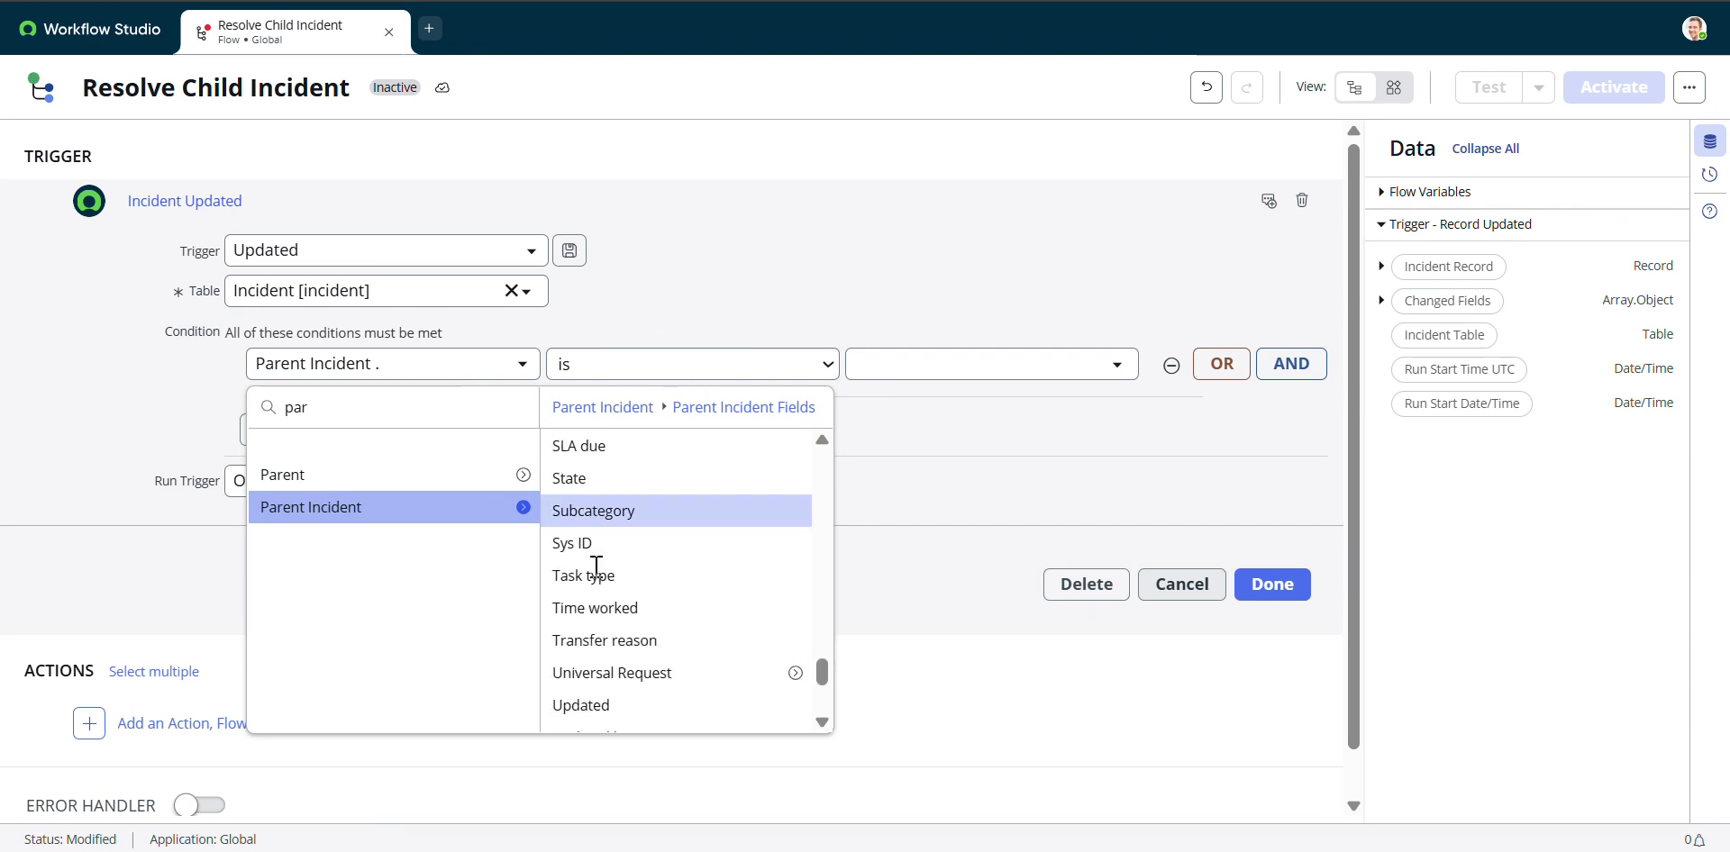
left_click(593, 555)
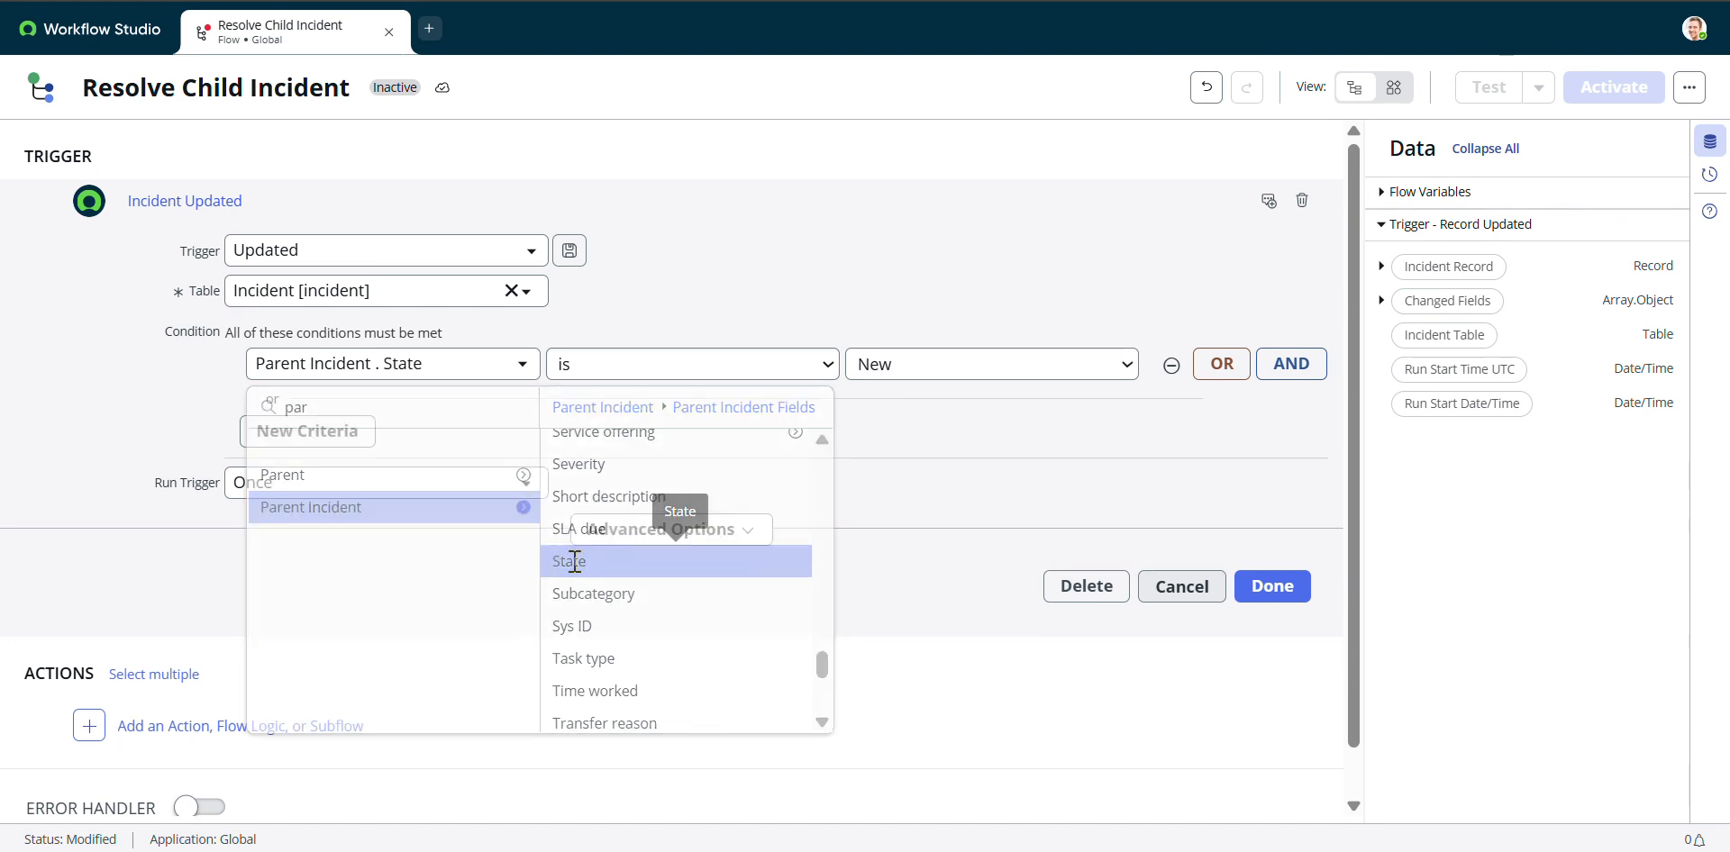
left_click(992, 368)
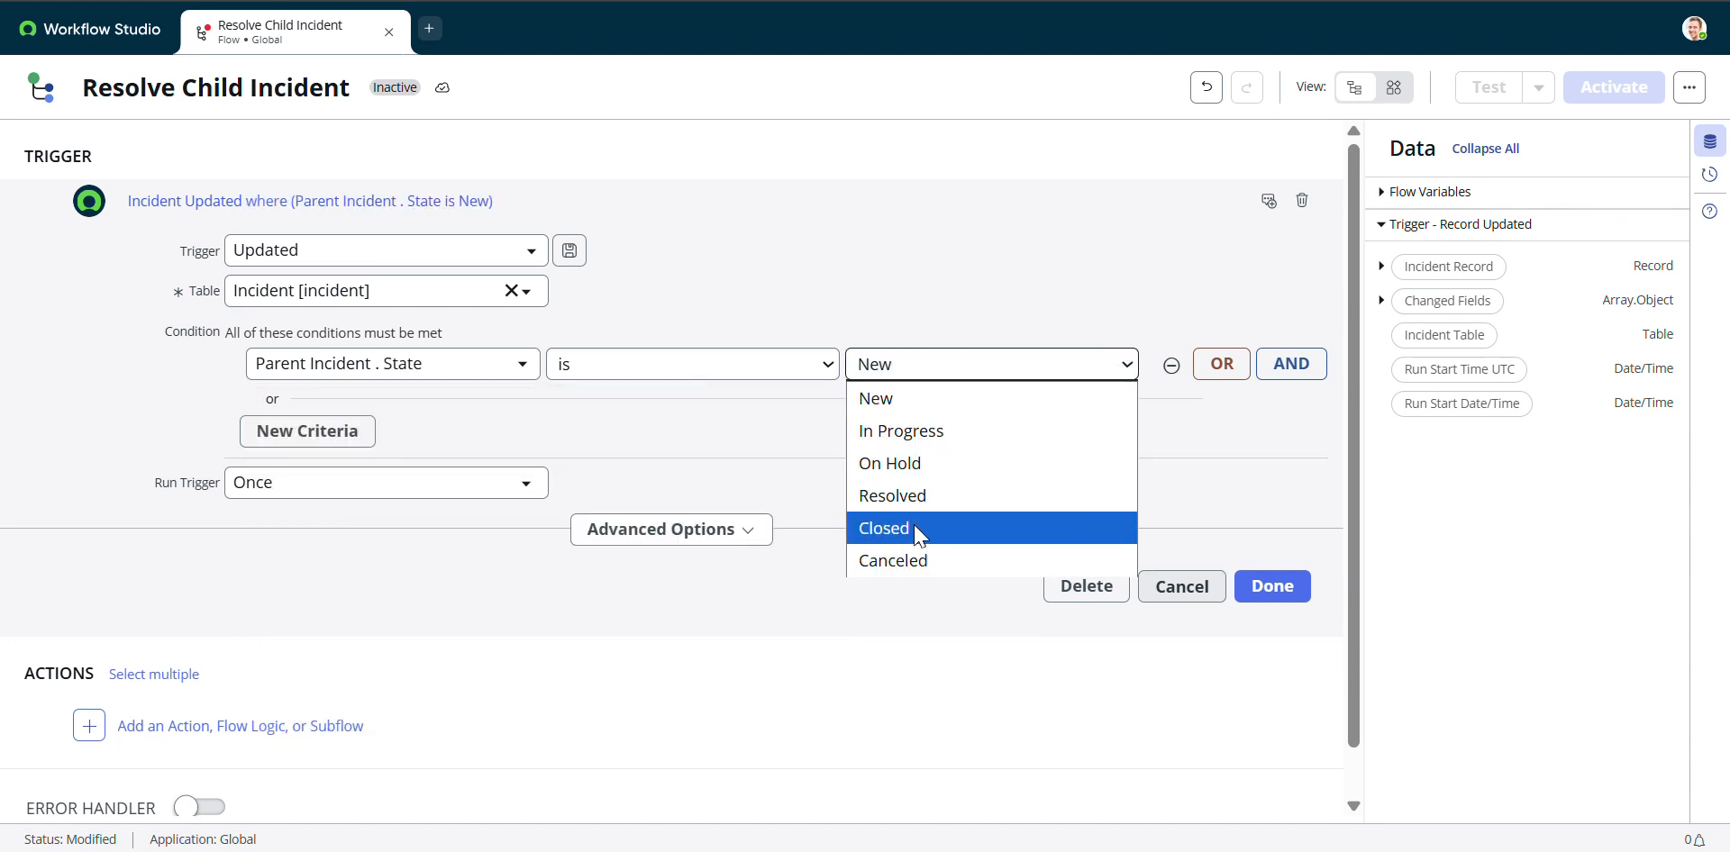
left_click(913, 504)
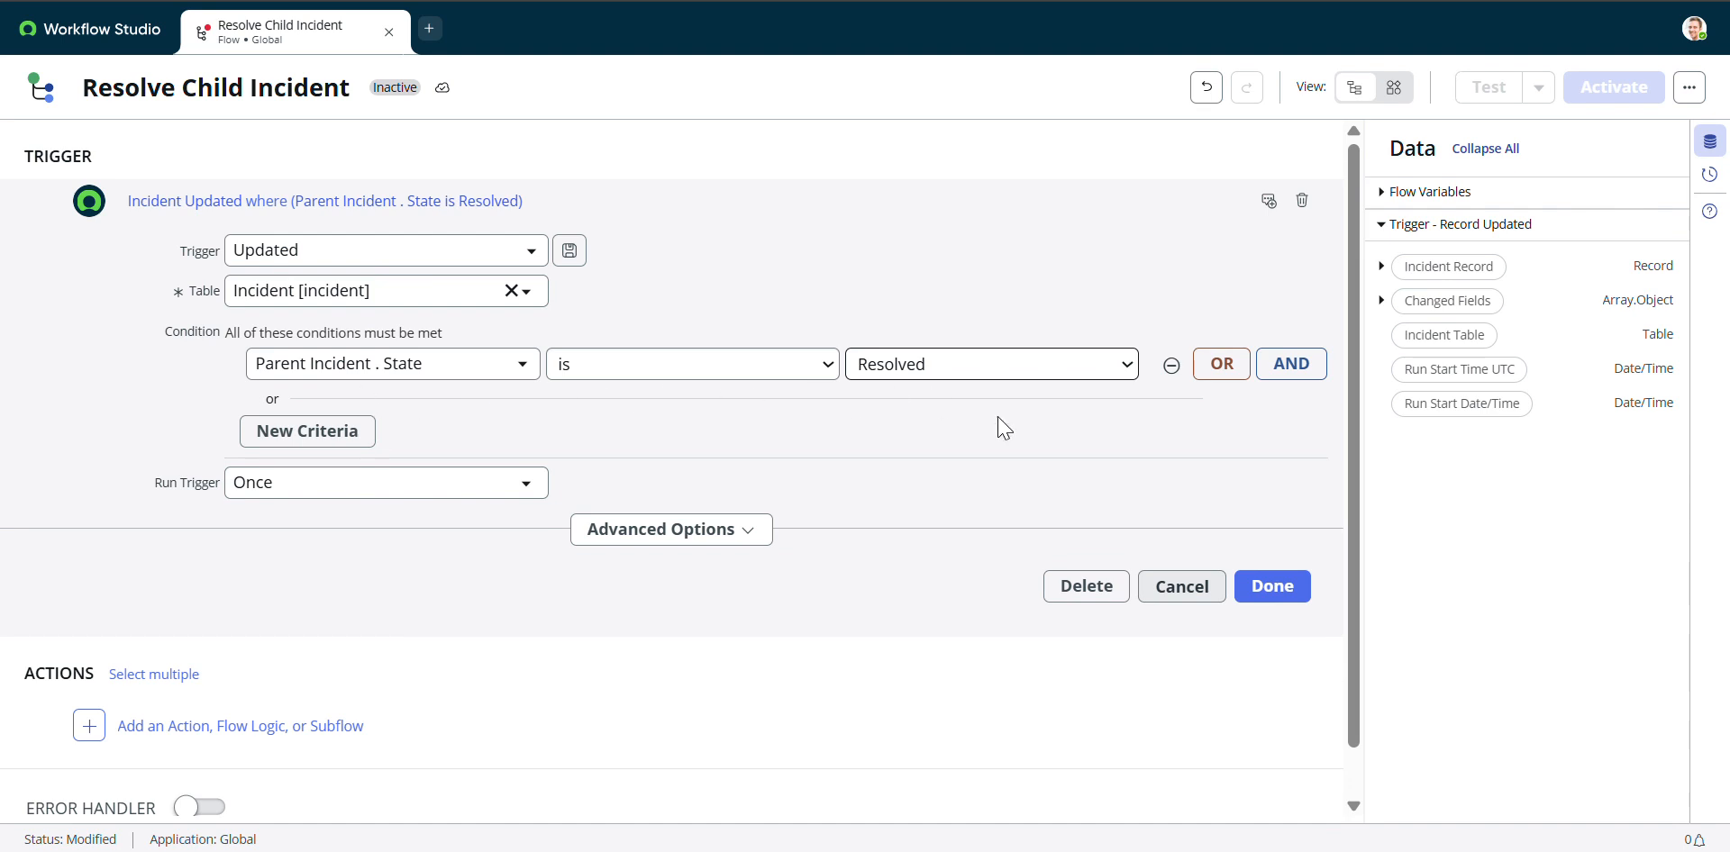
left_click(1270, 590)
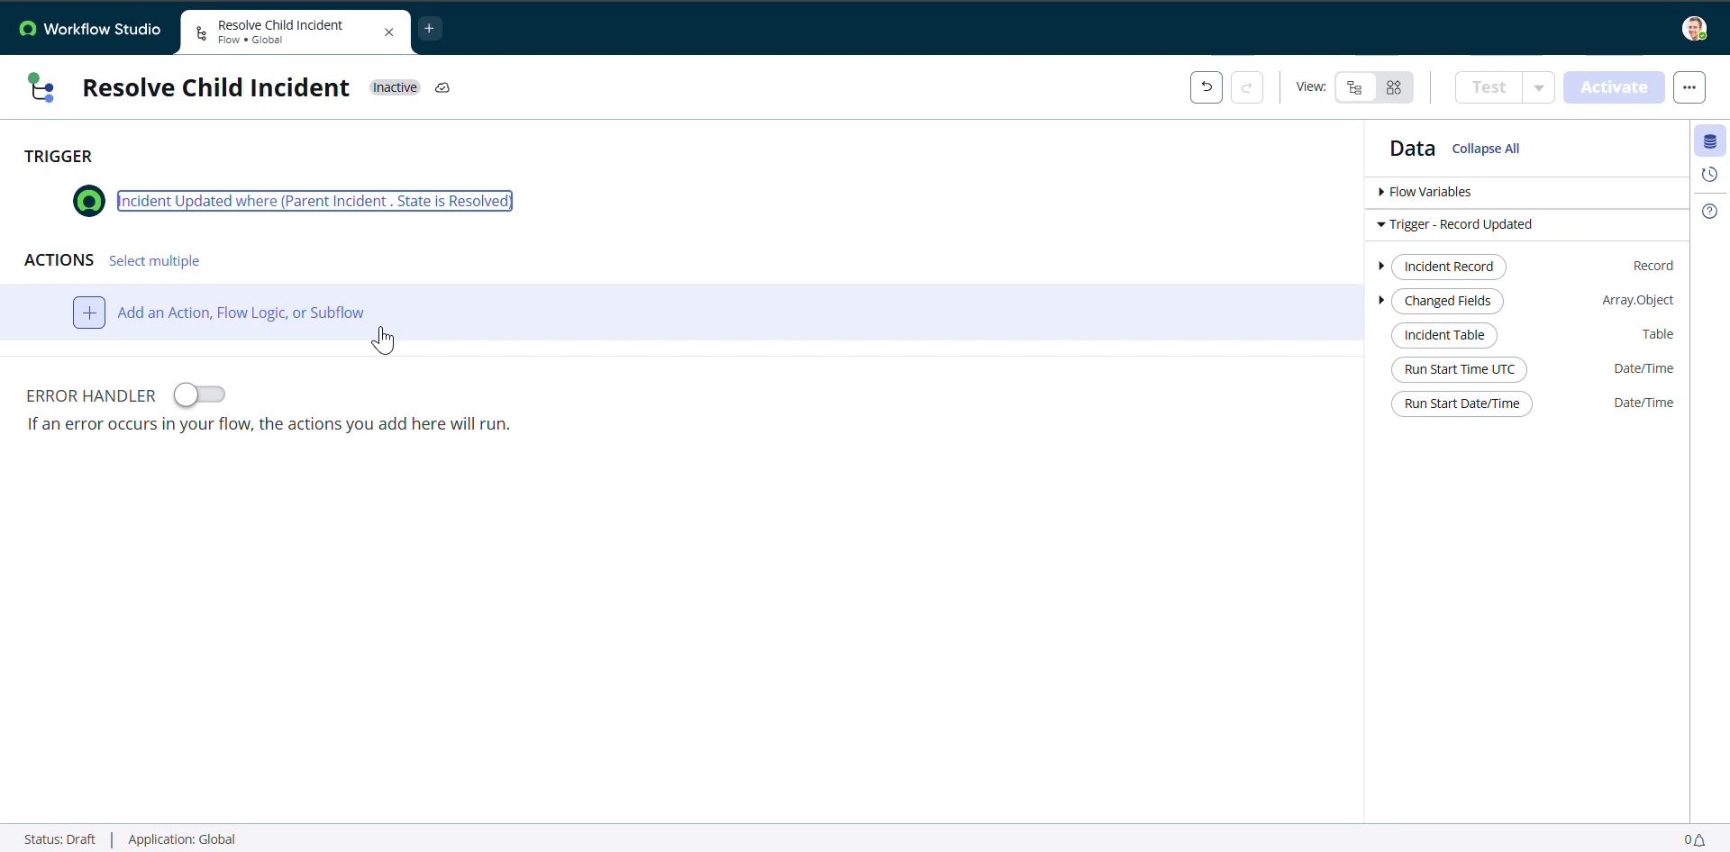
Review the child incidents list on parent incident INC0008112 and return to the Resolve Child Incident flow
left_click(1009, 1)
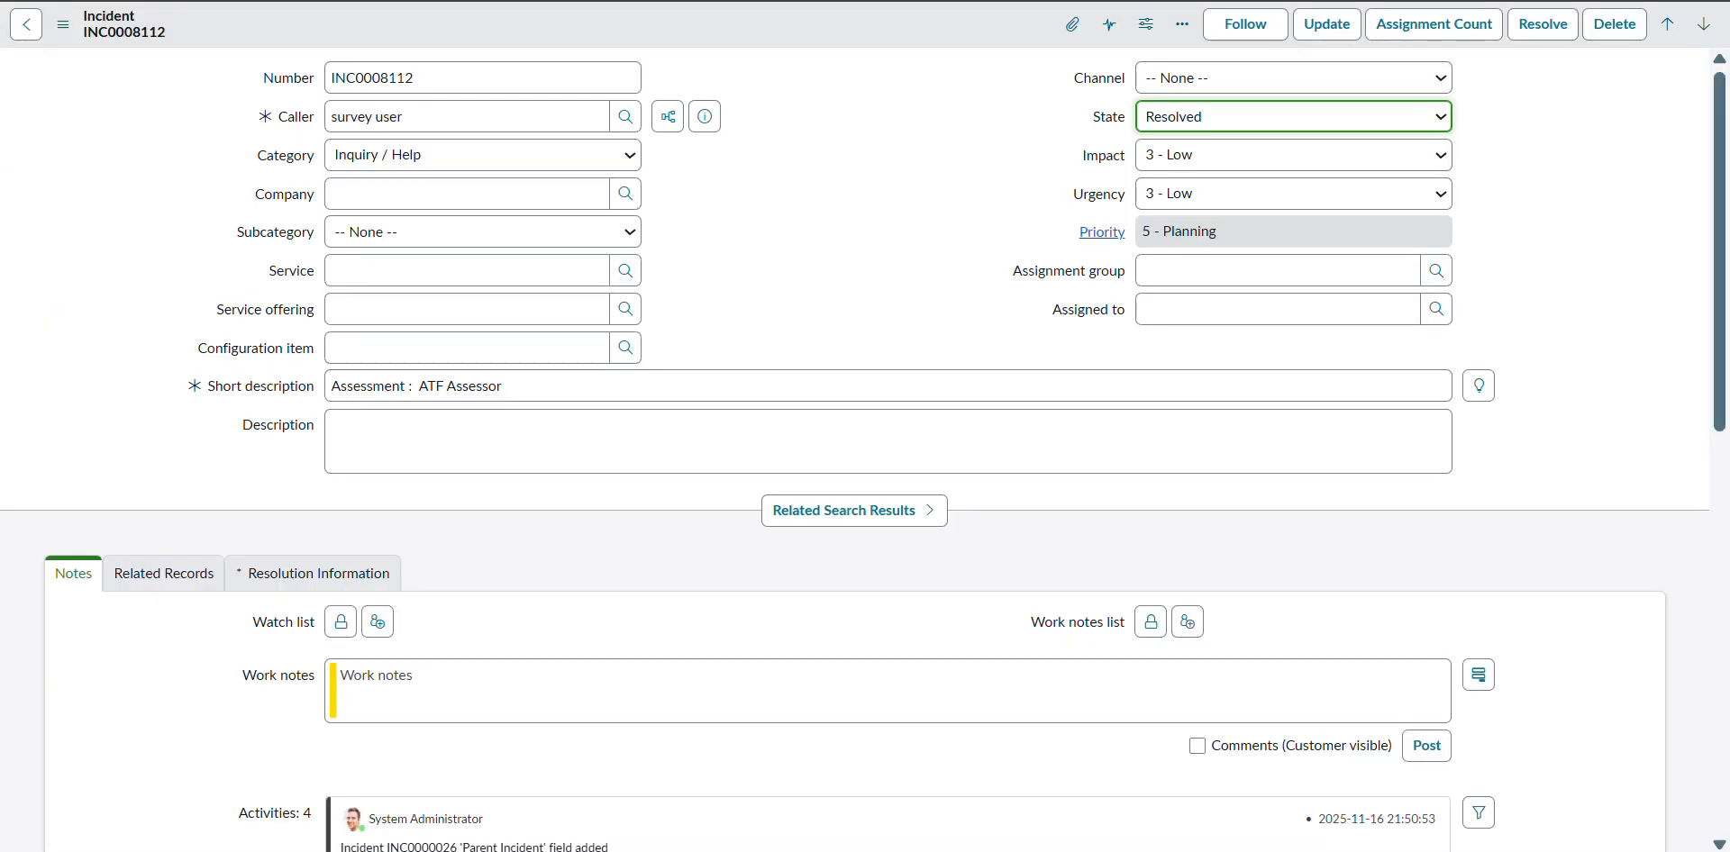
scroll(818, 416, "down", 10)
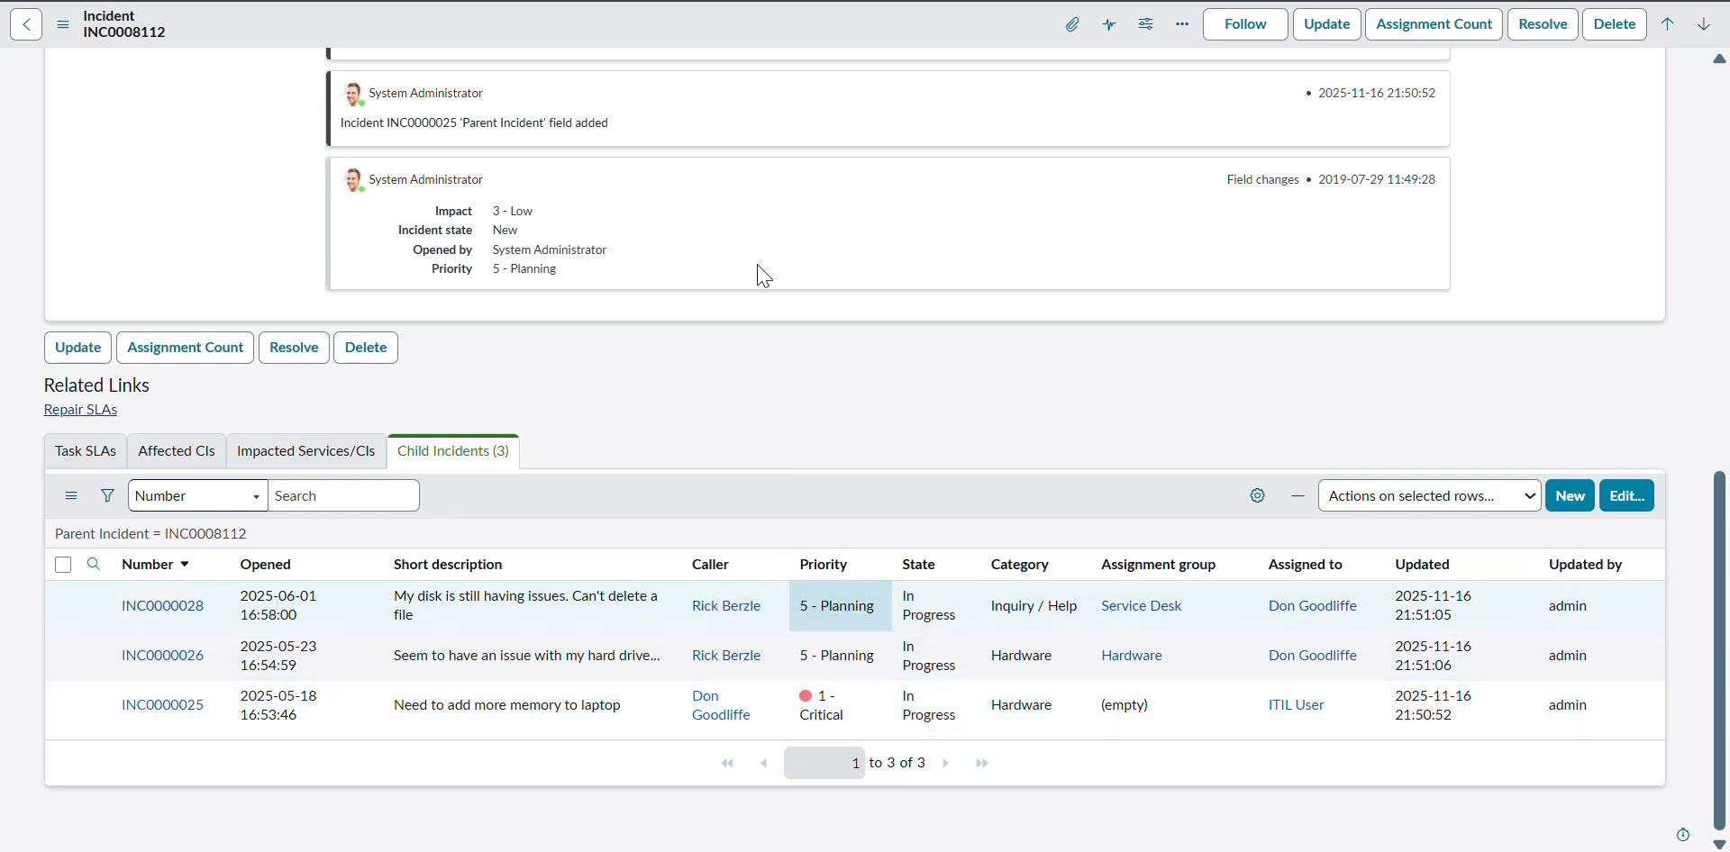
left_click(595, 1)
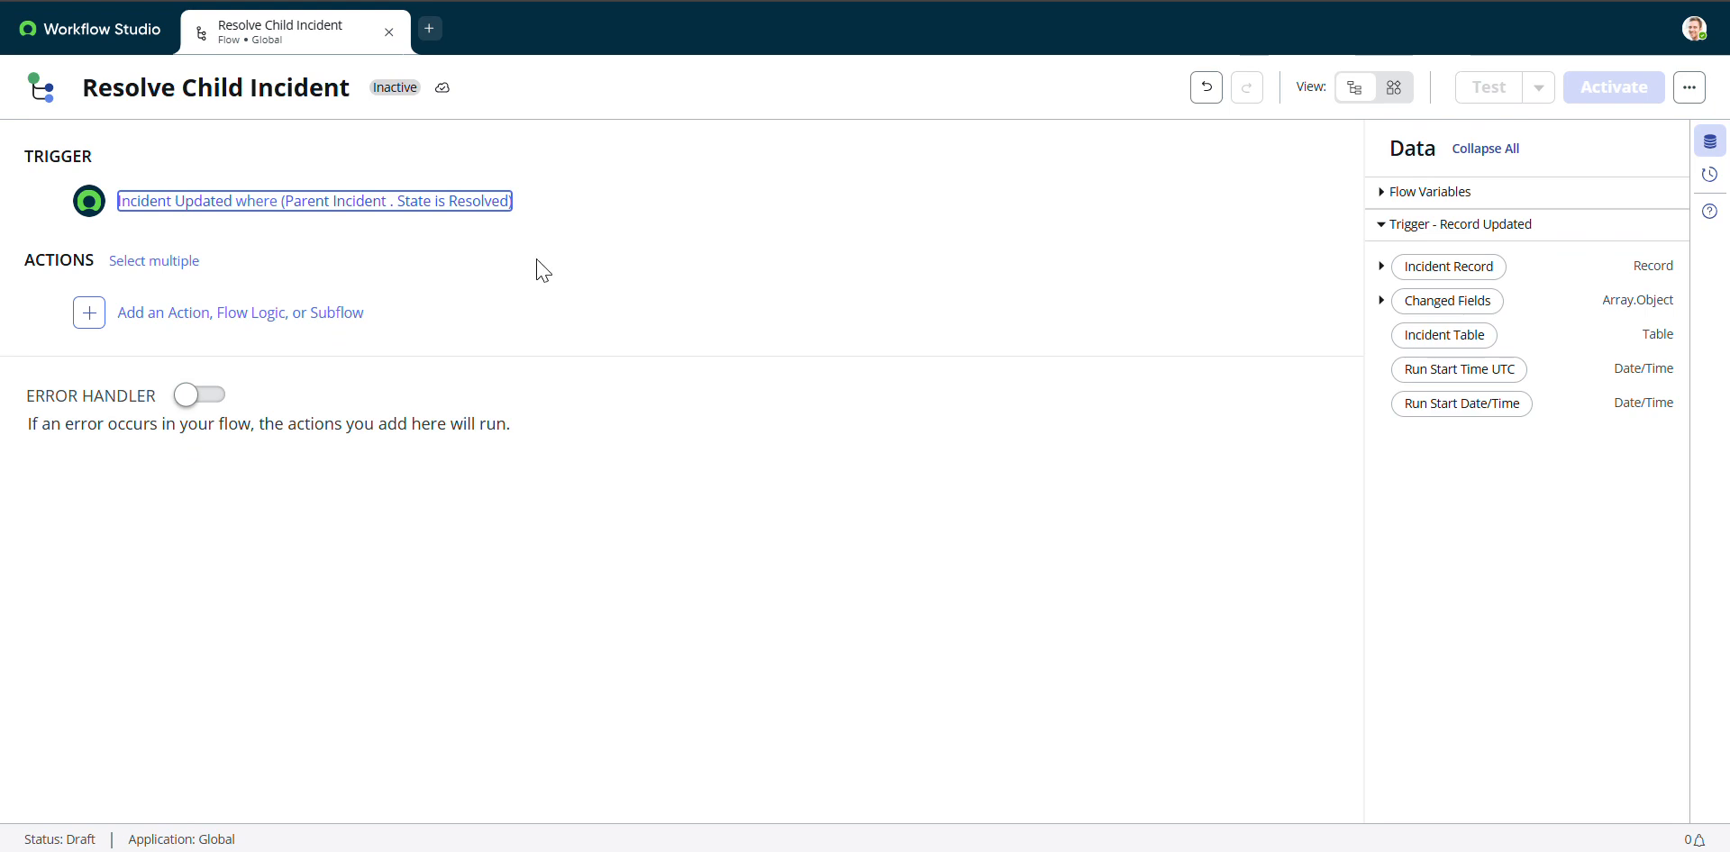
Add the ServiceNow Core action Look Up Records as the first action of the flow
left_click(186, 324)
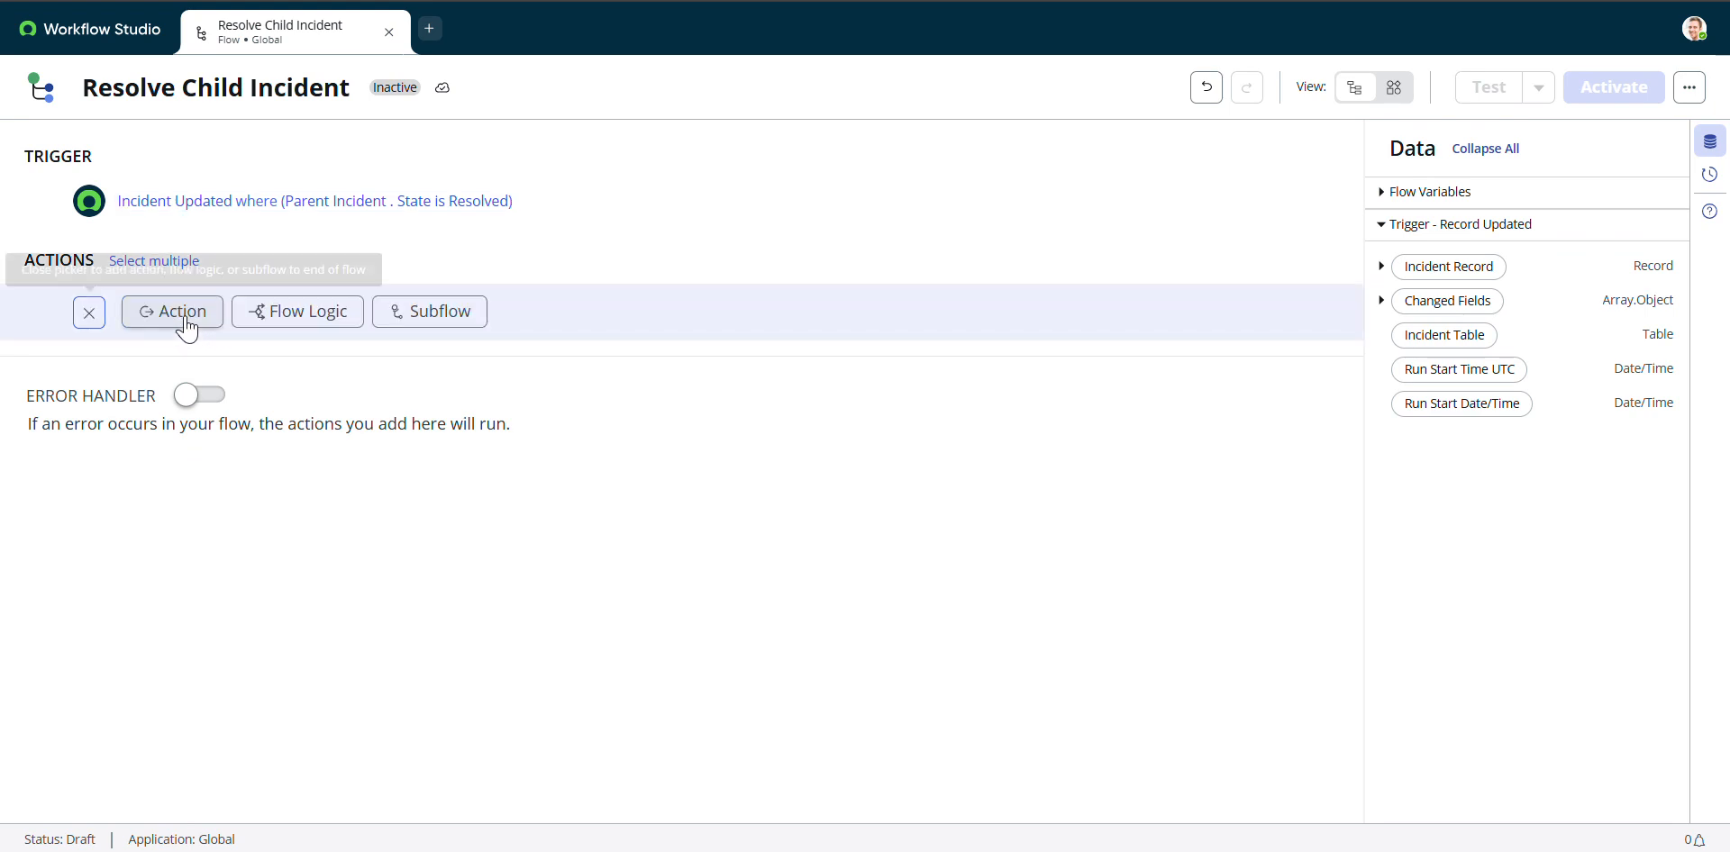
left_click(185, 320)
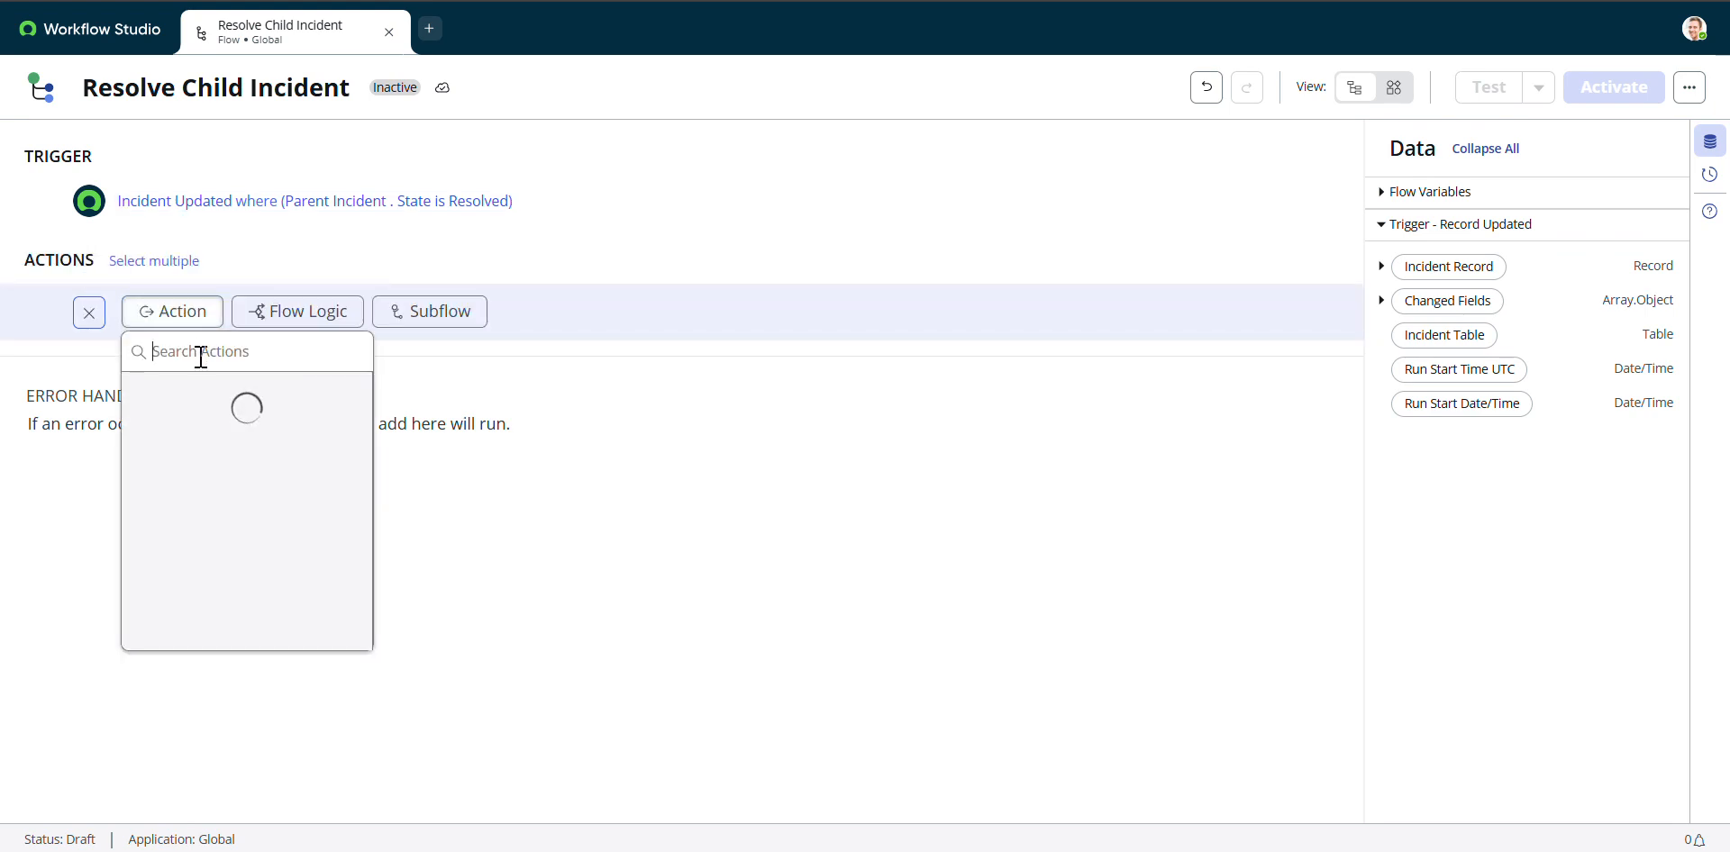
type("loo")
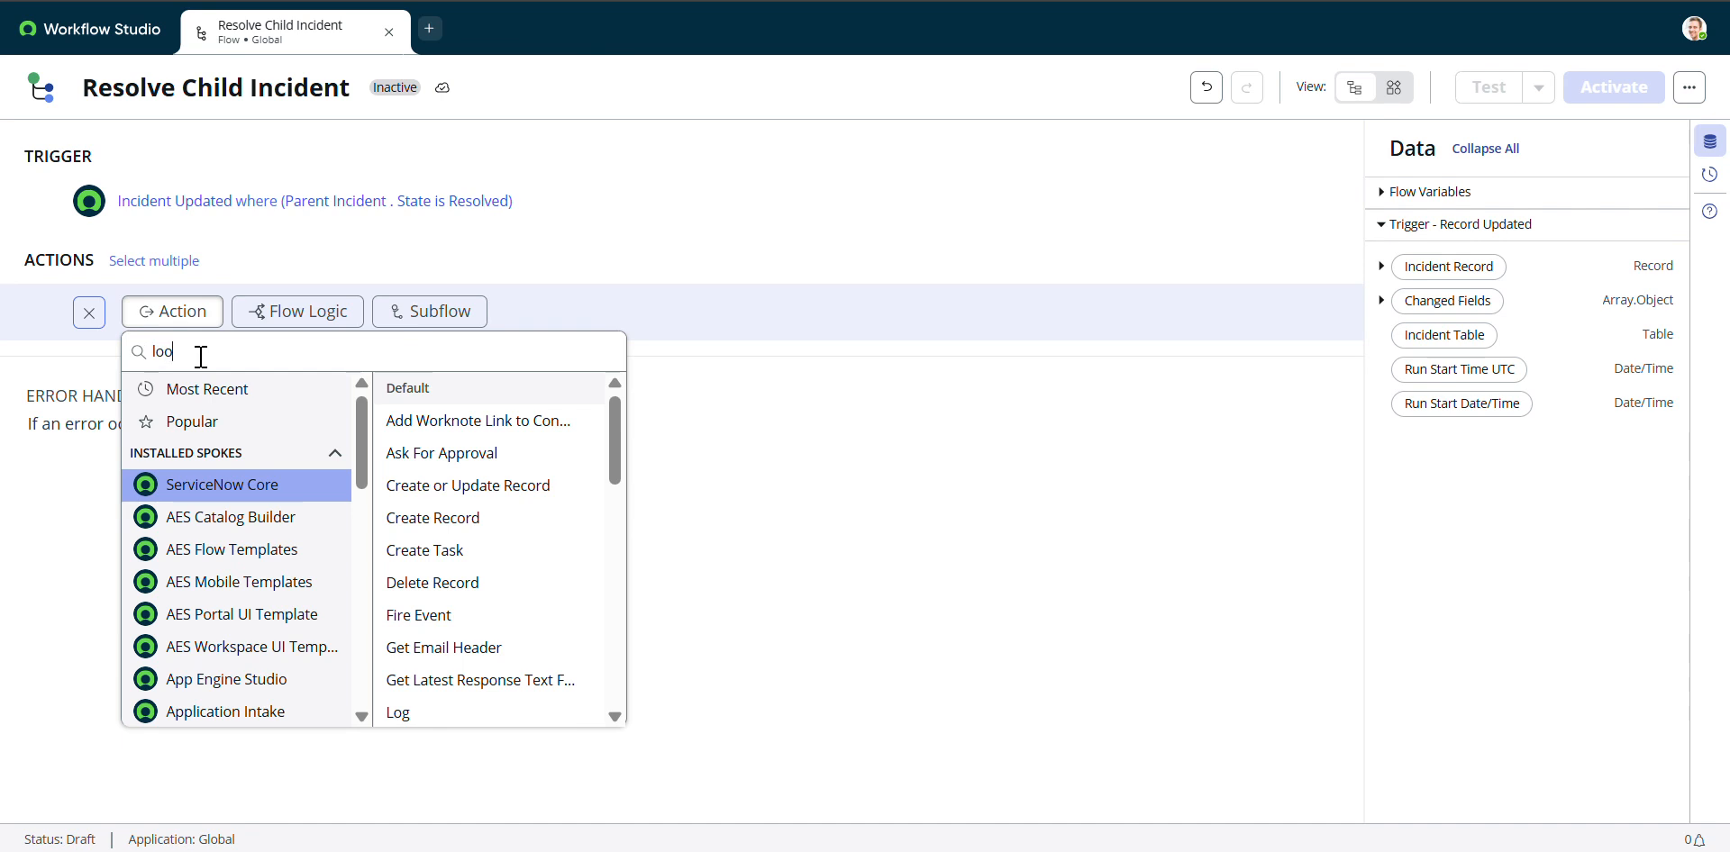
type("k u")
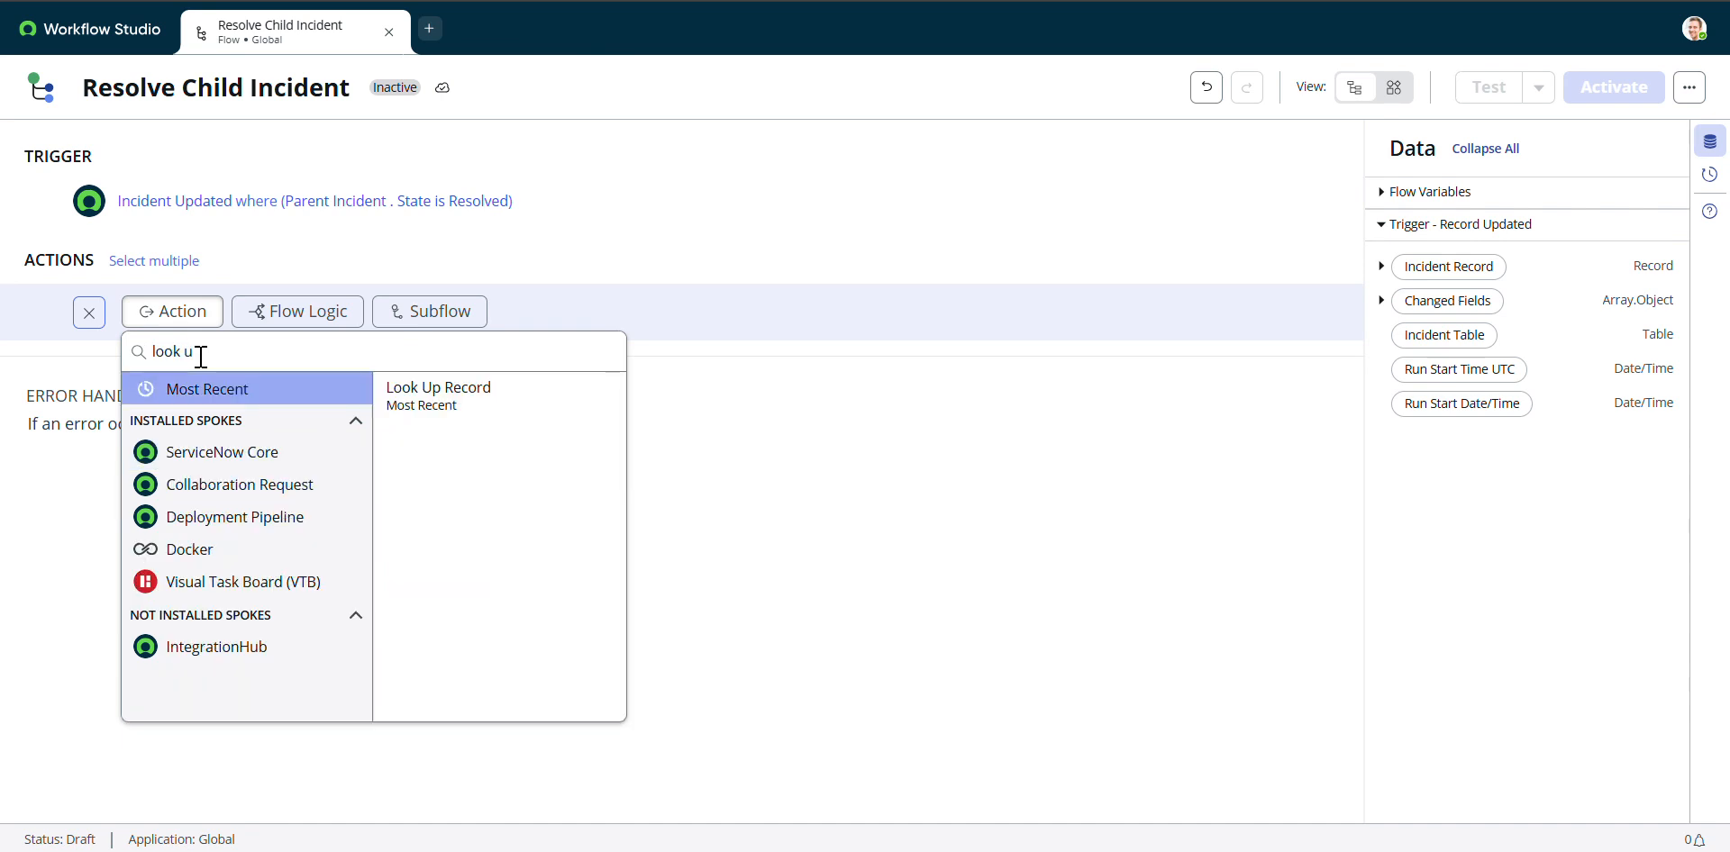
left_click(263, 458)
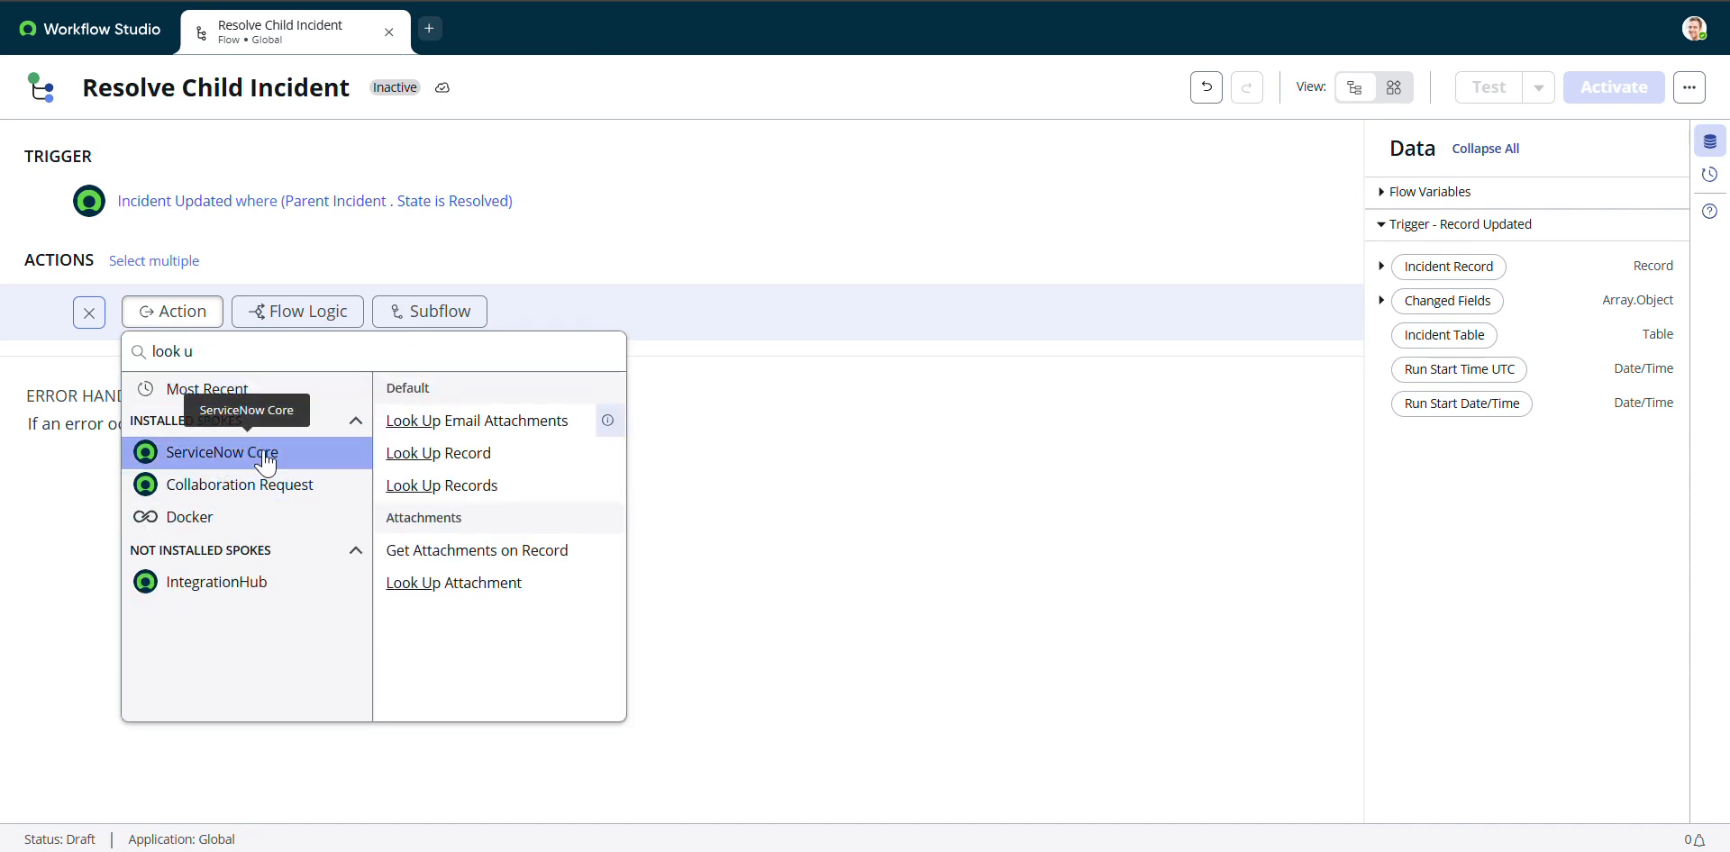
left_click(428, 486)
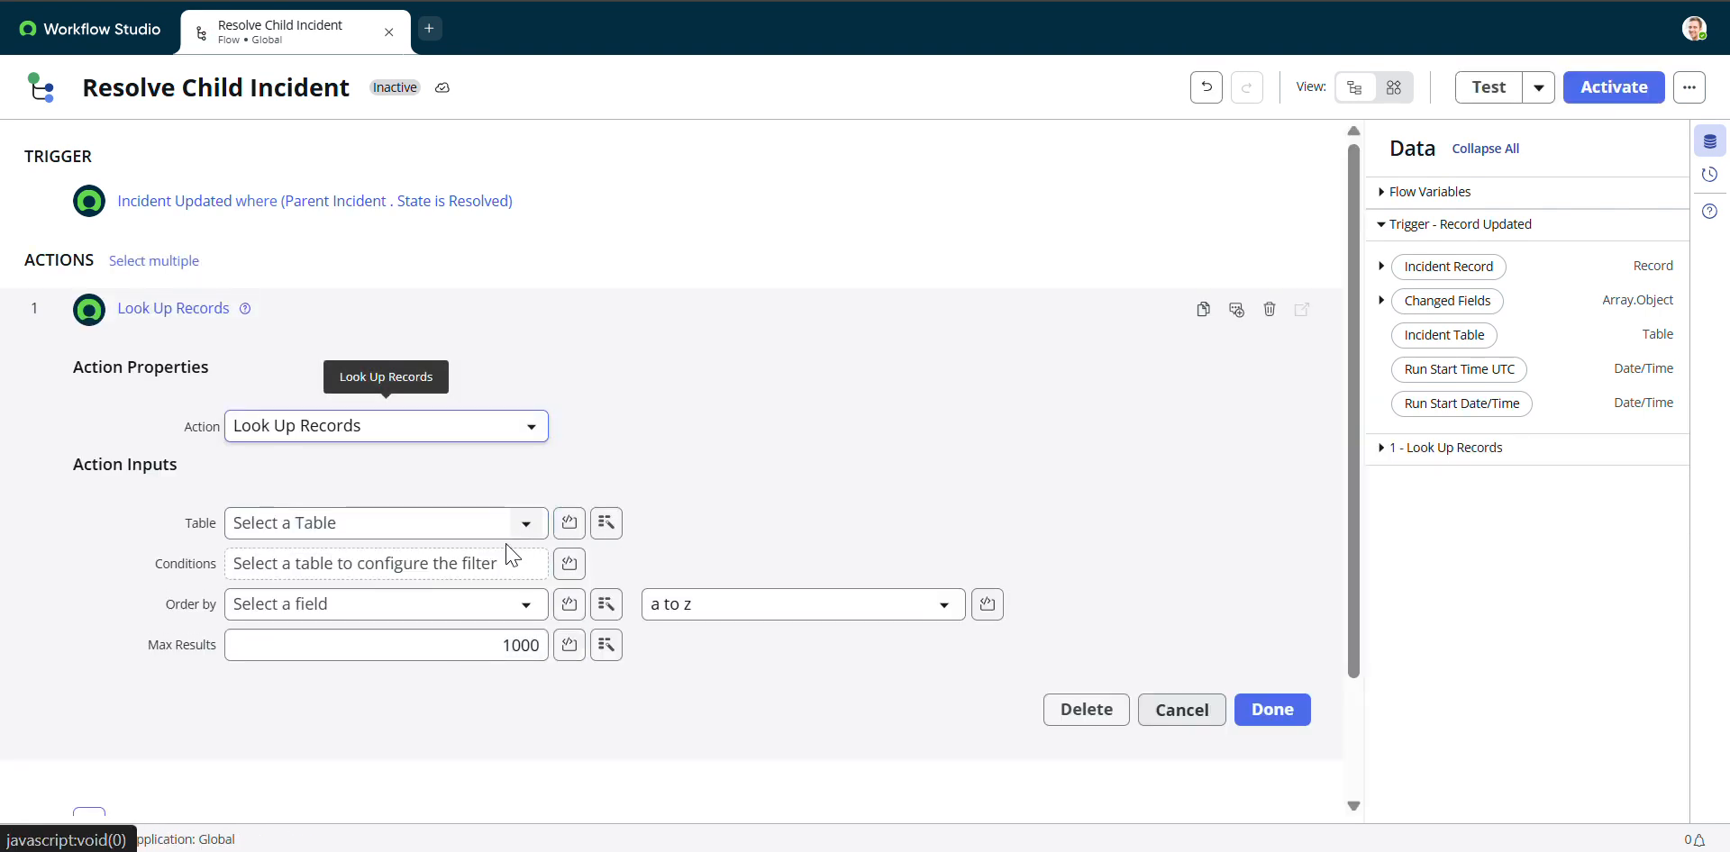
Set the Look Up Records table to the Incident Table data pill from Trigger - Record Updated
left_click(606, 525)
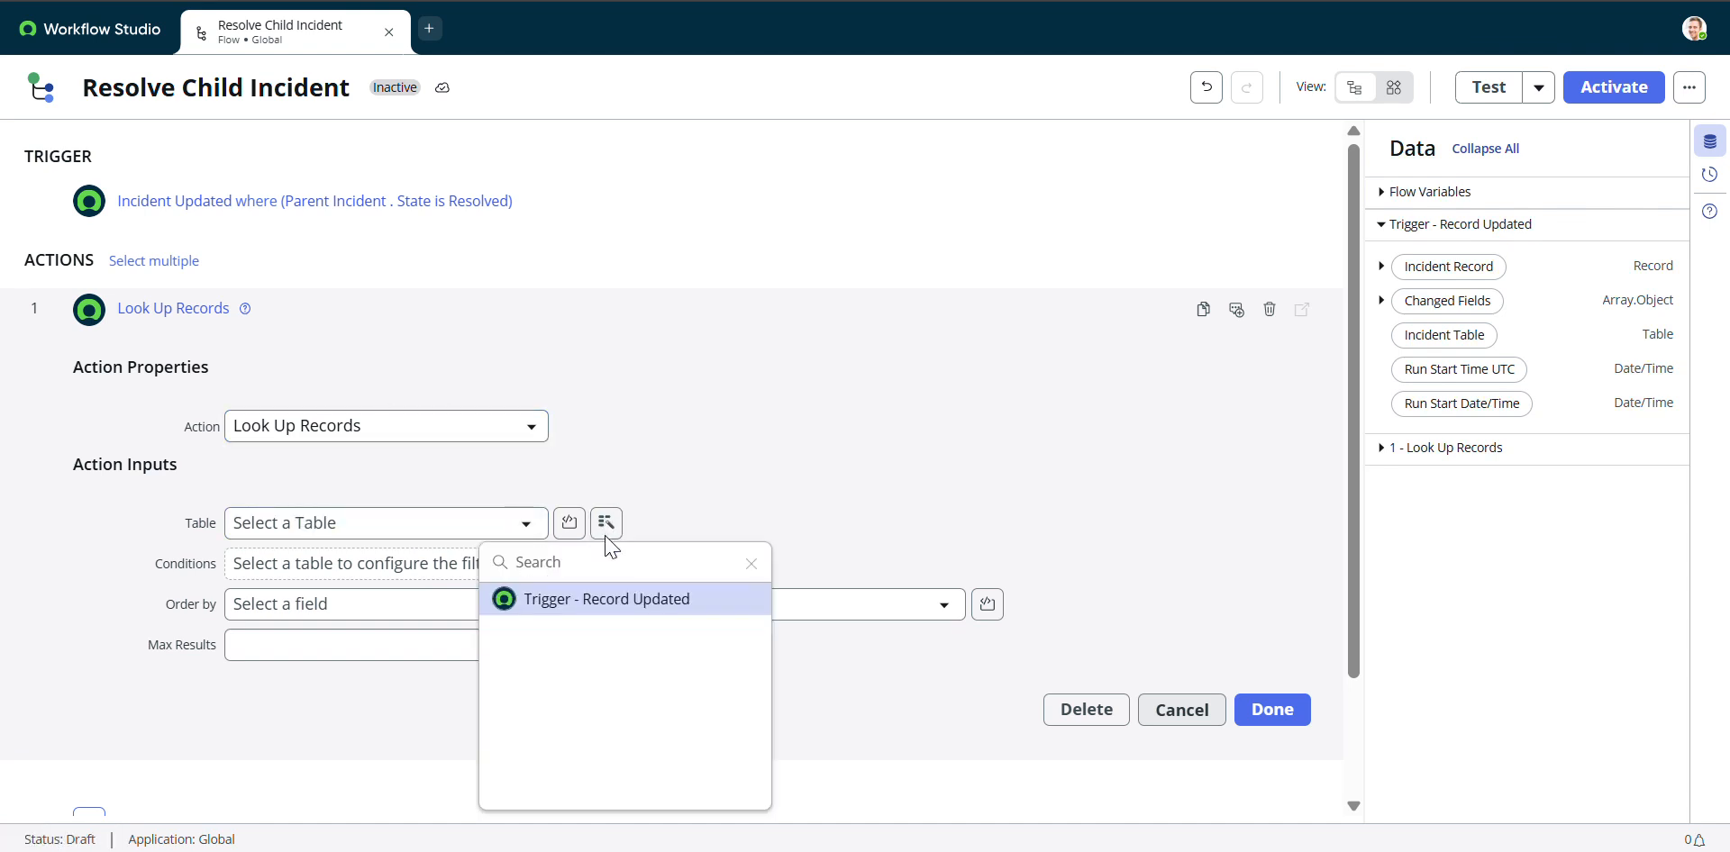
left_click(581, 601)
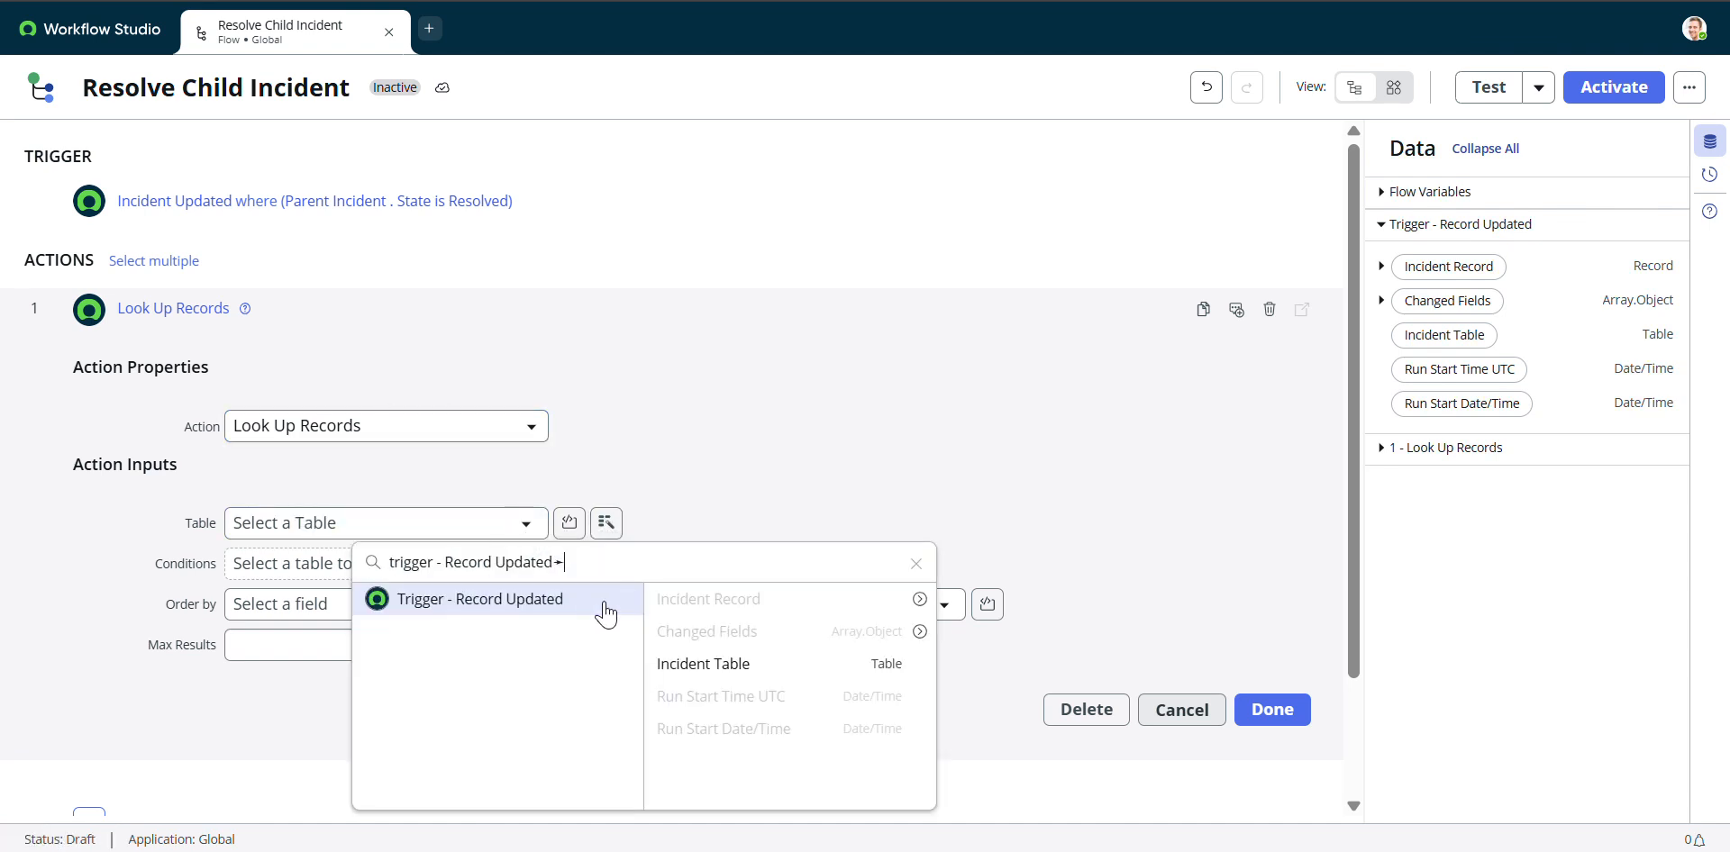
left_click(682, 664)
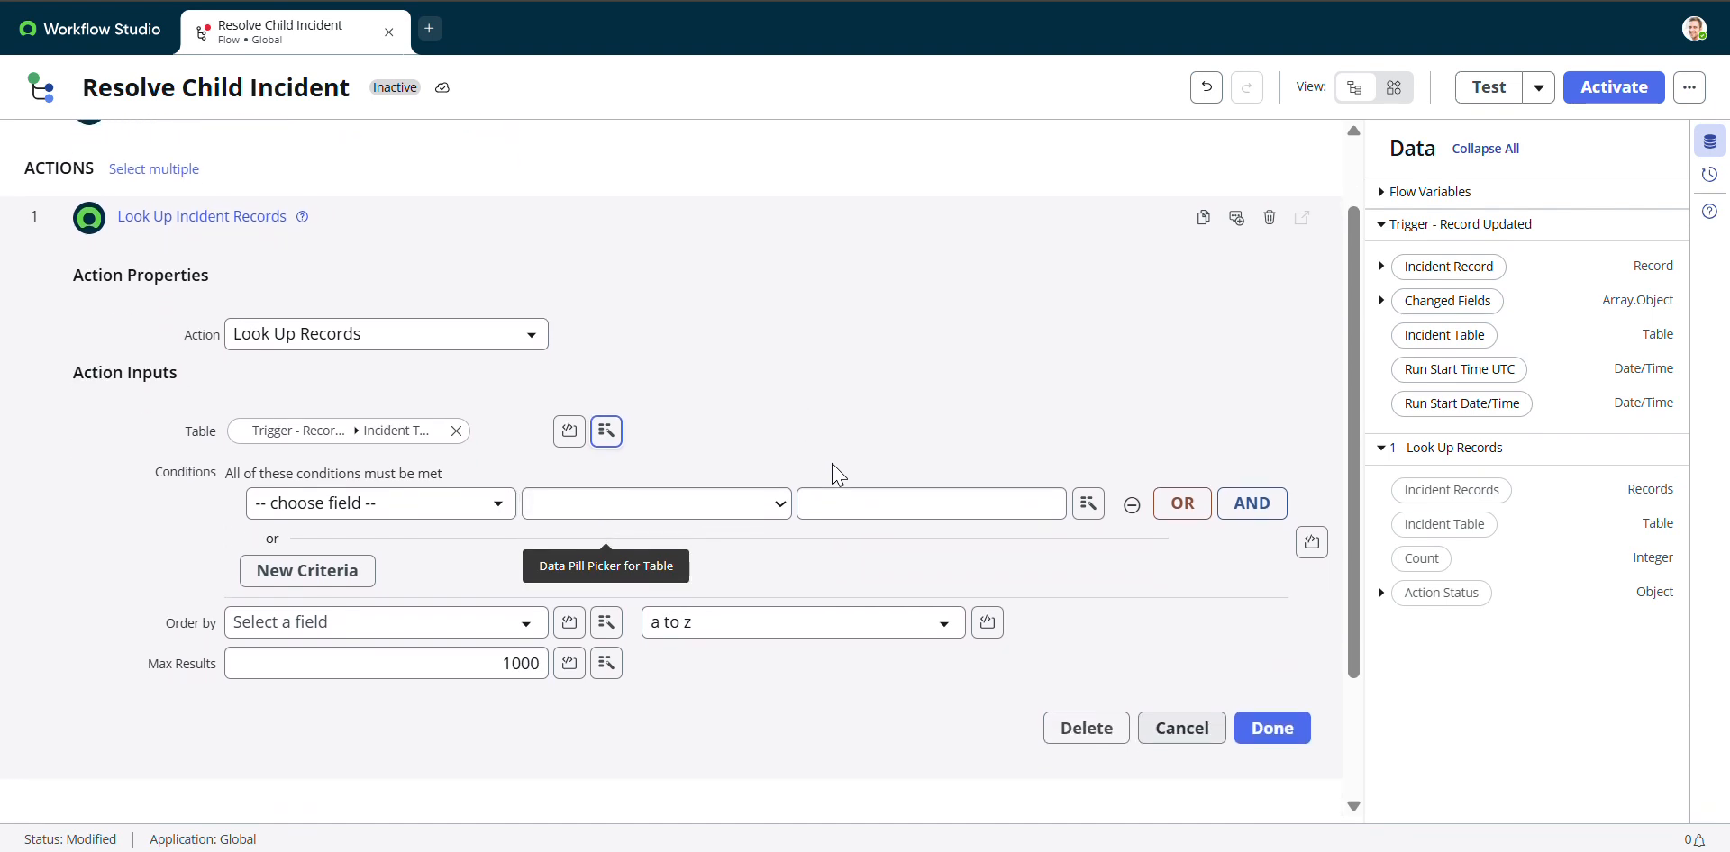
Set the lookup condition to Parent Incident is the trigger's Incident Record data pill and finish the action
scroll(836, 473, "down", 3)
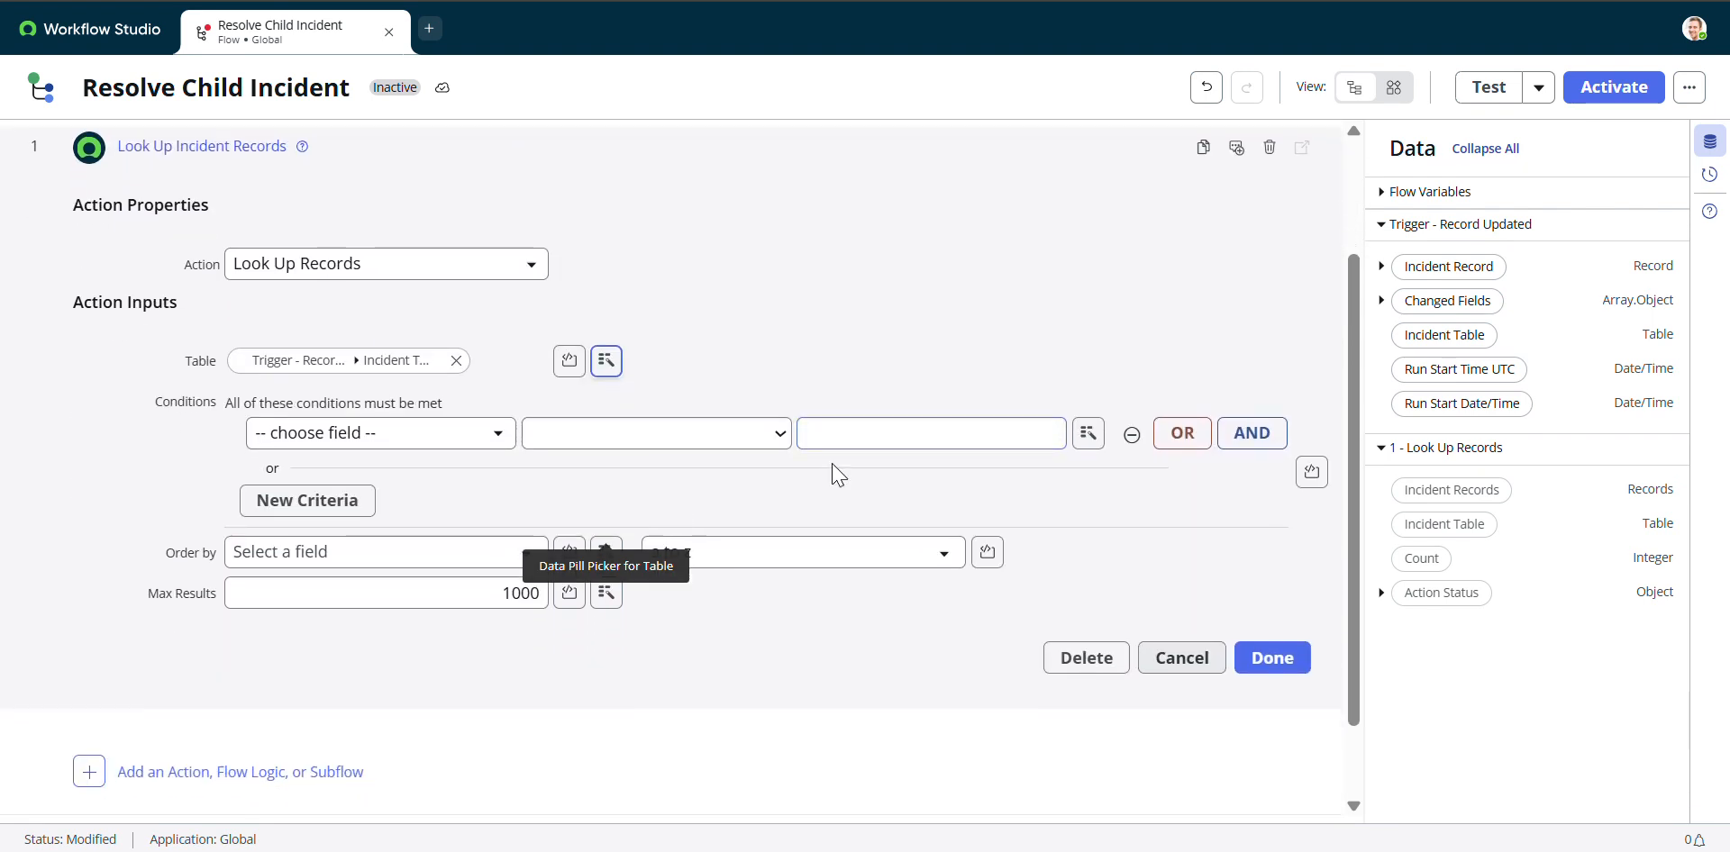
left_click(487, 441)
type("parent")
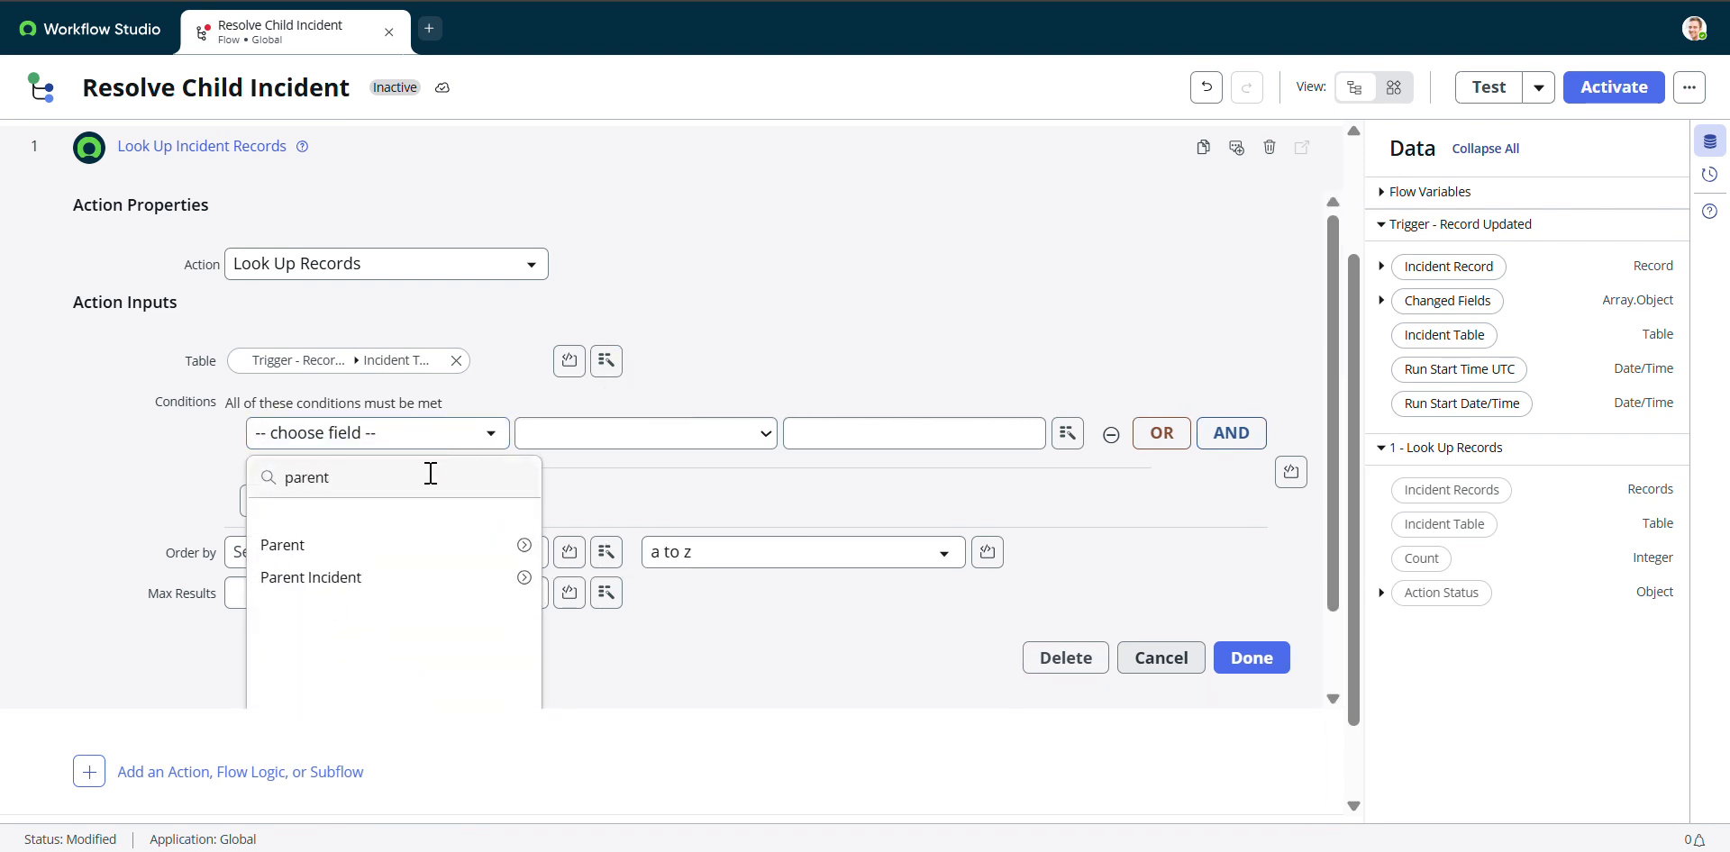
left_click(341, 578)
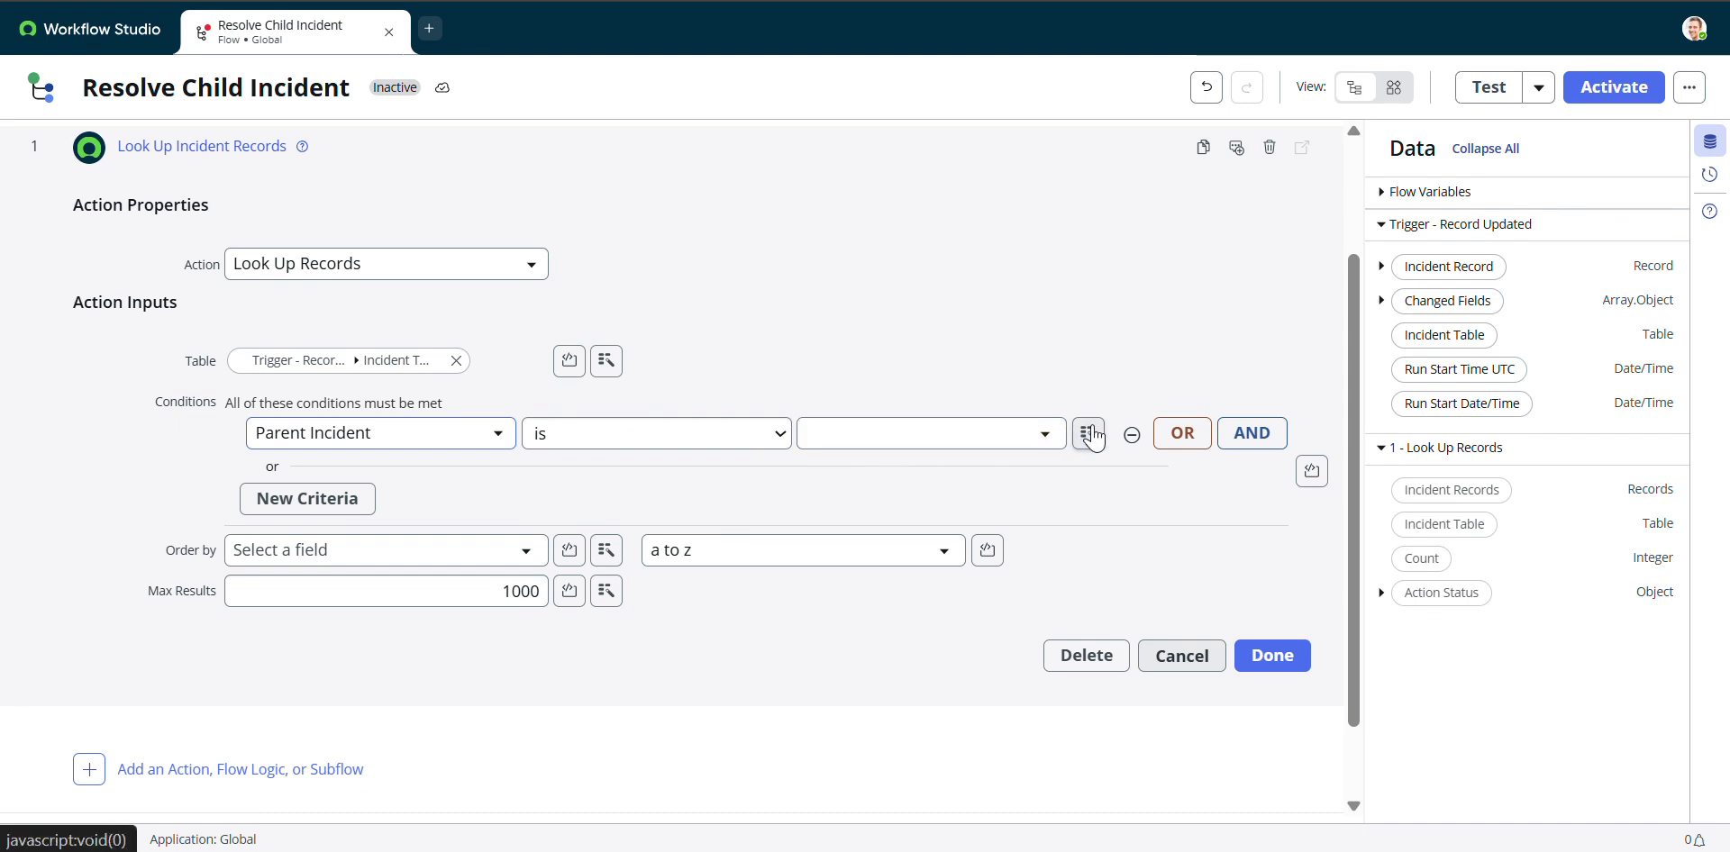
left_click(1049, 419)
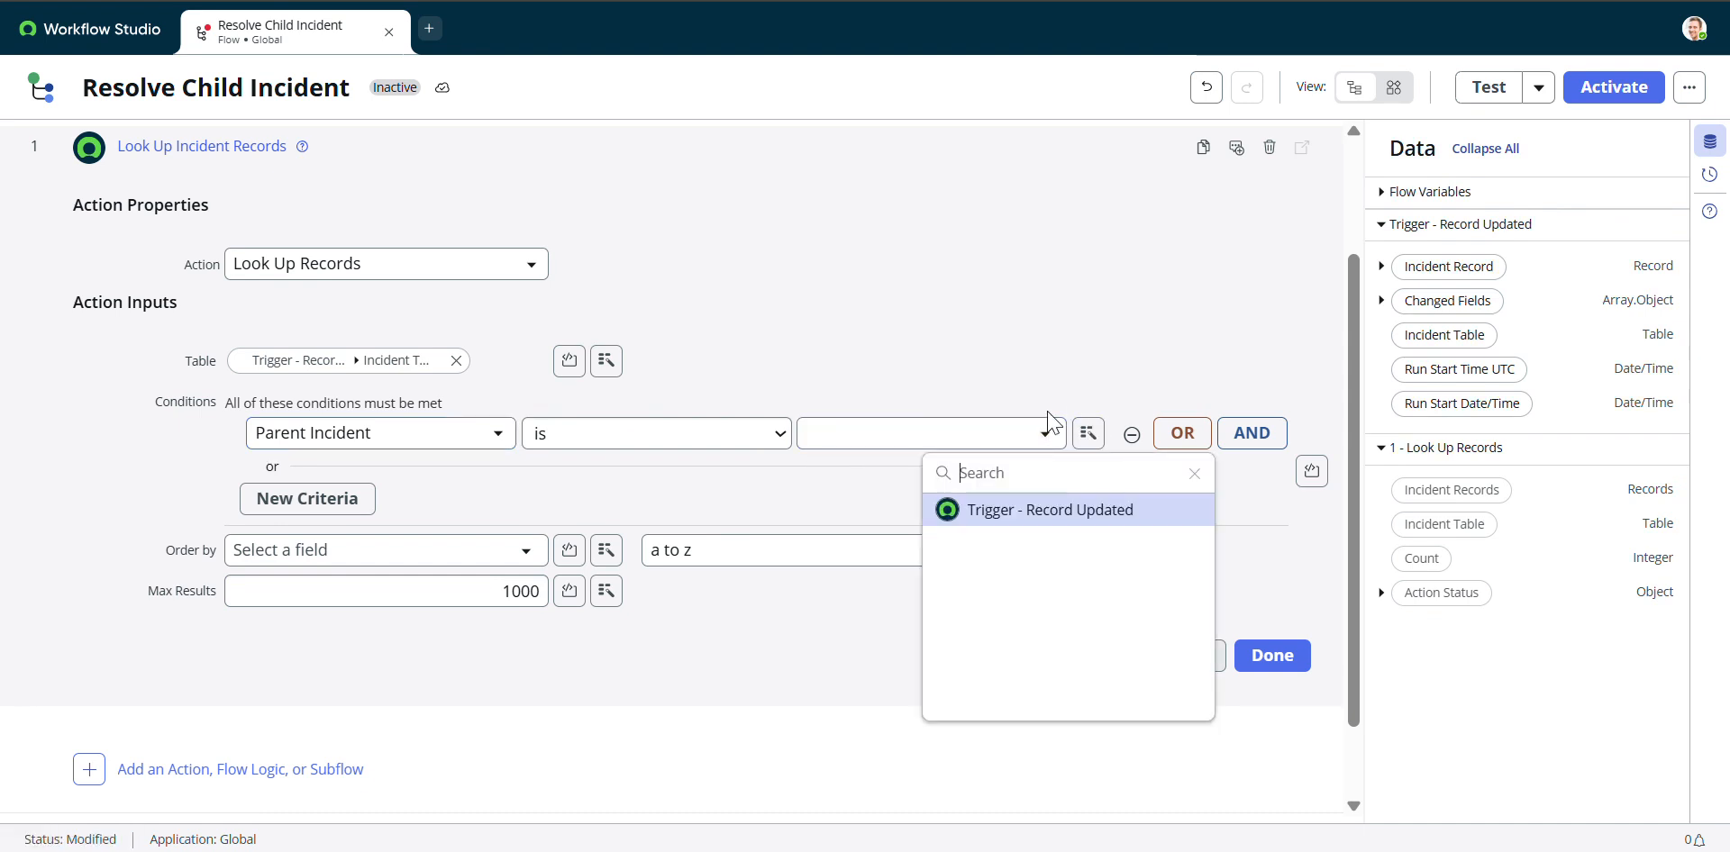
left_click(990, 509)
left_click(1145, 511)
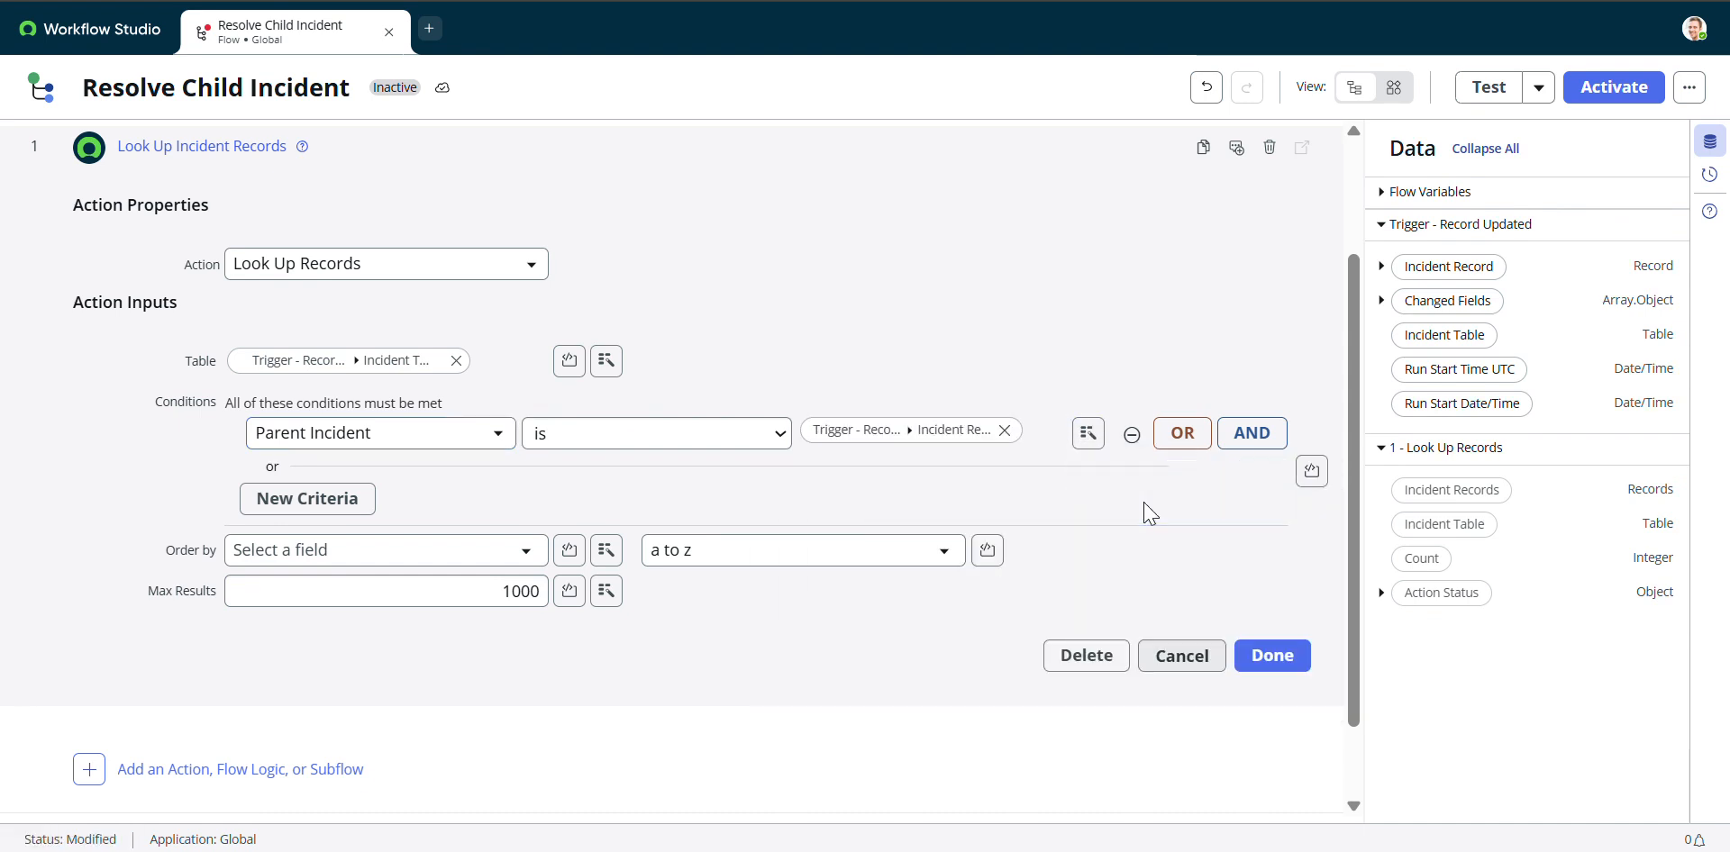
scroll(908, 515, "down", 1)
left_click(1241, 569)
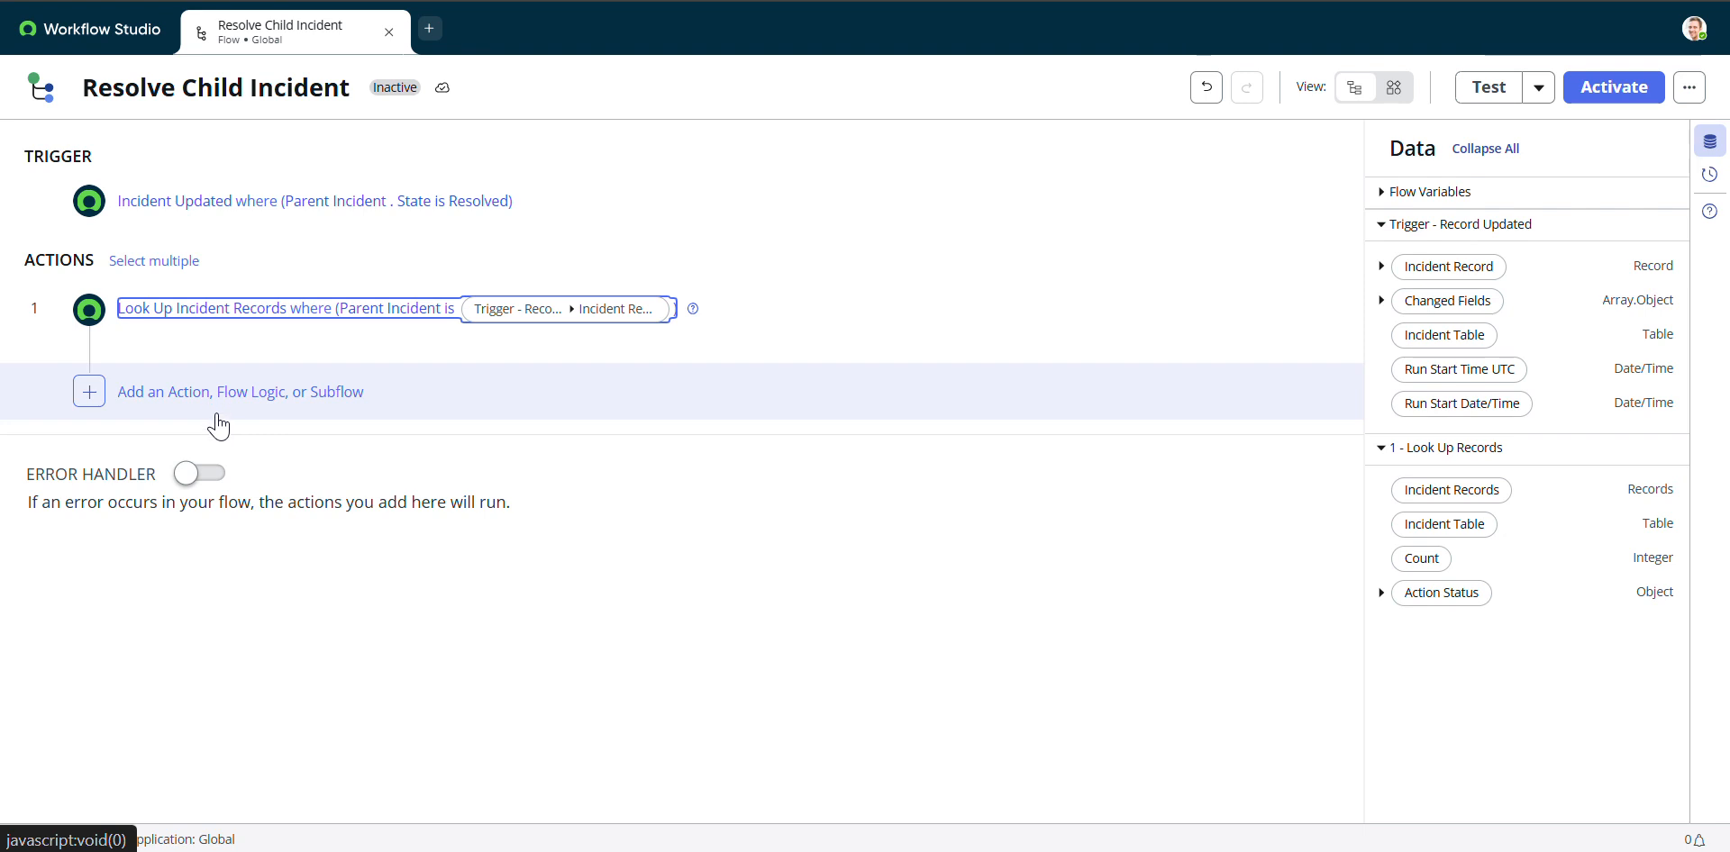
Add a For Each flow logic that loops over the Incident Records from 1 - Look Up Records
left_click(234, 391)
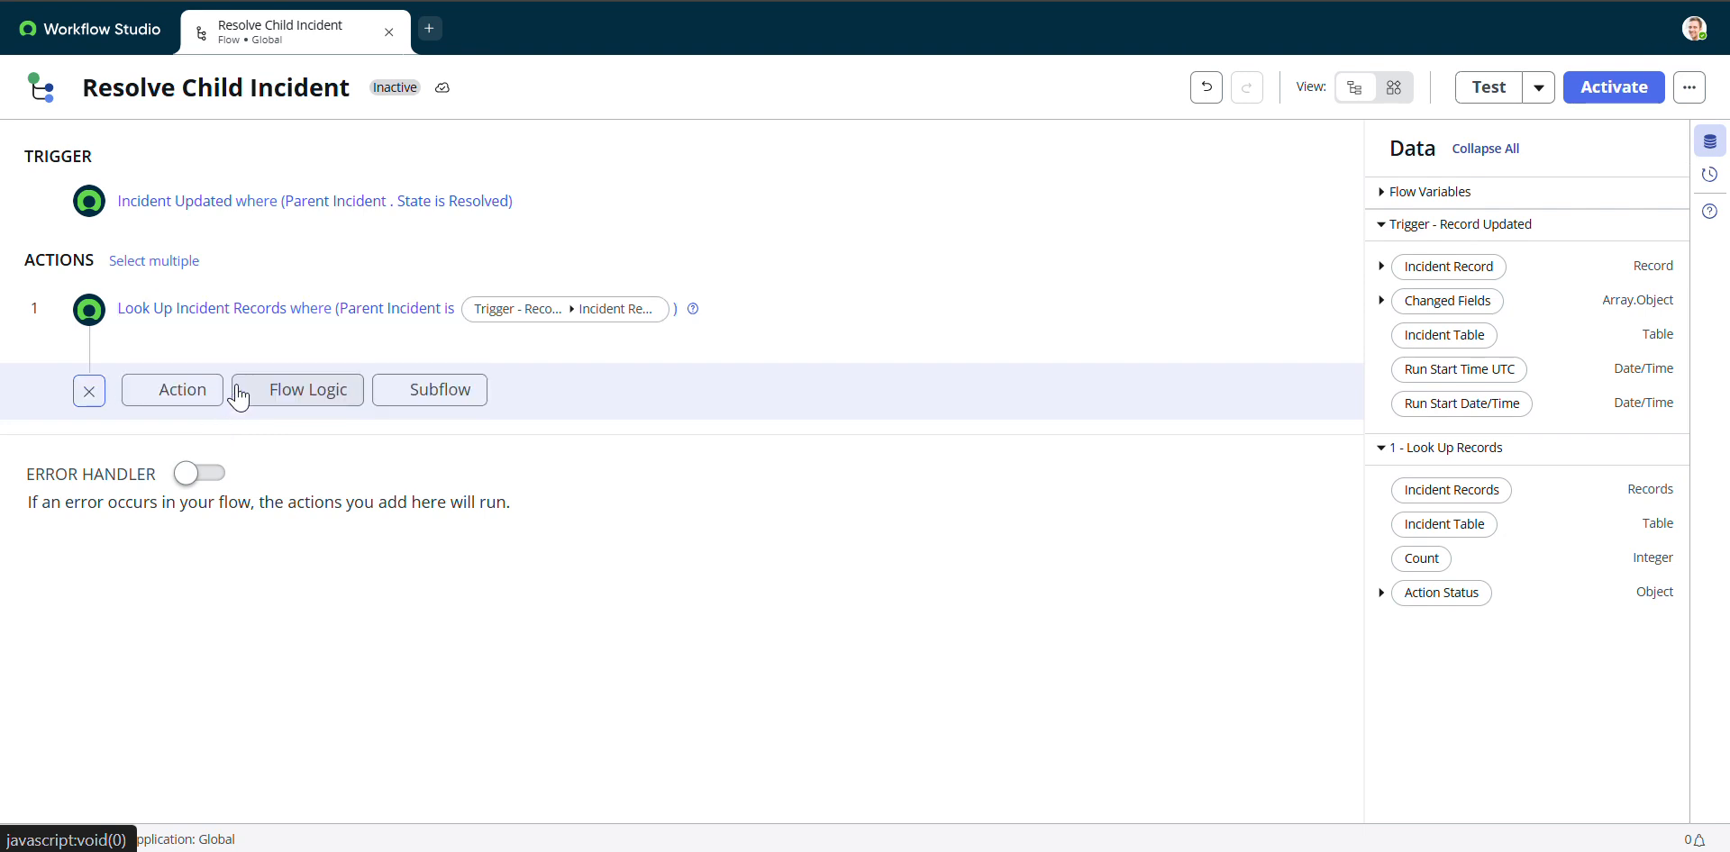
left_click(286, 397)
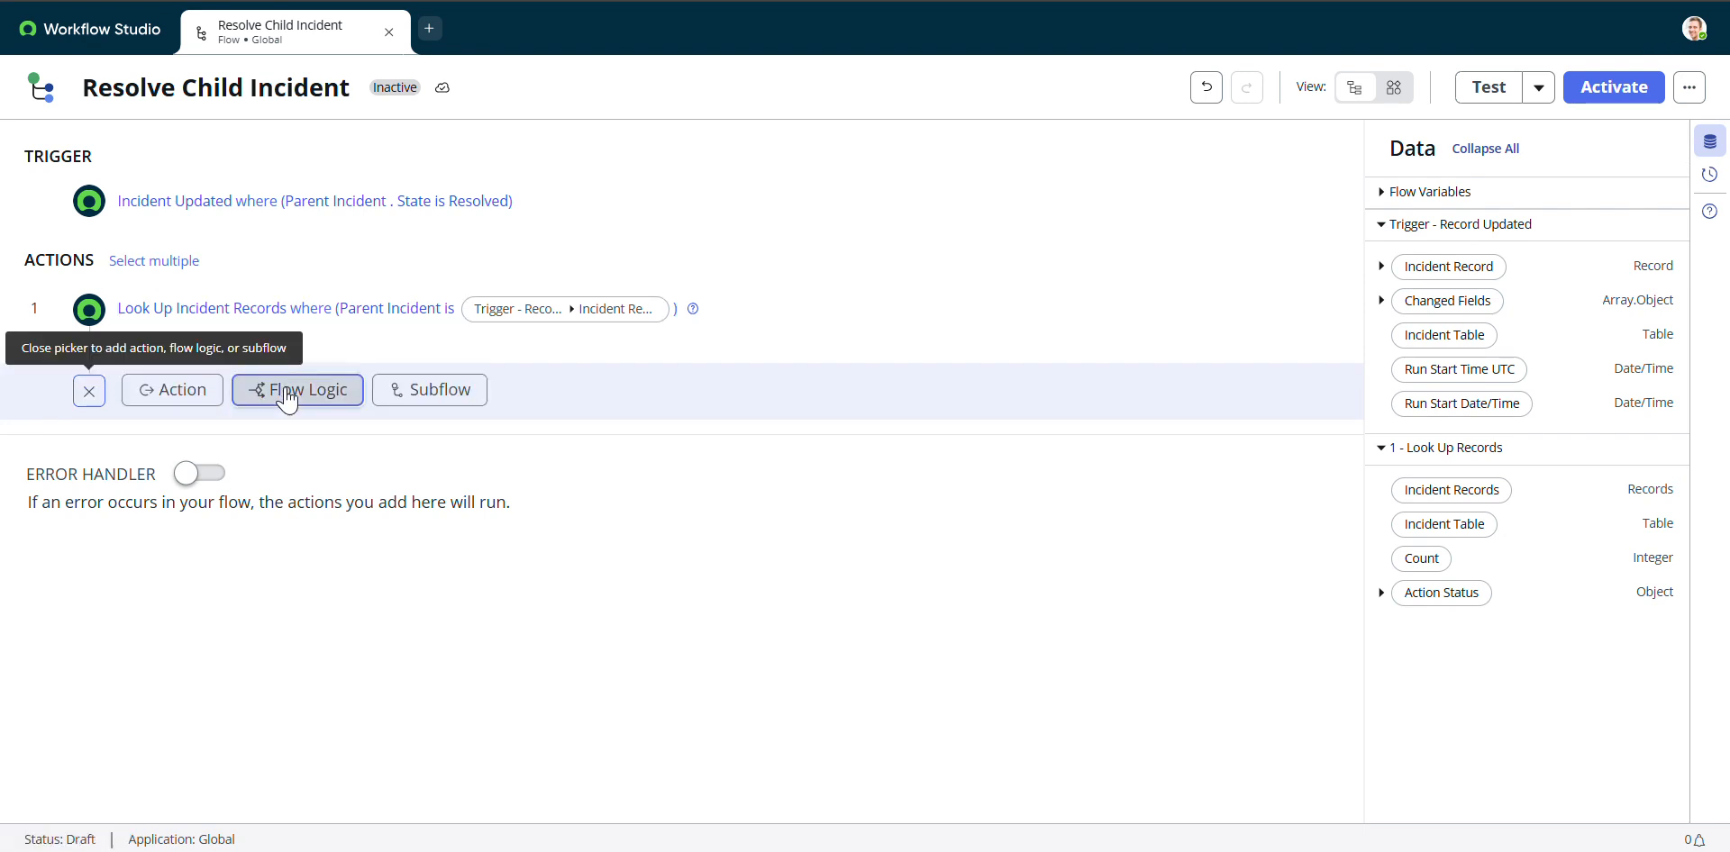
scroll(330, 505, "down", 1)
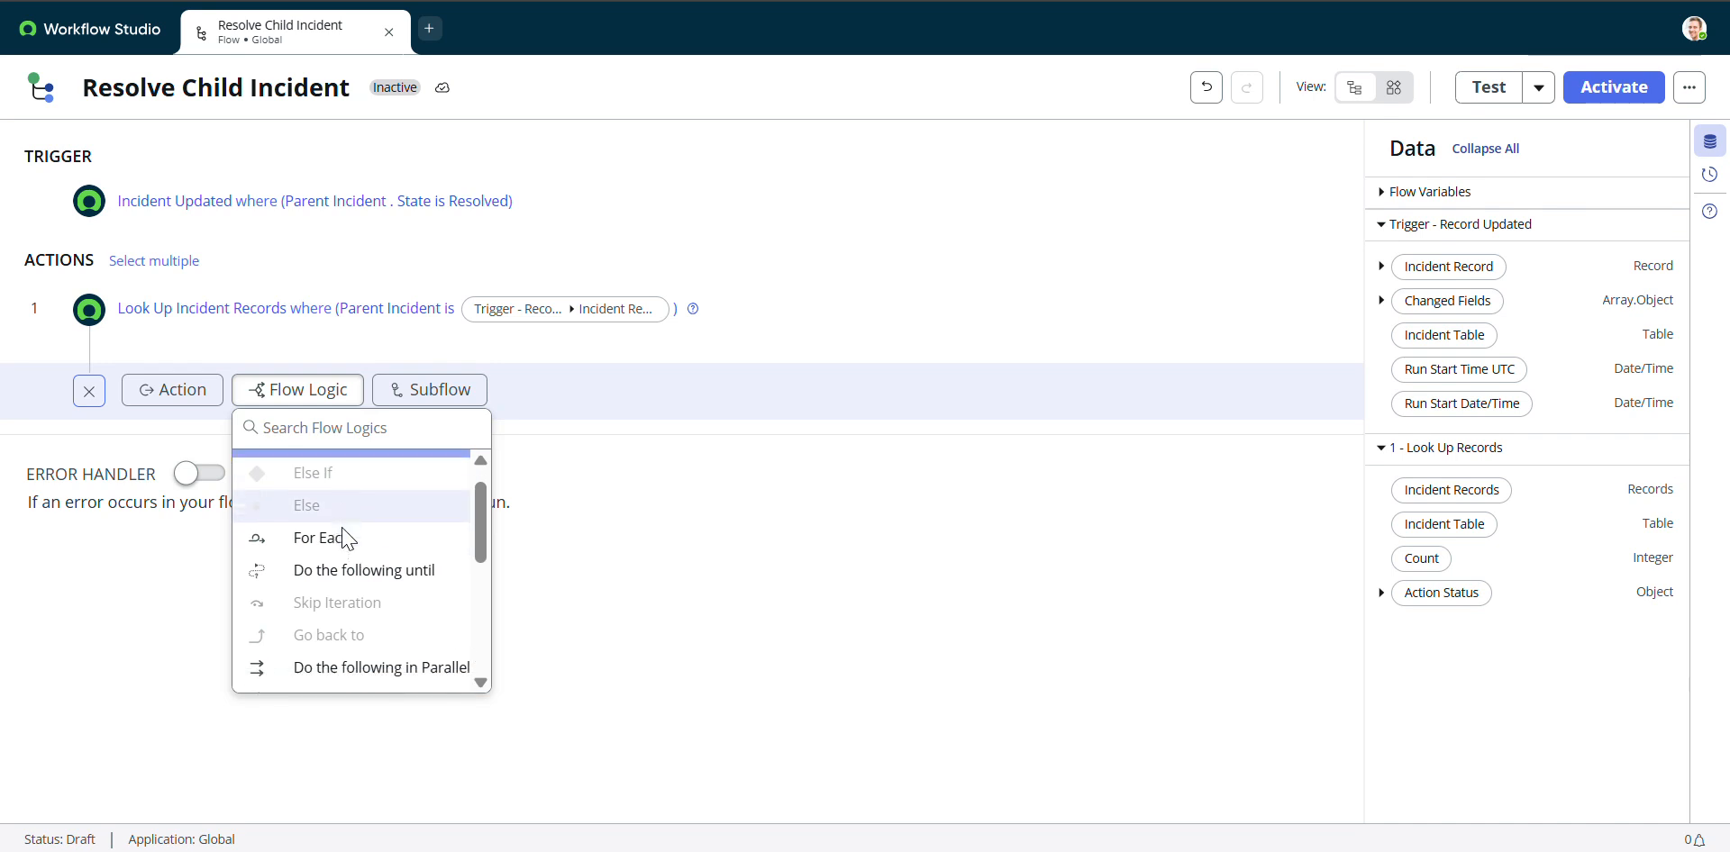
left_click(323, 525)
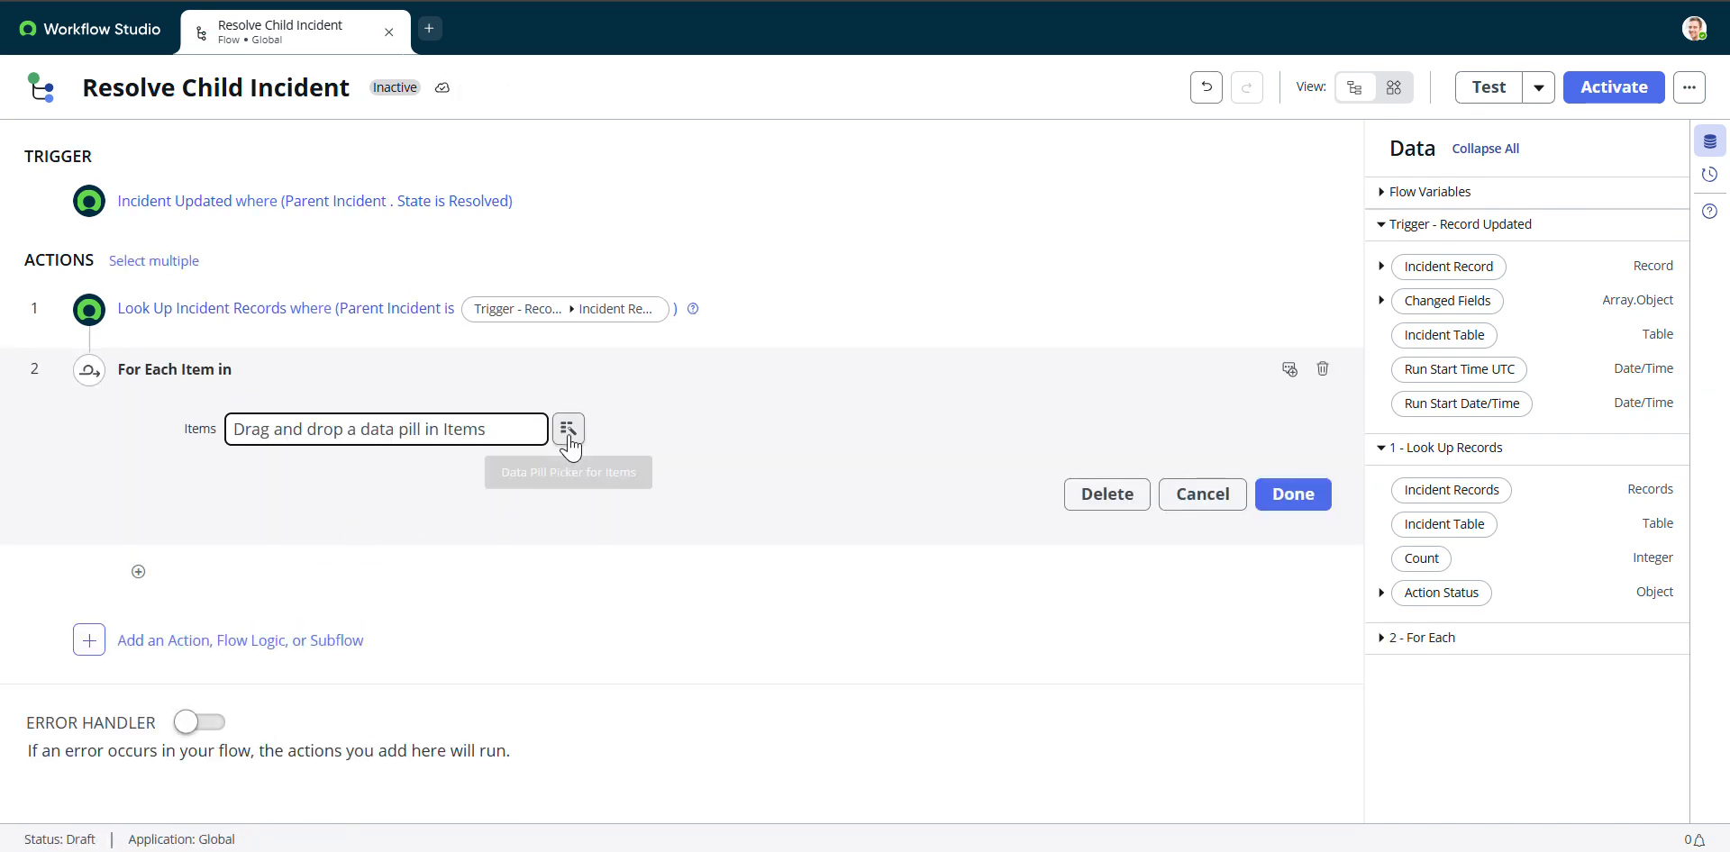
left_click(567, 429)
left_click(540, 539)
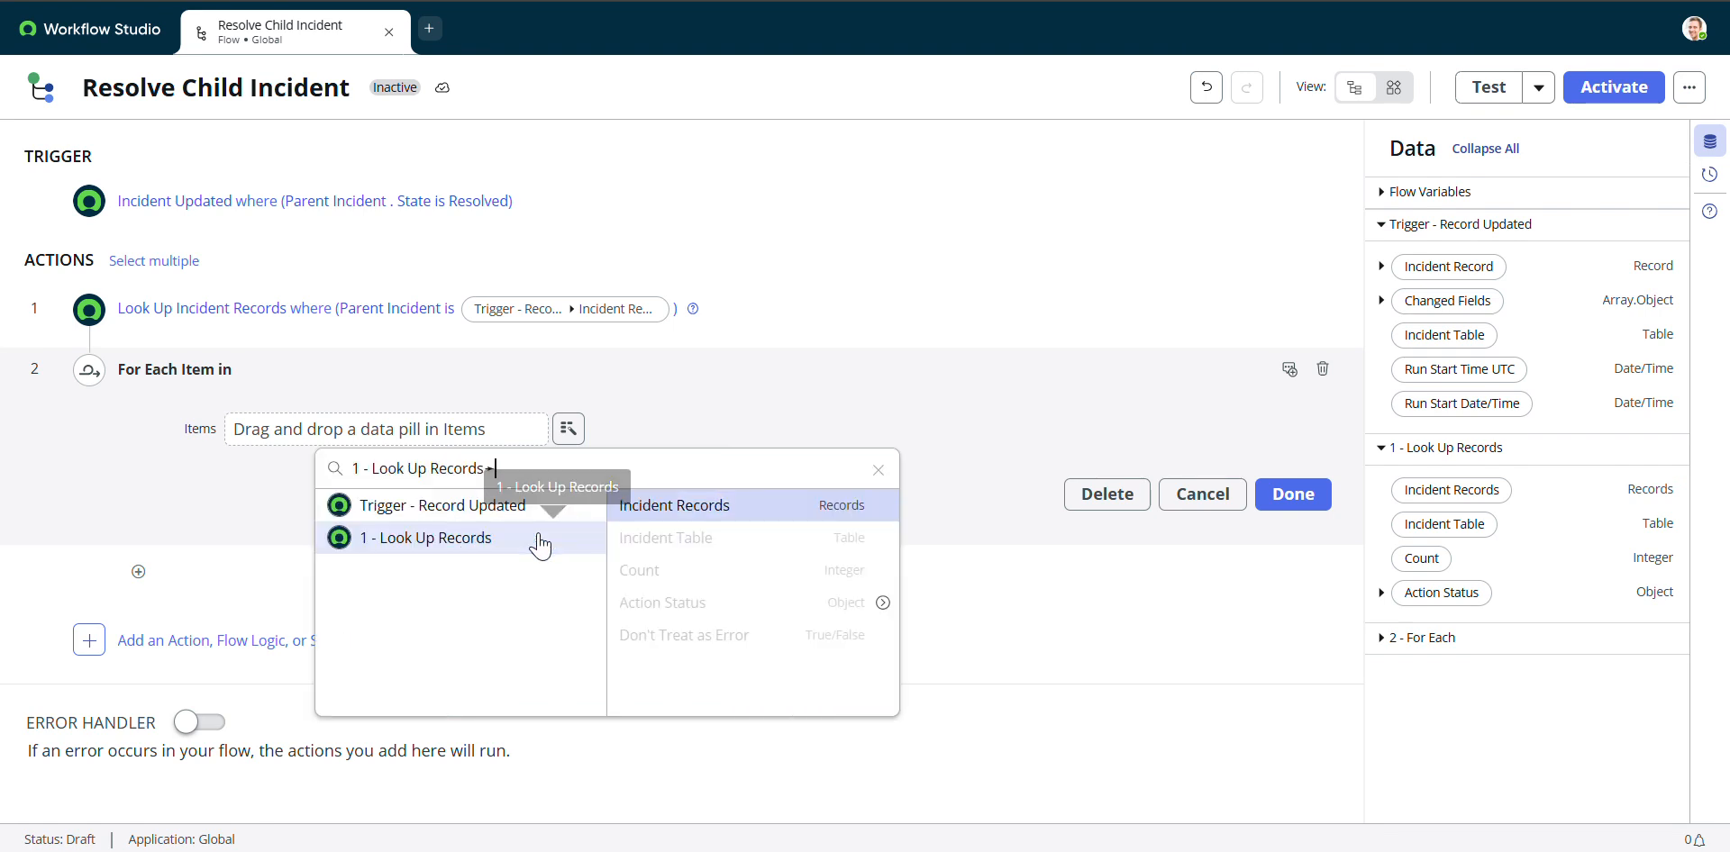
left_click(760, 505)
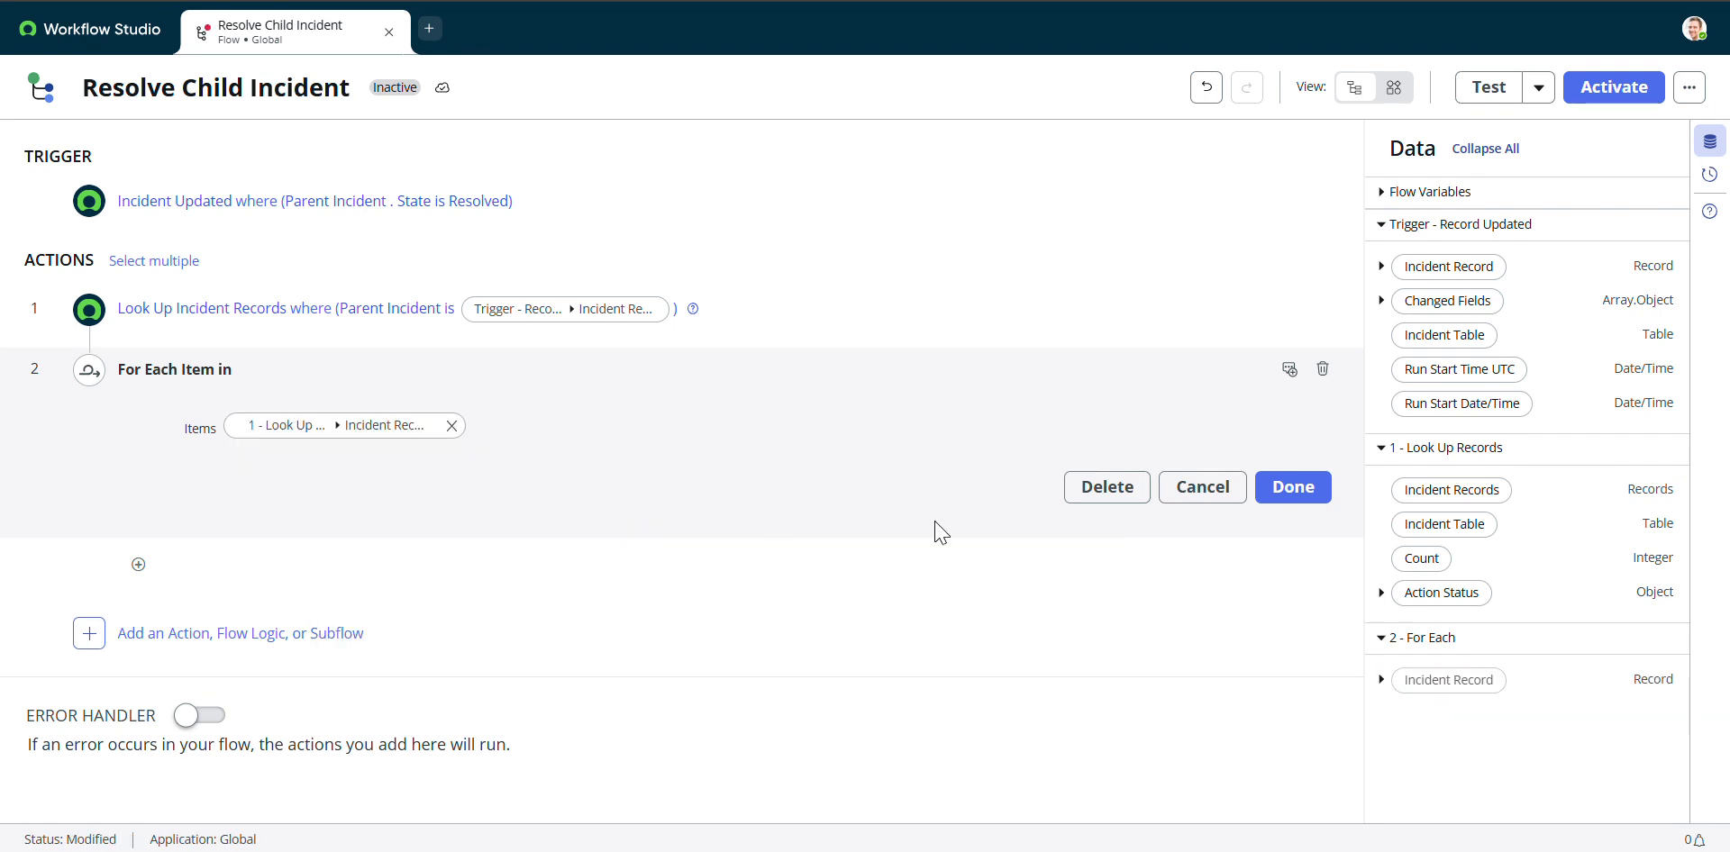
left_click(1306, 493)
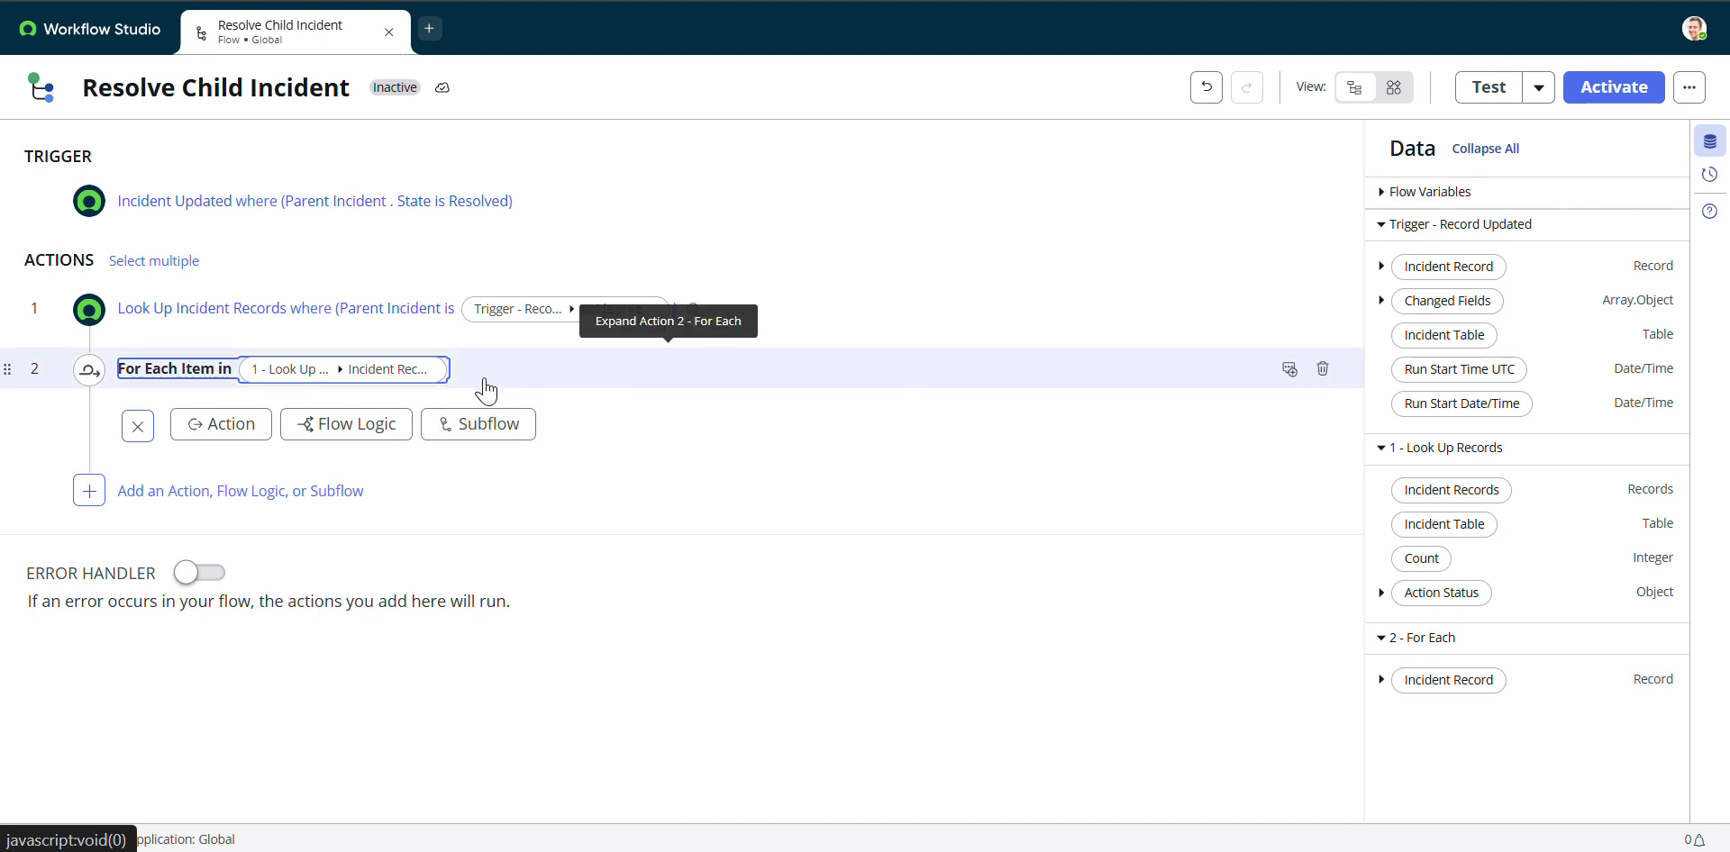
Add an Update Record action inside the For Each loop and set its record to the 2 - For Each Incident Record pill
left_click(234, 434)
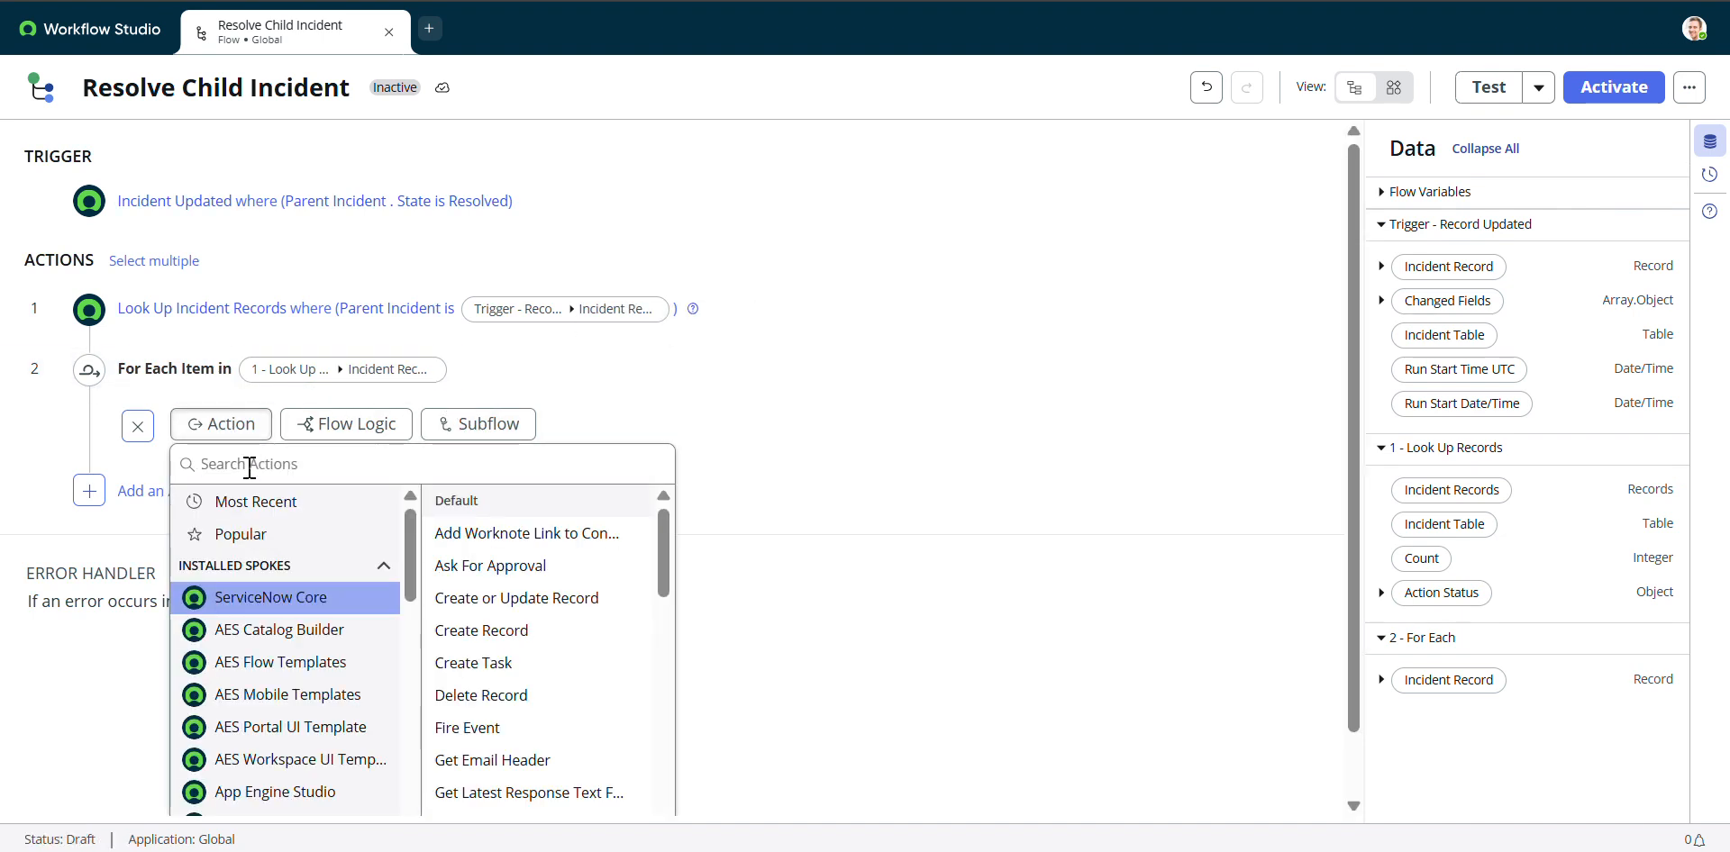
type("update")
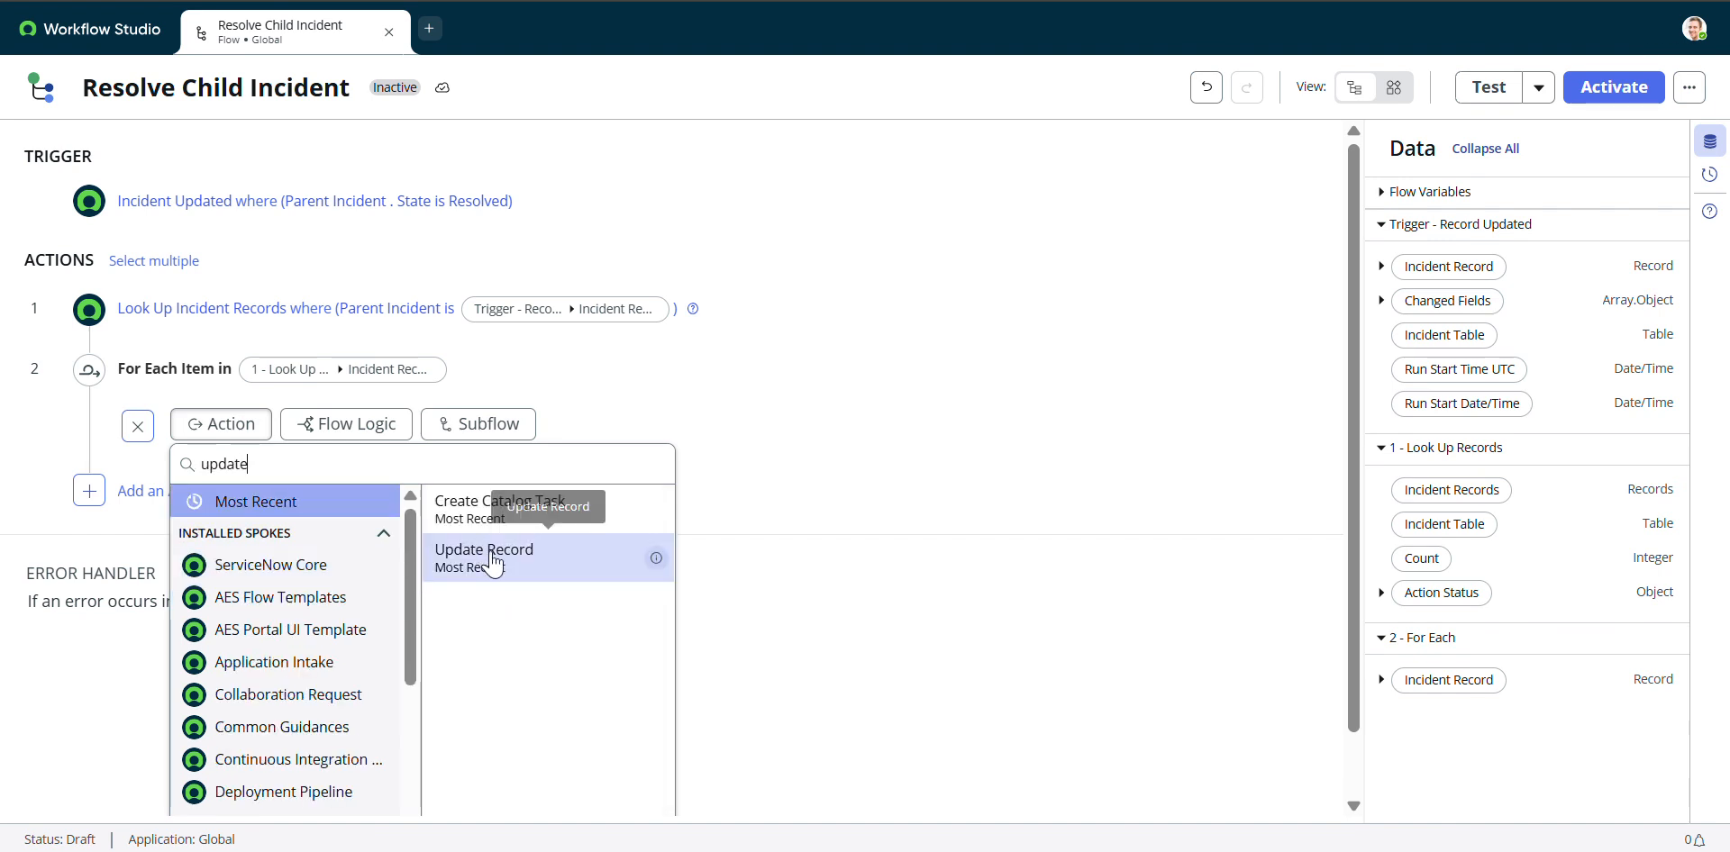
left_click(493, 563)
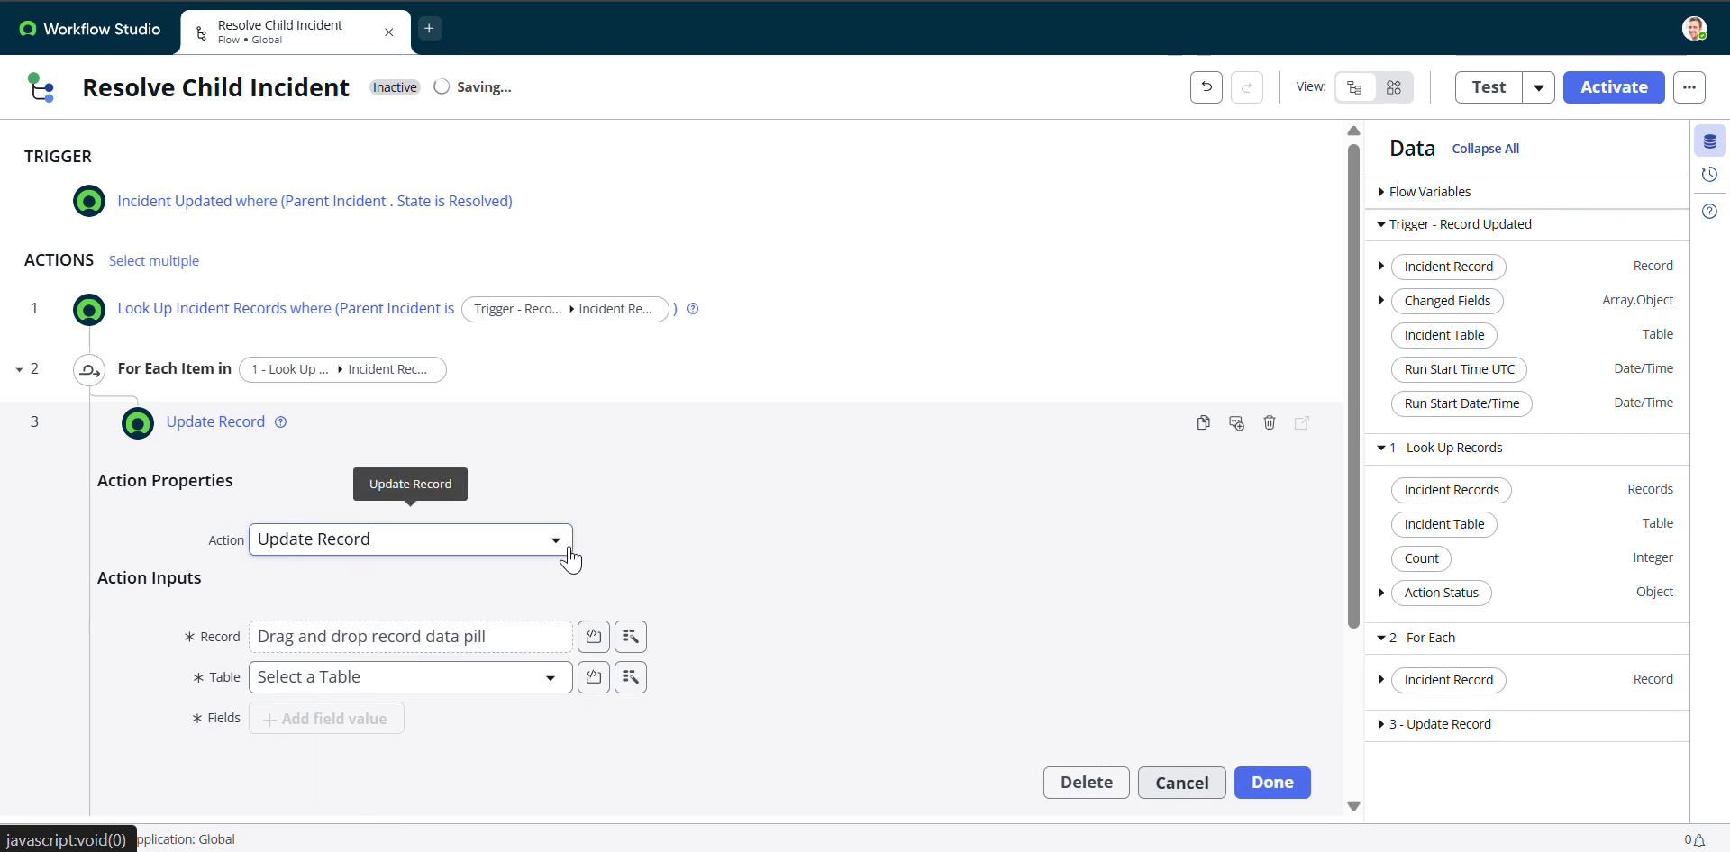
scroll(664, 602, "down", 1)
left_click(631, 532)
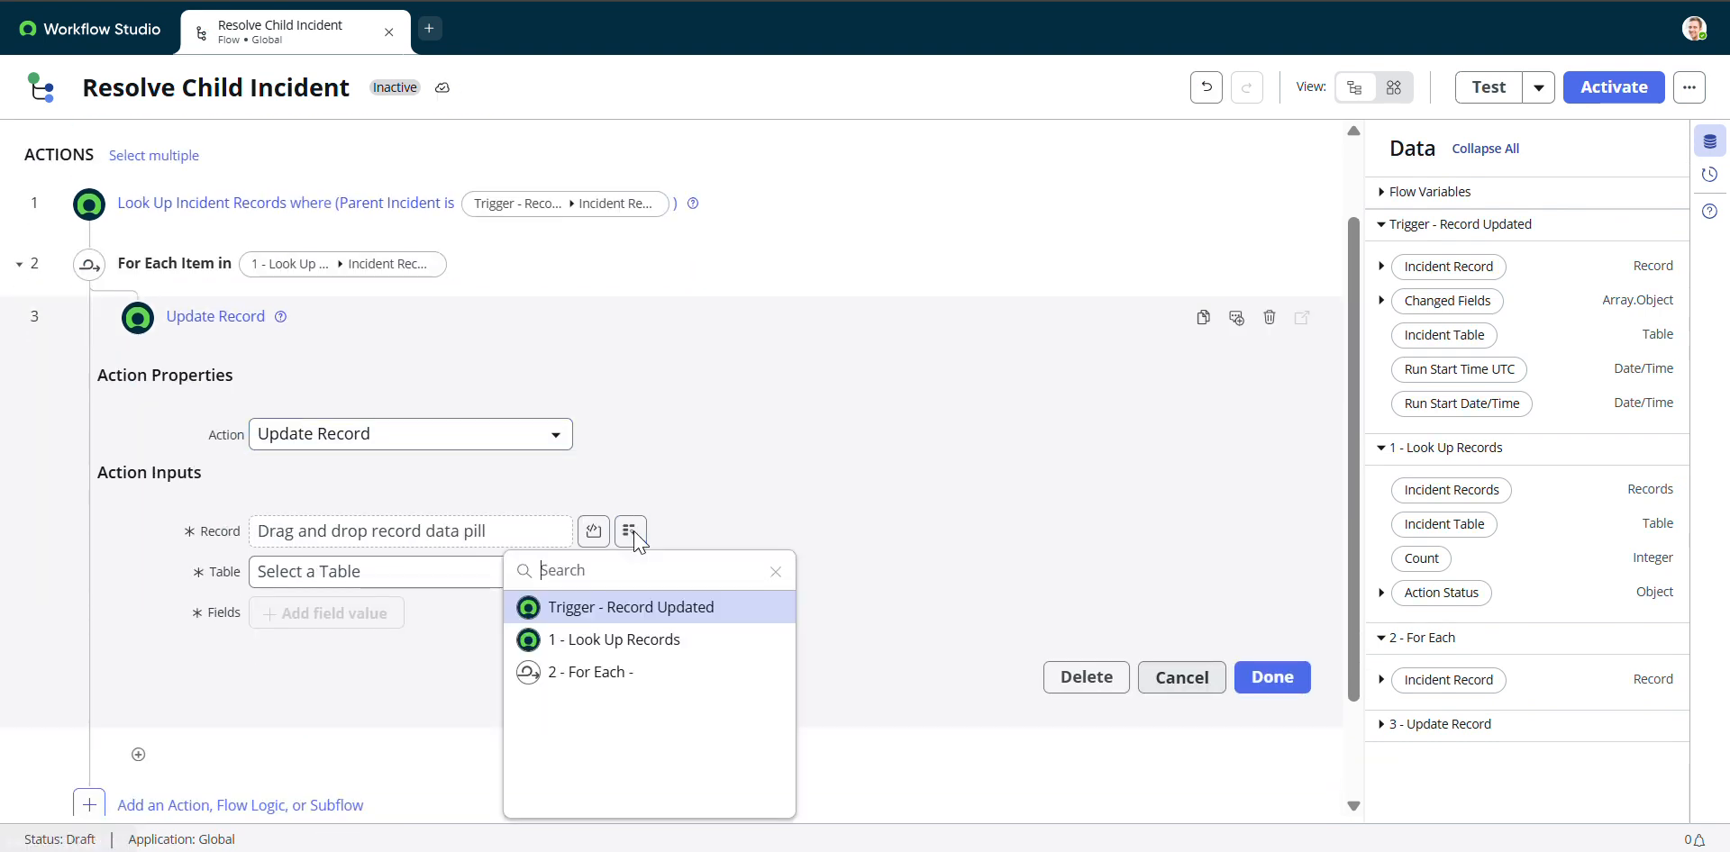
left_click(591, 682)
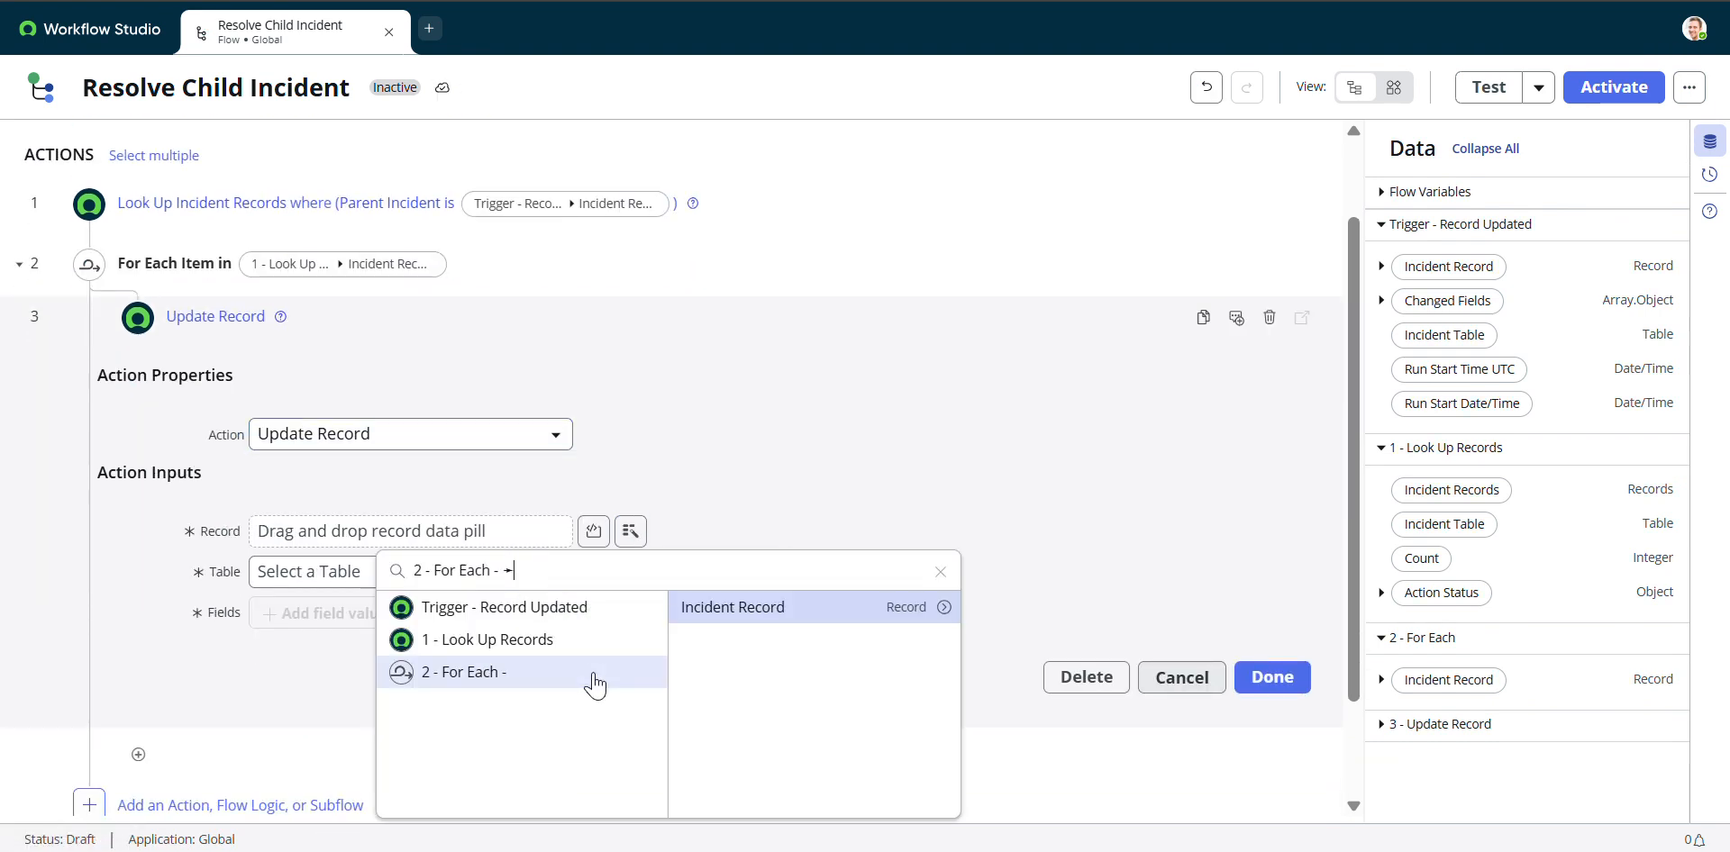
left_click(811, 608)
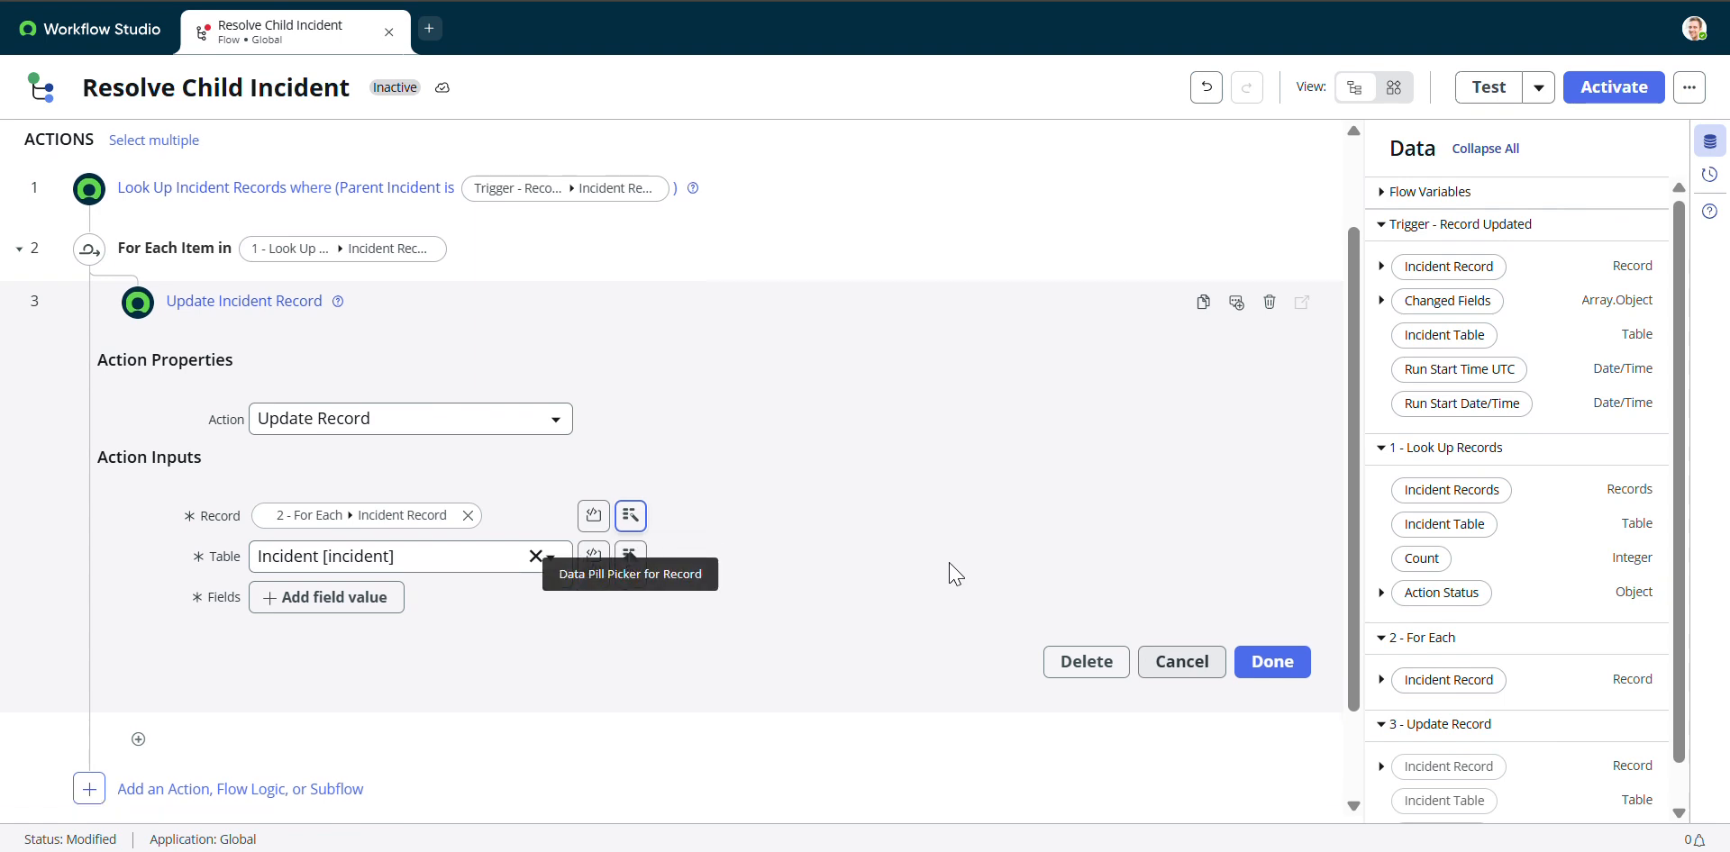
Add the State field to the Update Record action and set its value to Resolved
scroll(937, 573, "down", 1)
left_click(371, 493)
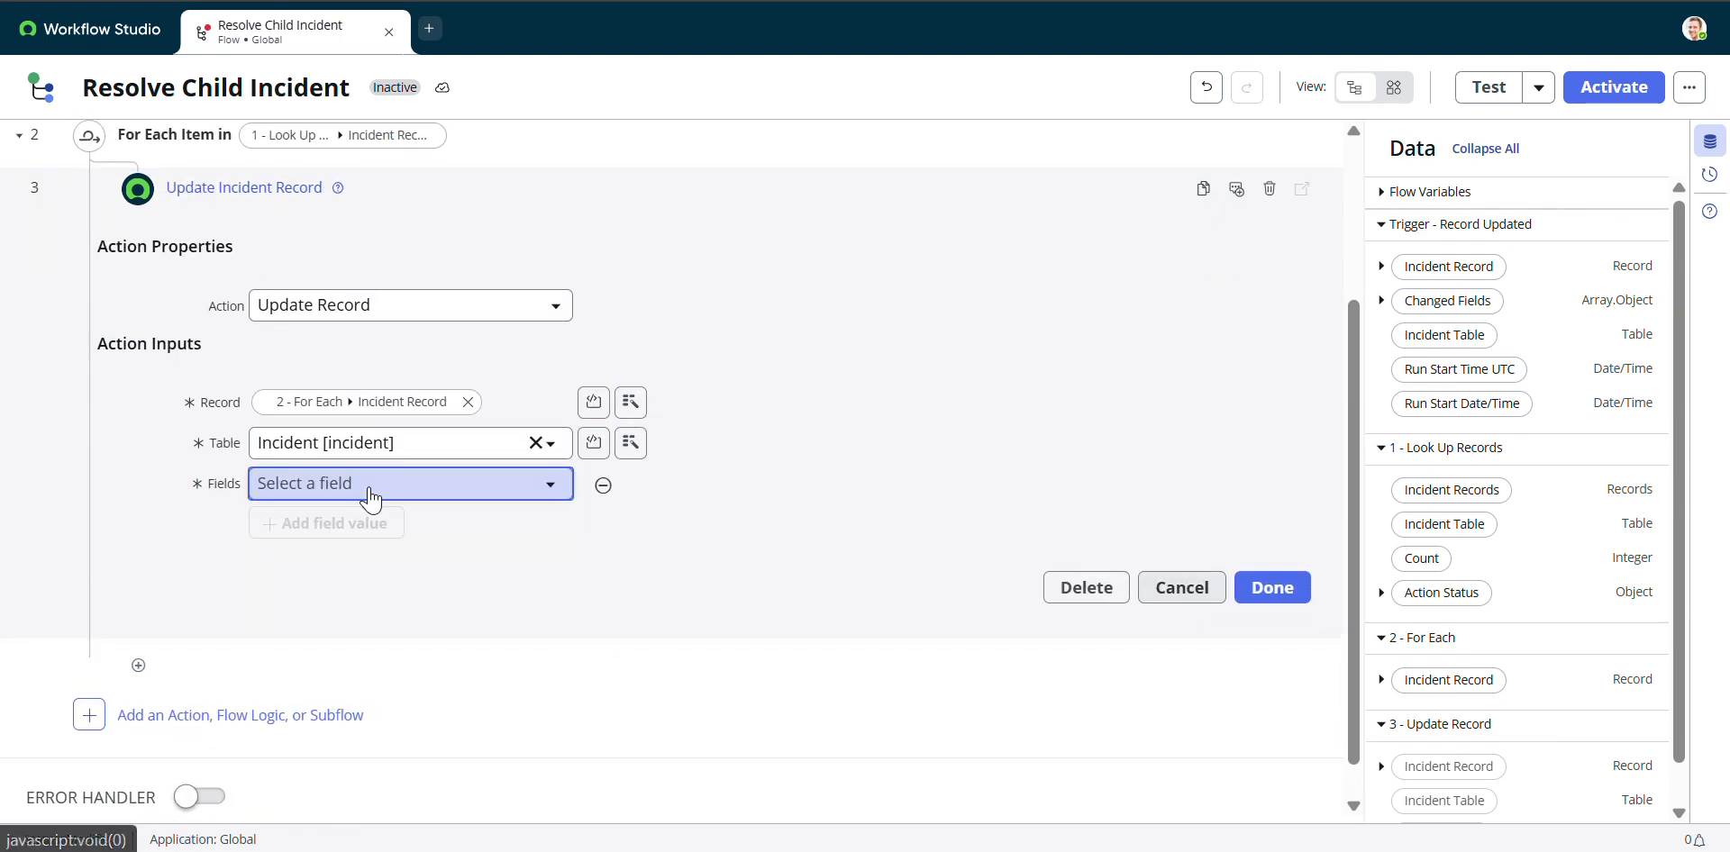
left_click(364, 494)
type("stat")
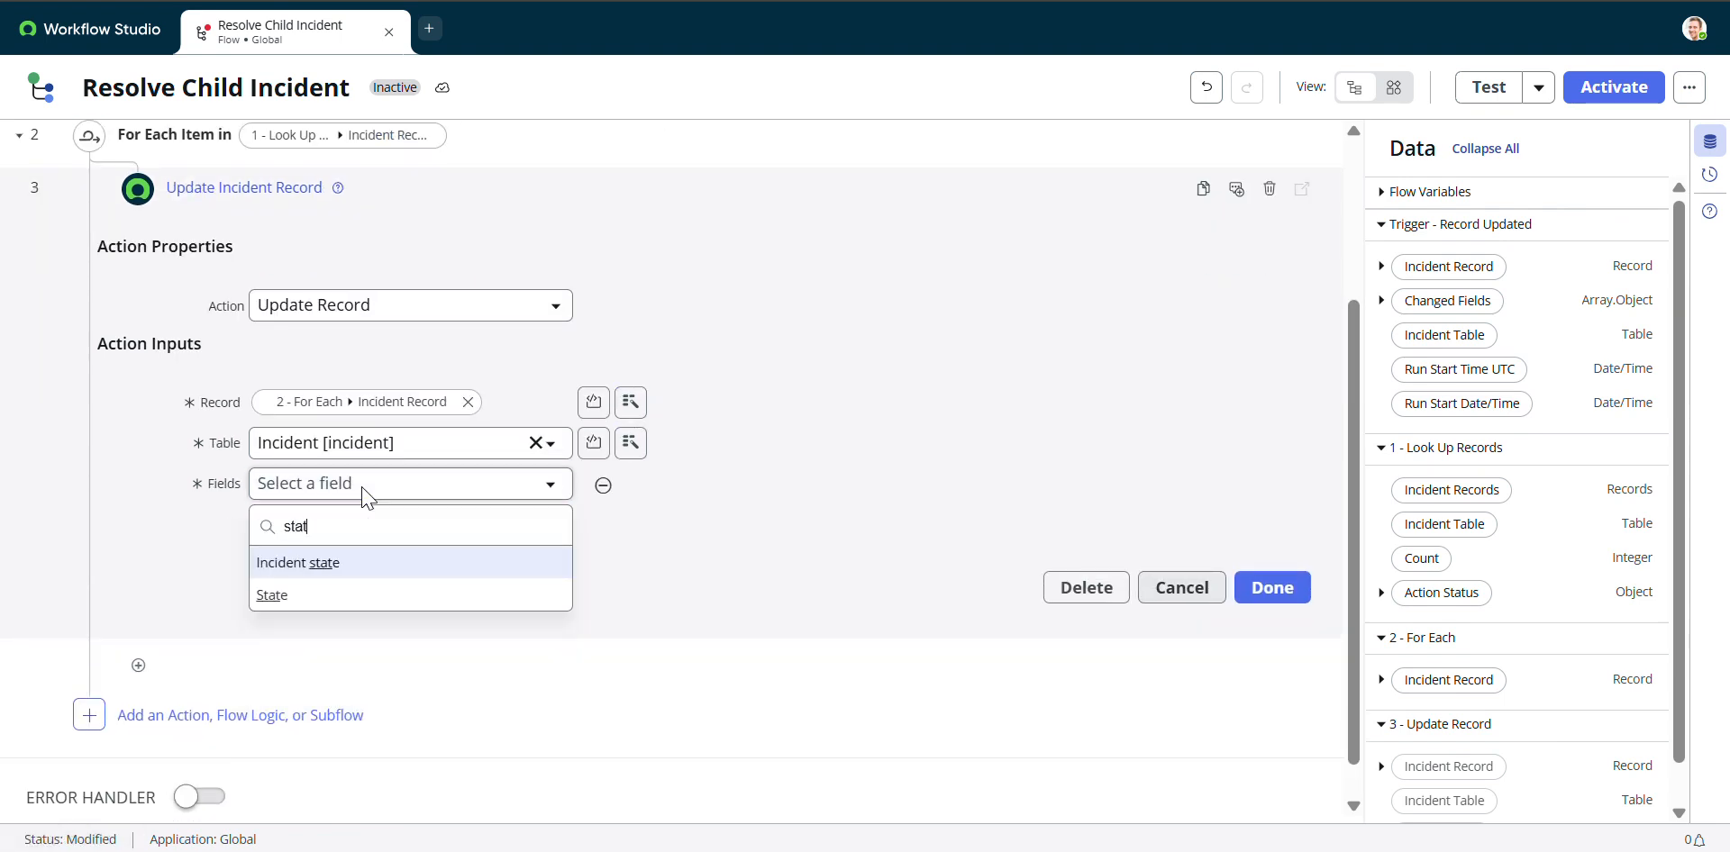
left_click(293, 598)
left_click(738, 491)
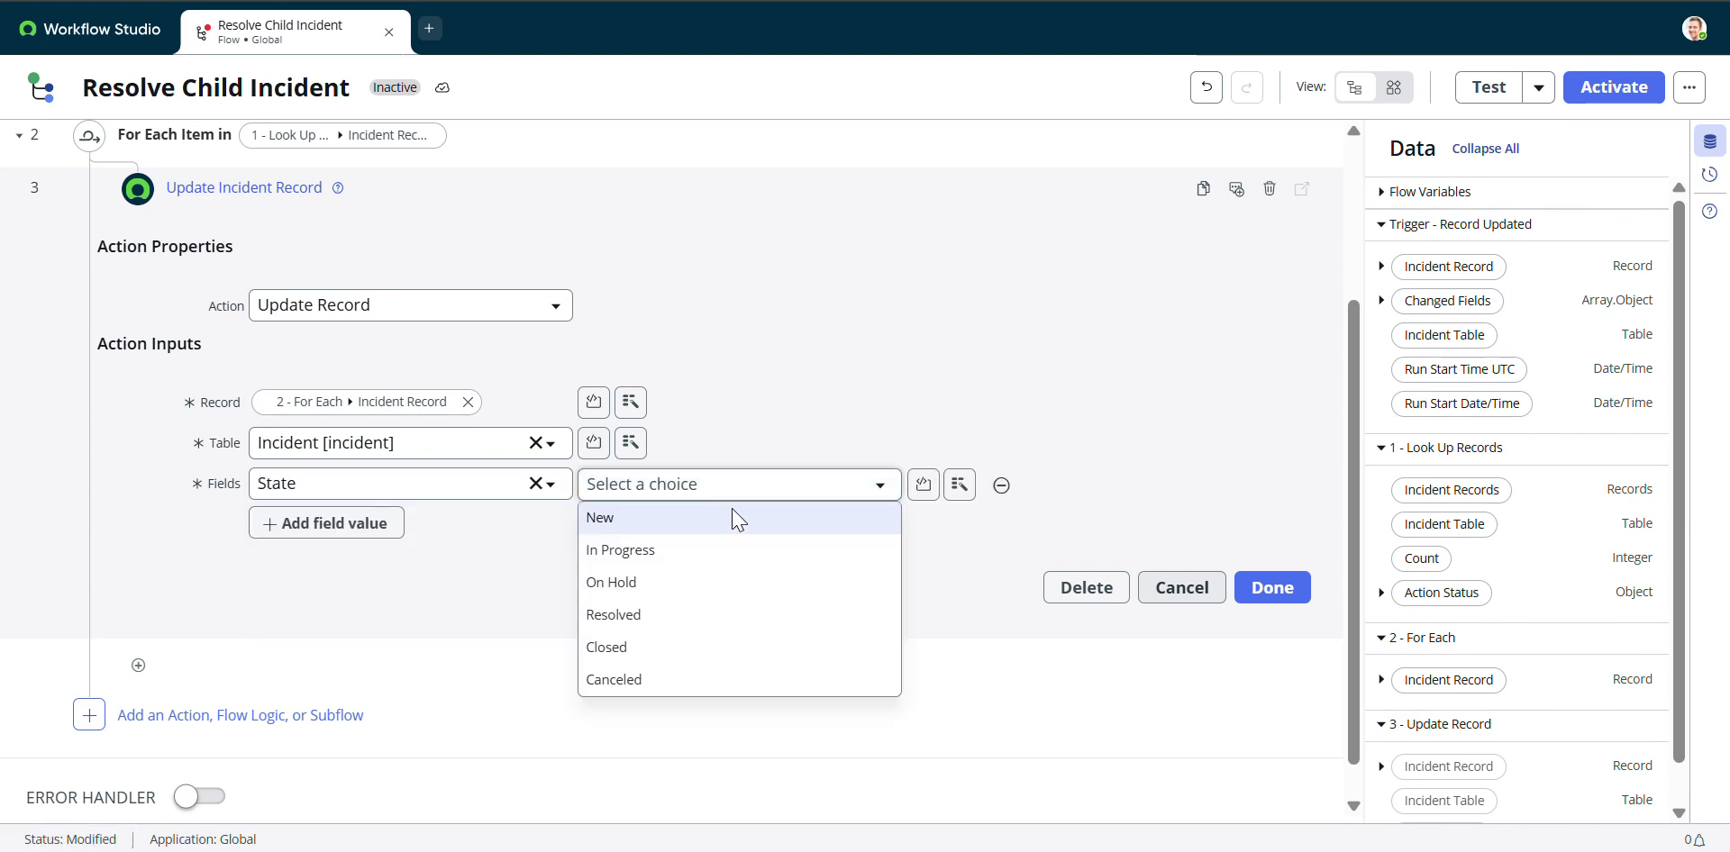
left_click(636, 622)
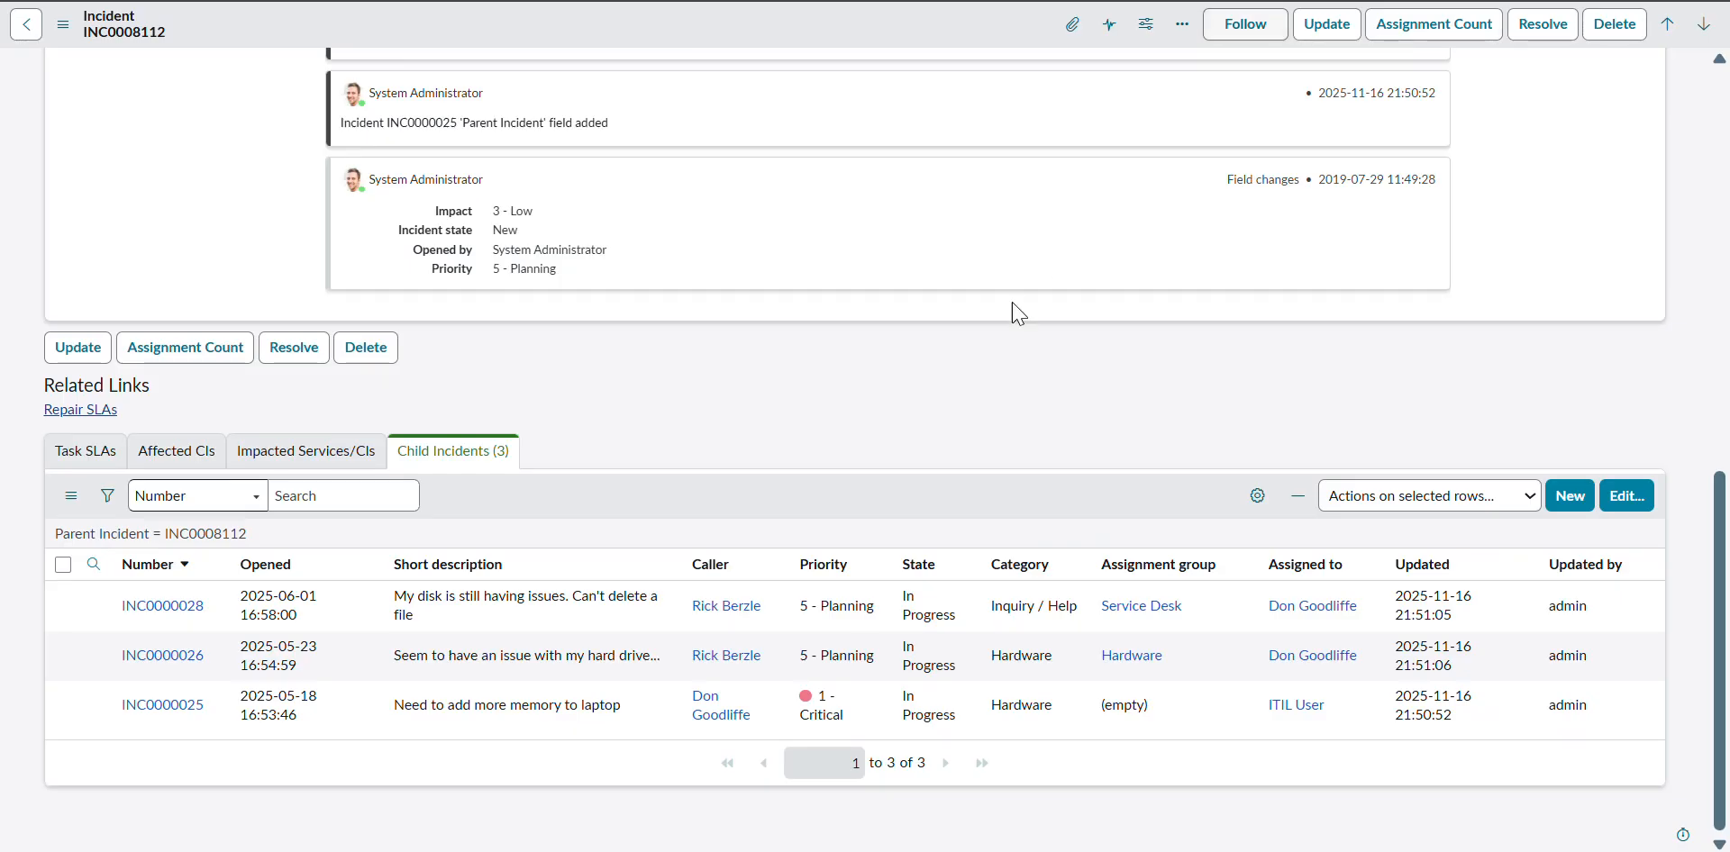
On parent incident INC0008112, select State Resolved and check which Resolution Information fields are mandatory
scroll(991, 325, "up", 8)
left_click(1201, 118)
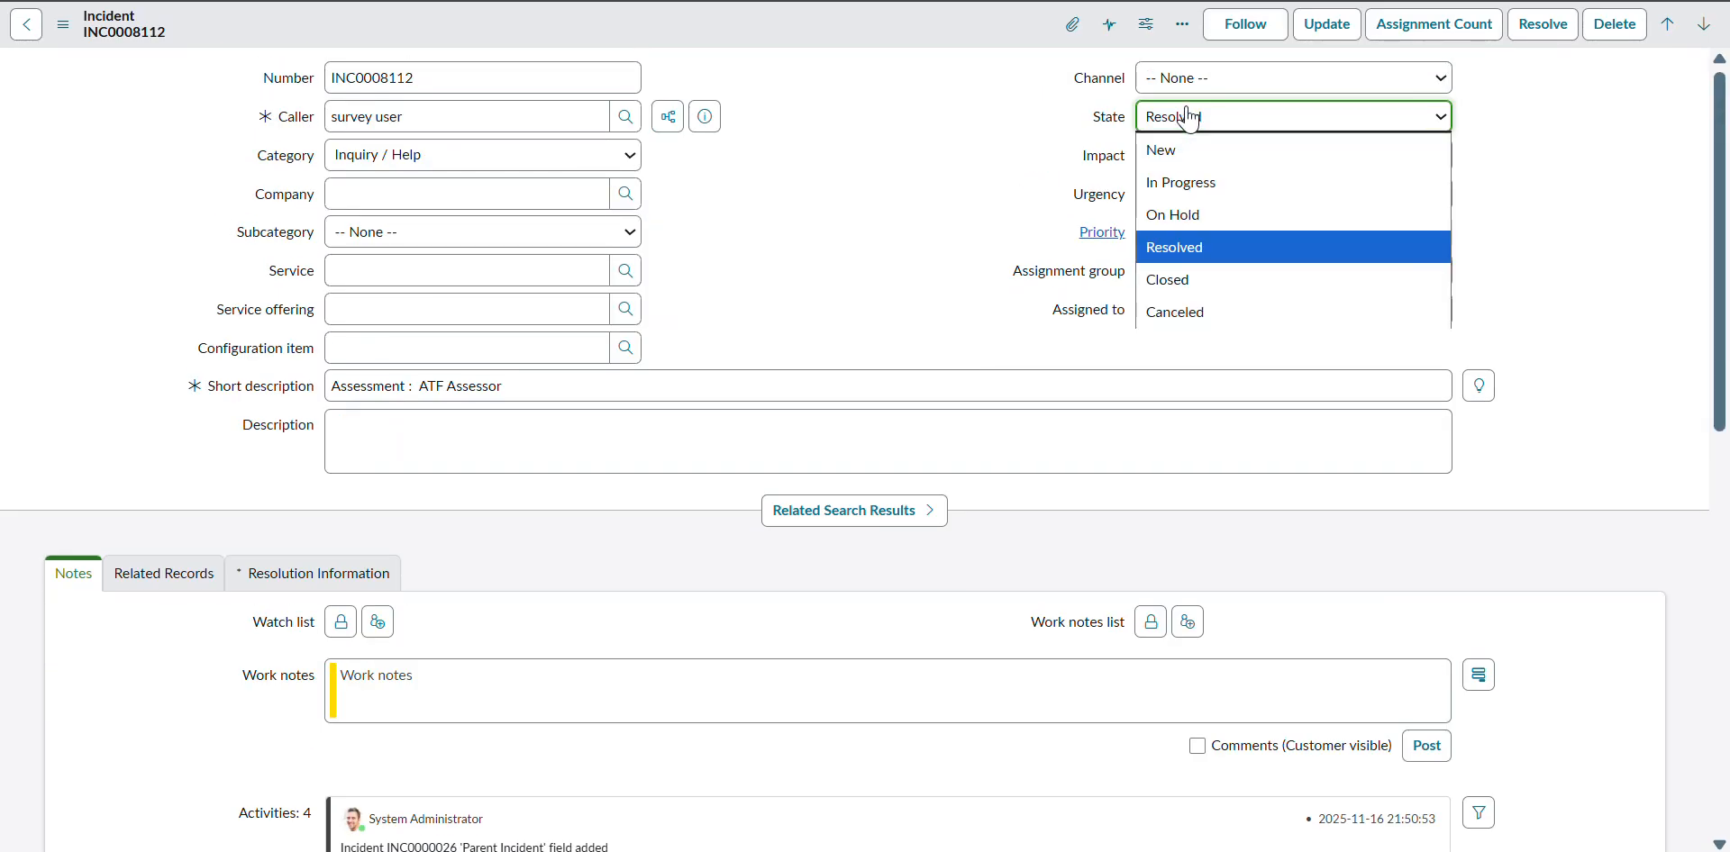
left_click(1189, 246)
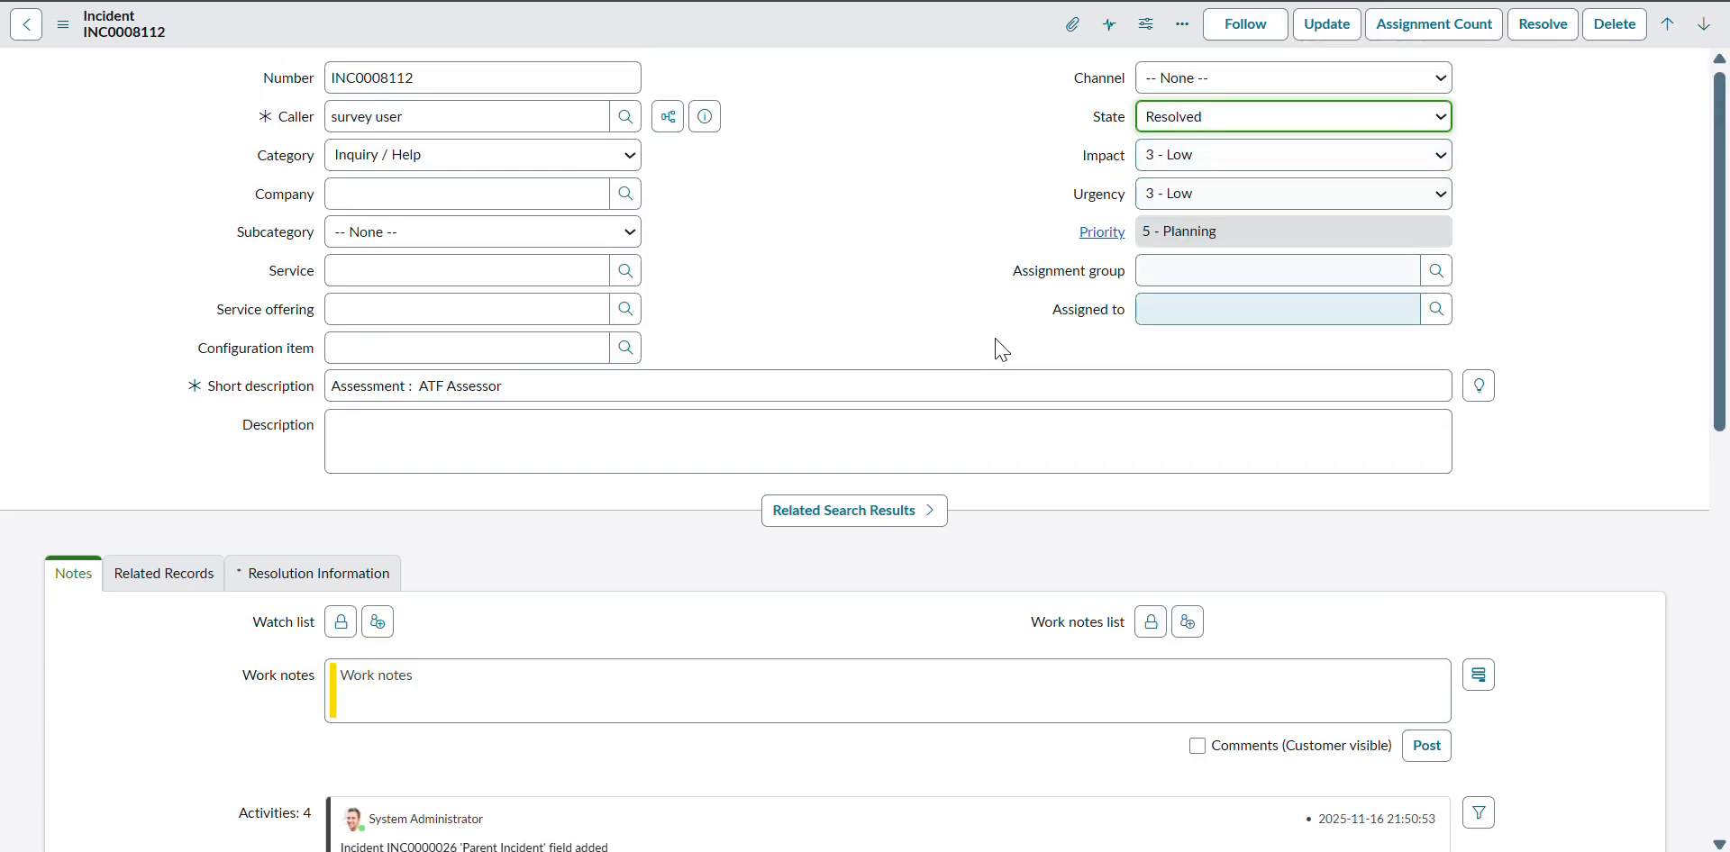
scroll(986, 350, "down", 3)
left_click(313, 286)
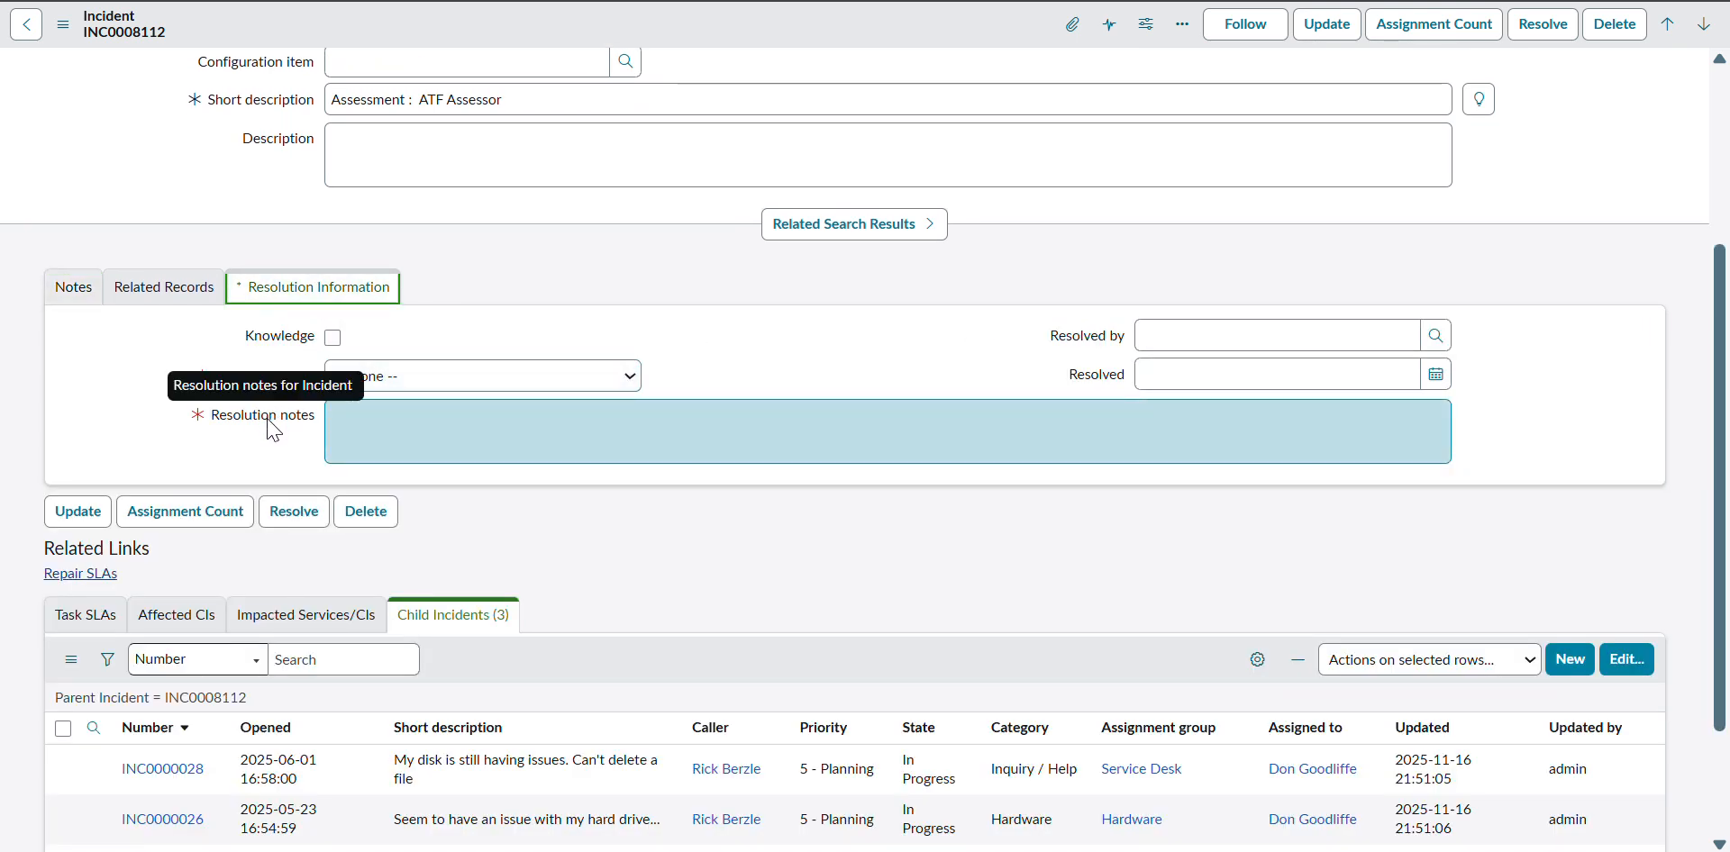
left_click(357, 378)
left_click(342, 407)
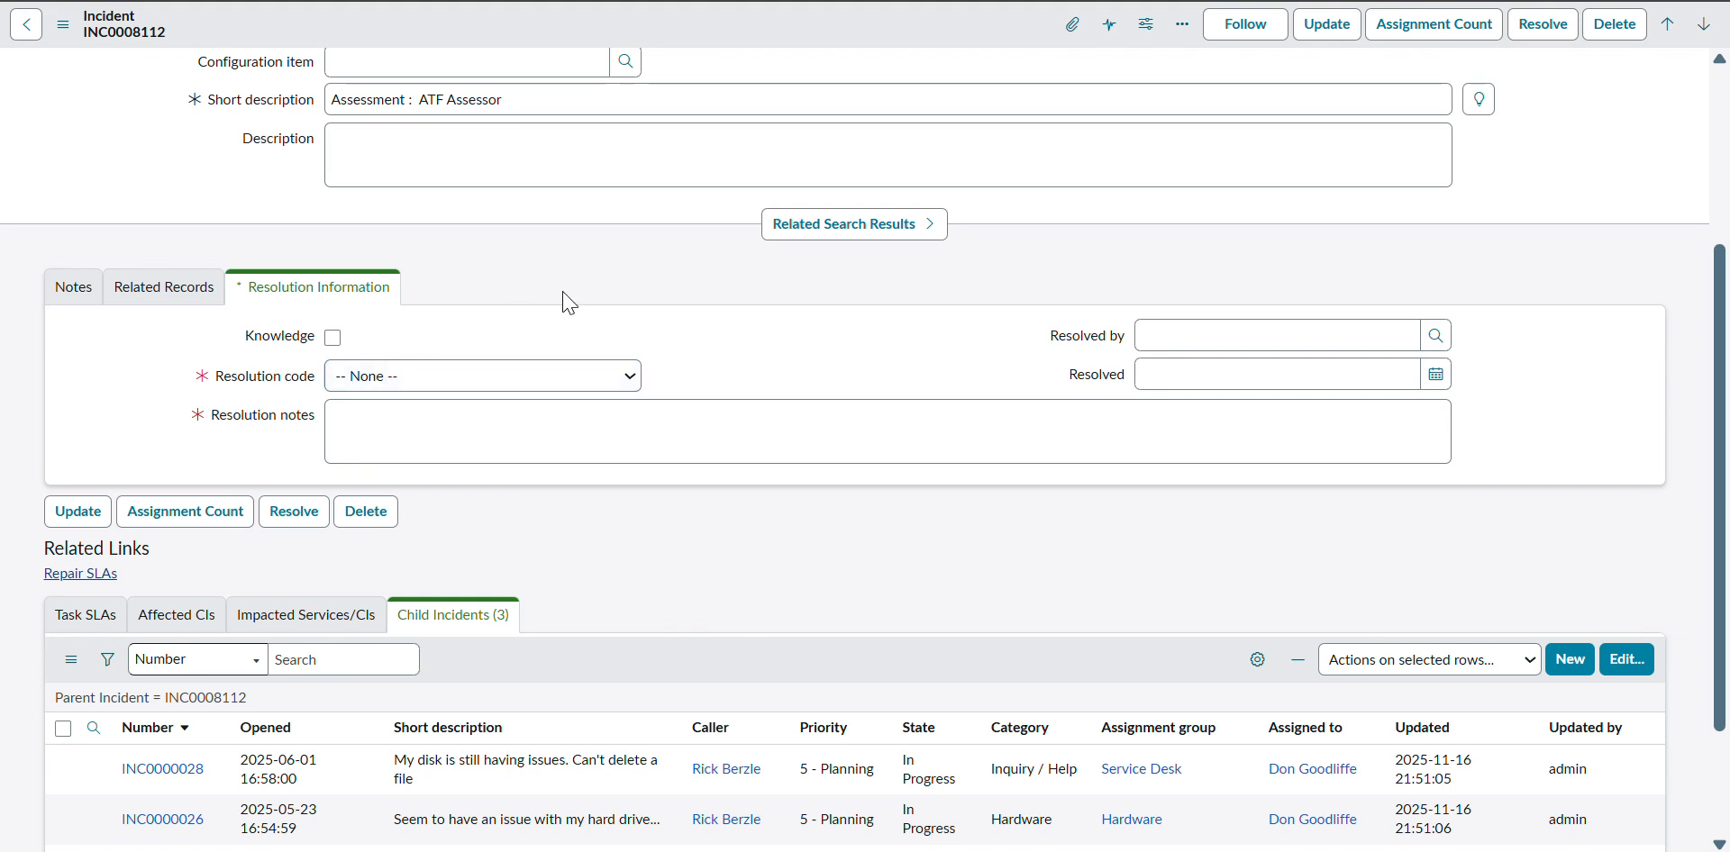
scroll(522, 323, "down", 1)
scroll(491, 338, "up", 1)
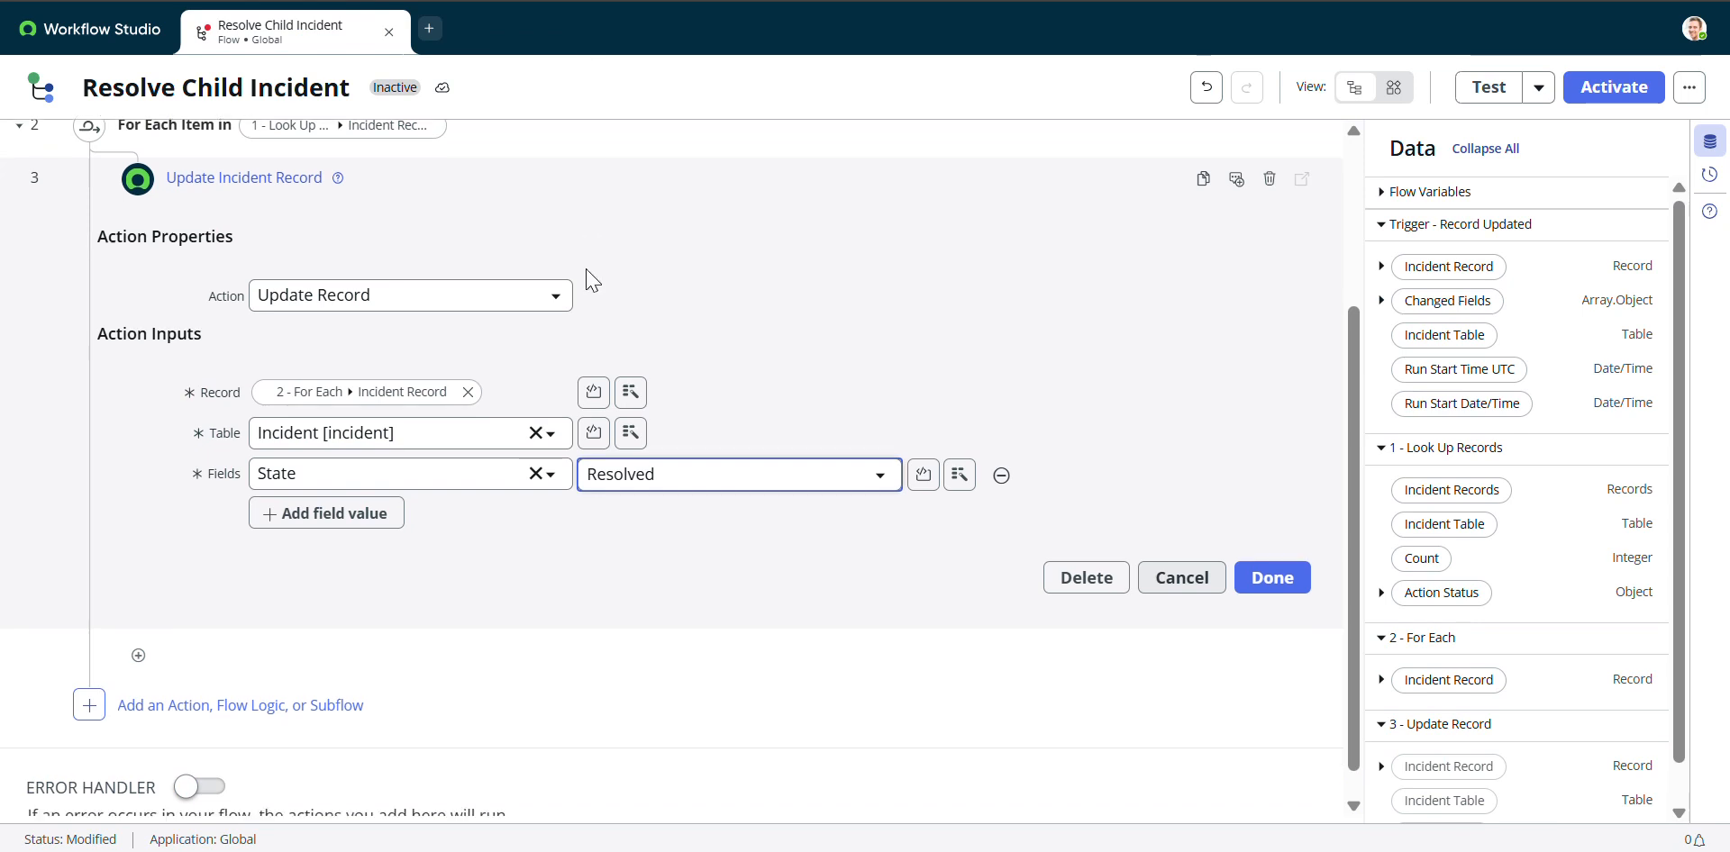
Add the Resolution code field to the Update Record action
scroll(592, 281, "down", 1)
left_click(350, 501)
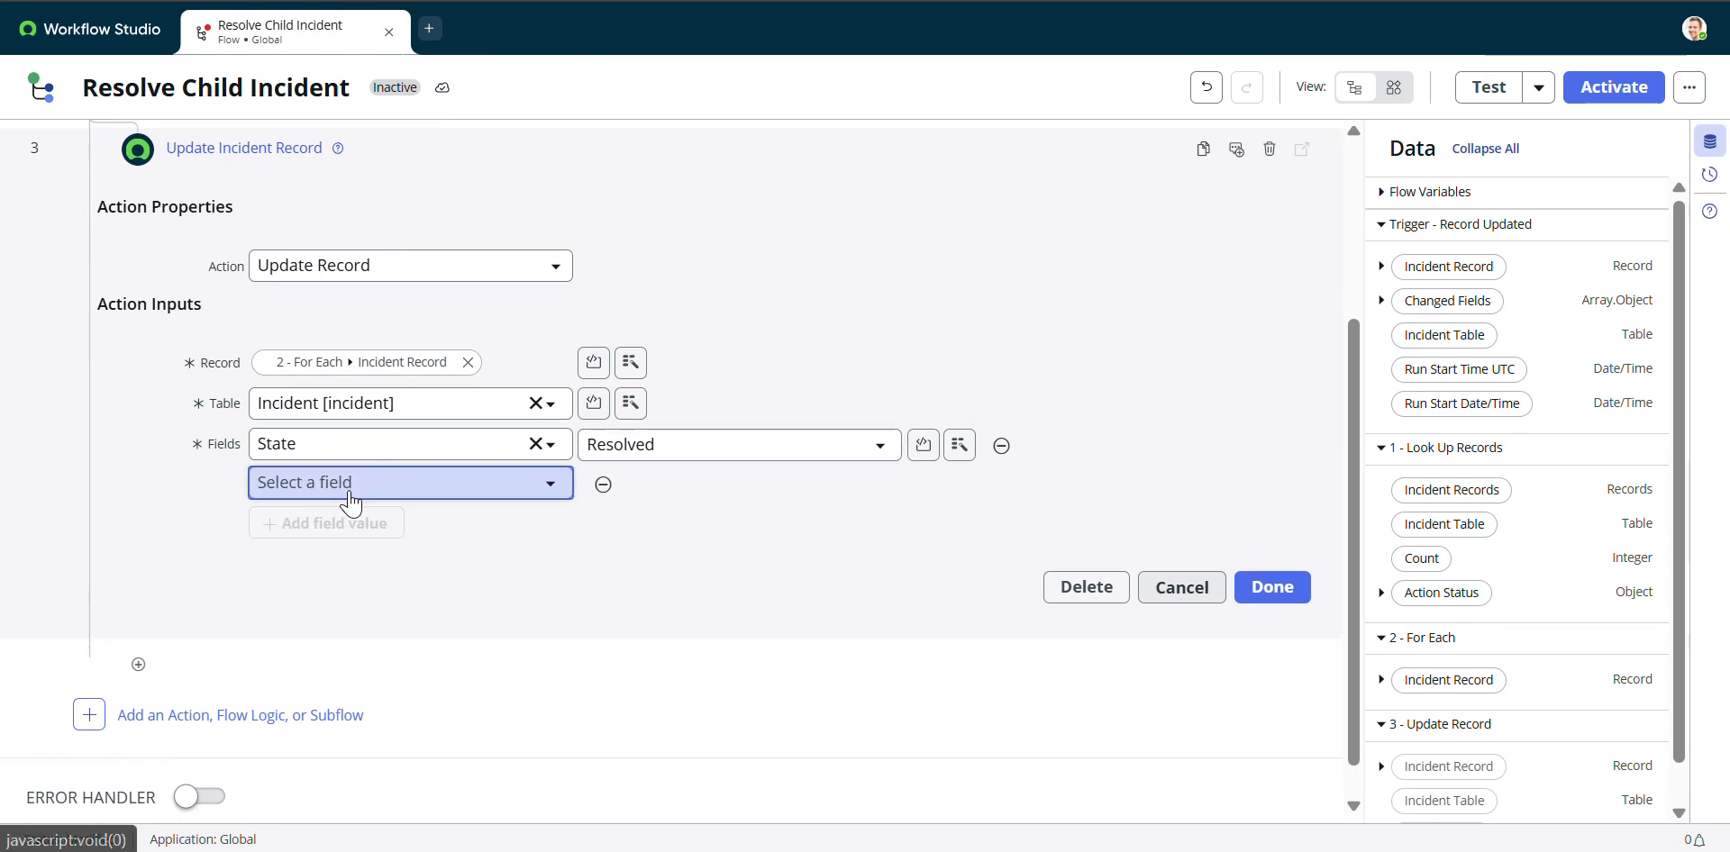
left_click(313, 501)
type("r")
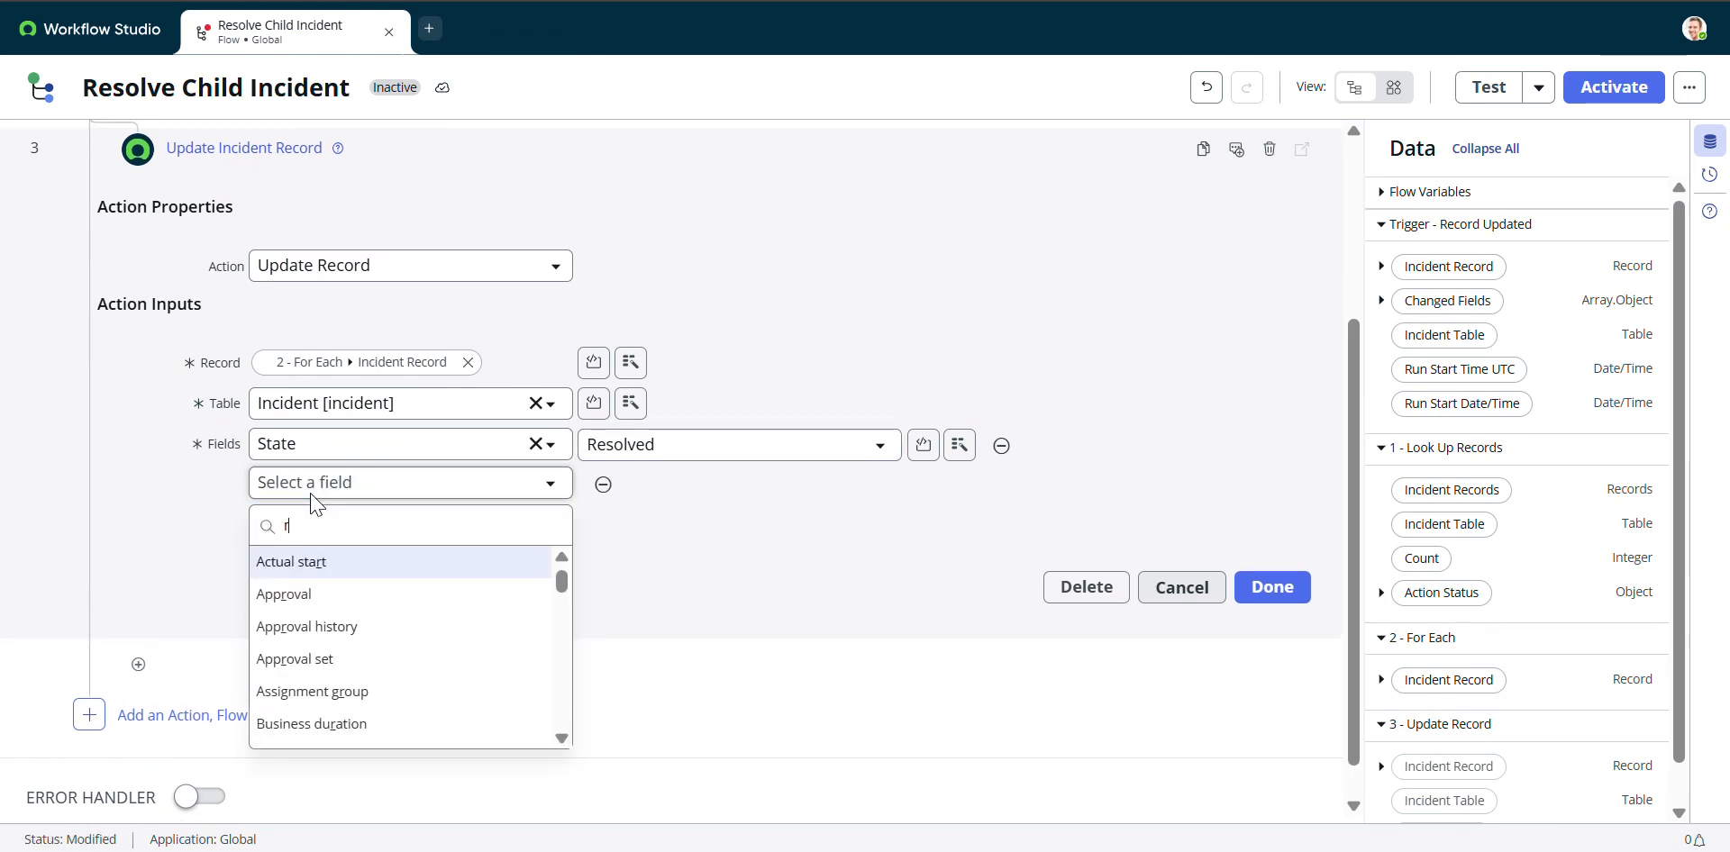
type("es")
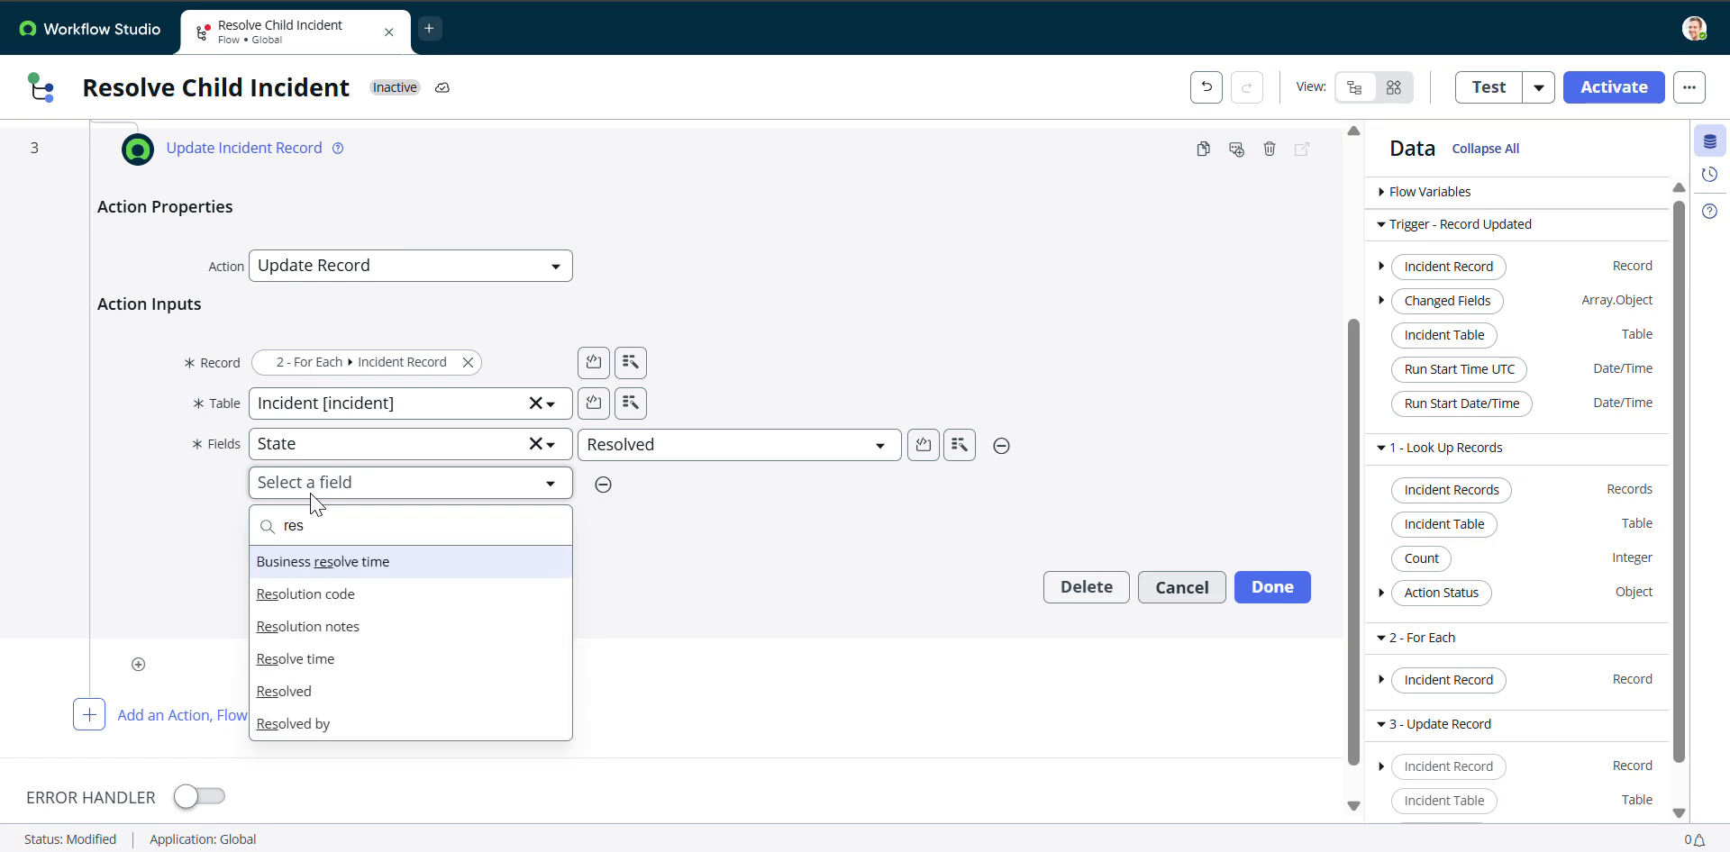
left_click(317, 594)
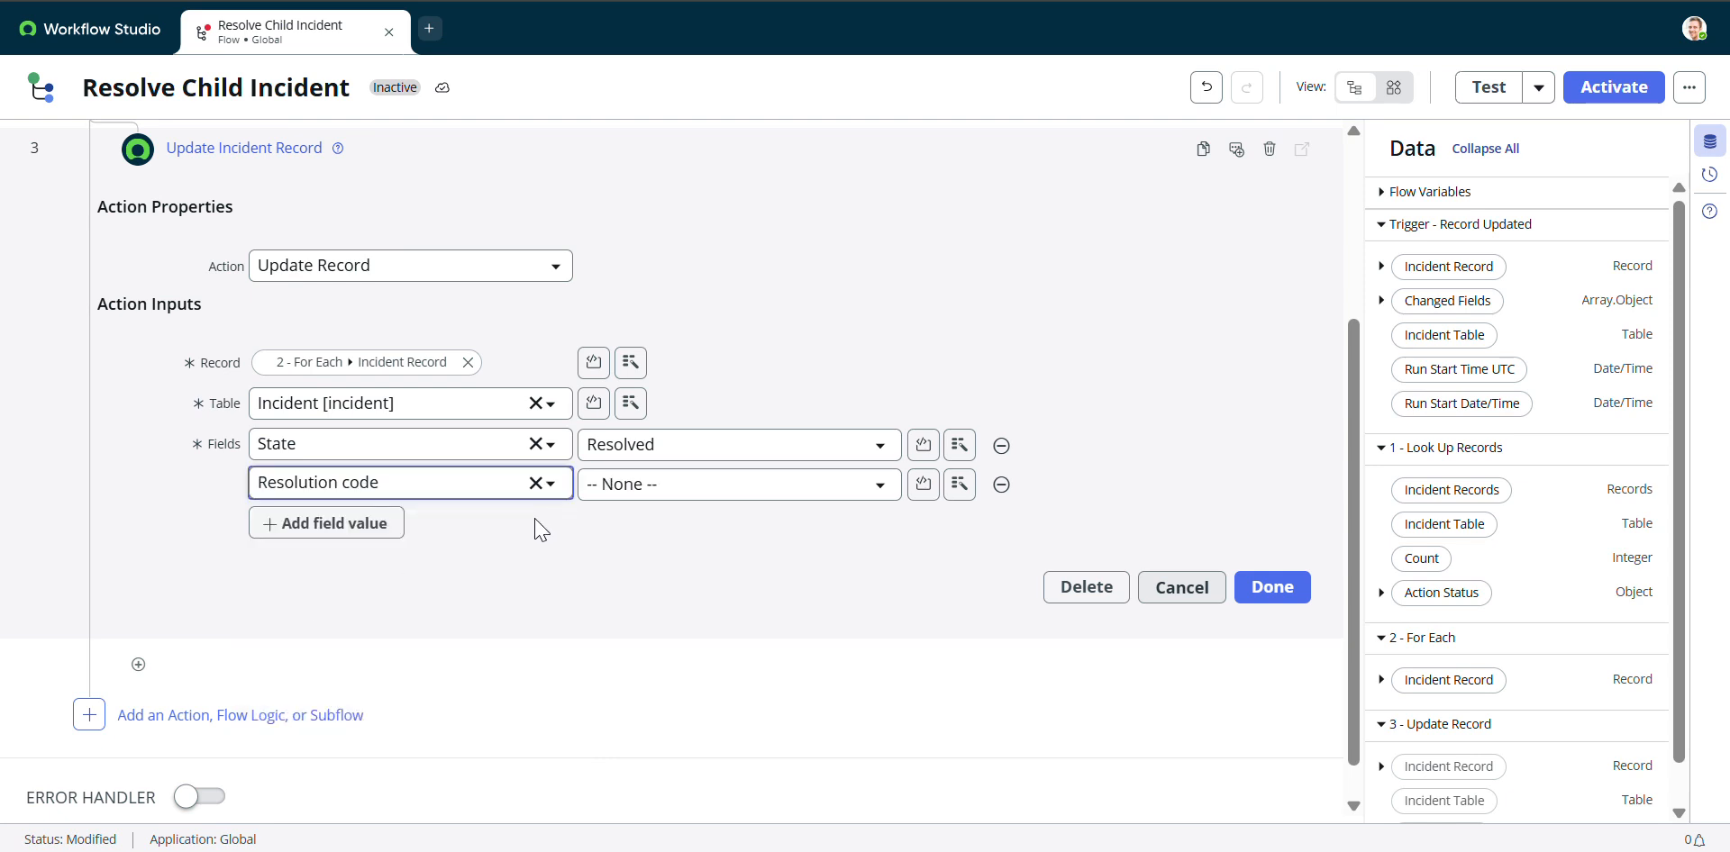
Set the Resolution code value to the Resolution code data pill of the Trigger - Record Updated Incident Record
scroll(751, 315, "up", 3)
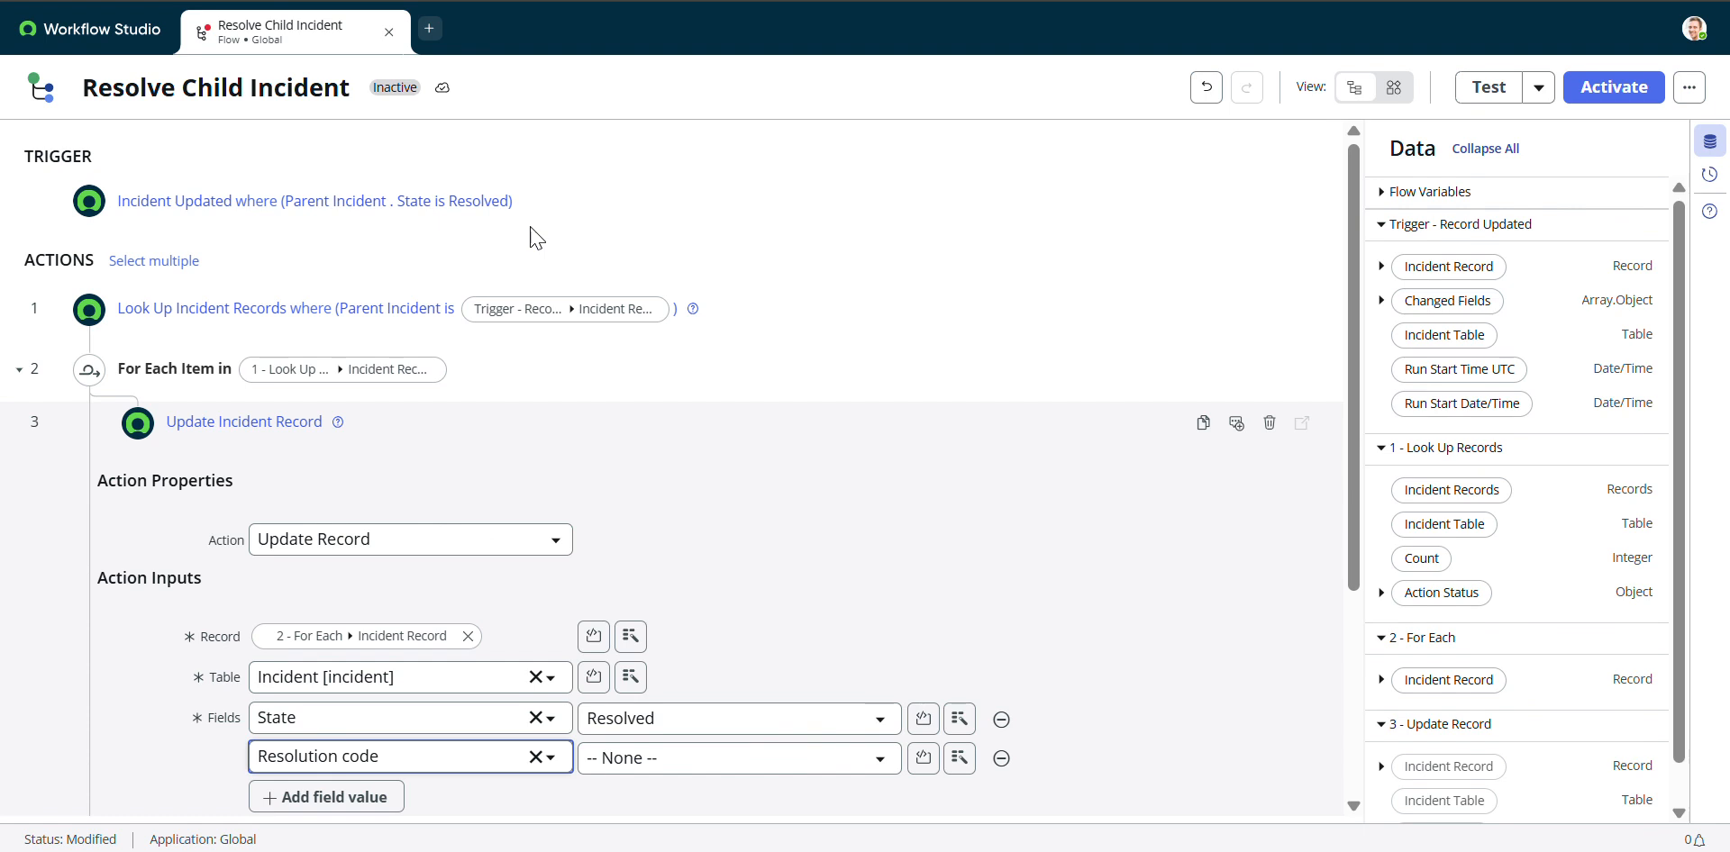
scroll(784, 423, "down", 3)
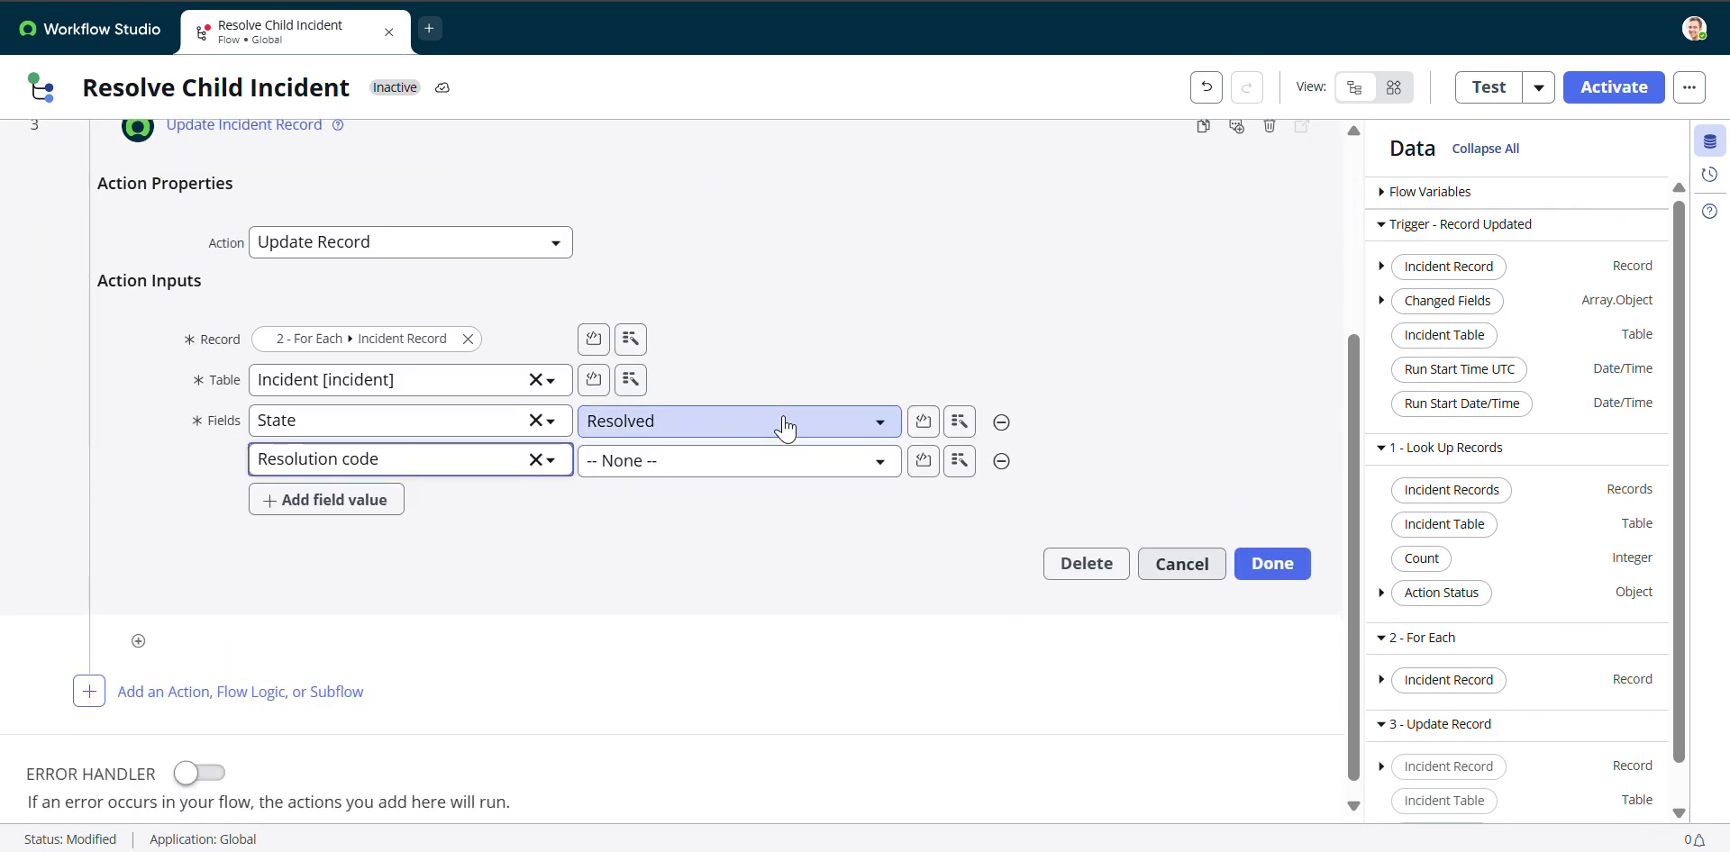
left_click(959, 464)
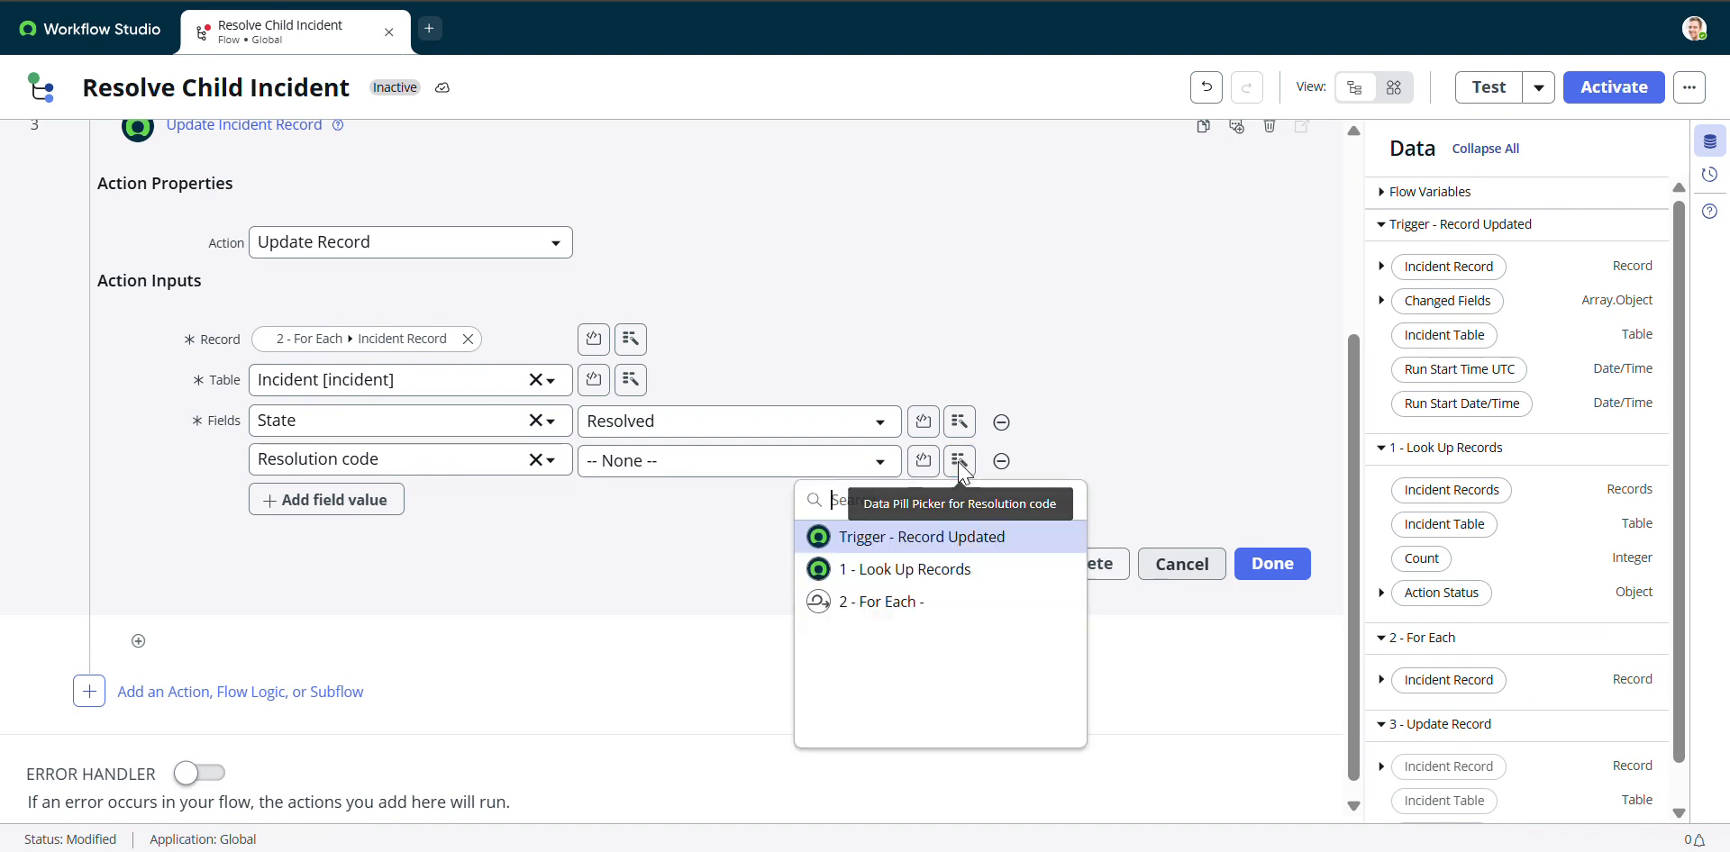
left_click(922, 546)
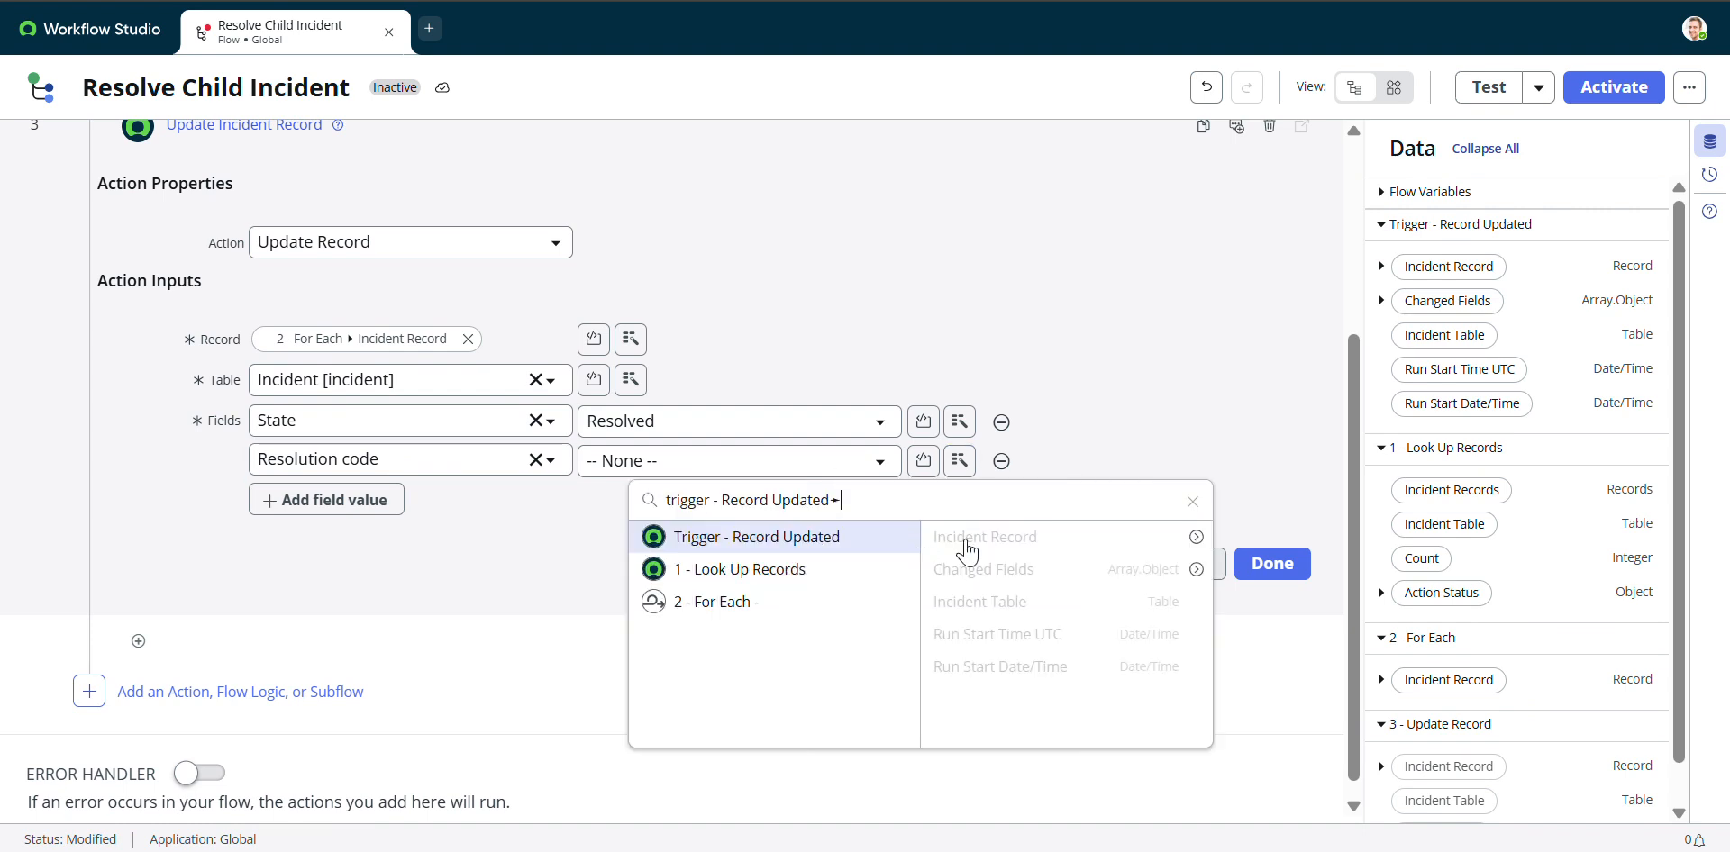
left_click(1193, 540)
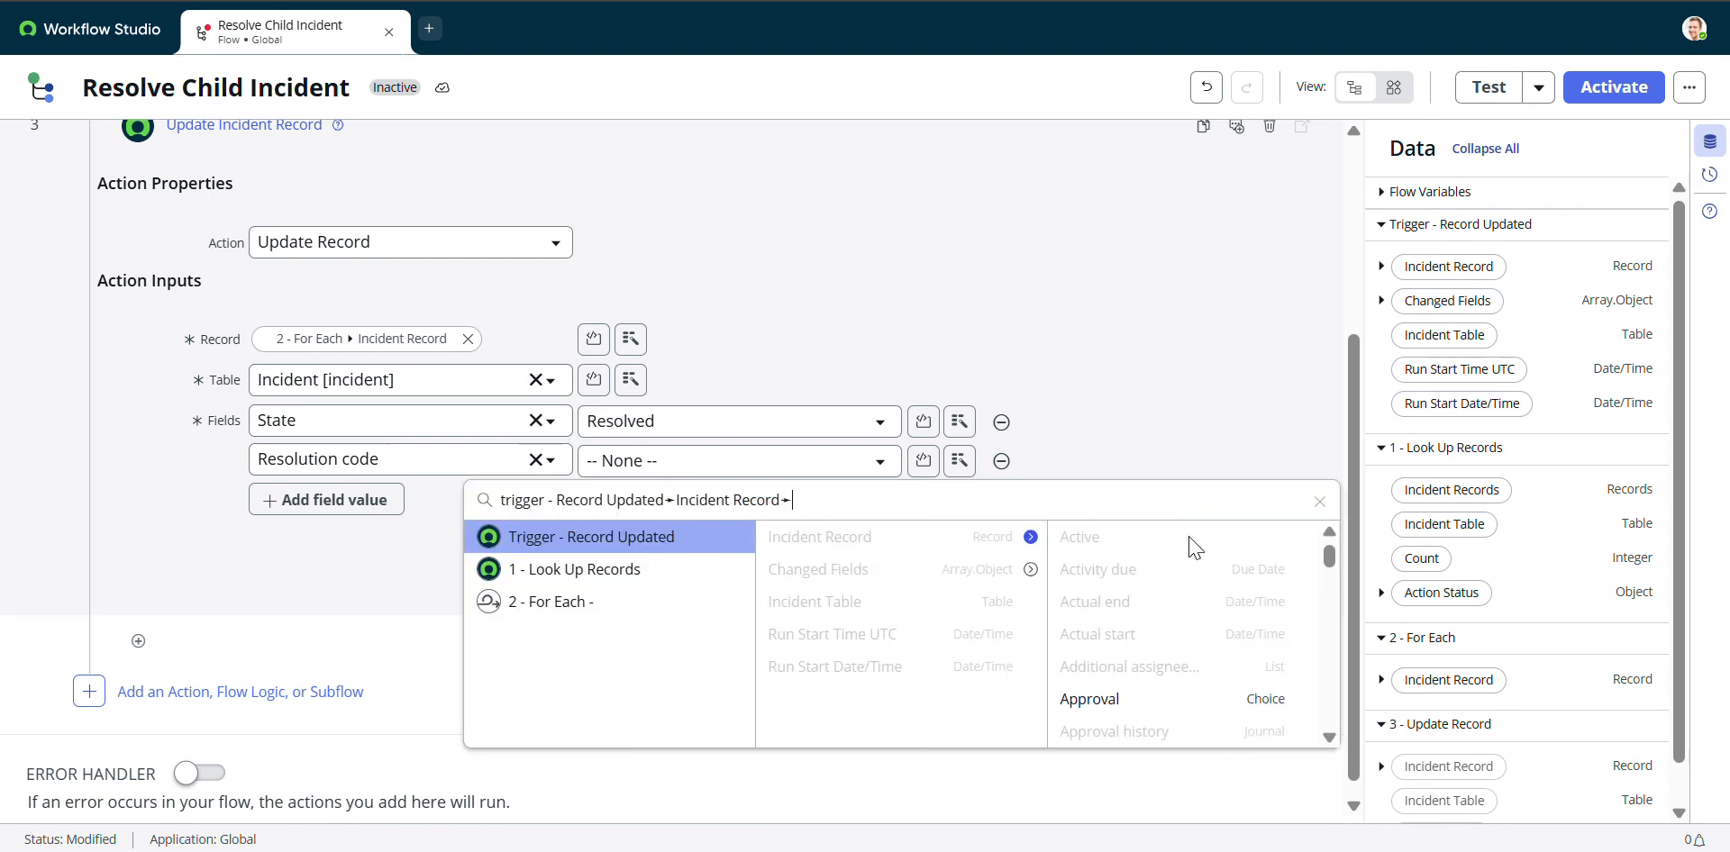
type("re")
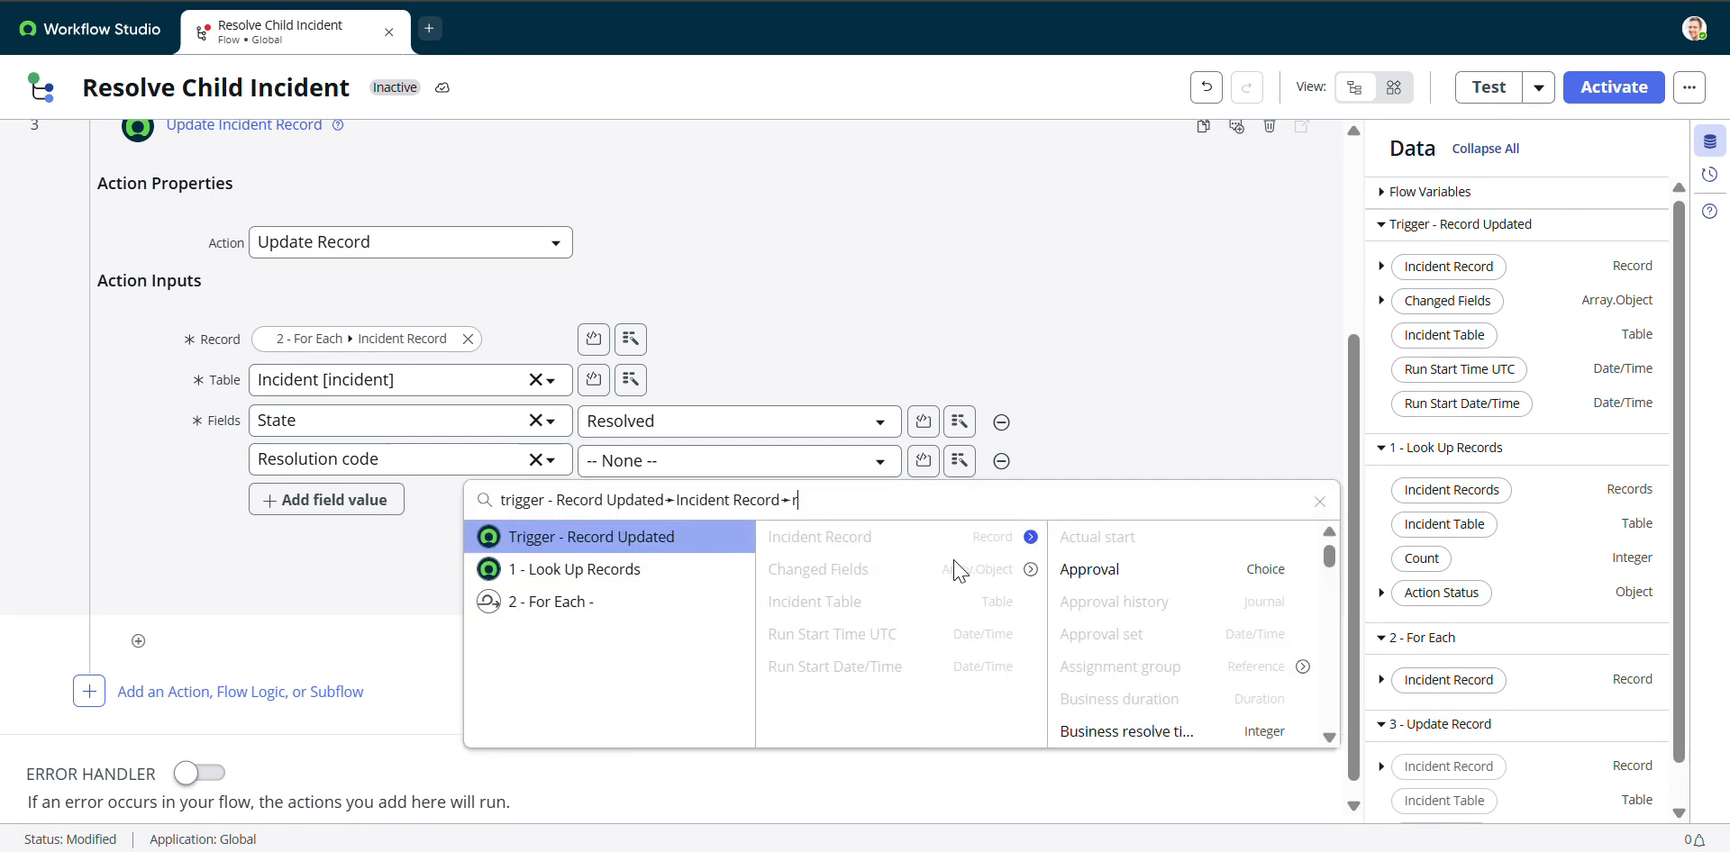
type("s")
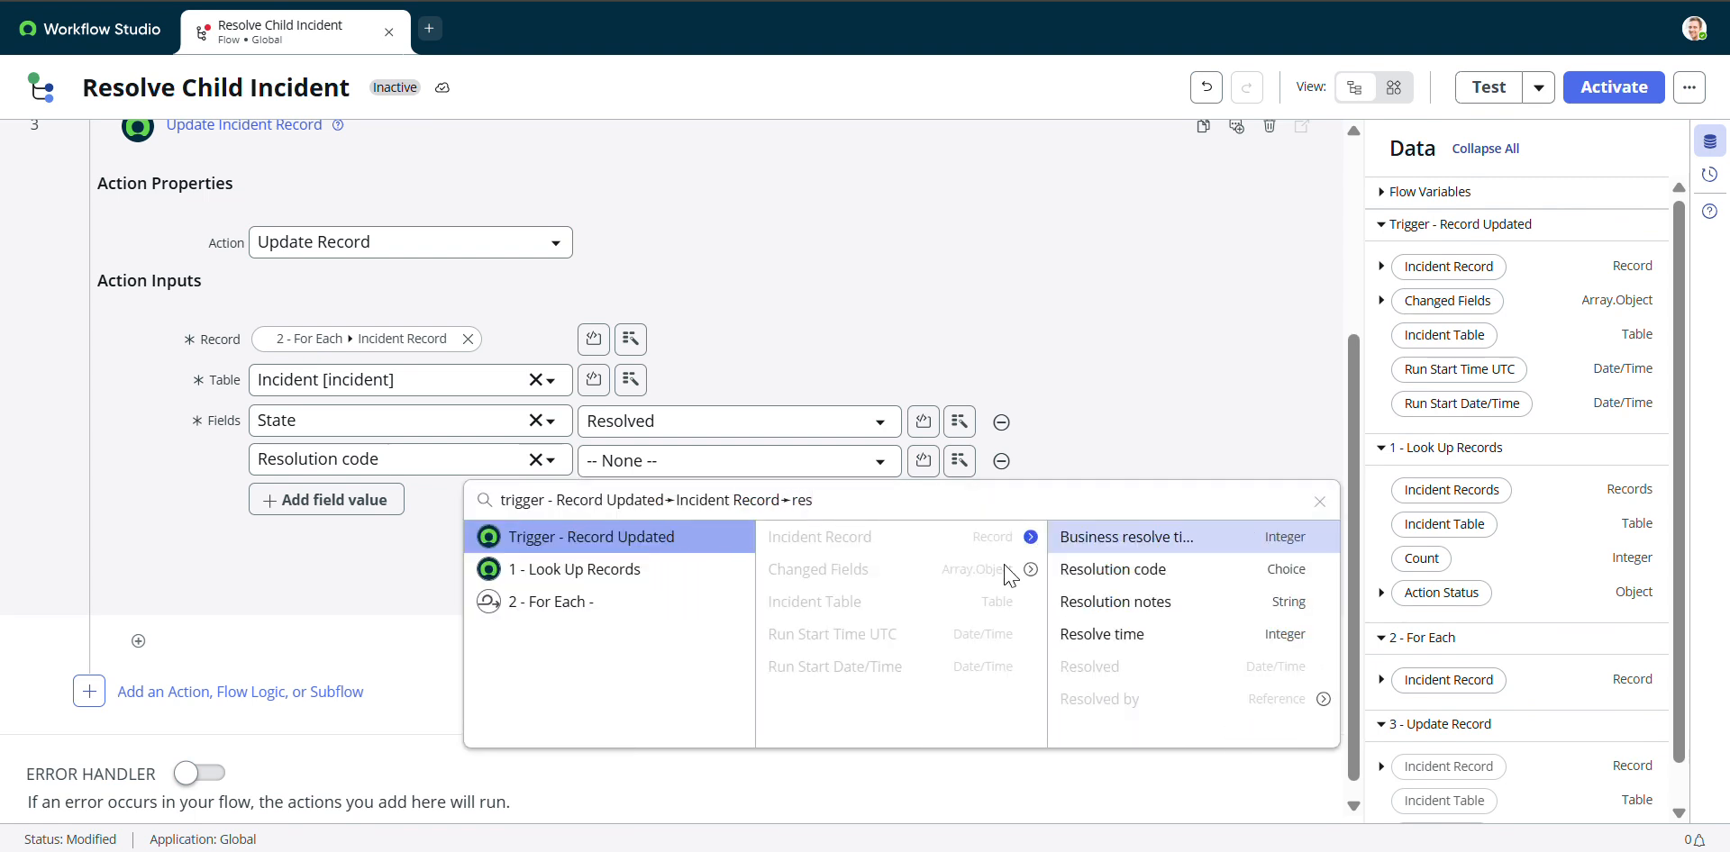
left_click(1132, 577)
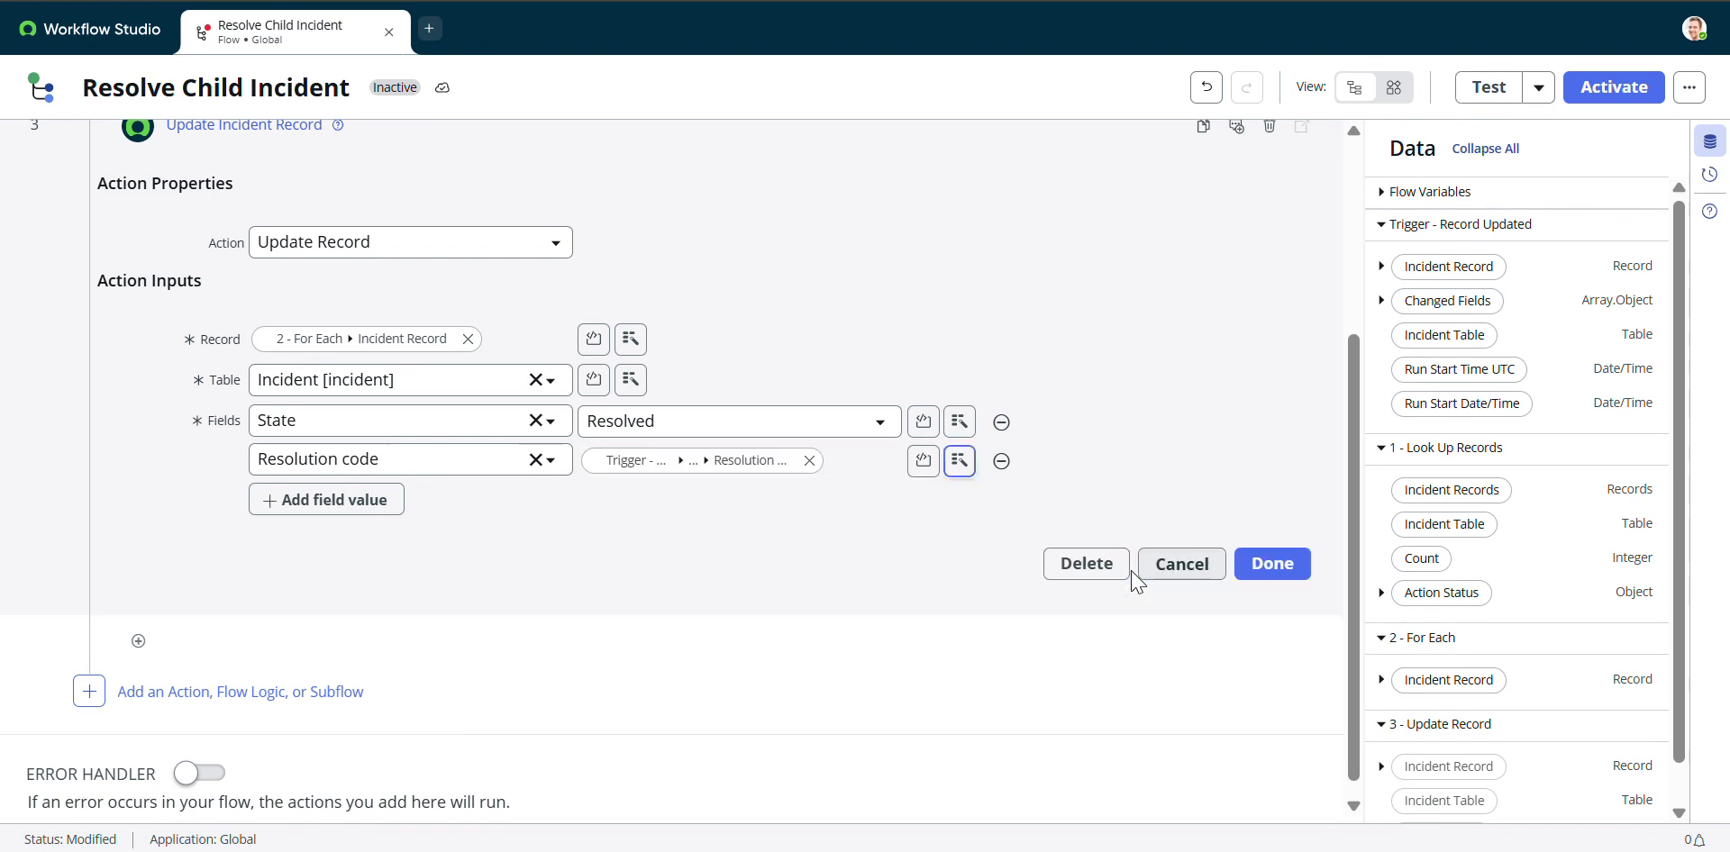
Add the Resolution notes field to the Update Record action
left_click(365, 503)
left_click(388, 518)
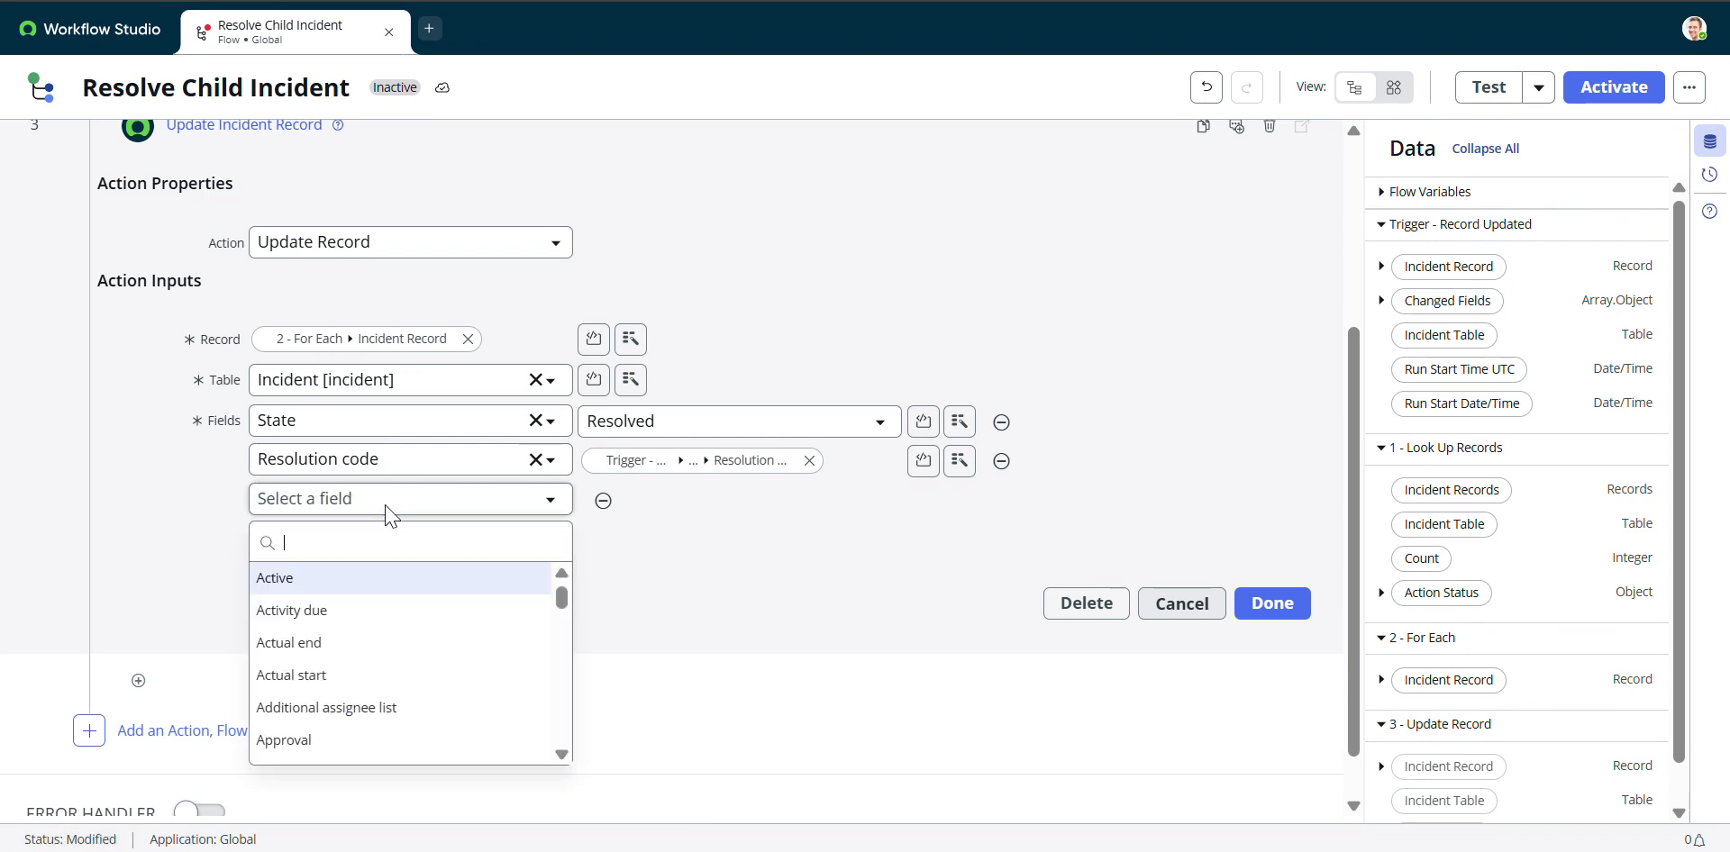
type("re")
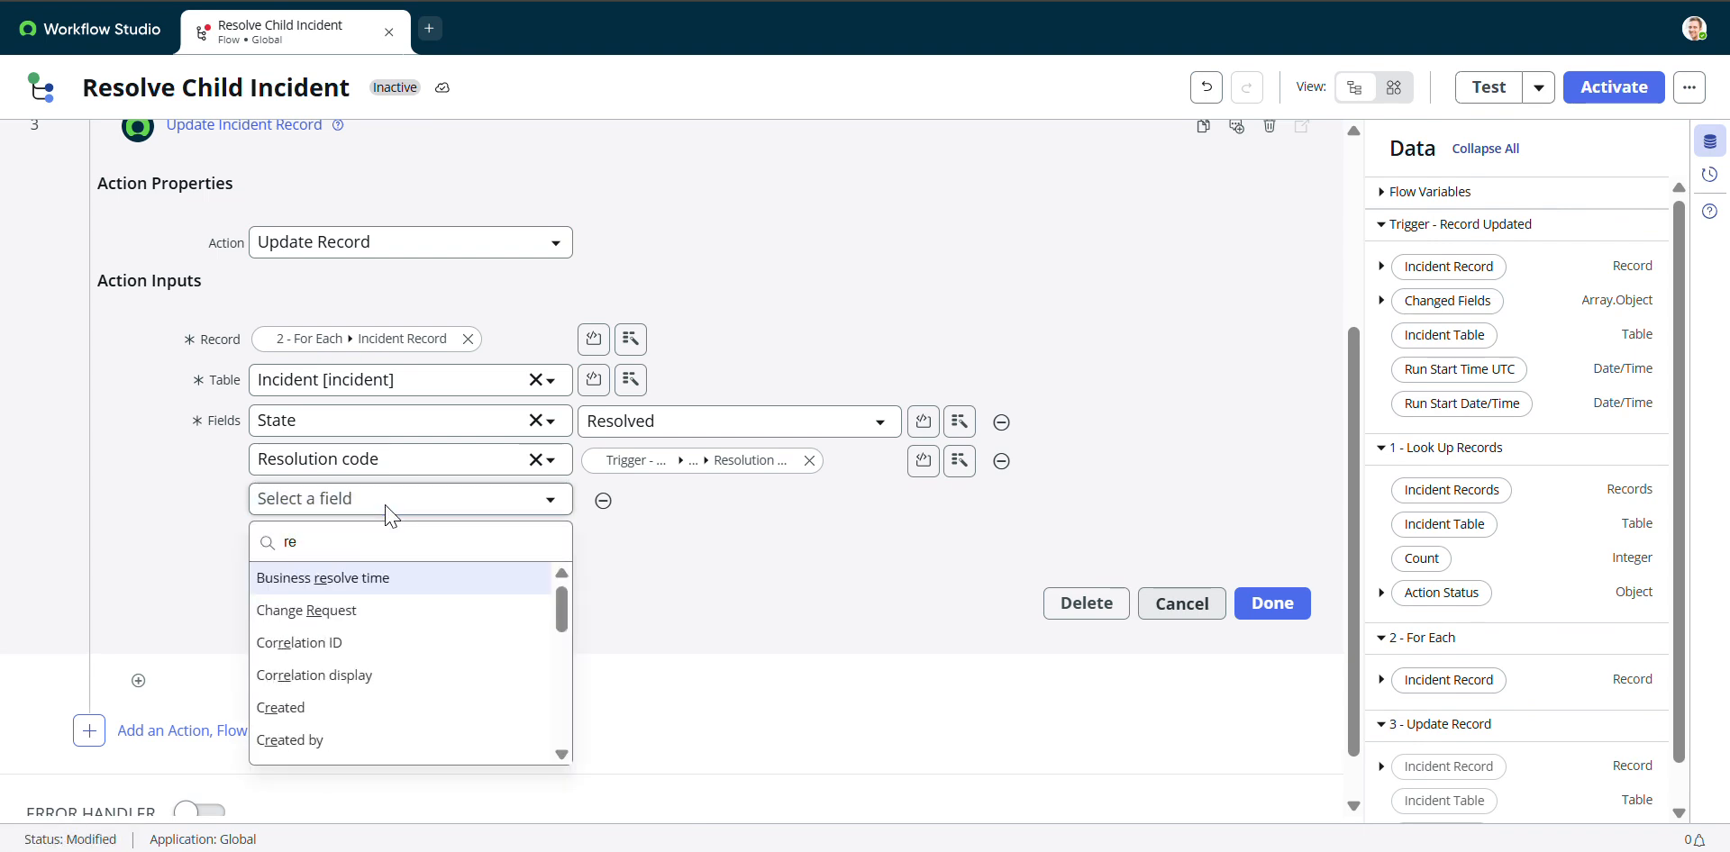
type("so")
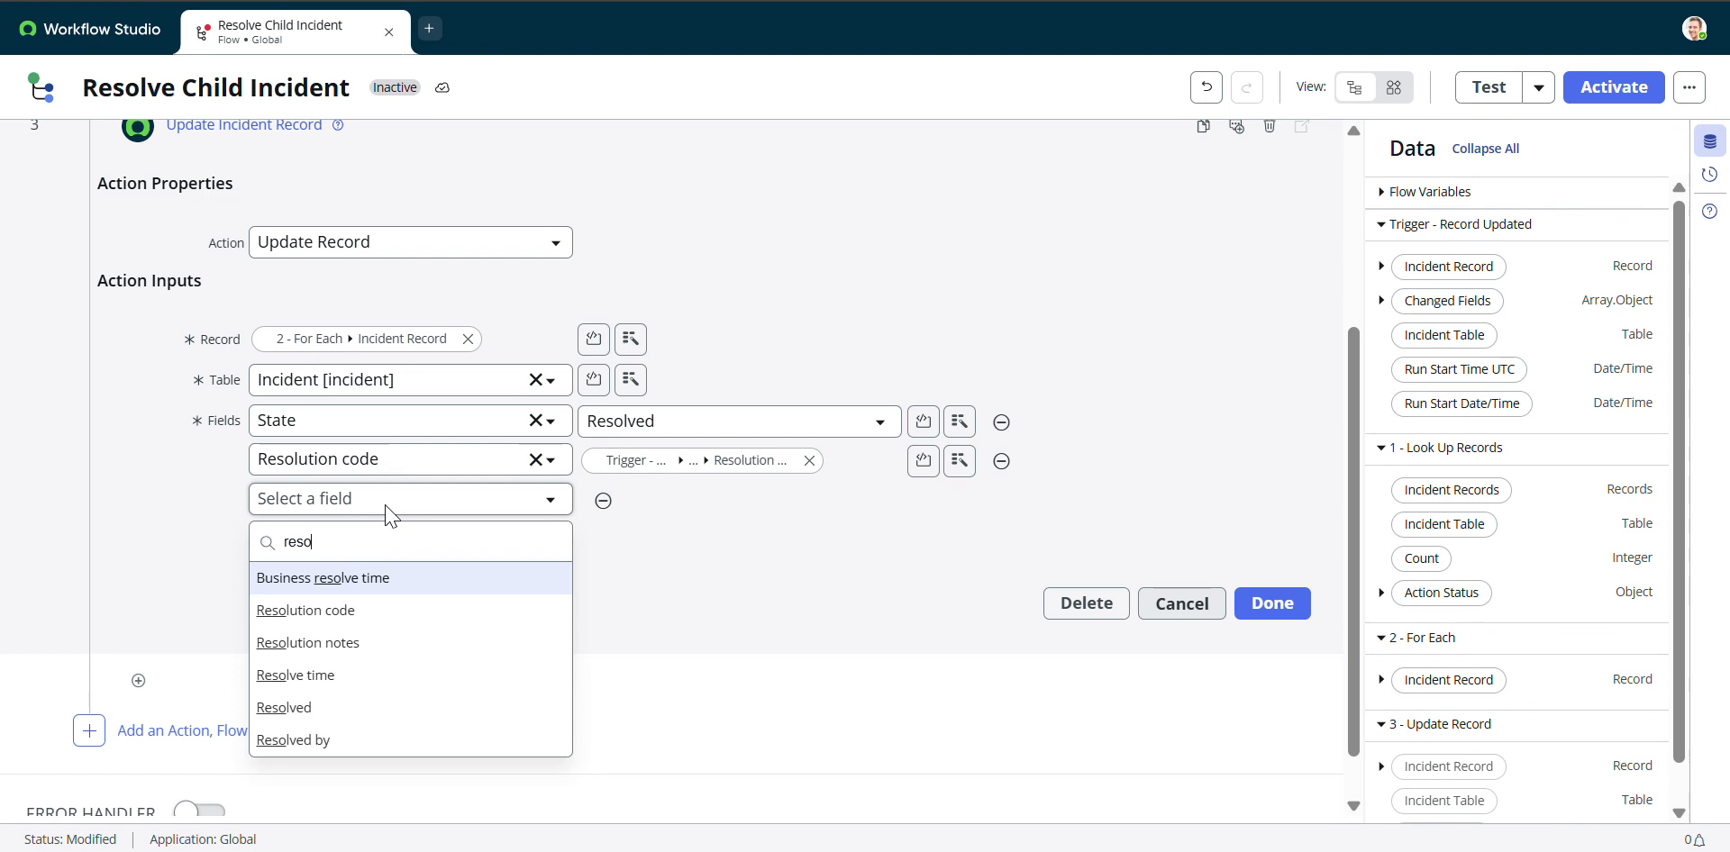
left_click(339, 642)
Set the Resolution notes value to the Resolution notes data pill of the Trigger - Record Updated Incident Record
left_click(962, 503)
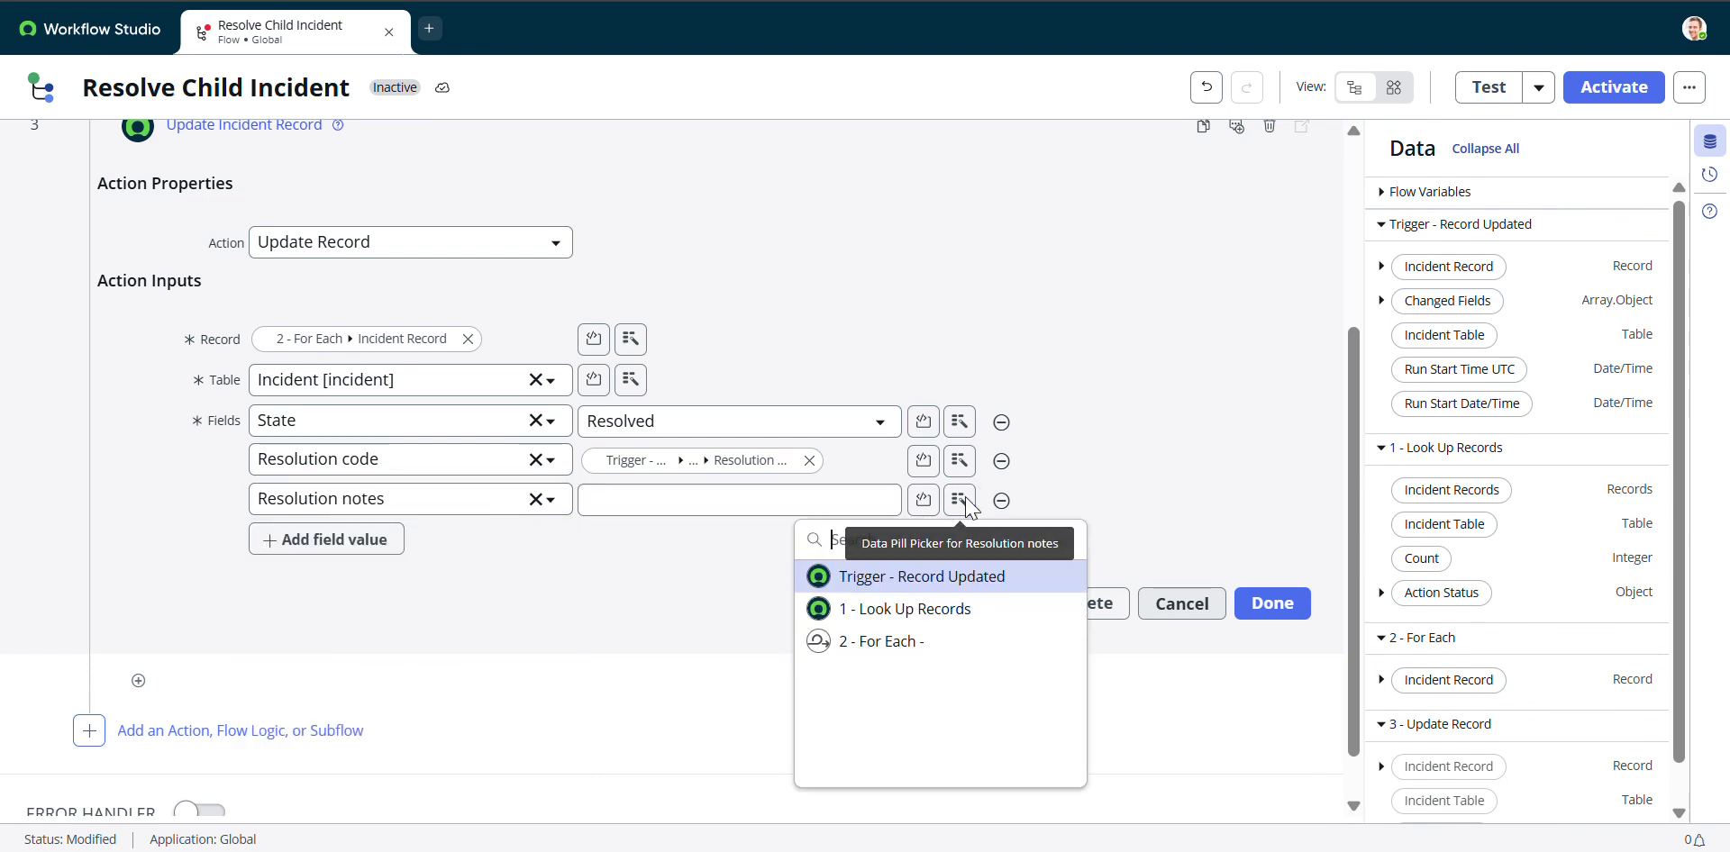
left_click(930, 587)
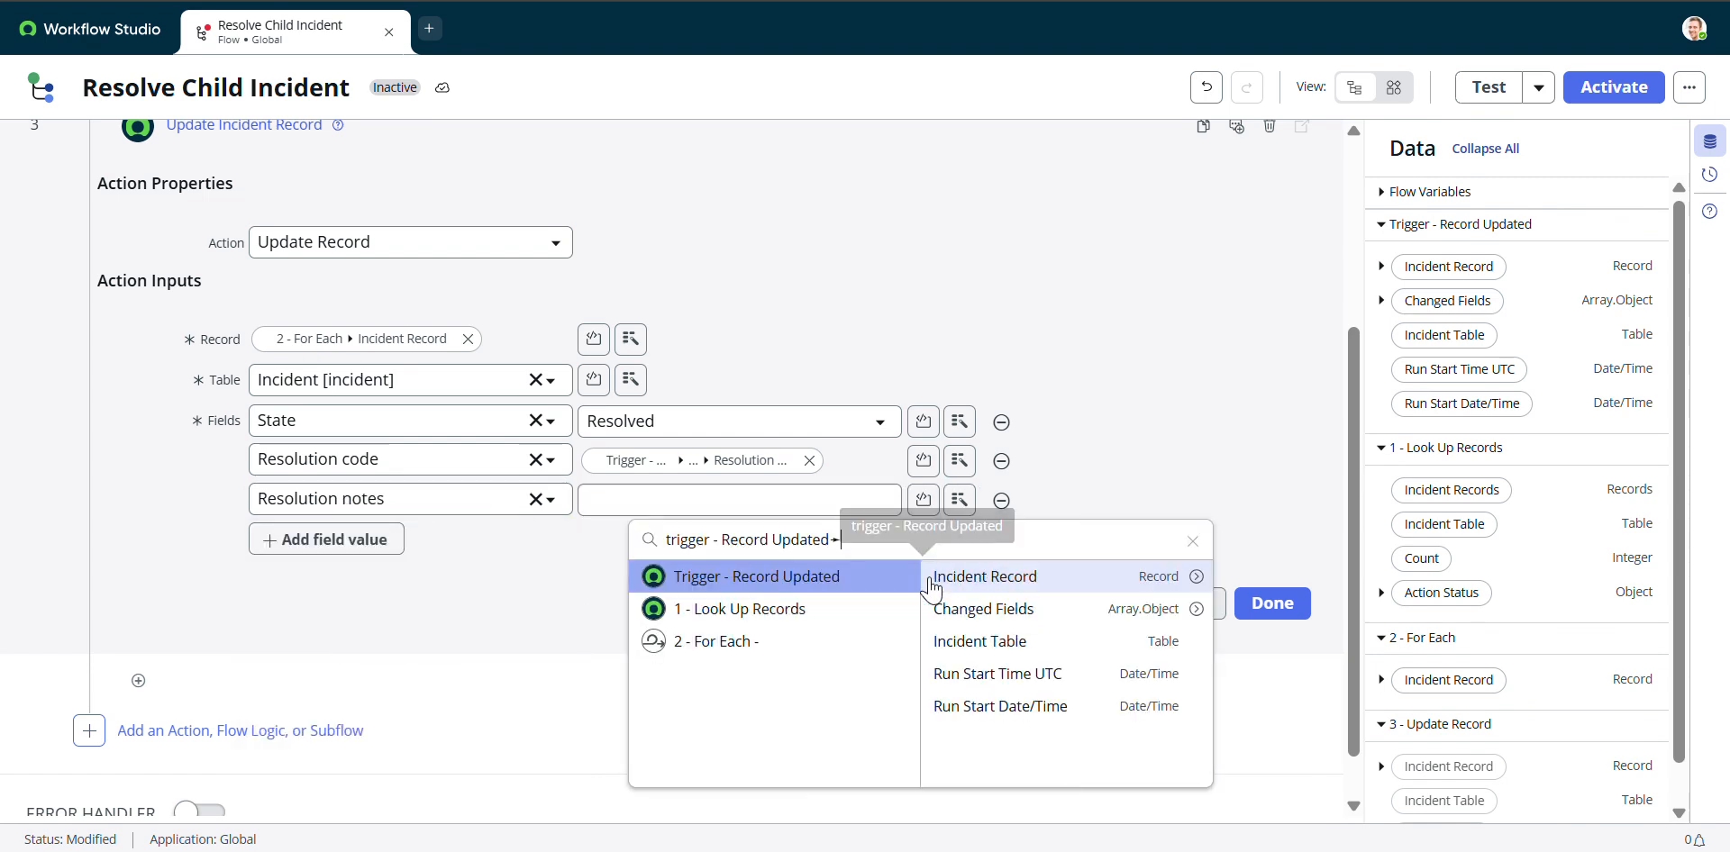
left_click(1196, 578)
type("res")
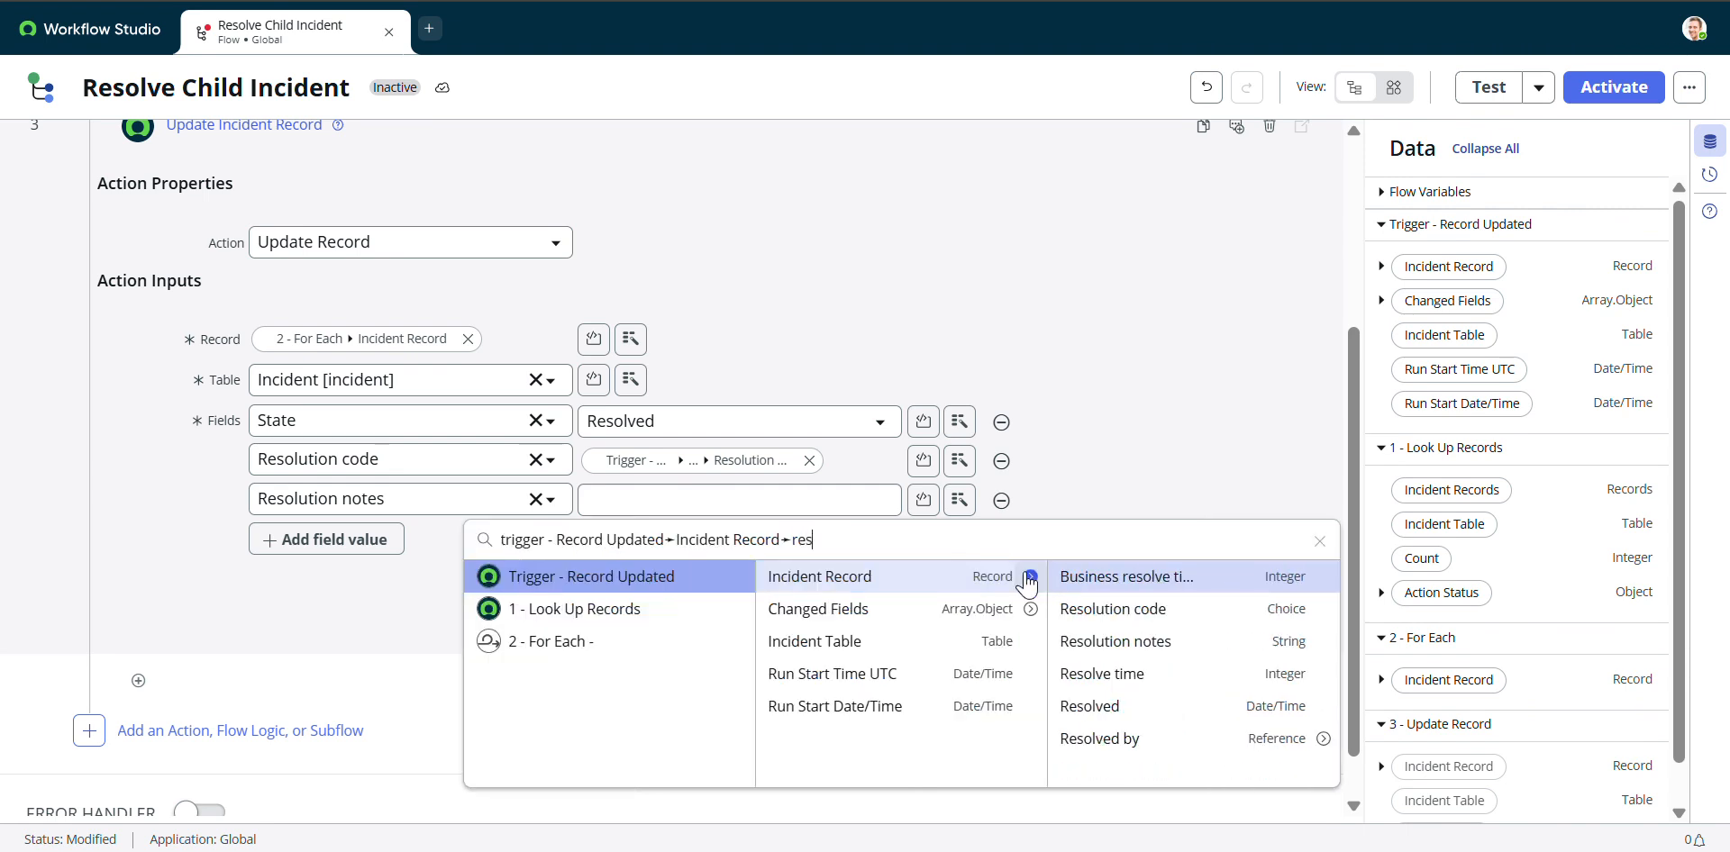
type("o")
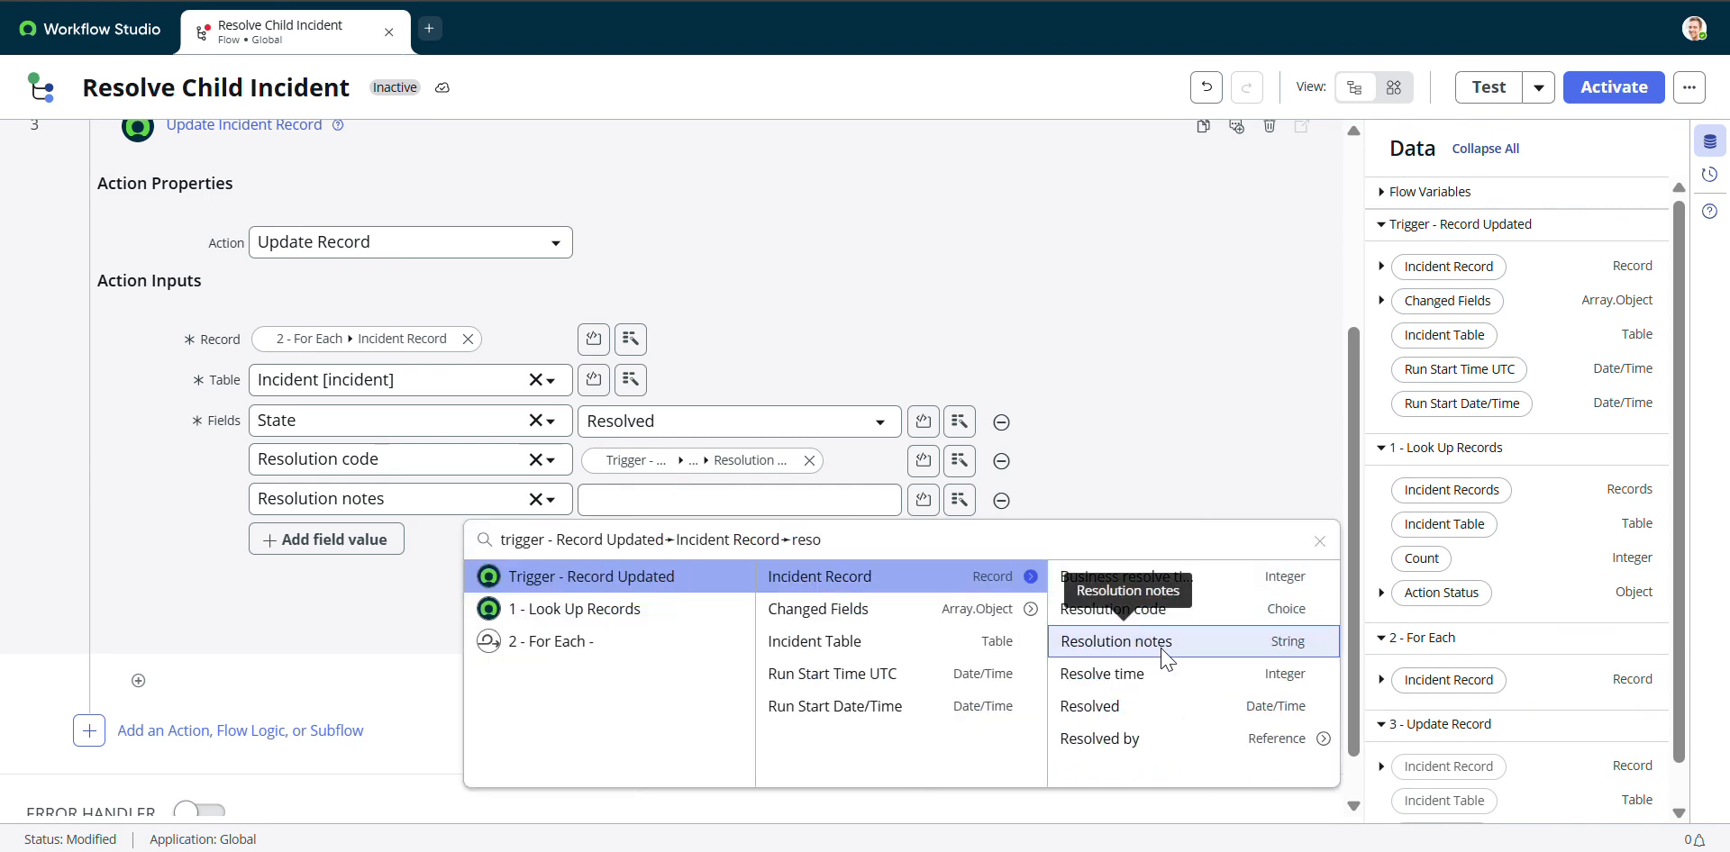
left_click(1117, 641)
Finish the Update Record action and activate the Resolve Child Incident flow
left_click(1271, 605)
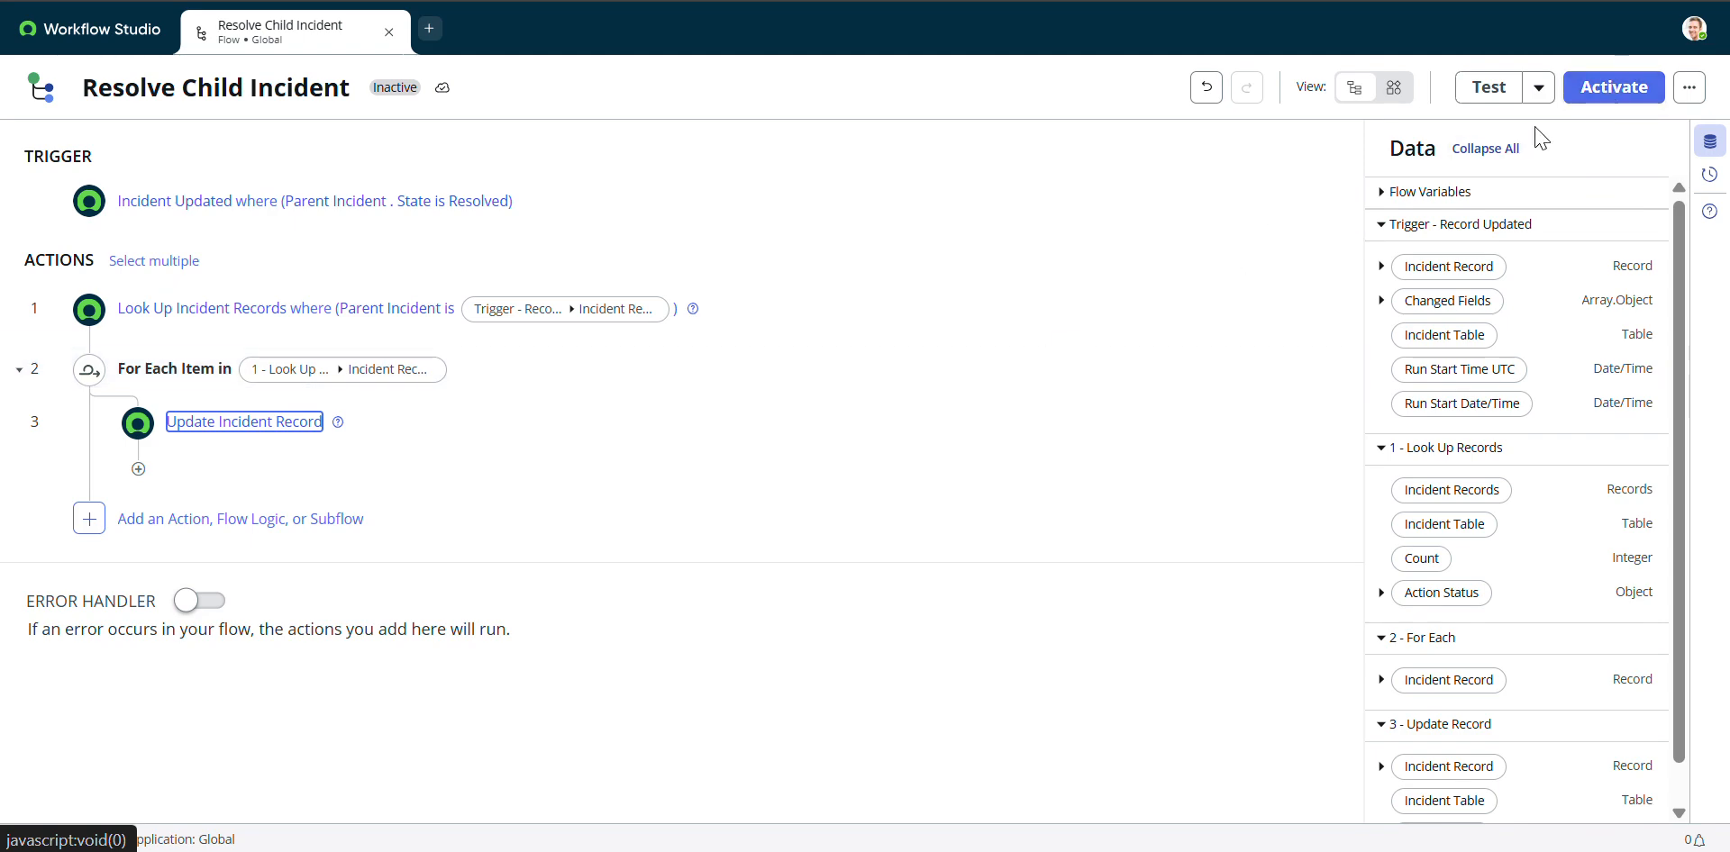
left_click(1608, 90)
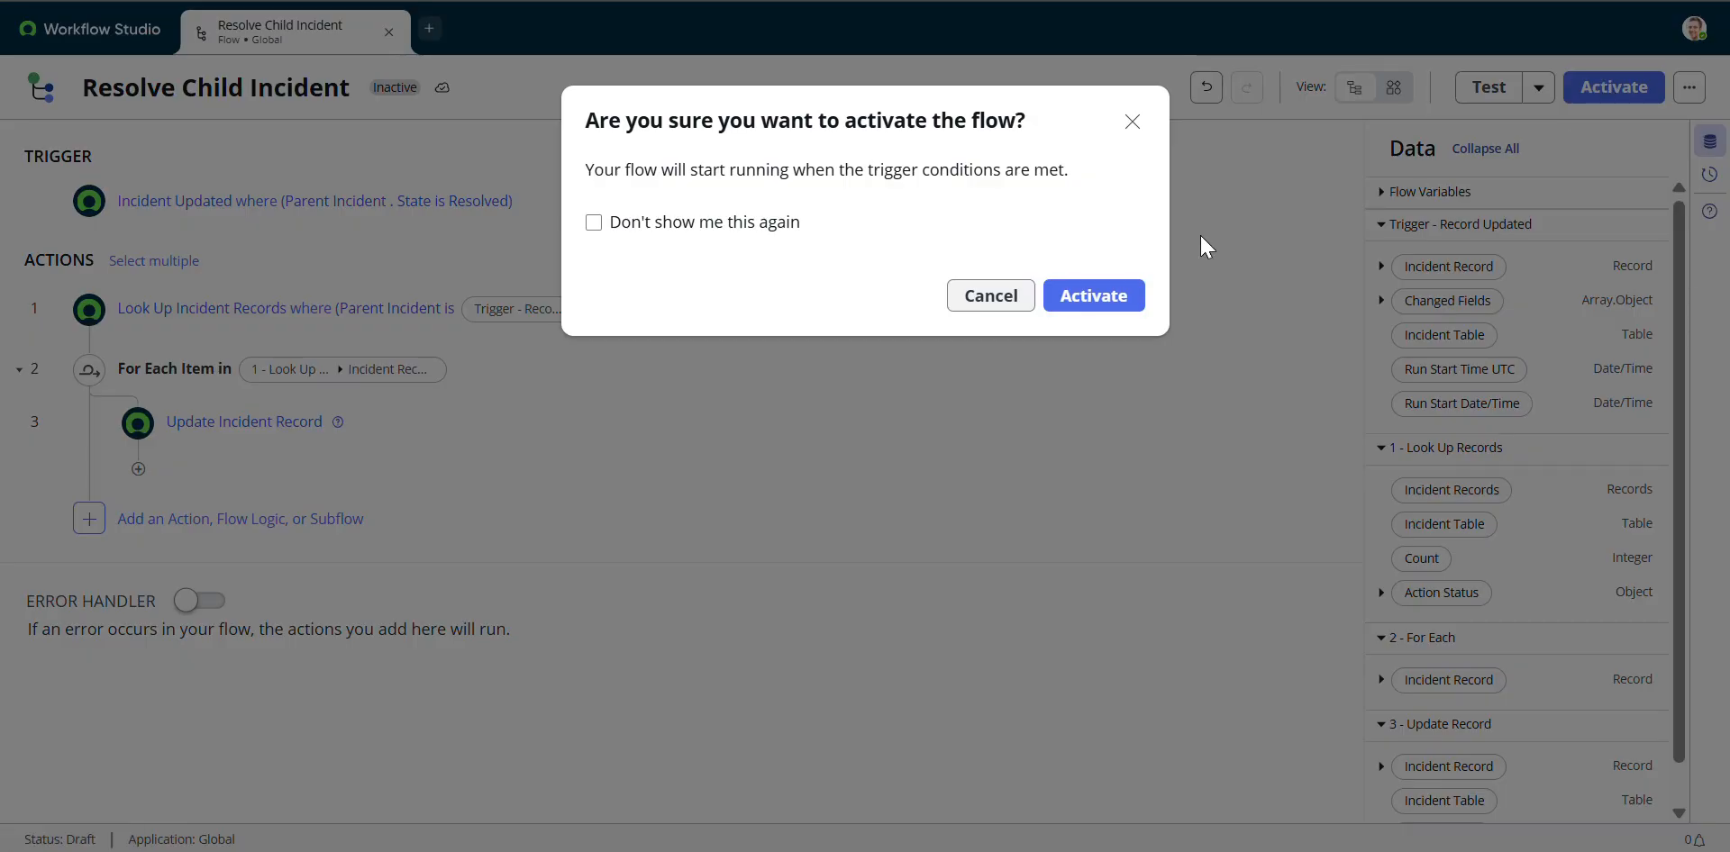
left_click(1101, 304)
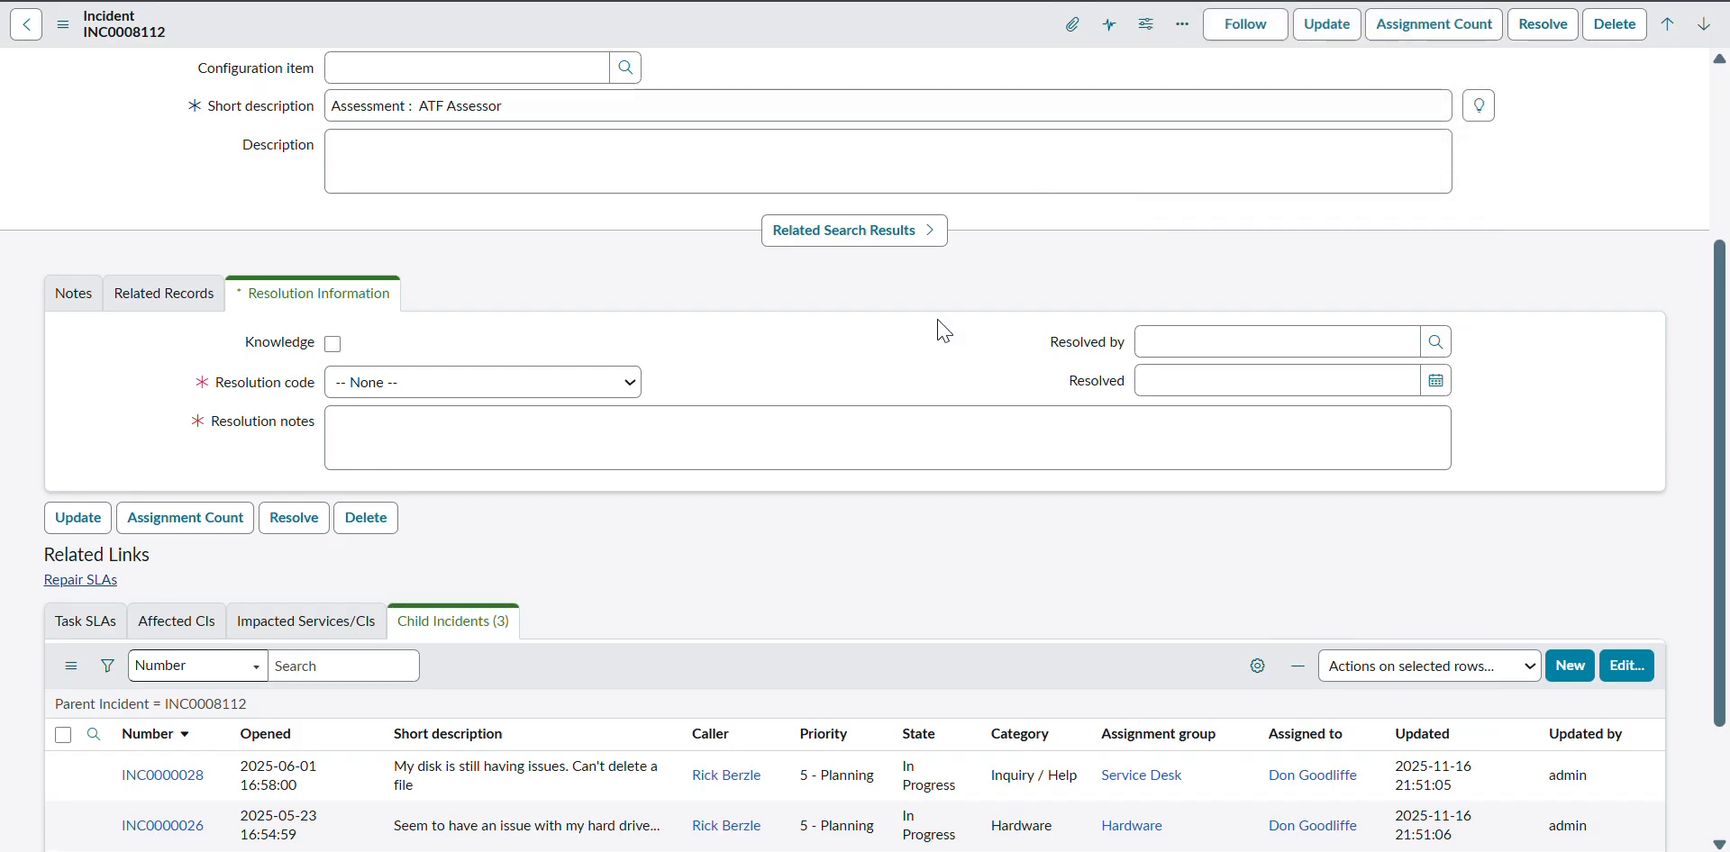
Reload parent incident INC0008112 without saving and check the State of its child incidents
scroll(901, 360, "up", 4)
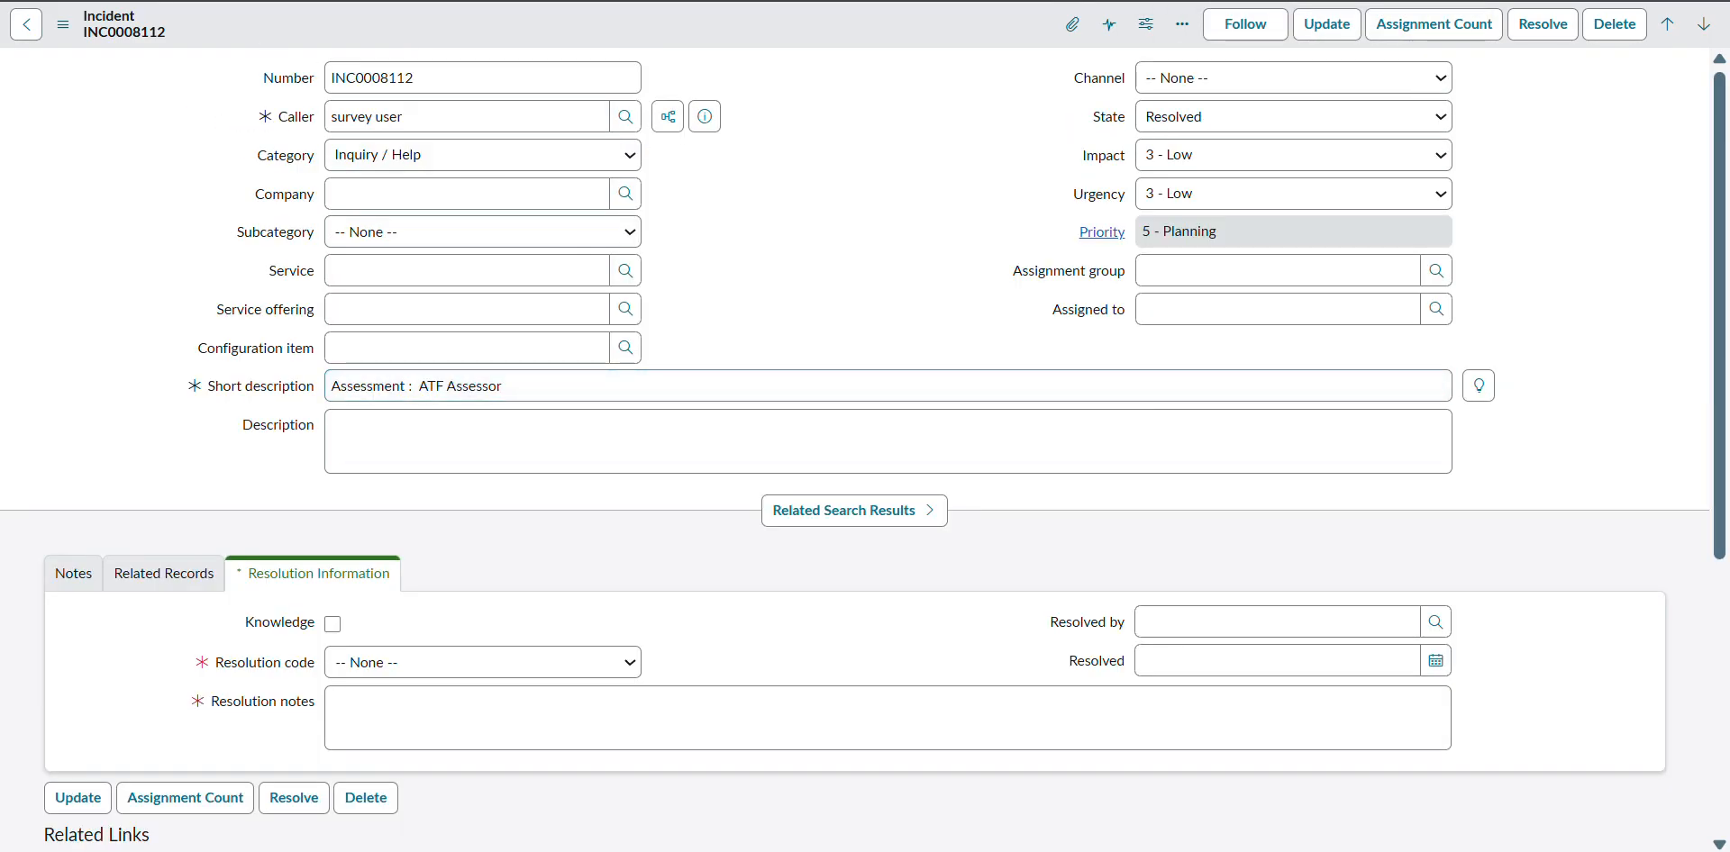
key("F5")
left_click(982, 96)
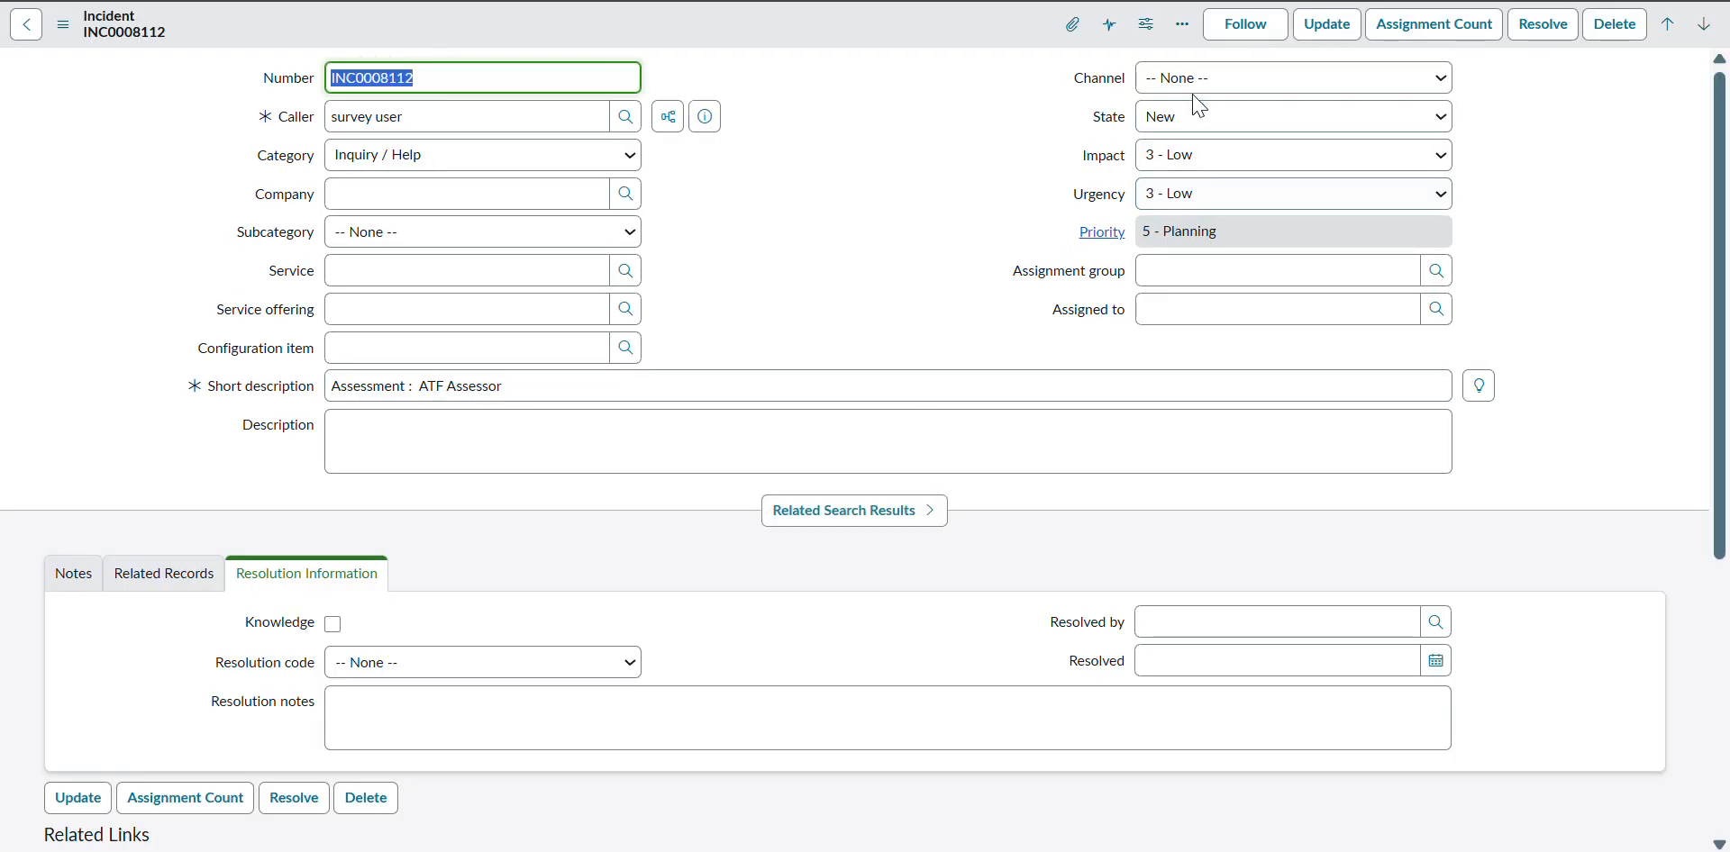
scroll(865, 386, "down", 5)
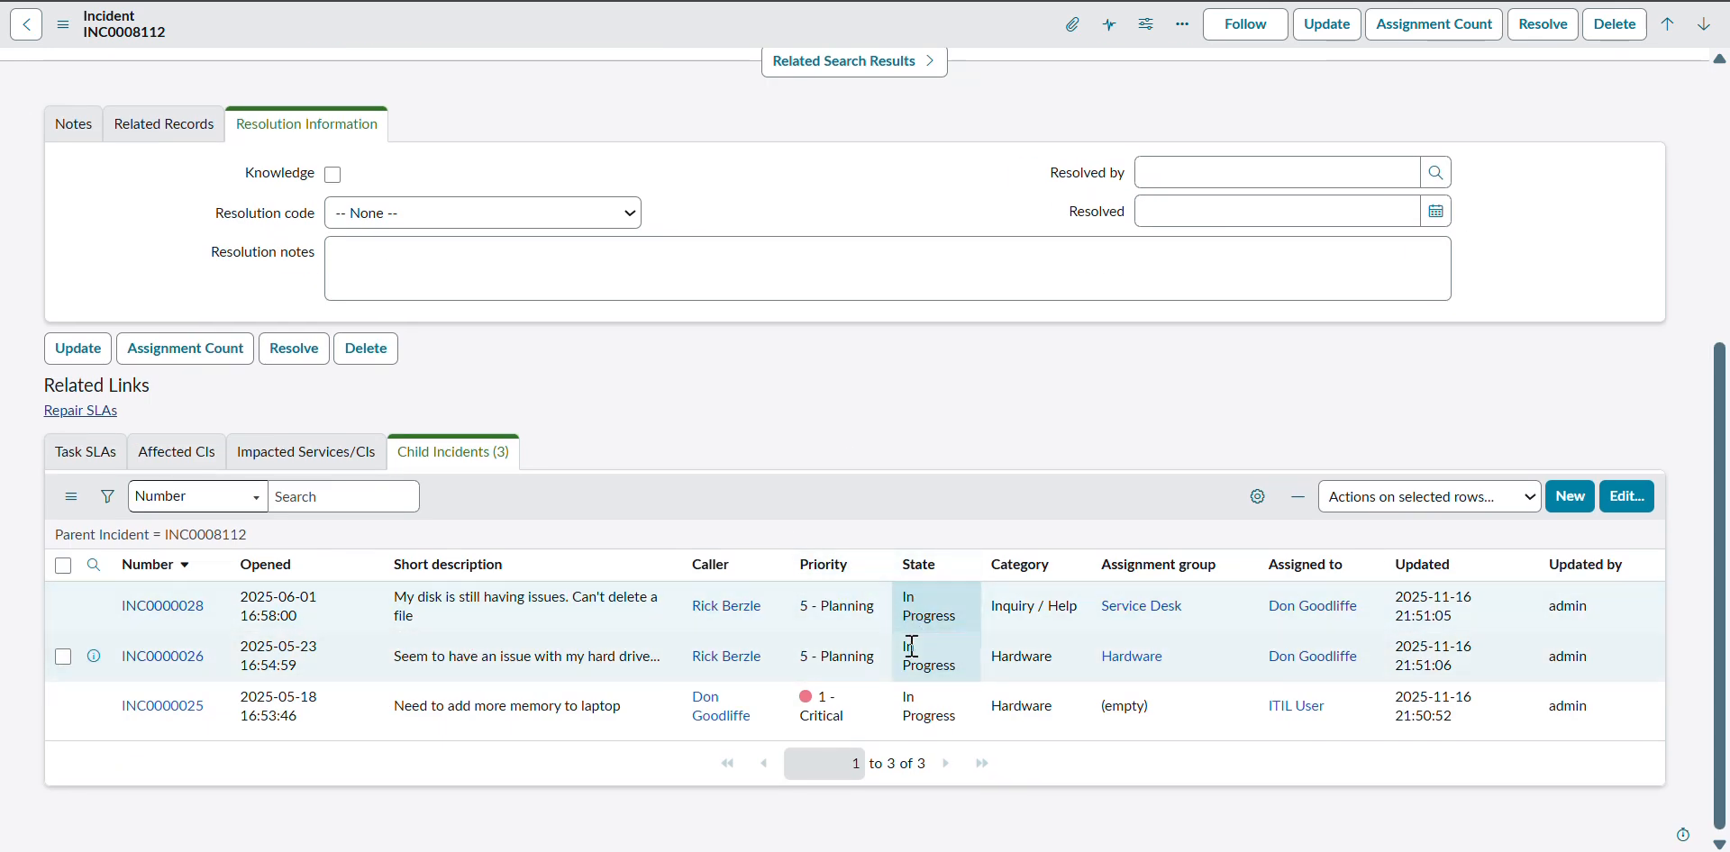
scroll(911, 495, "up", 2)
scroll(911, 496, "down", 2)
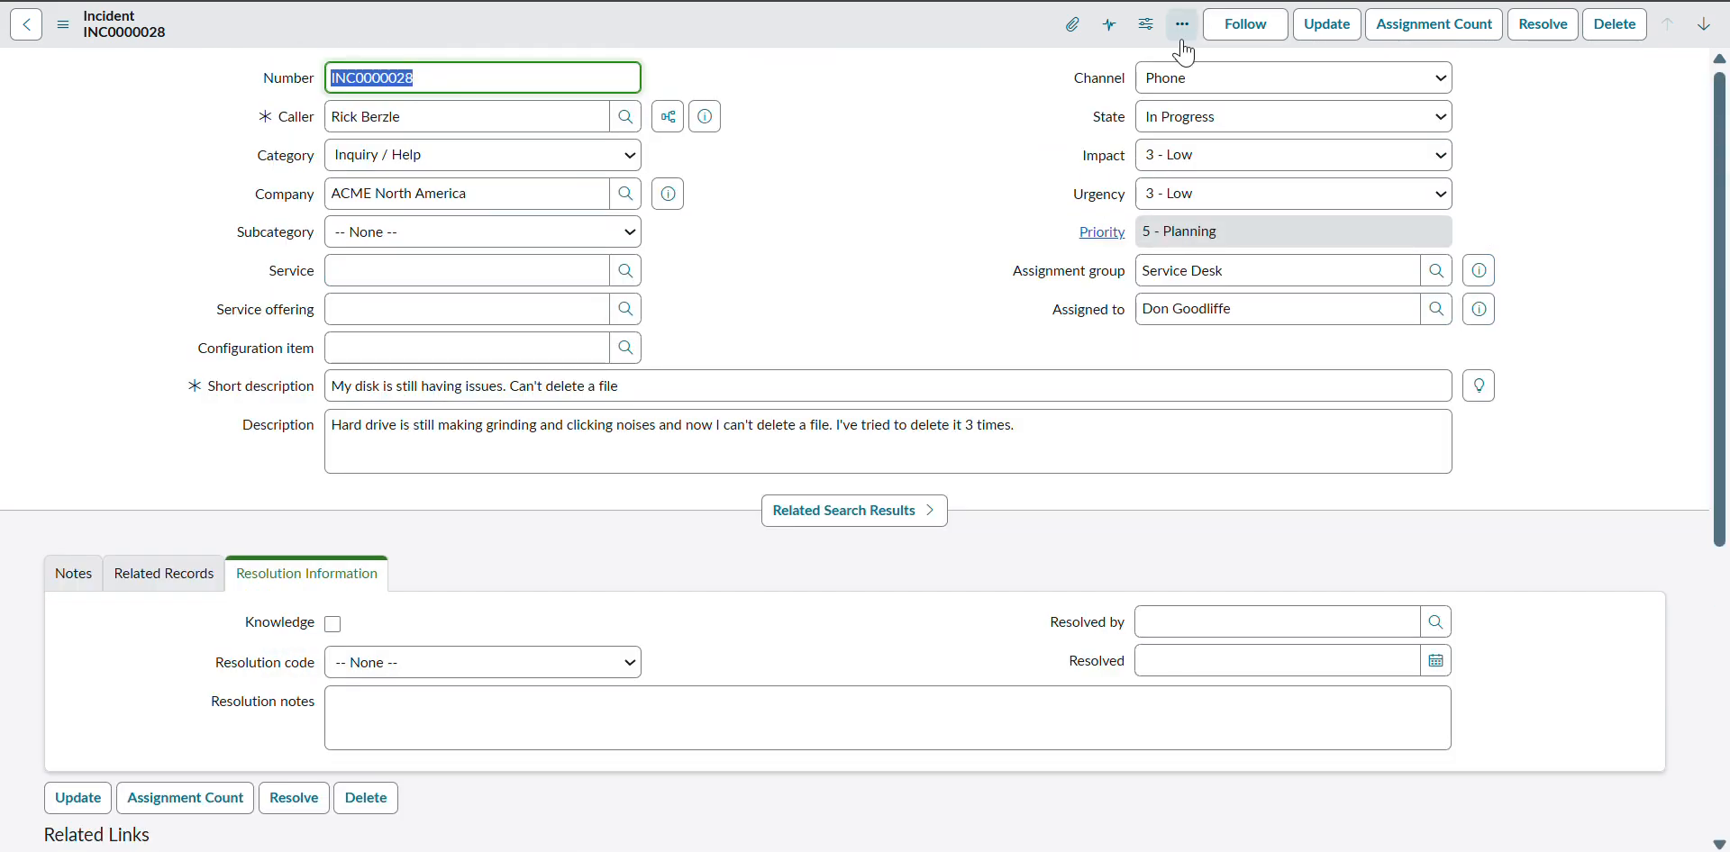
On child incident INC0000028, check the resolution fields and the field changes in the Notes activity history
scroll(768, 491, "down", 5)
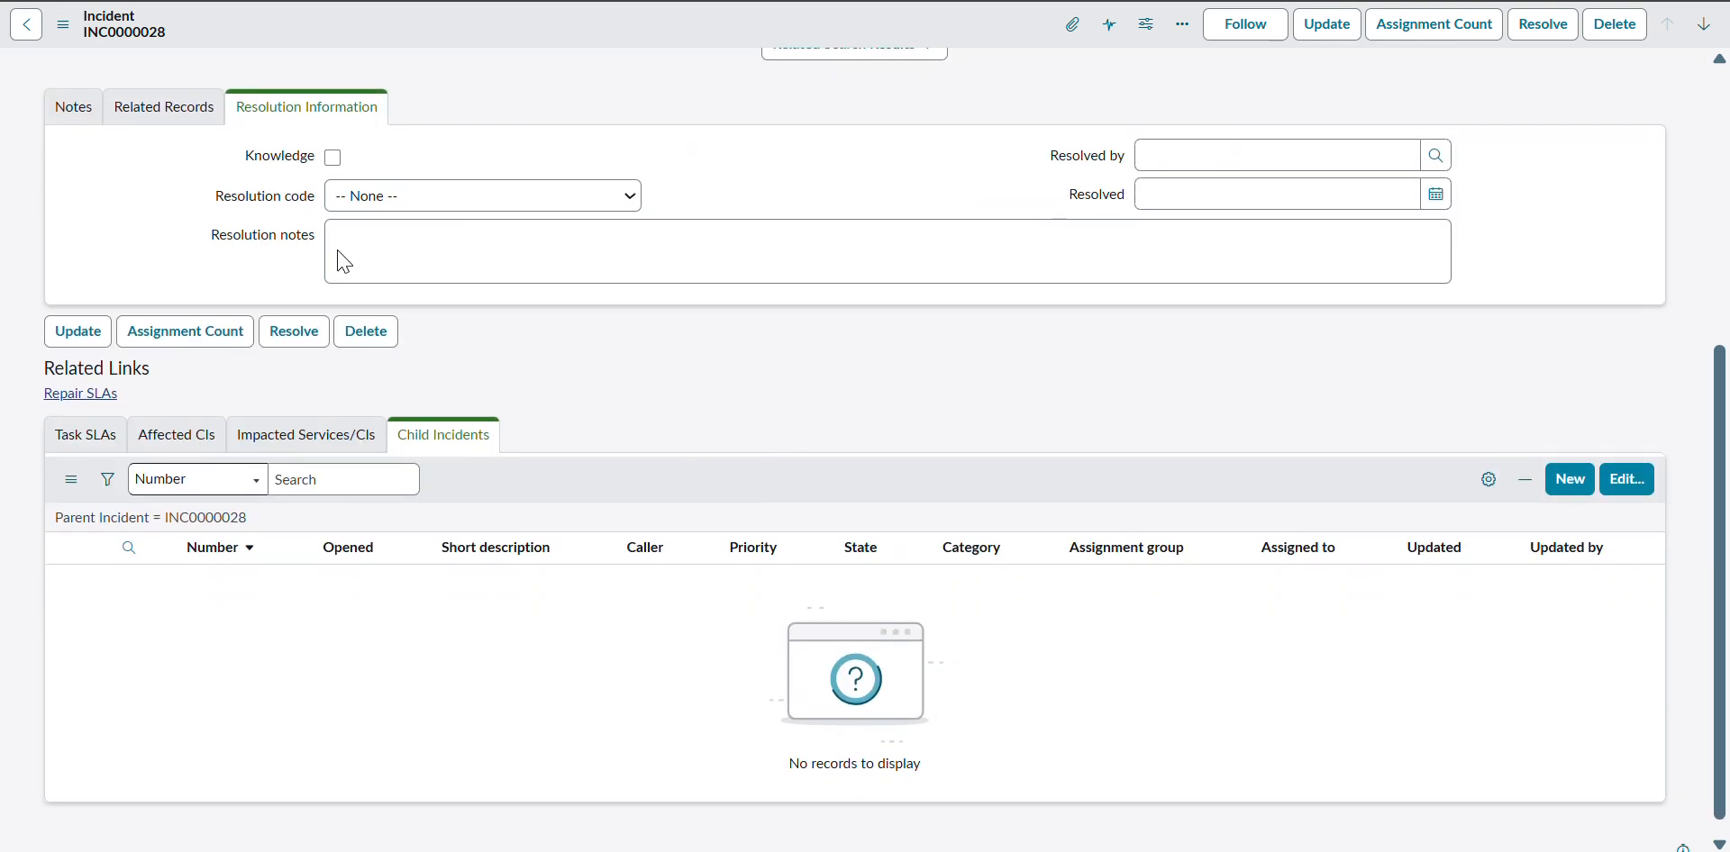
left_click(67, 116)
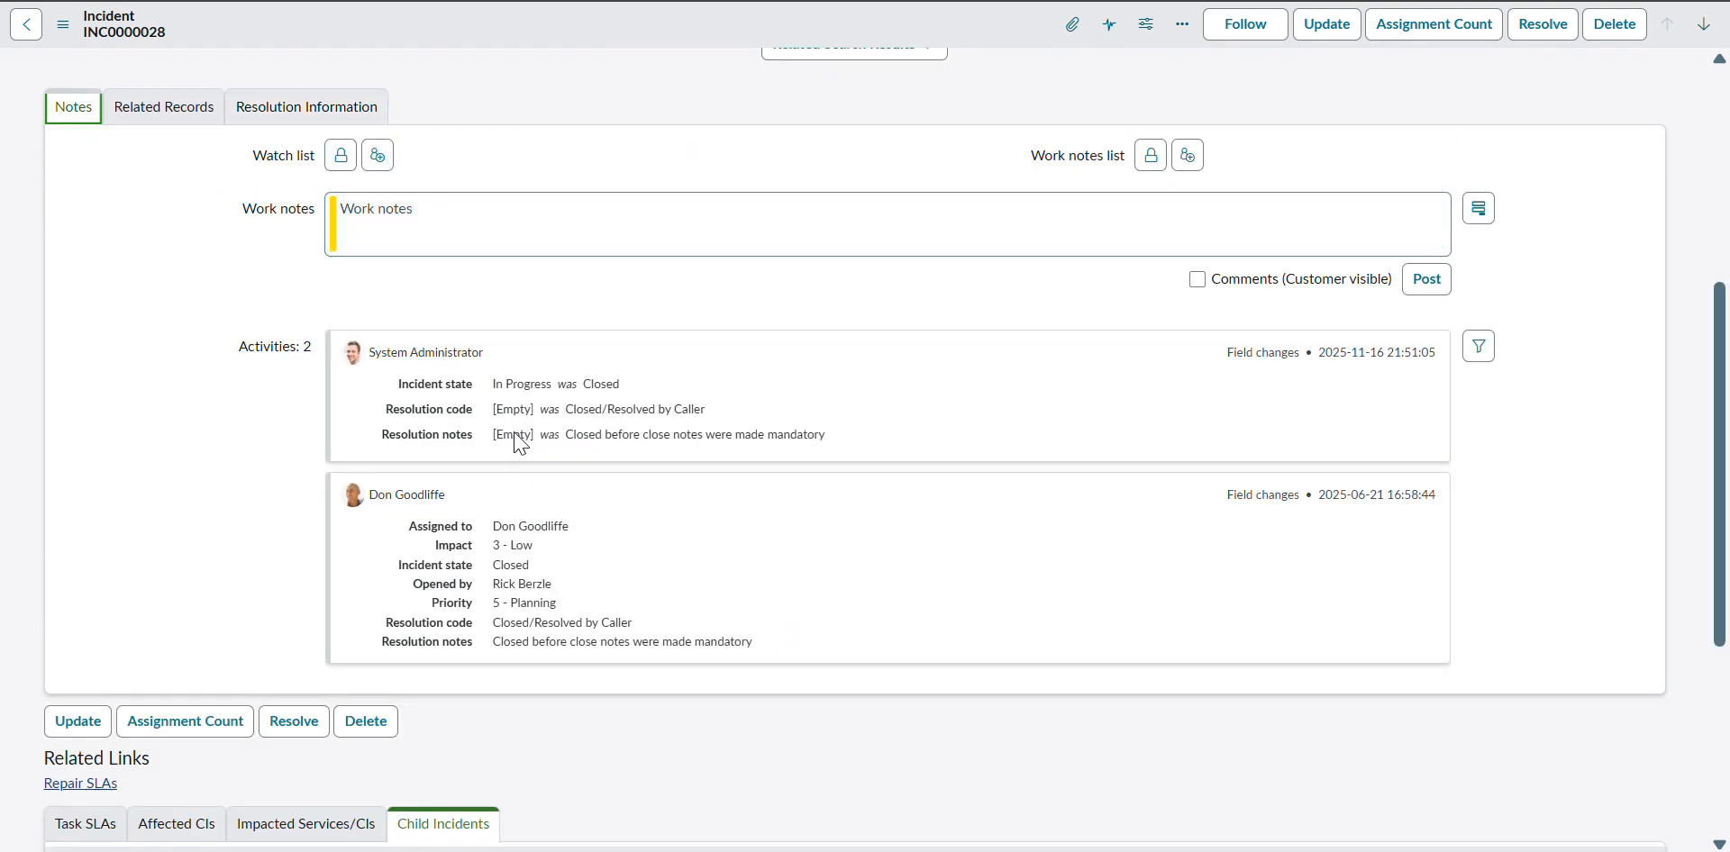
left_click_drag(827, 437, 449, 411)
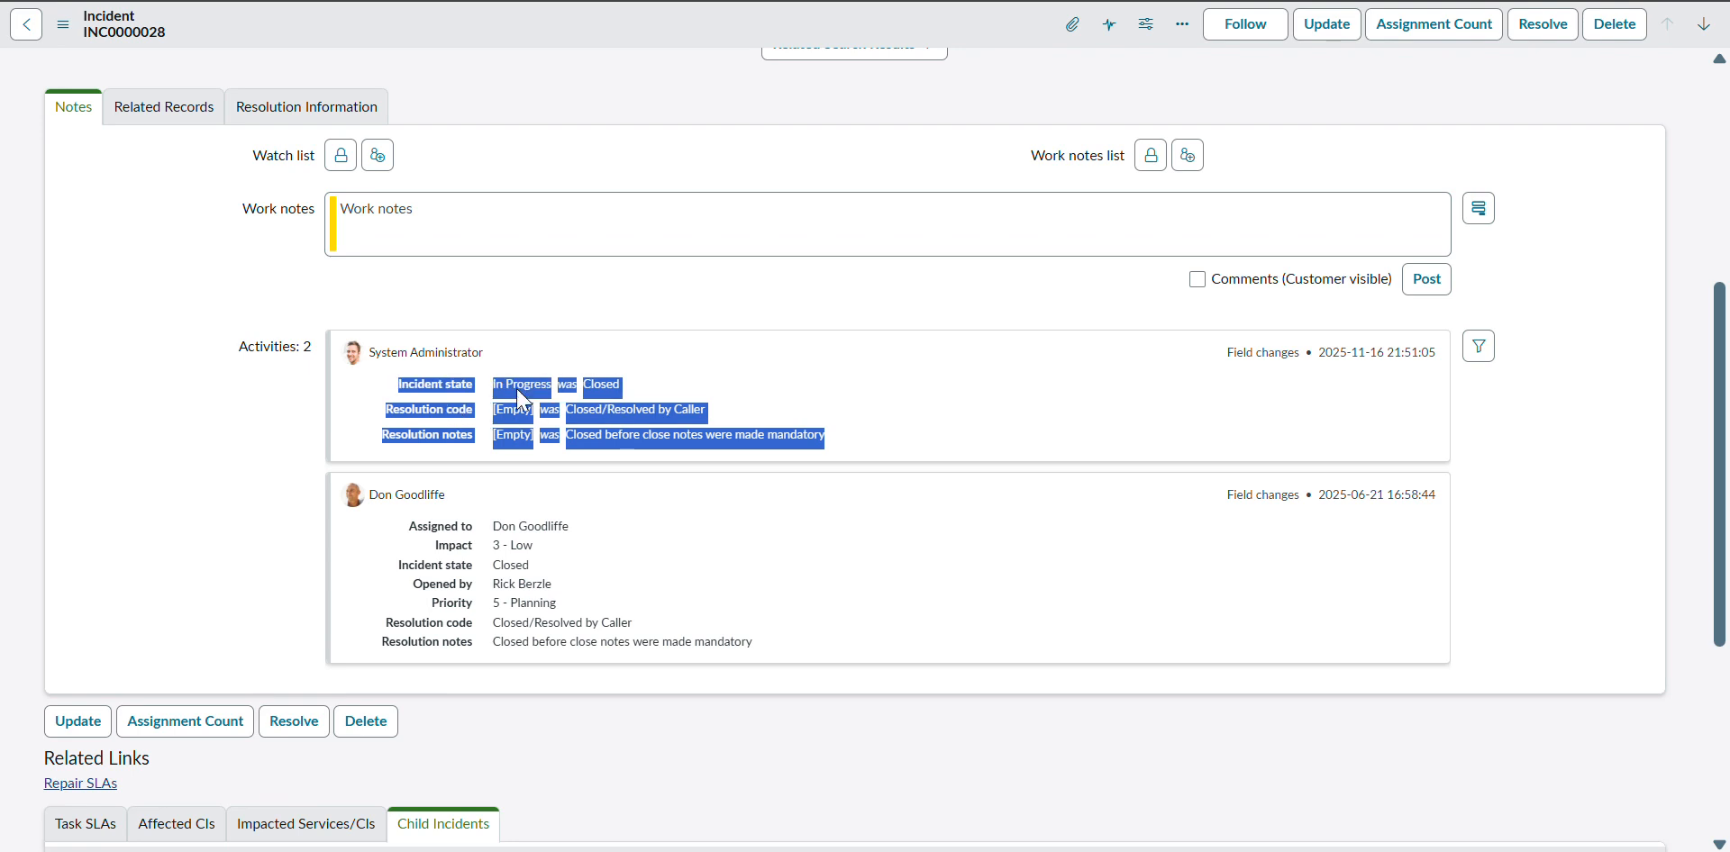
scroll(538, 367, "up", 2)
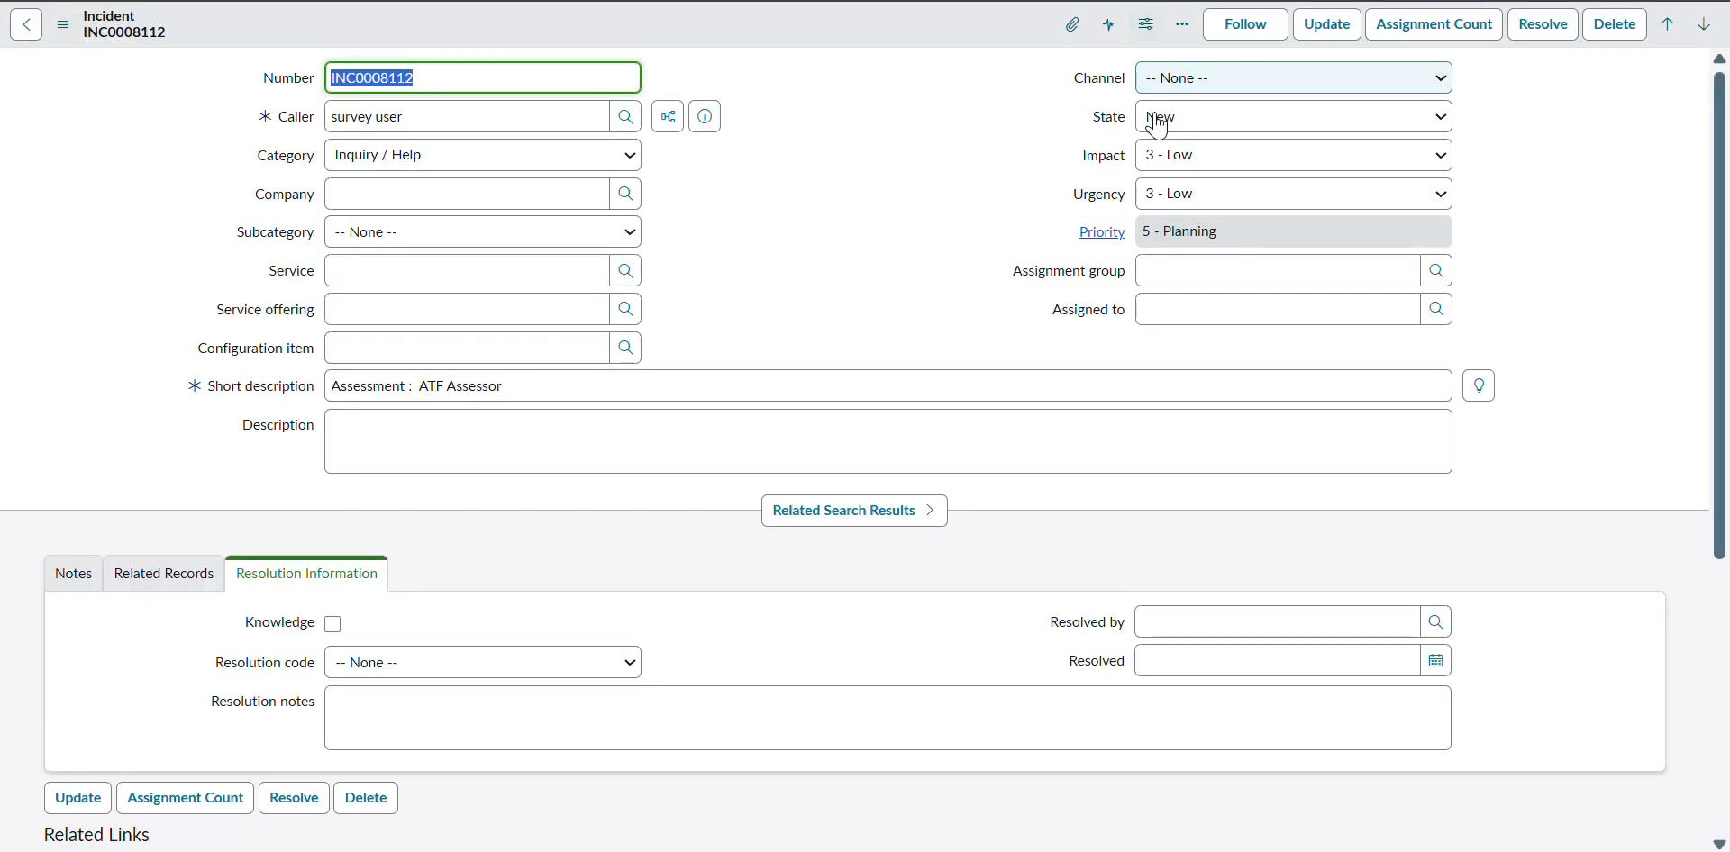
On parent incident INC0008112, set State to Resolved and Resolution code to Resolved by caller
left_click(1183, 118)
left_click(1180, 249)
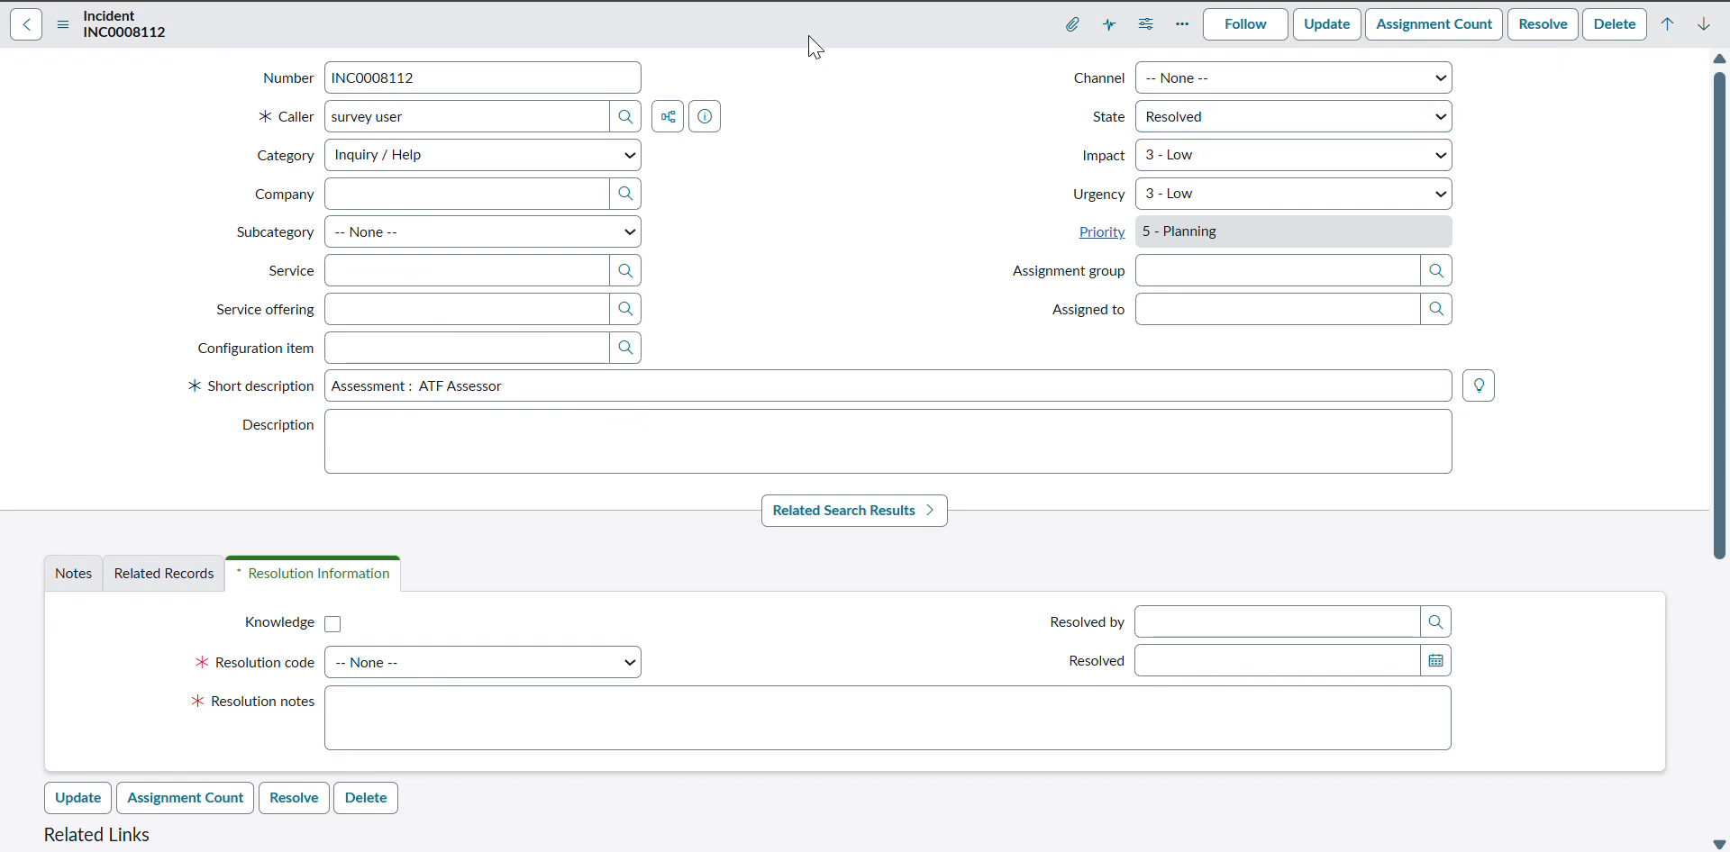
left_click(498, 667)
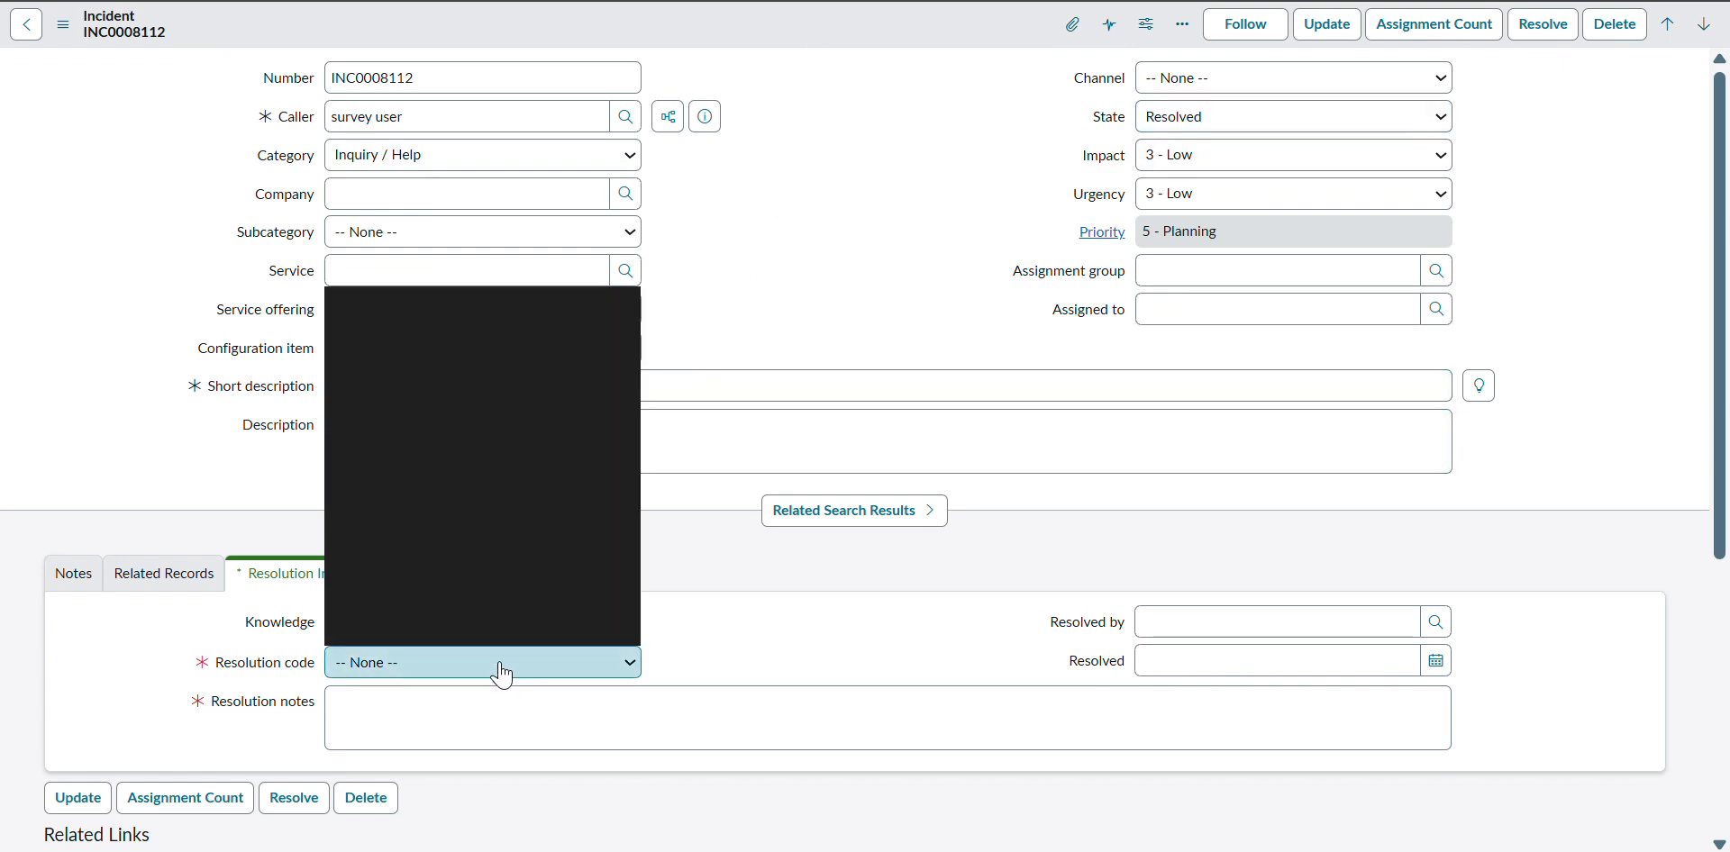
left_click(458, 435)
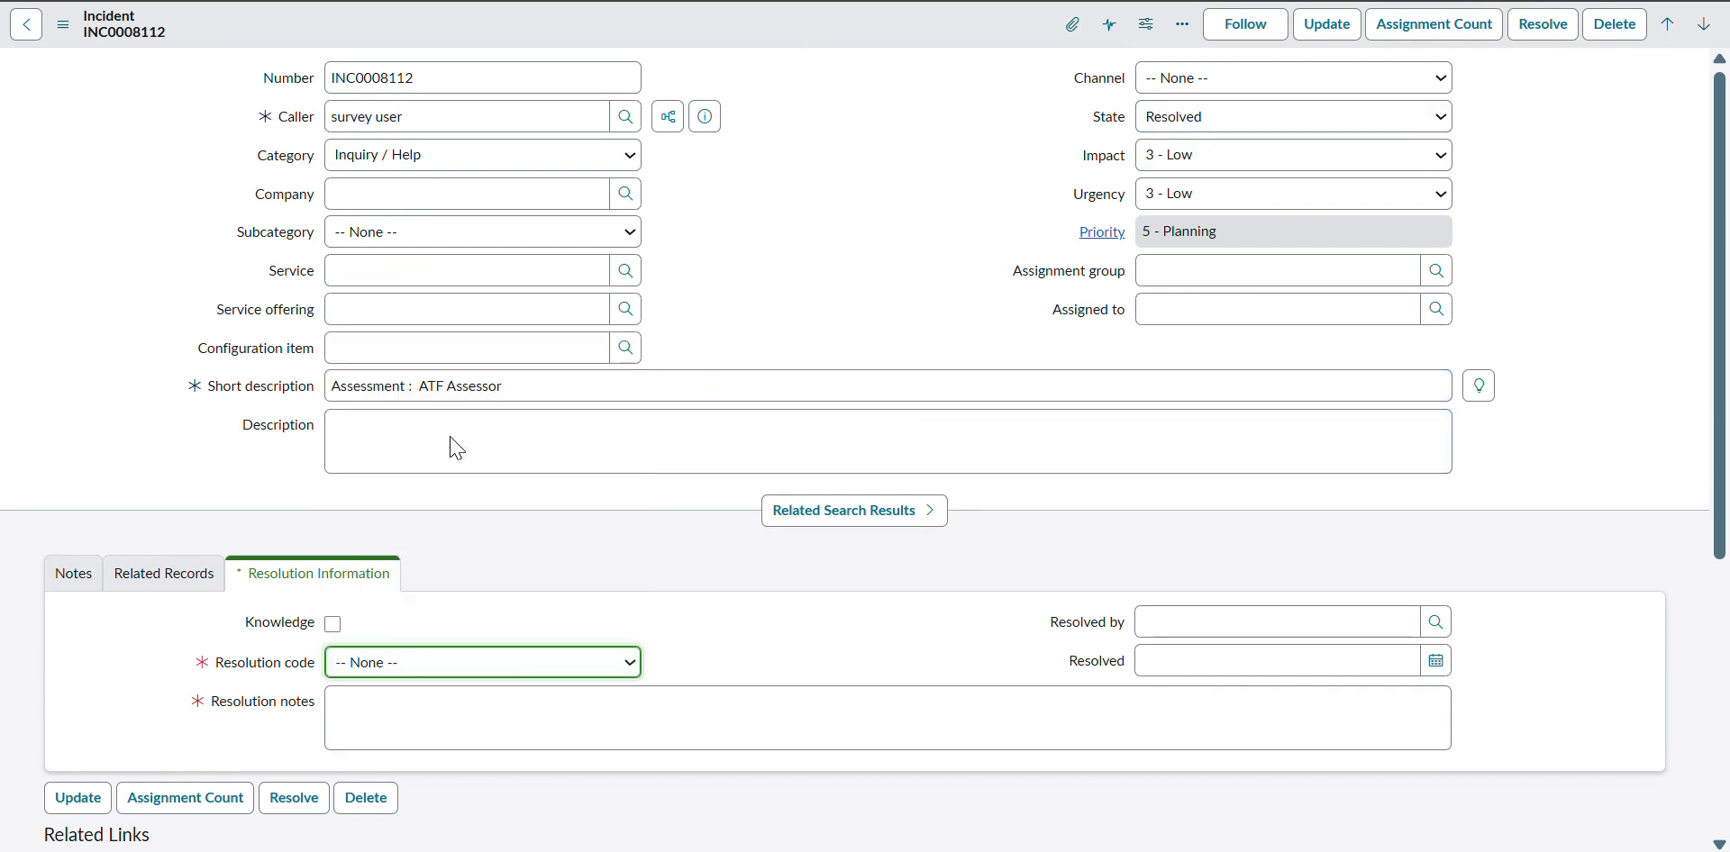
Enter Testing as the Resolution notes on parent incident INC0008112 and save the record
scroll(532, 598, "down", 2)
left_click(440, 518)
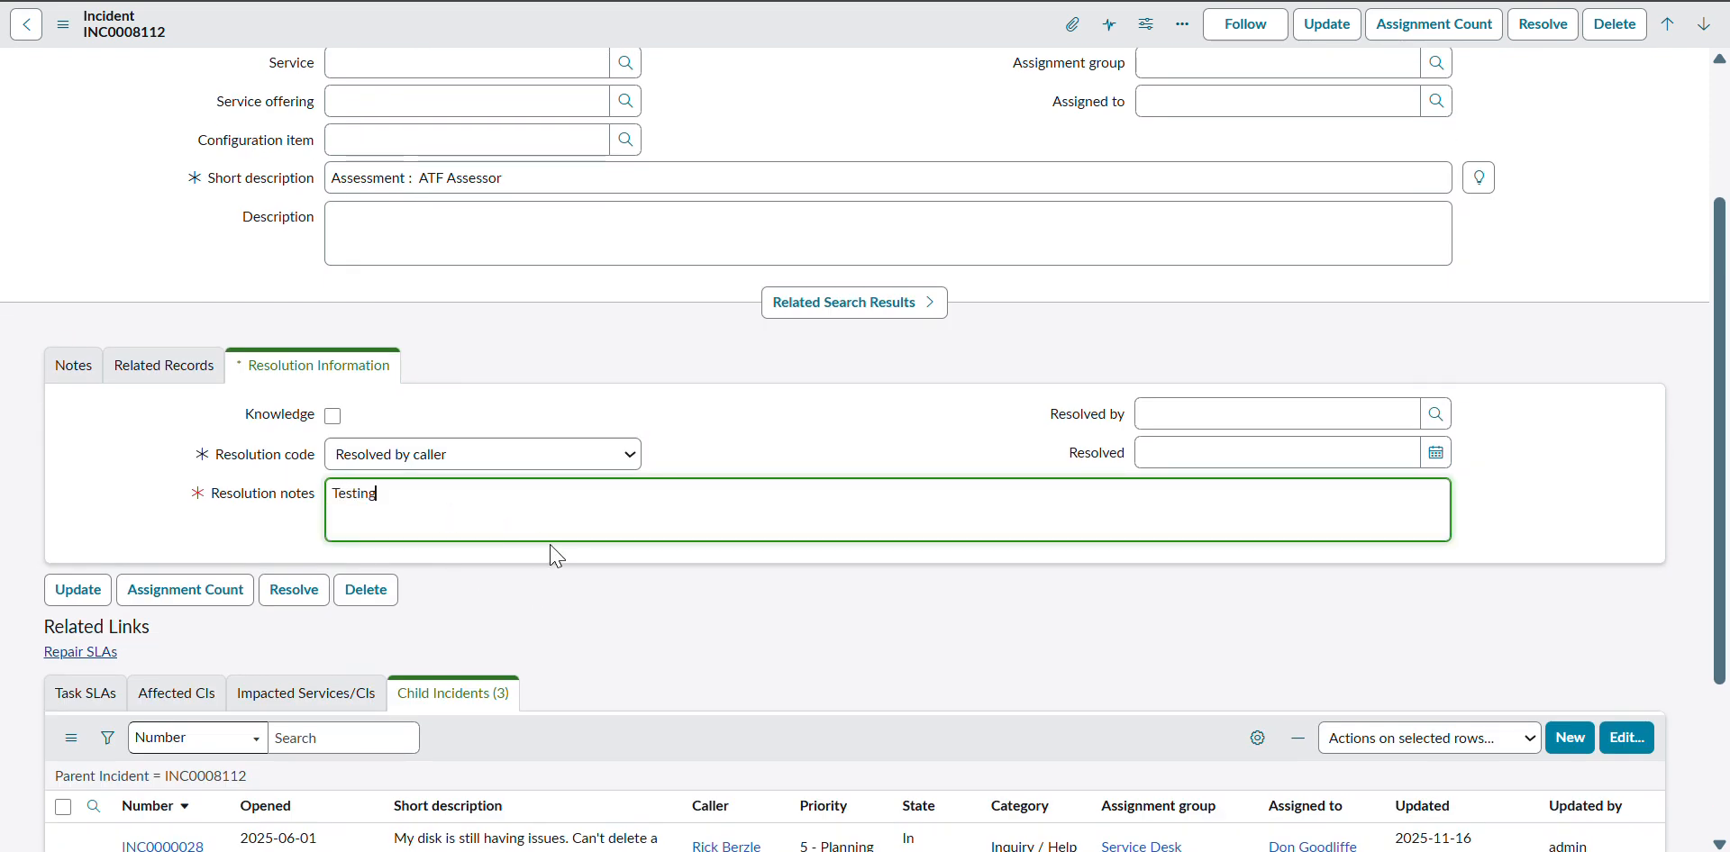
scroll(558, 557, "up", 2)
right_click(775, 34)
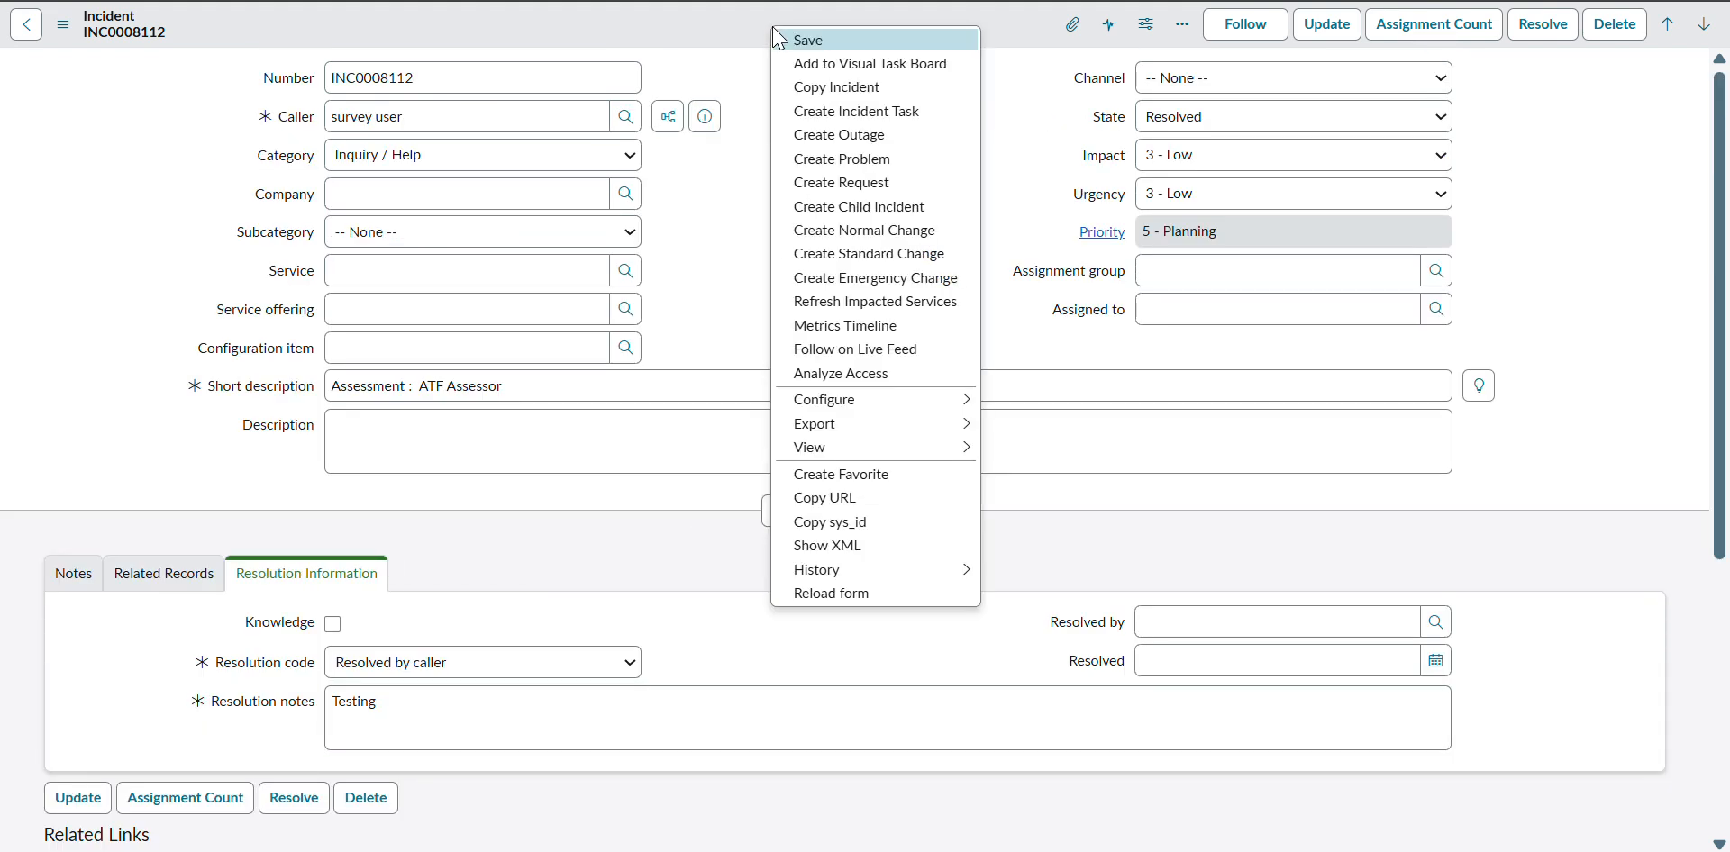
left_click(803, 45)
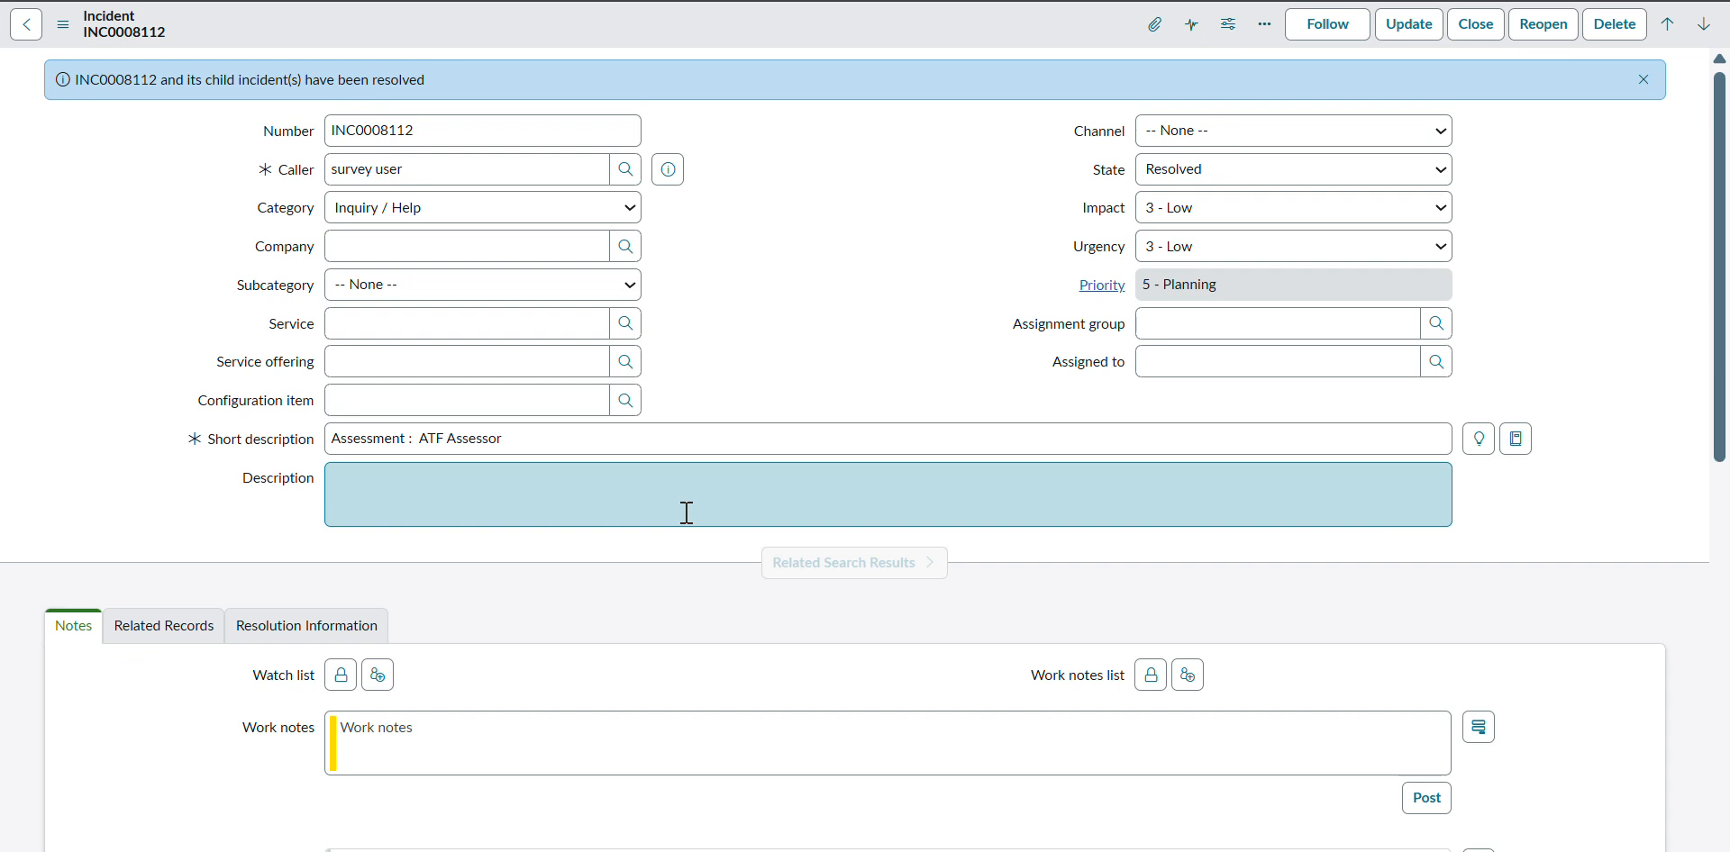
Open child incident INC0000028 and check the State, Resolution code and Resolution notes changes in its activity history
scroll(686, 513, "down", 15)
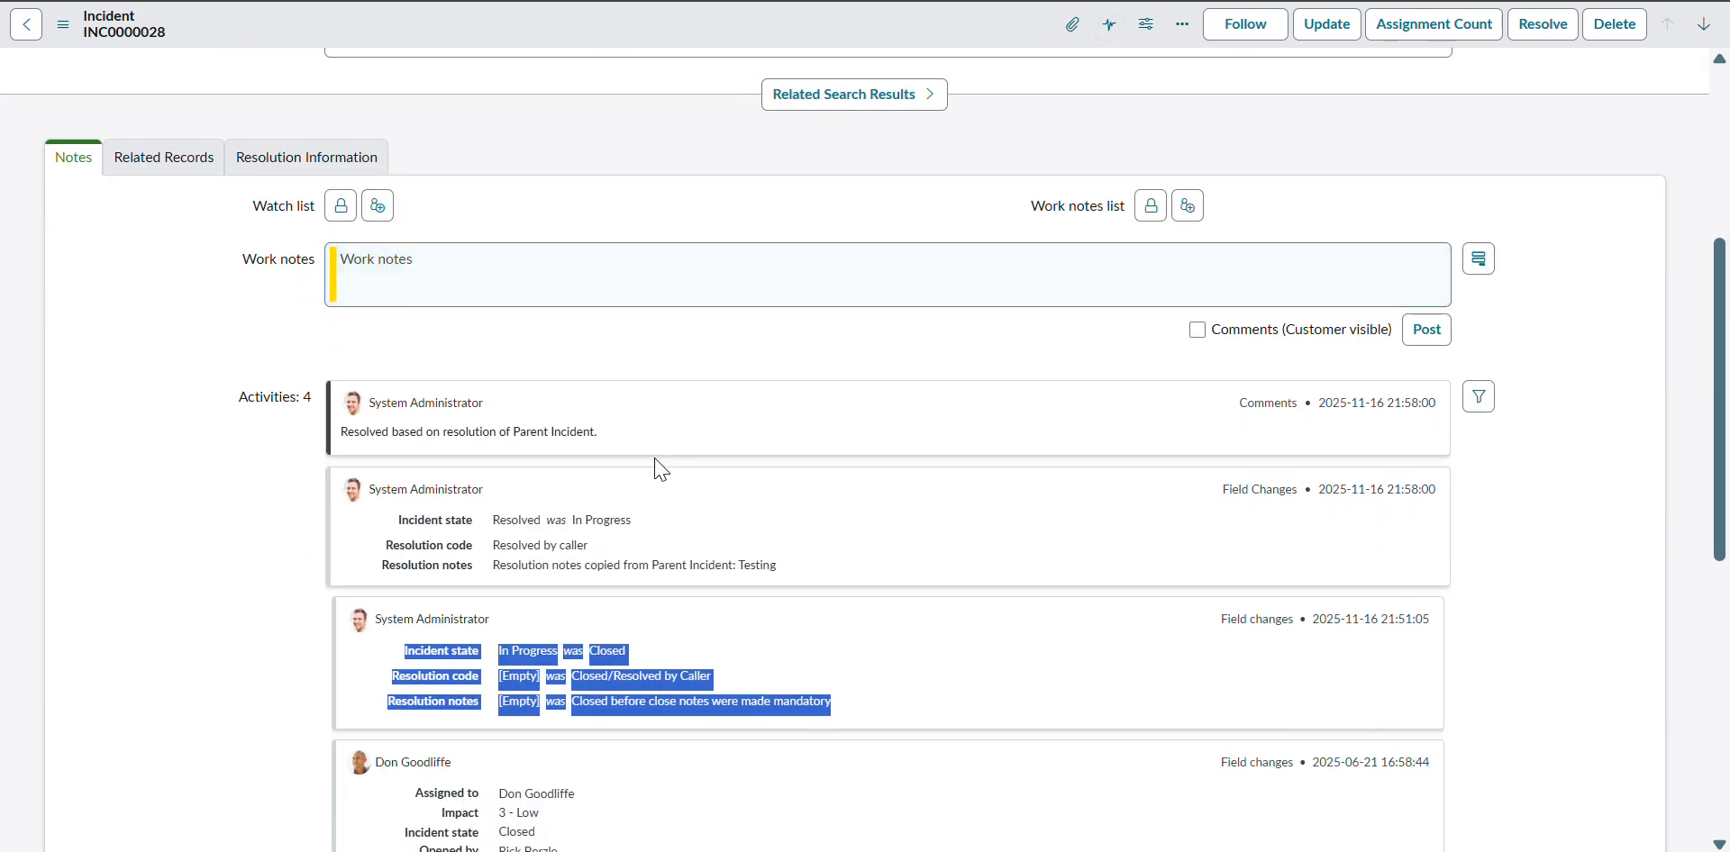
left_click(605, 554)
left_click_drag(586, 546, 499, 546)
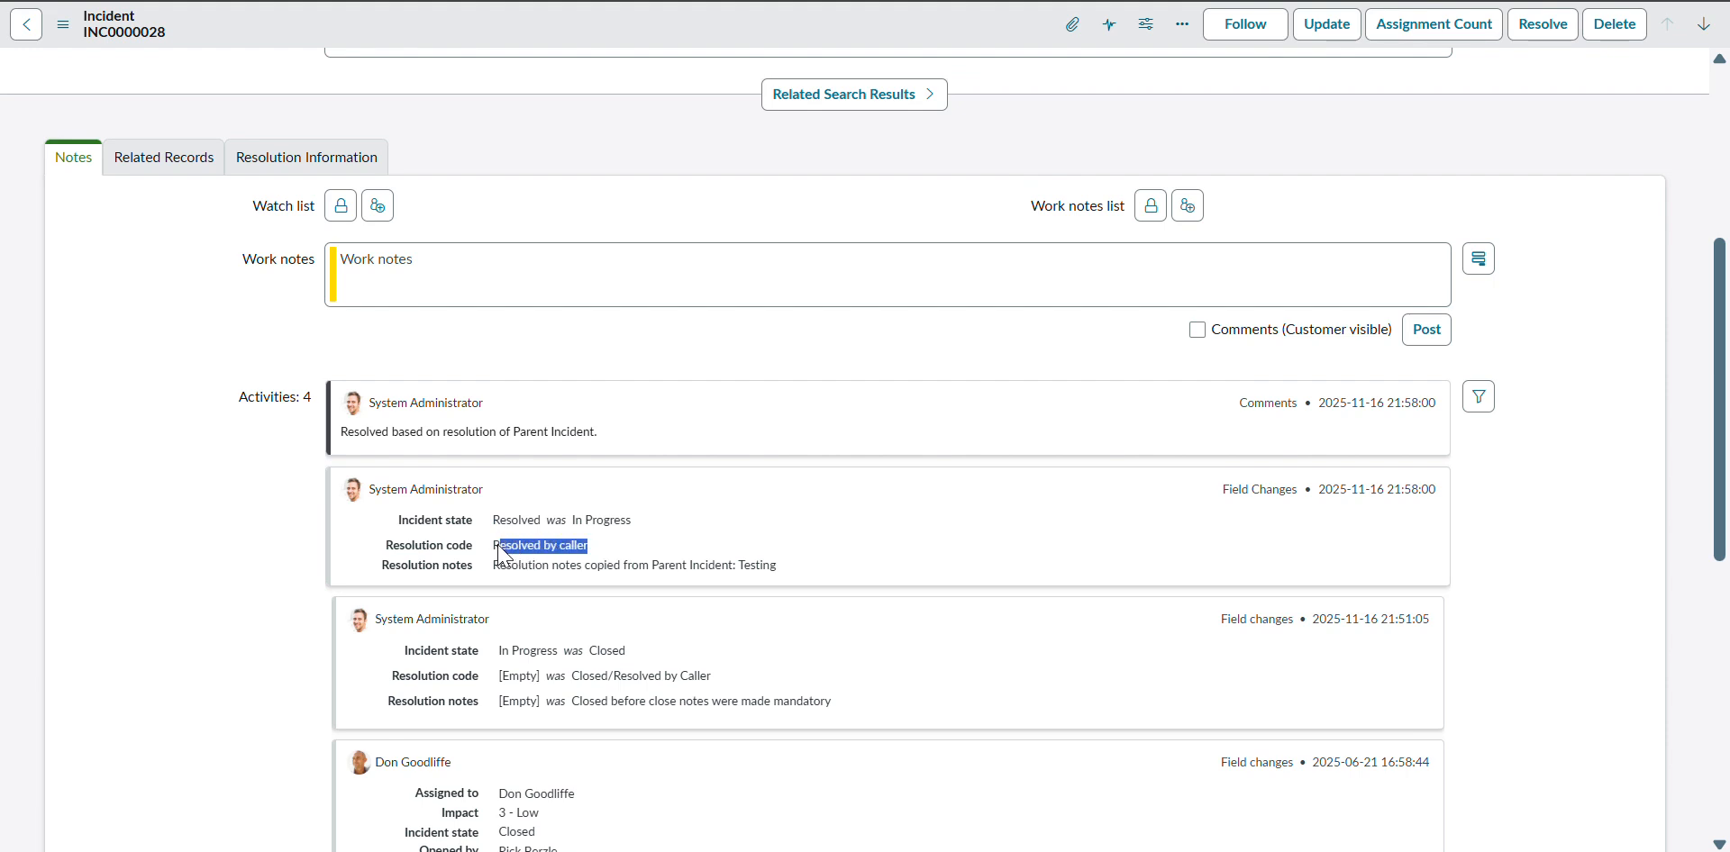
left_click(785, 578)
In the Resolve Child Incident flow, review the field values of the Update Incident Record action and collapse it again
key("ctrl+Tab")
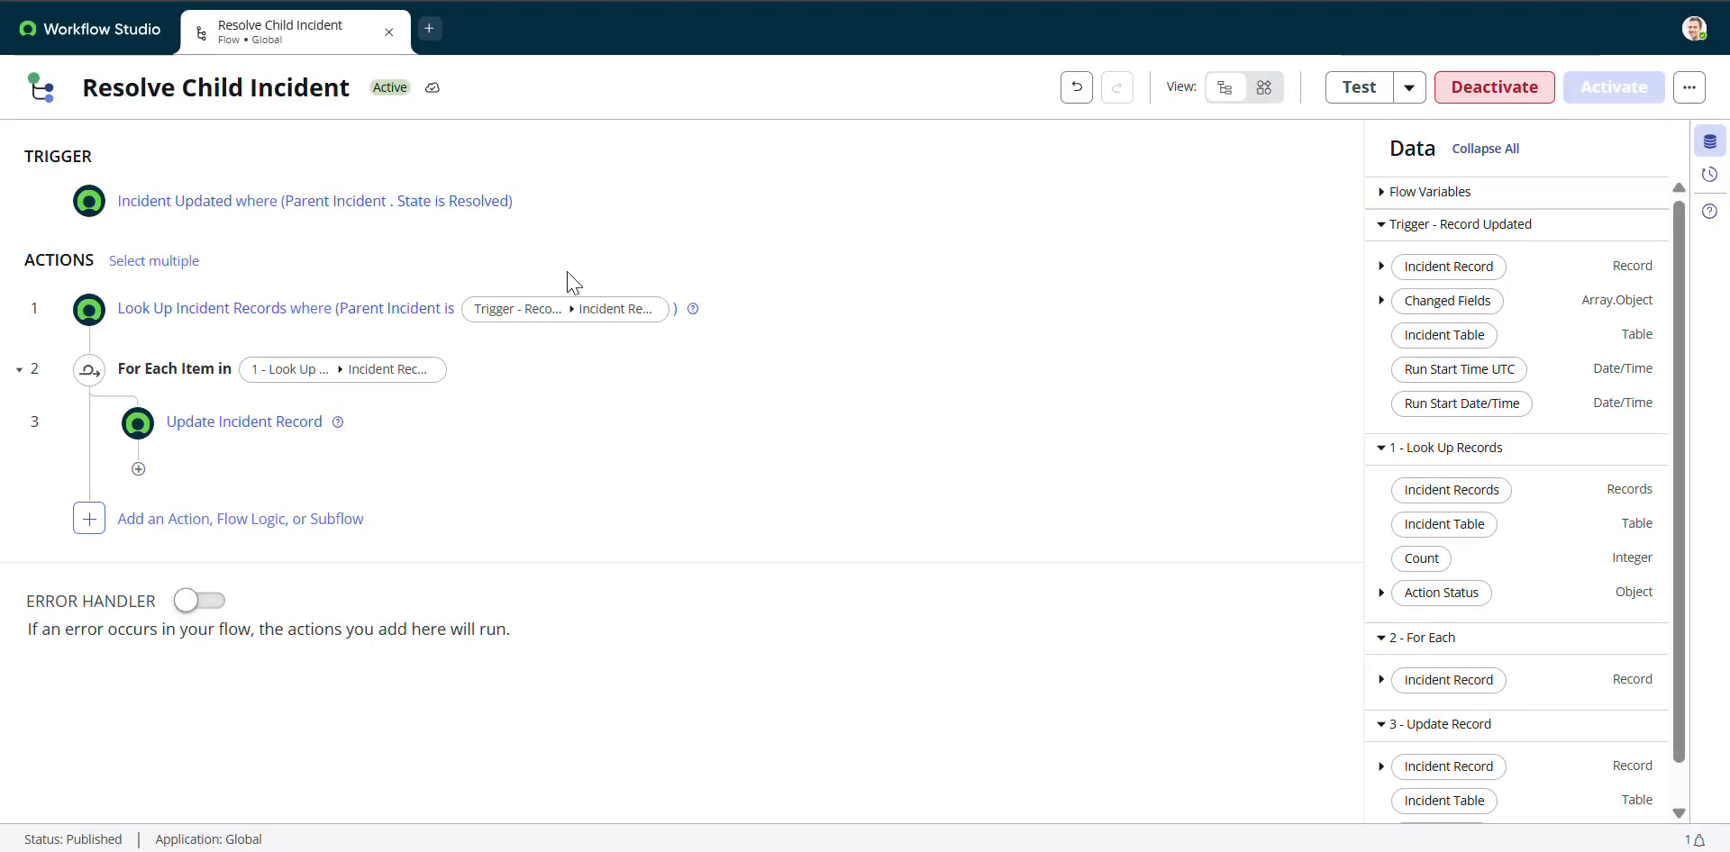
left_click(276, 439)
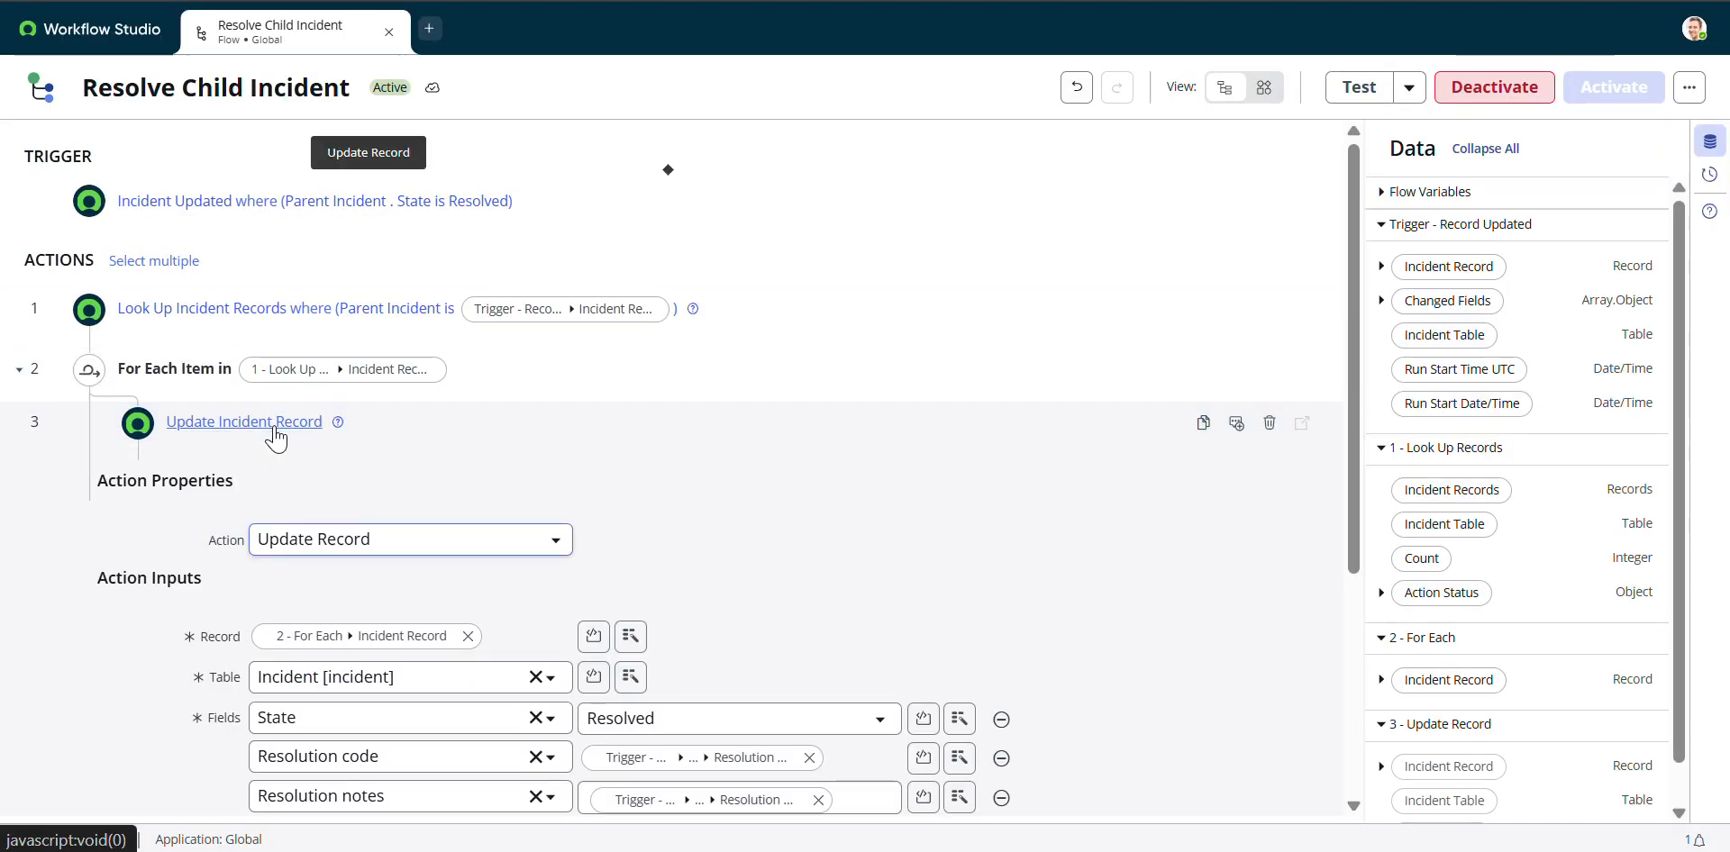
scroll(549, 495, "down", 4)
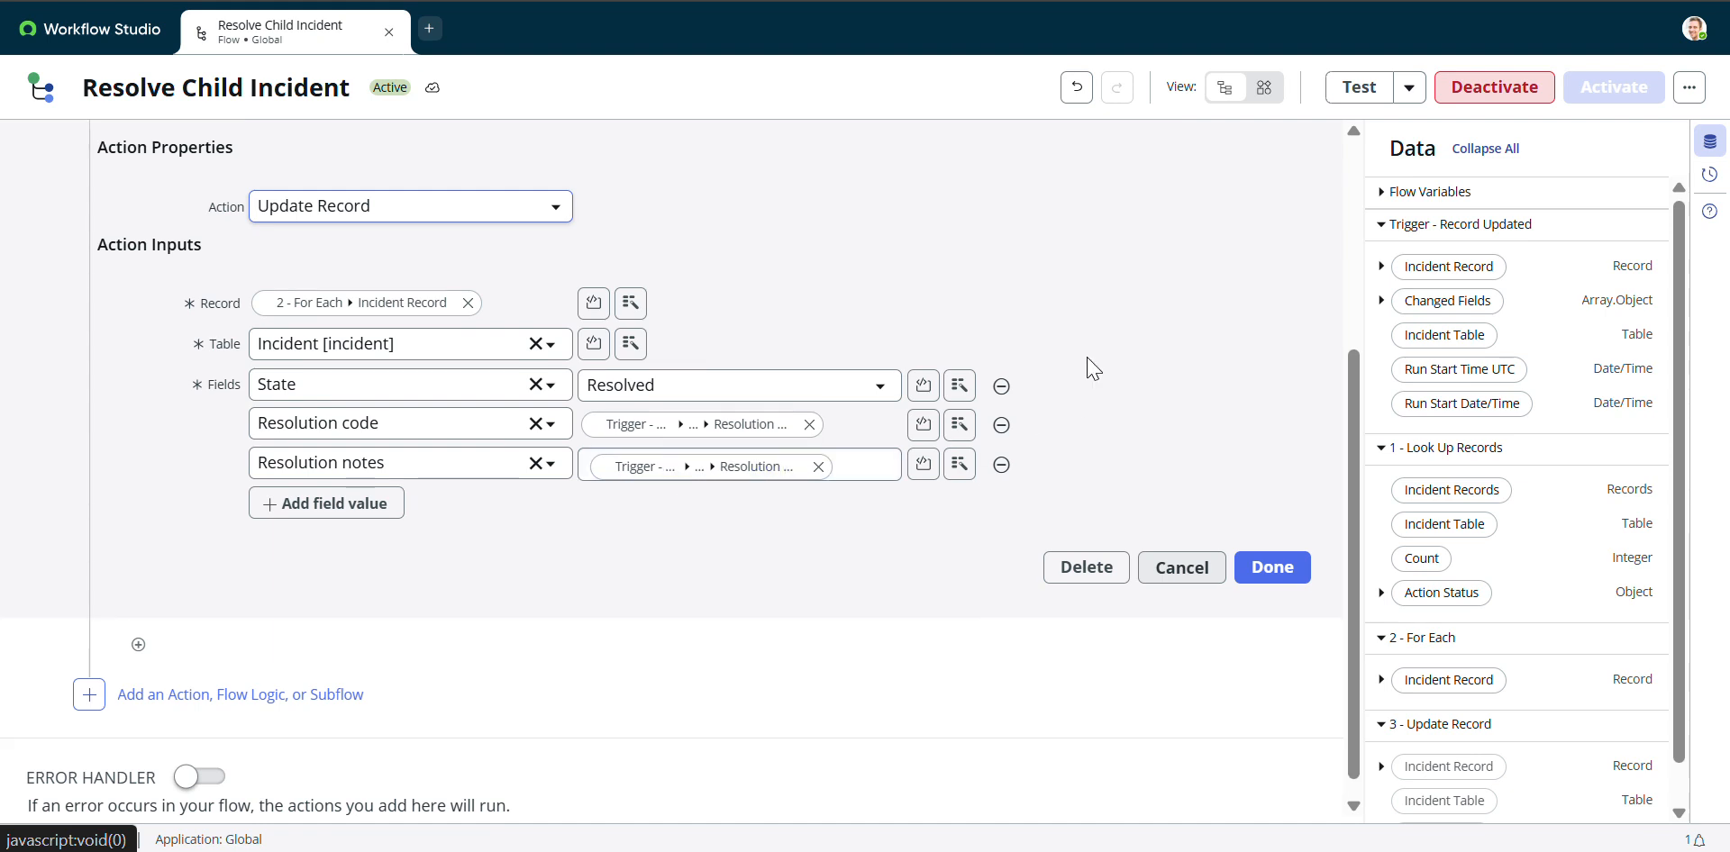
scroll(1084, 370, "up", 4)
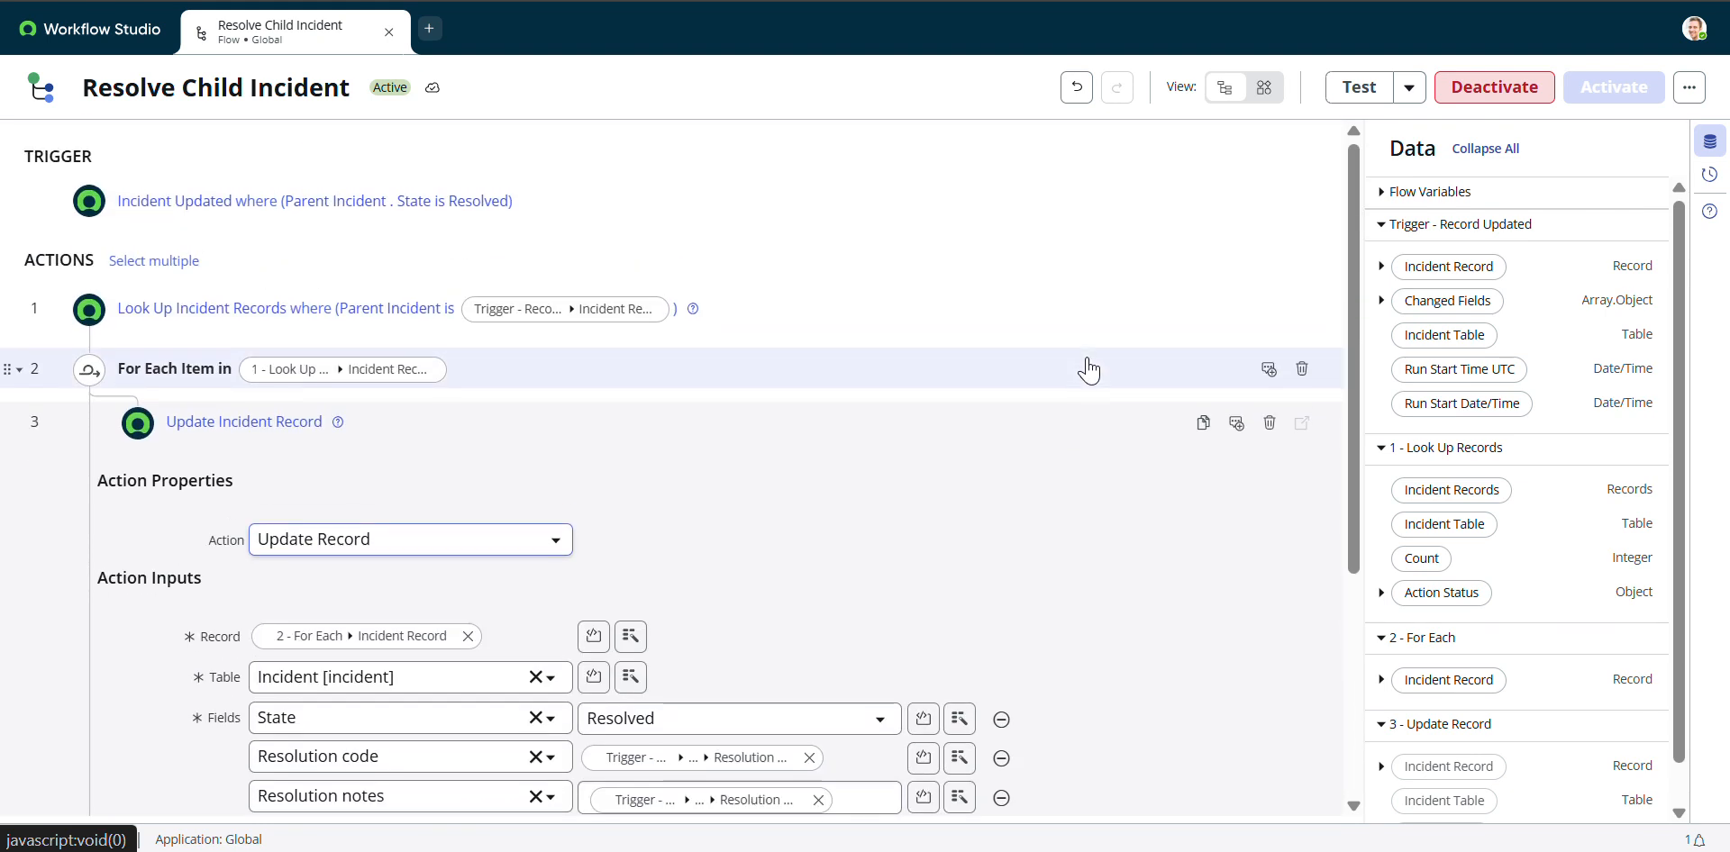
left_click(722, 430)
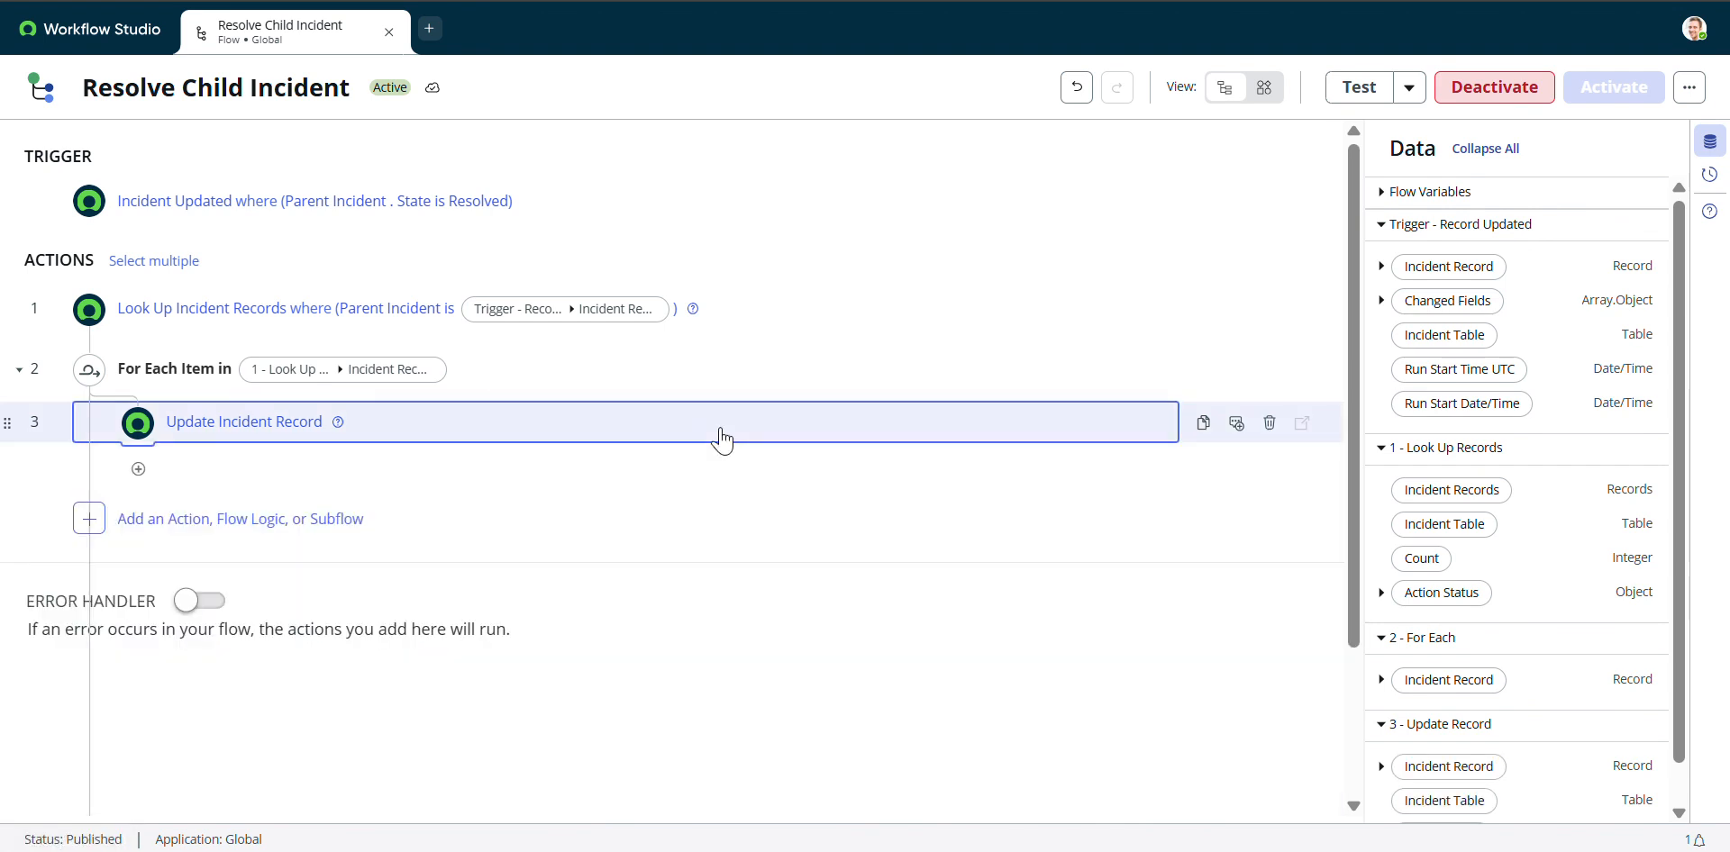
View the Resolve Child Incident flow's executions and return to the flow
left_click(1689, 90)
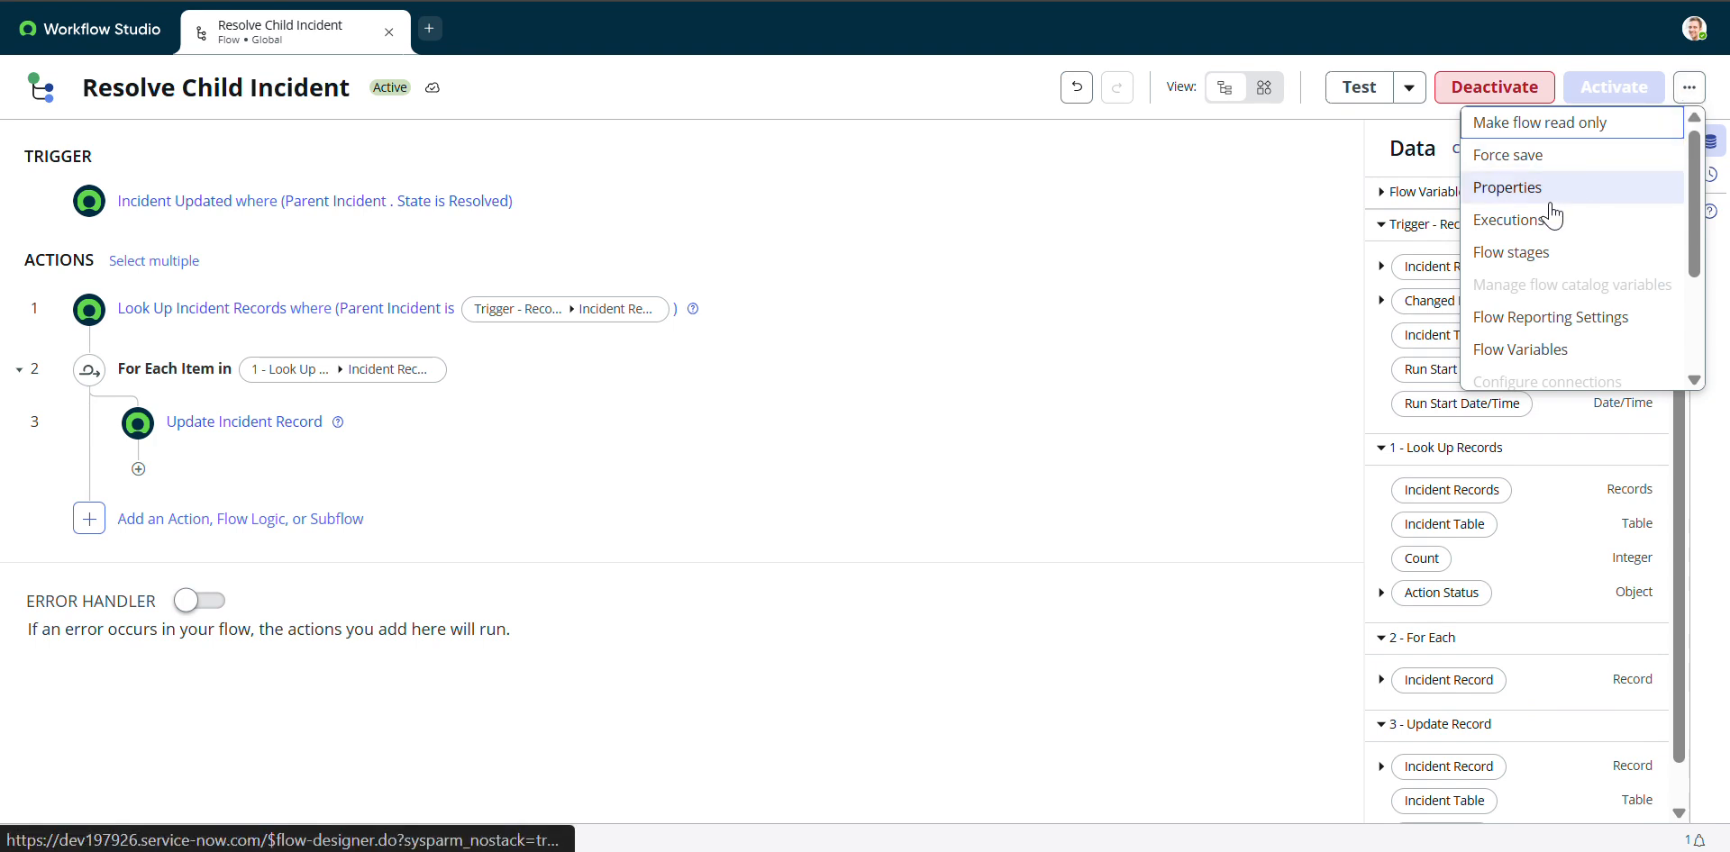
left_click(1510, 222)
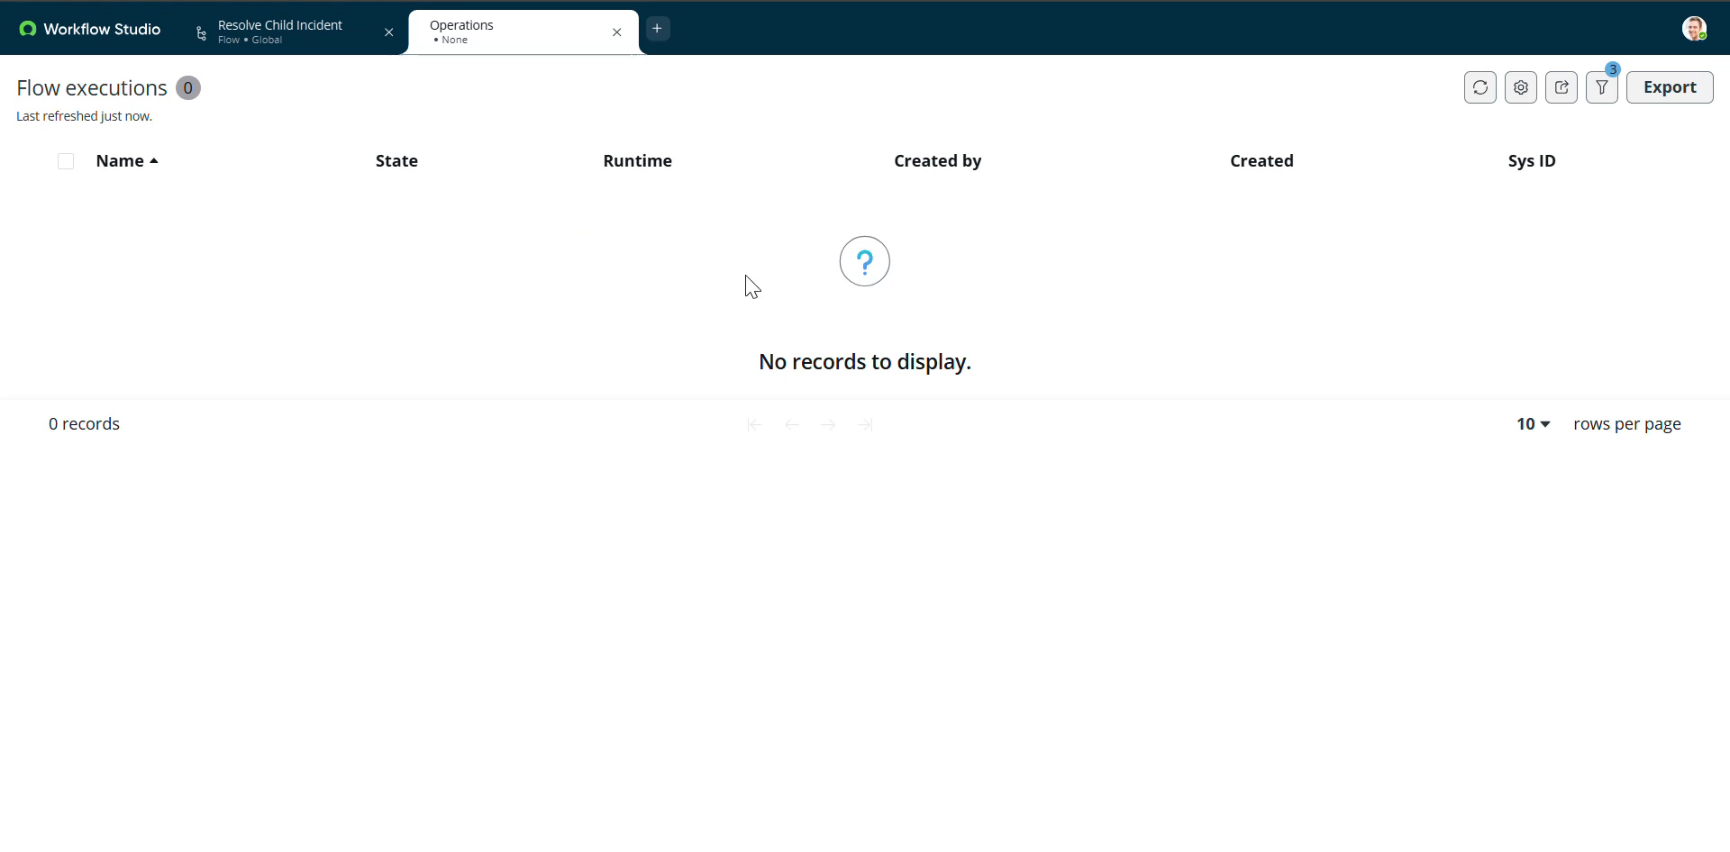
left_click(296, 52)
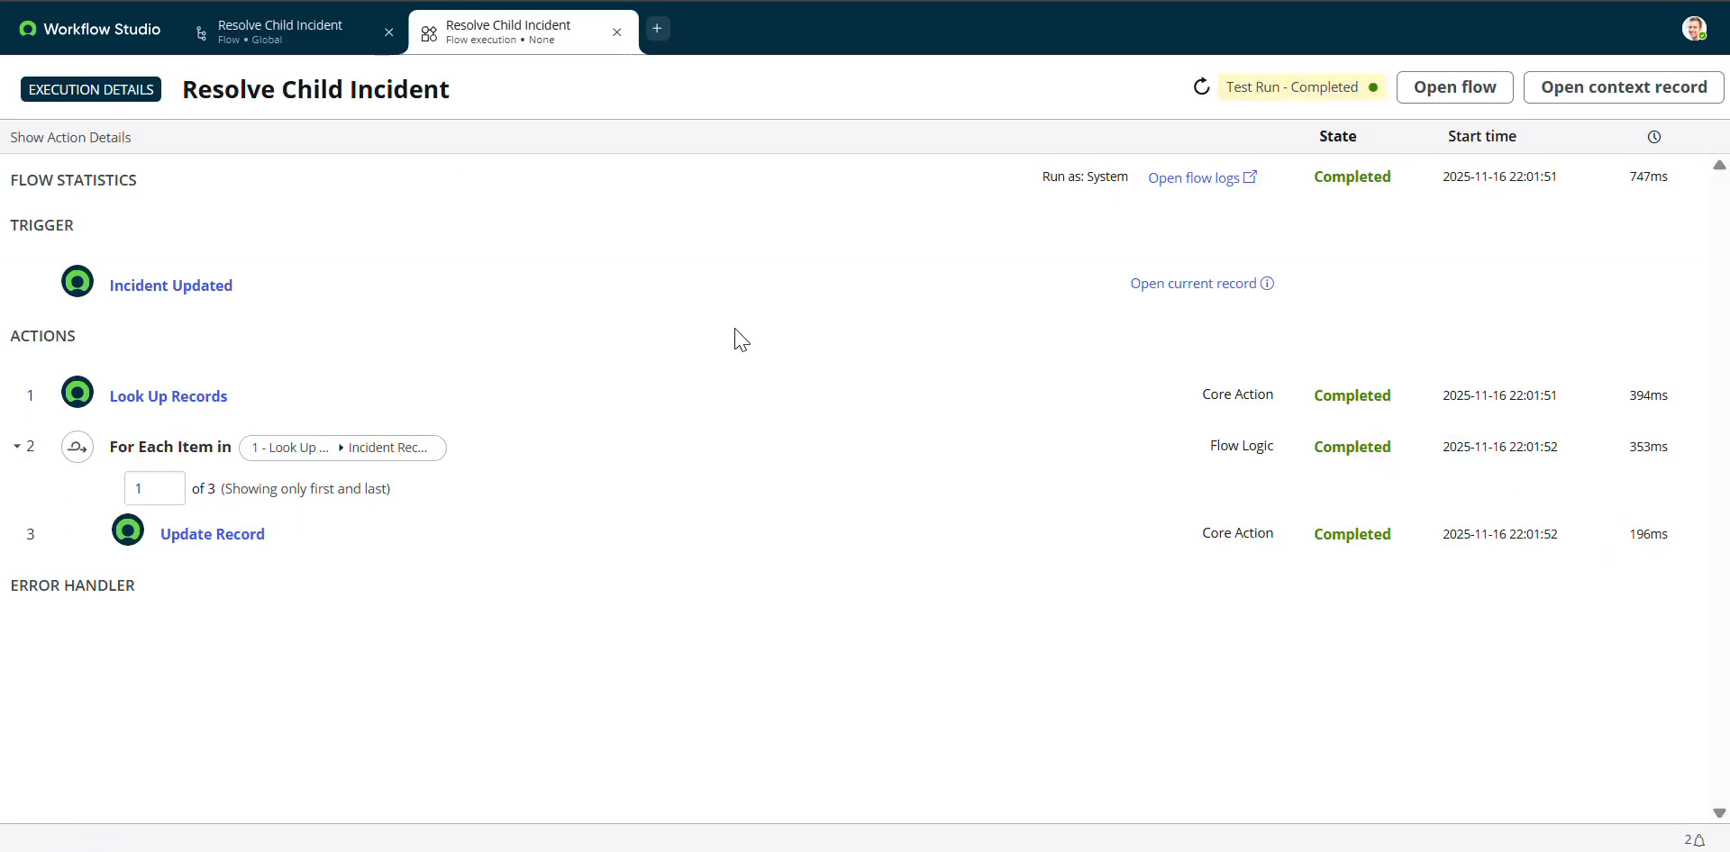
In the test run's execution details, examine the Incident Updated trigger's configuration and output
left_click(366, 297)
scroll(460, 424, "down", 2)
scroll(459, 423, "down", 3)
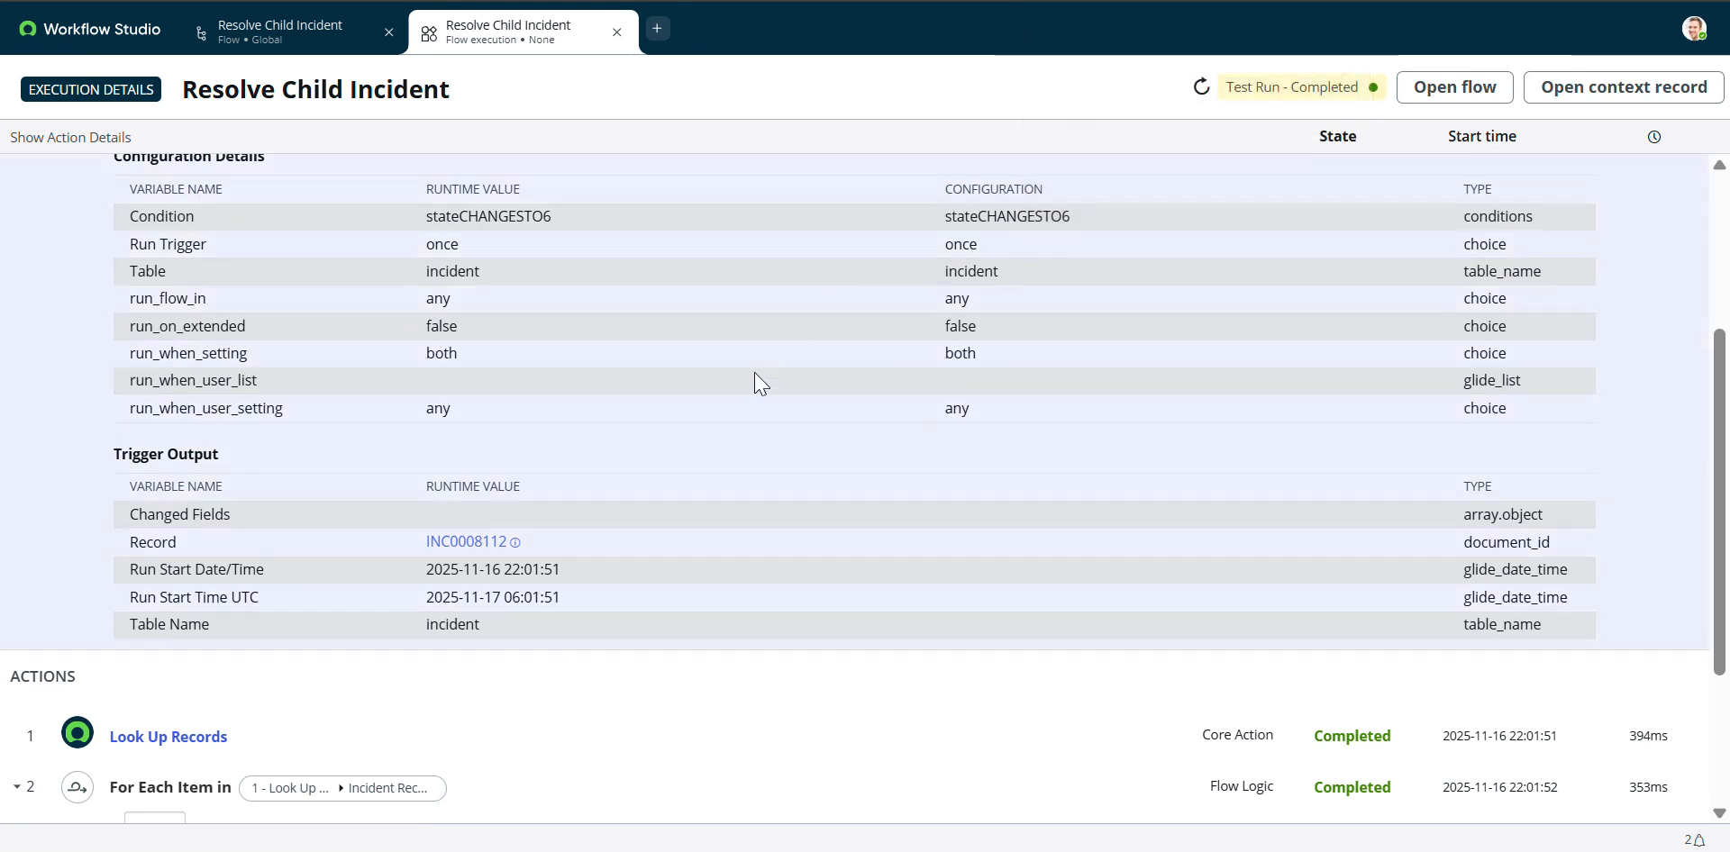
scroll(757, 382, "down", 2)
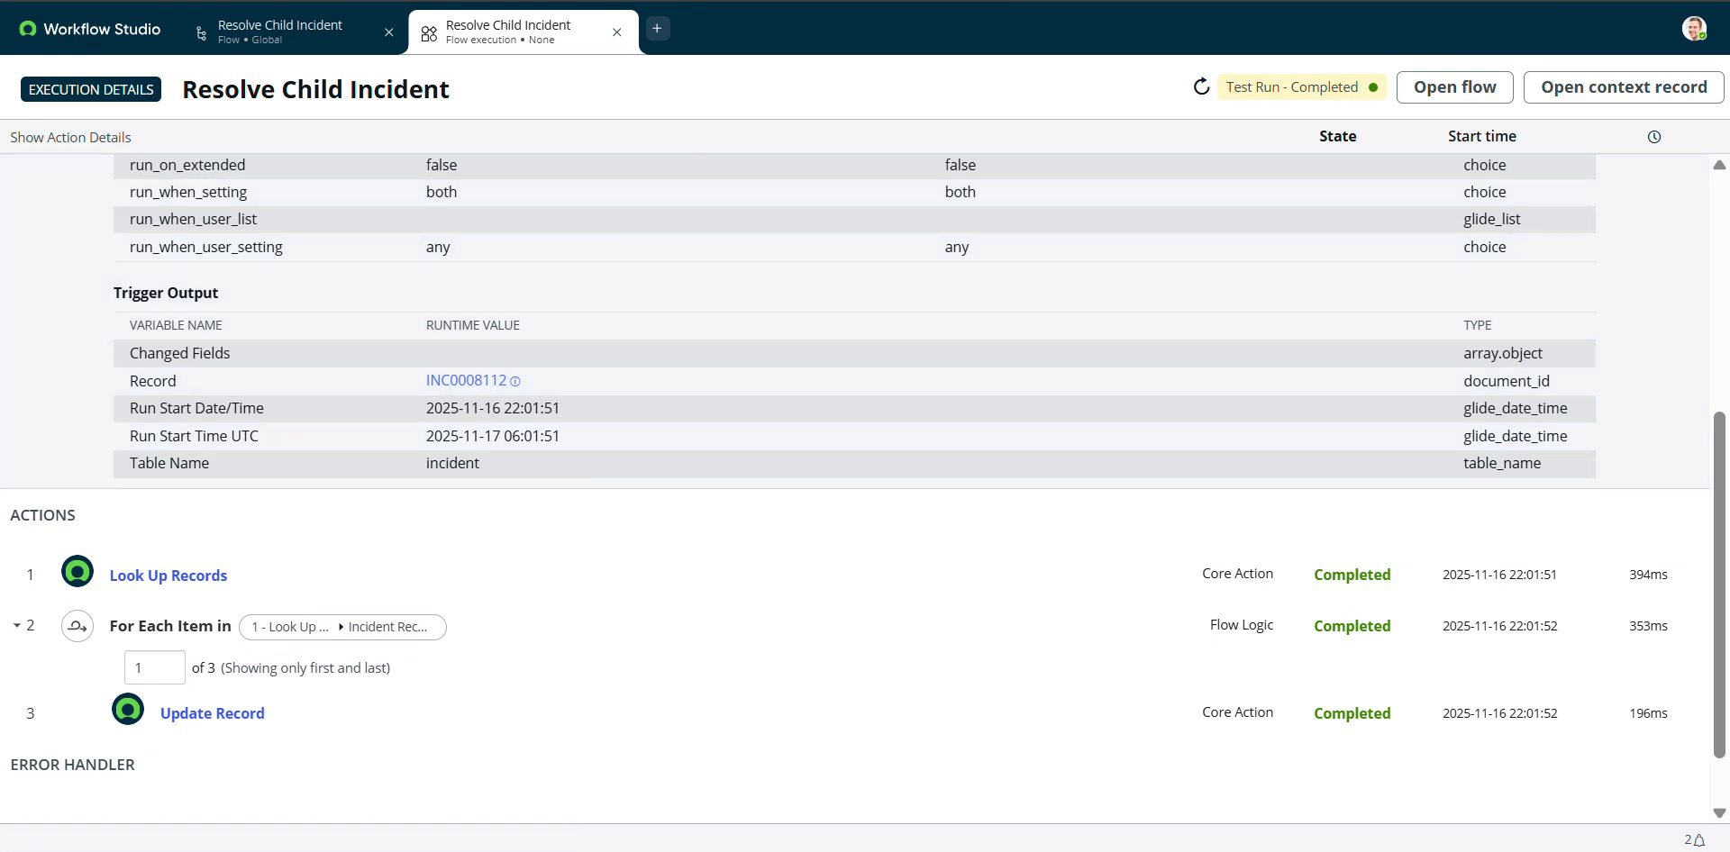
Return to parent incident INC0008112 and check the State of its child incidents
key("ctrl+Tab")
scroll(618, 261, "up", 10)
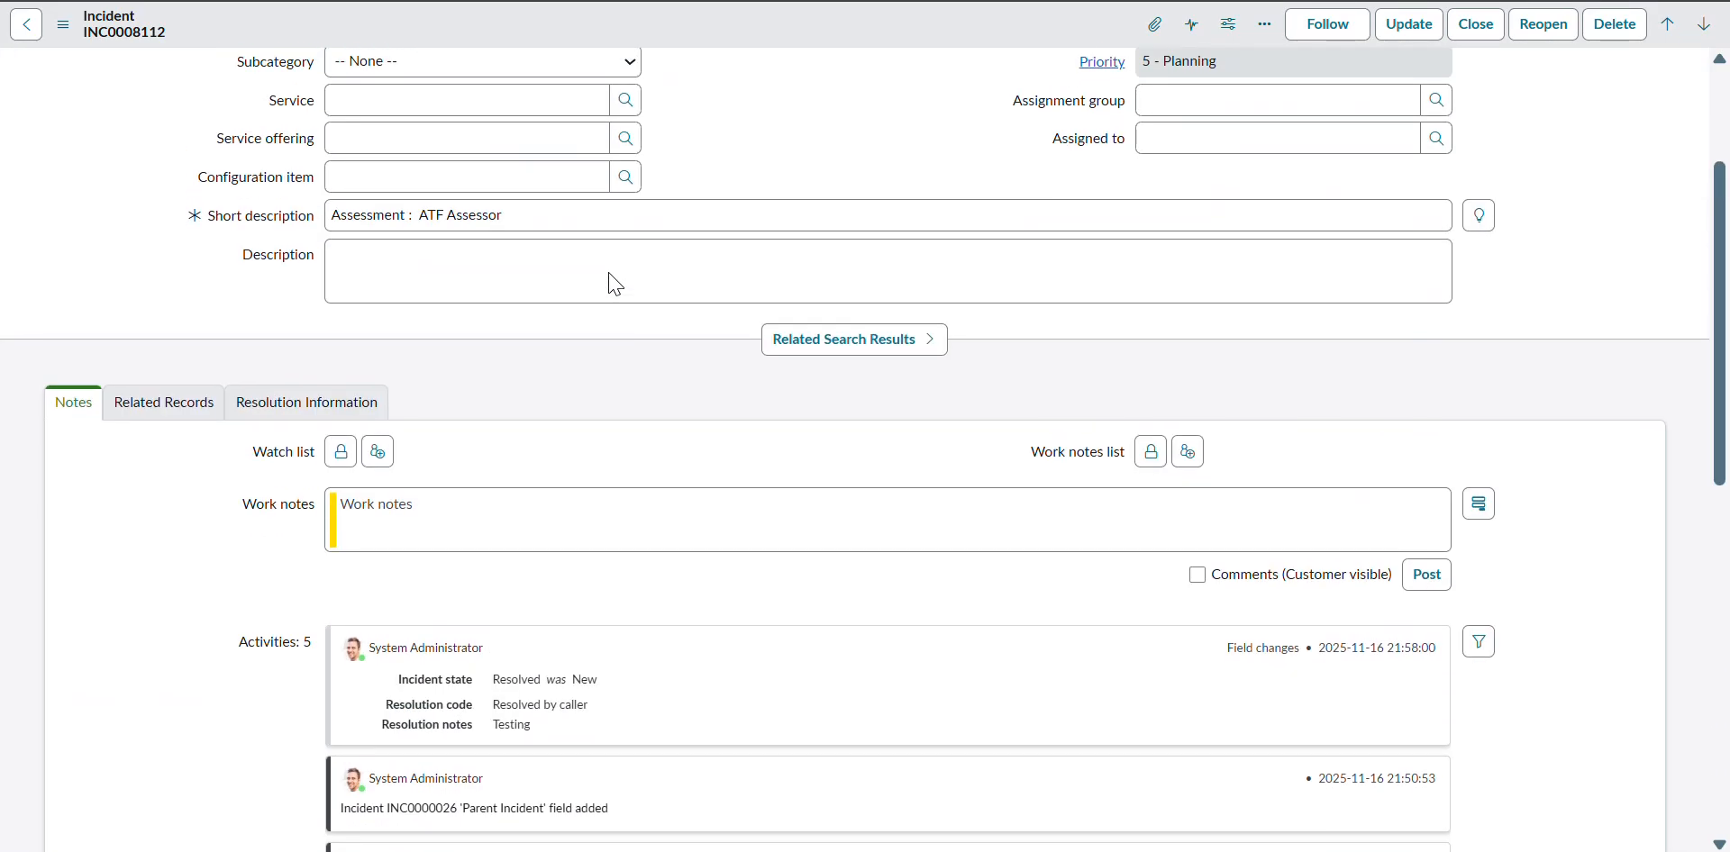
scroll(615, 285, "down", 2)
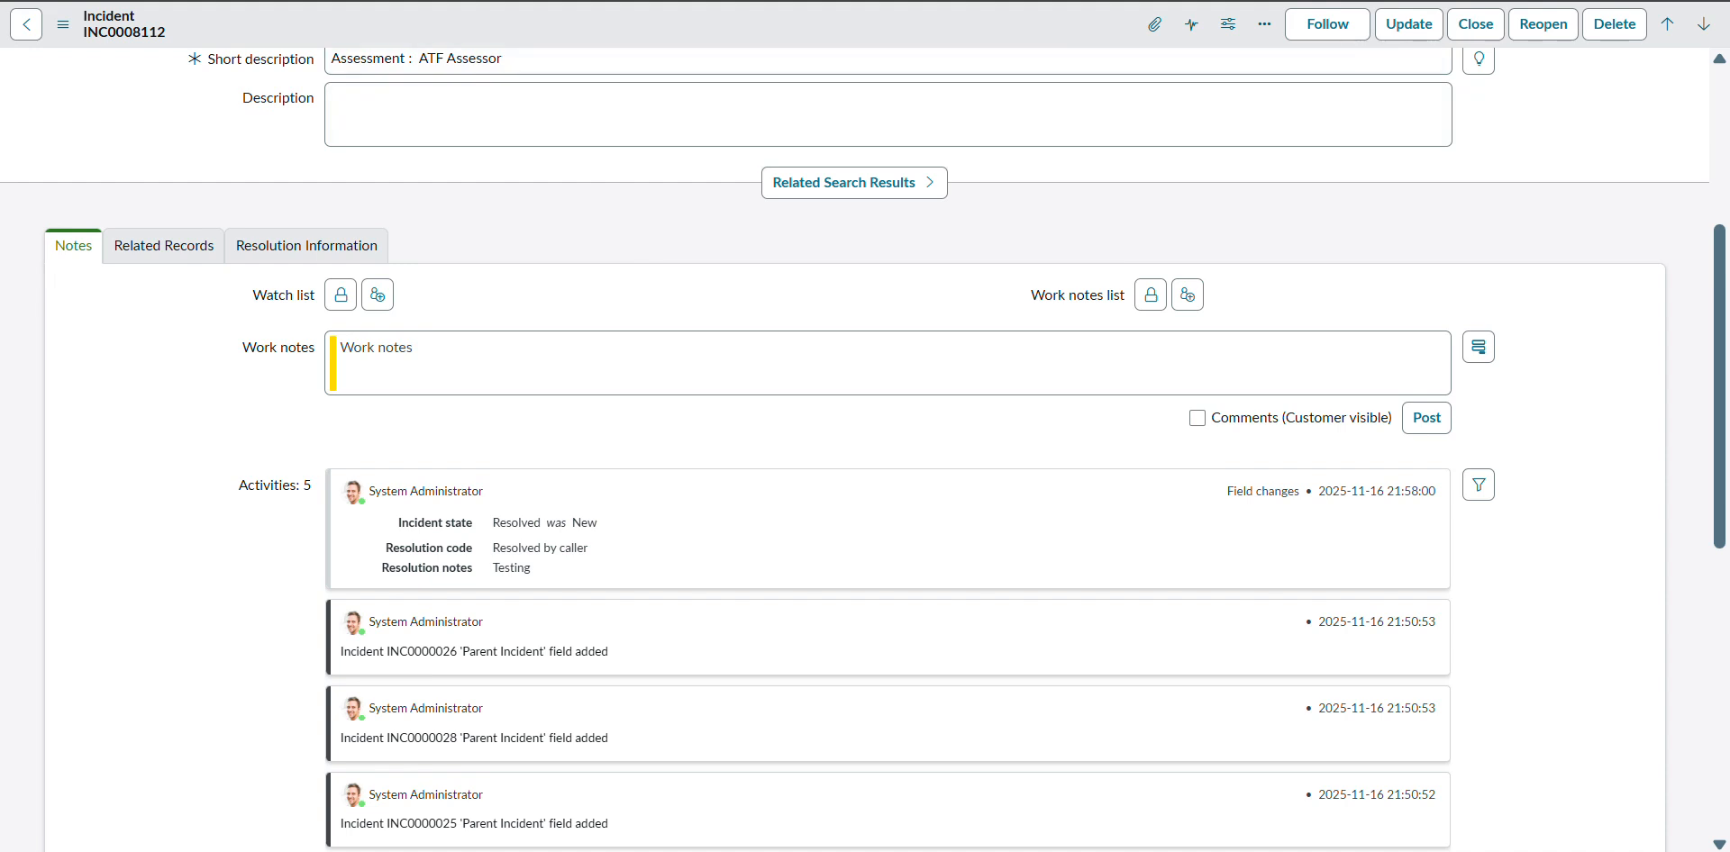
left_click(537, 374)
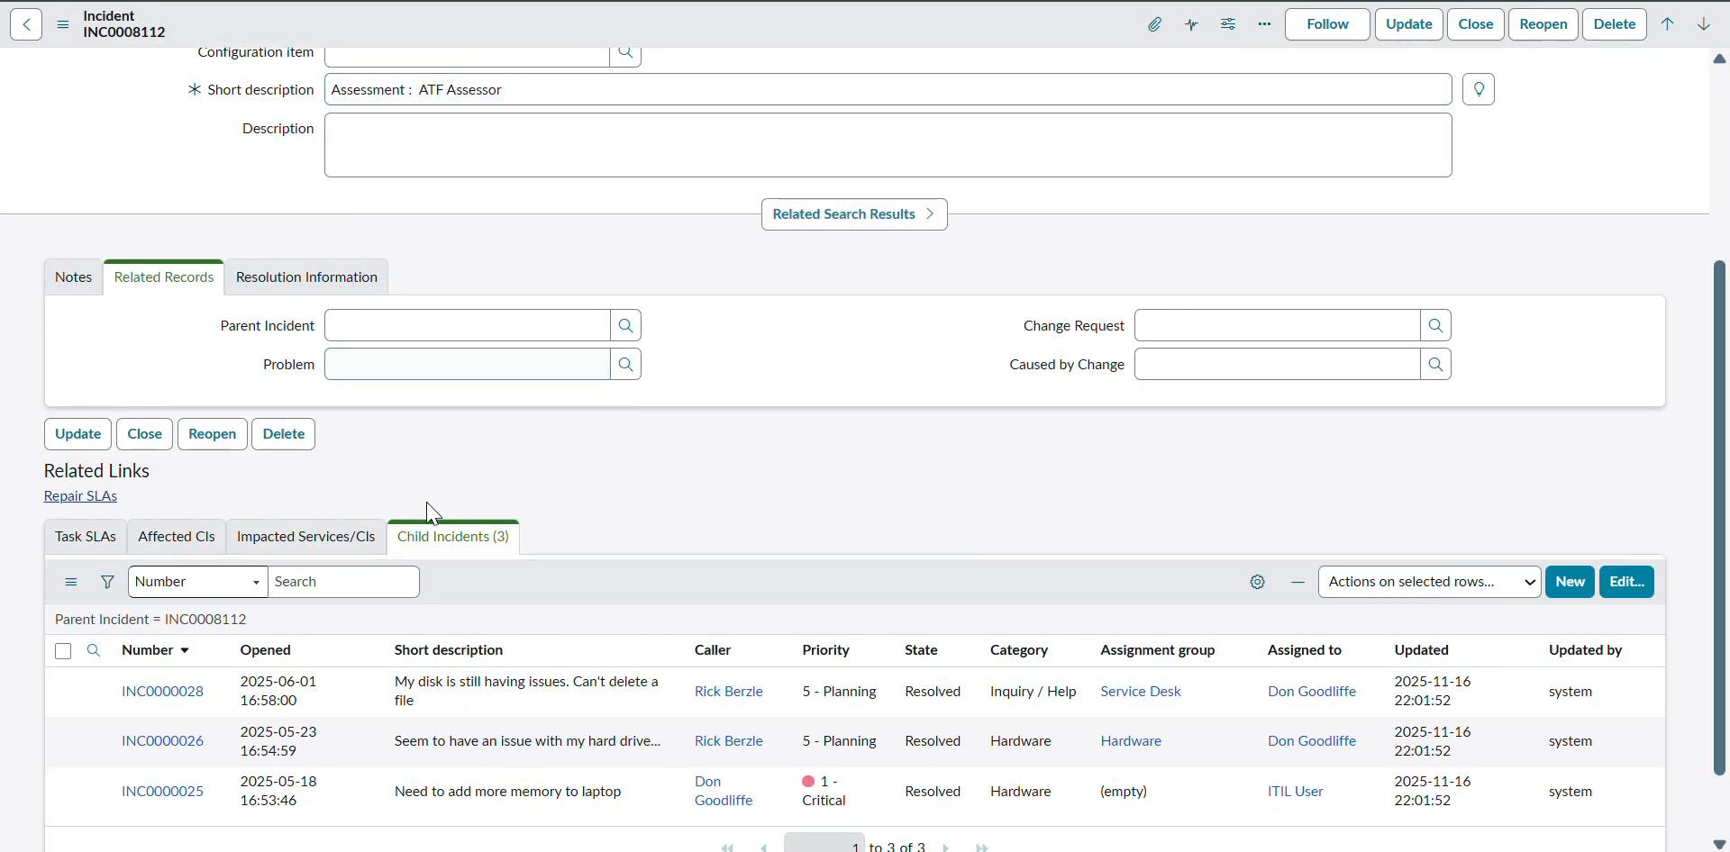
scroll(432, 512, "down", 1)
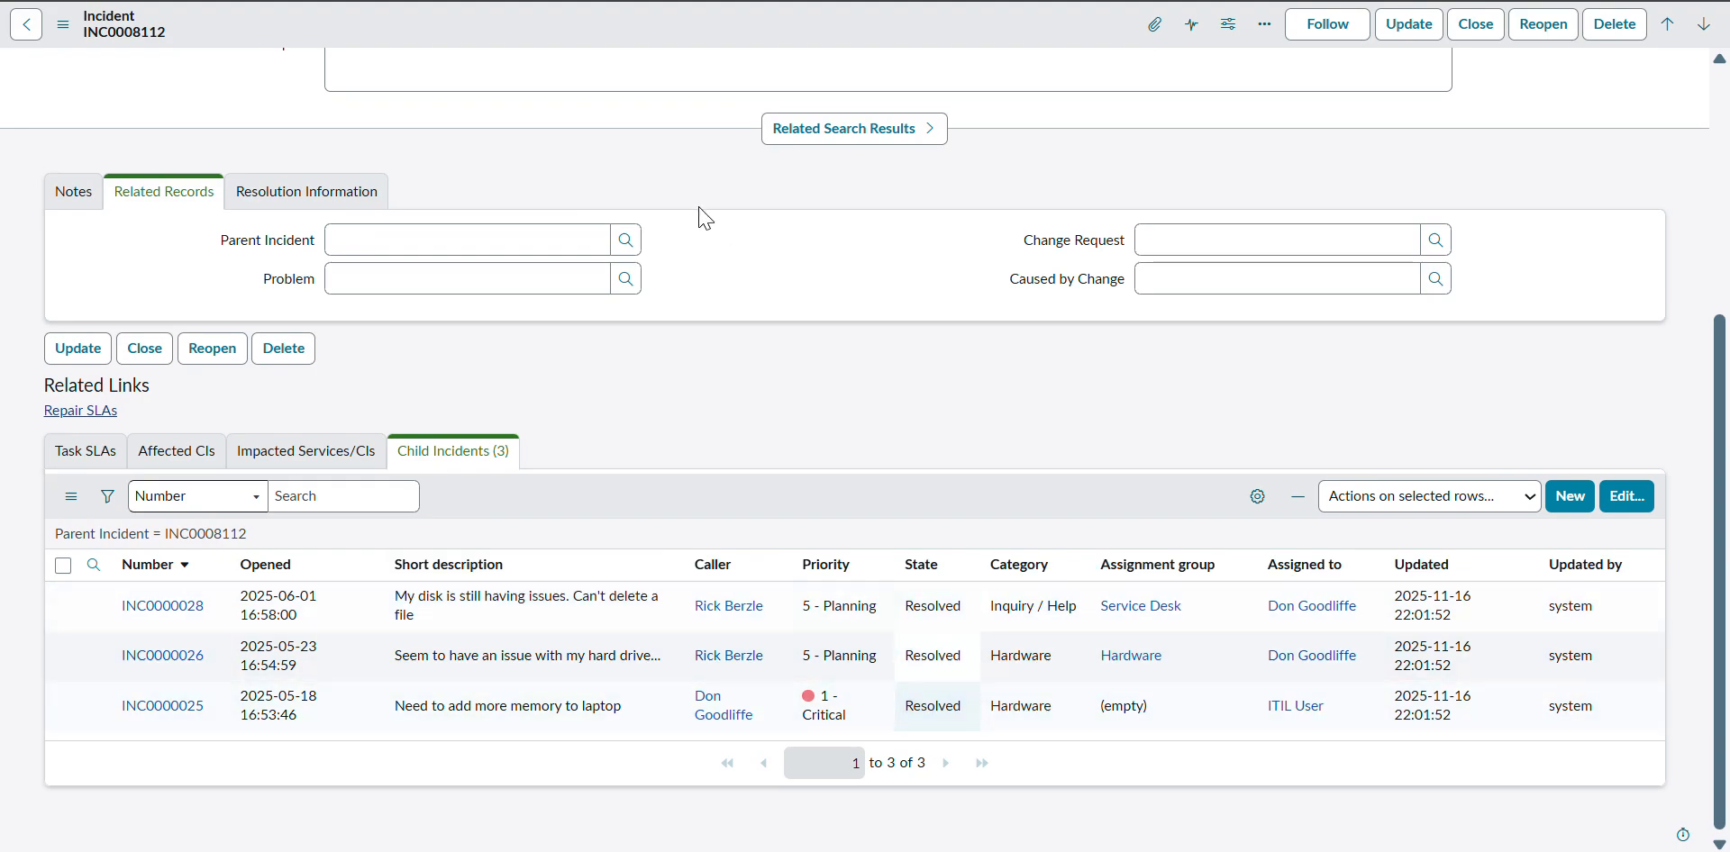
Back in the flow execution details, collapse the Incident Updated trigger and examine the records processed by For Each
key("alt+Tab")
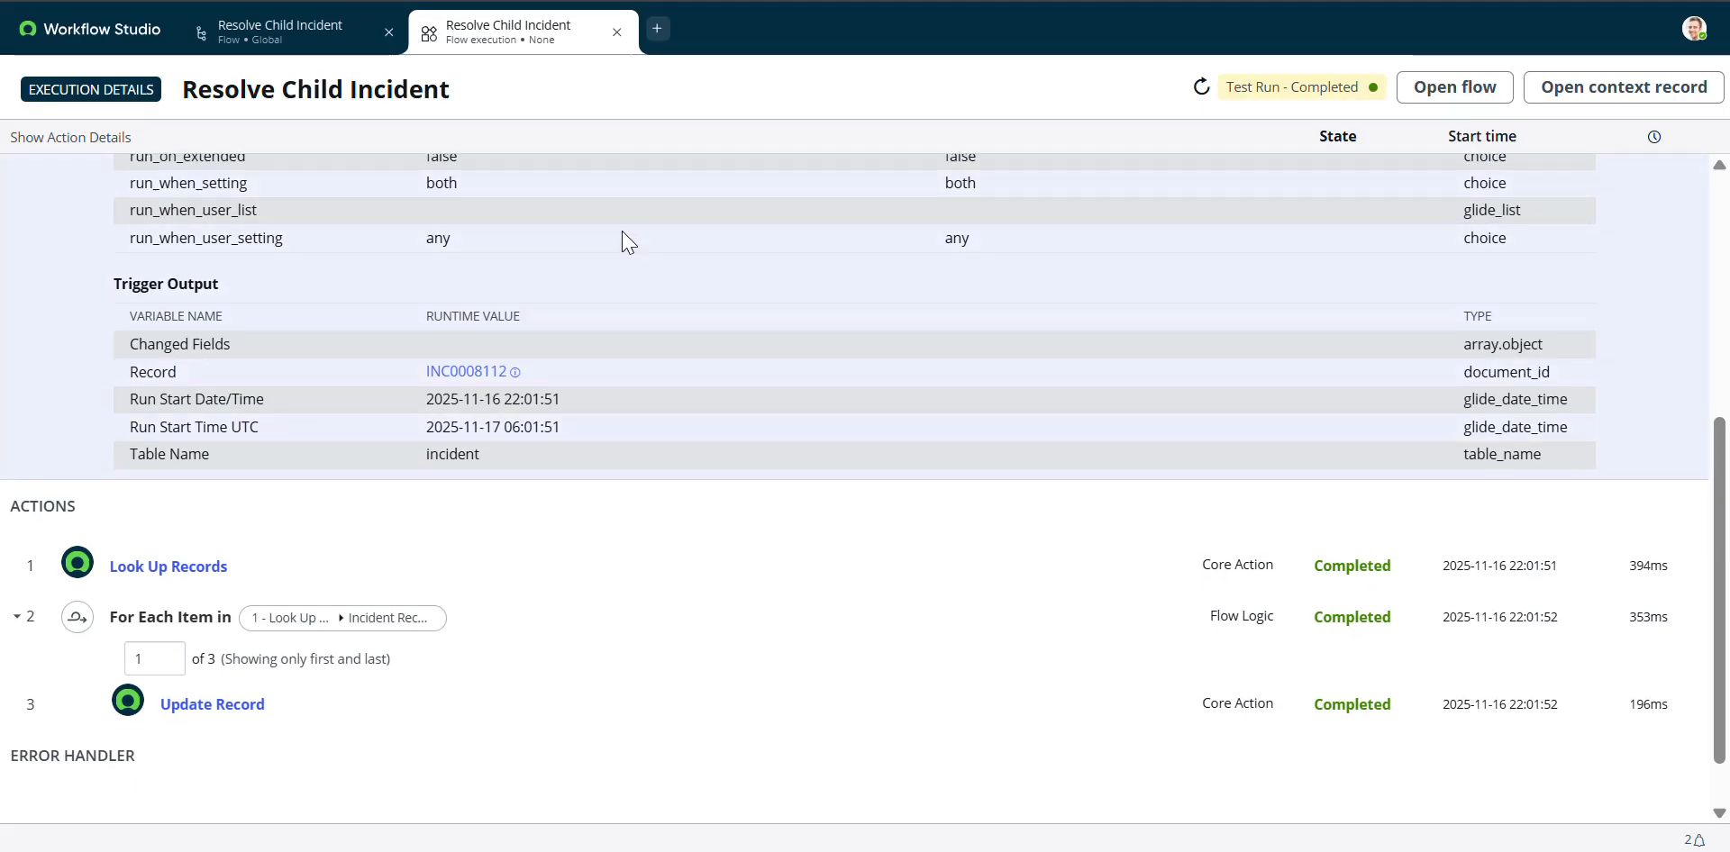
scroll(628, 241, "up", 5)
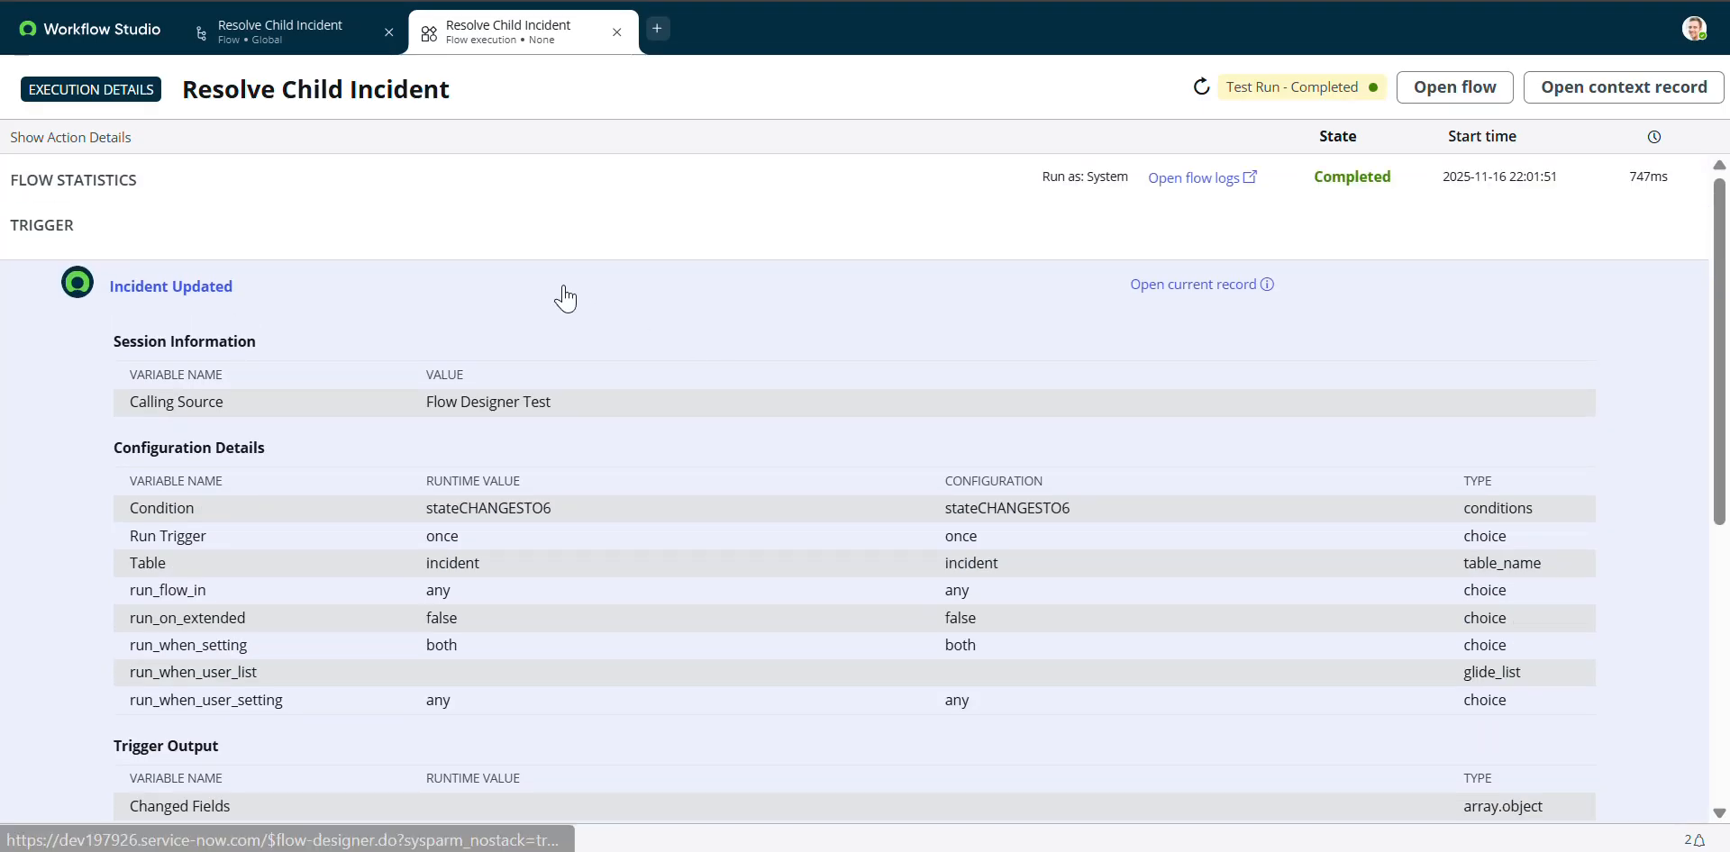
left_click(563, 297)
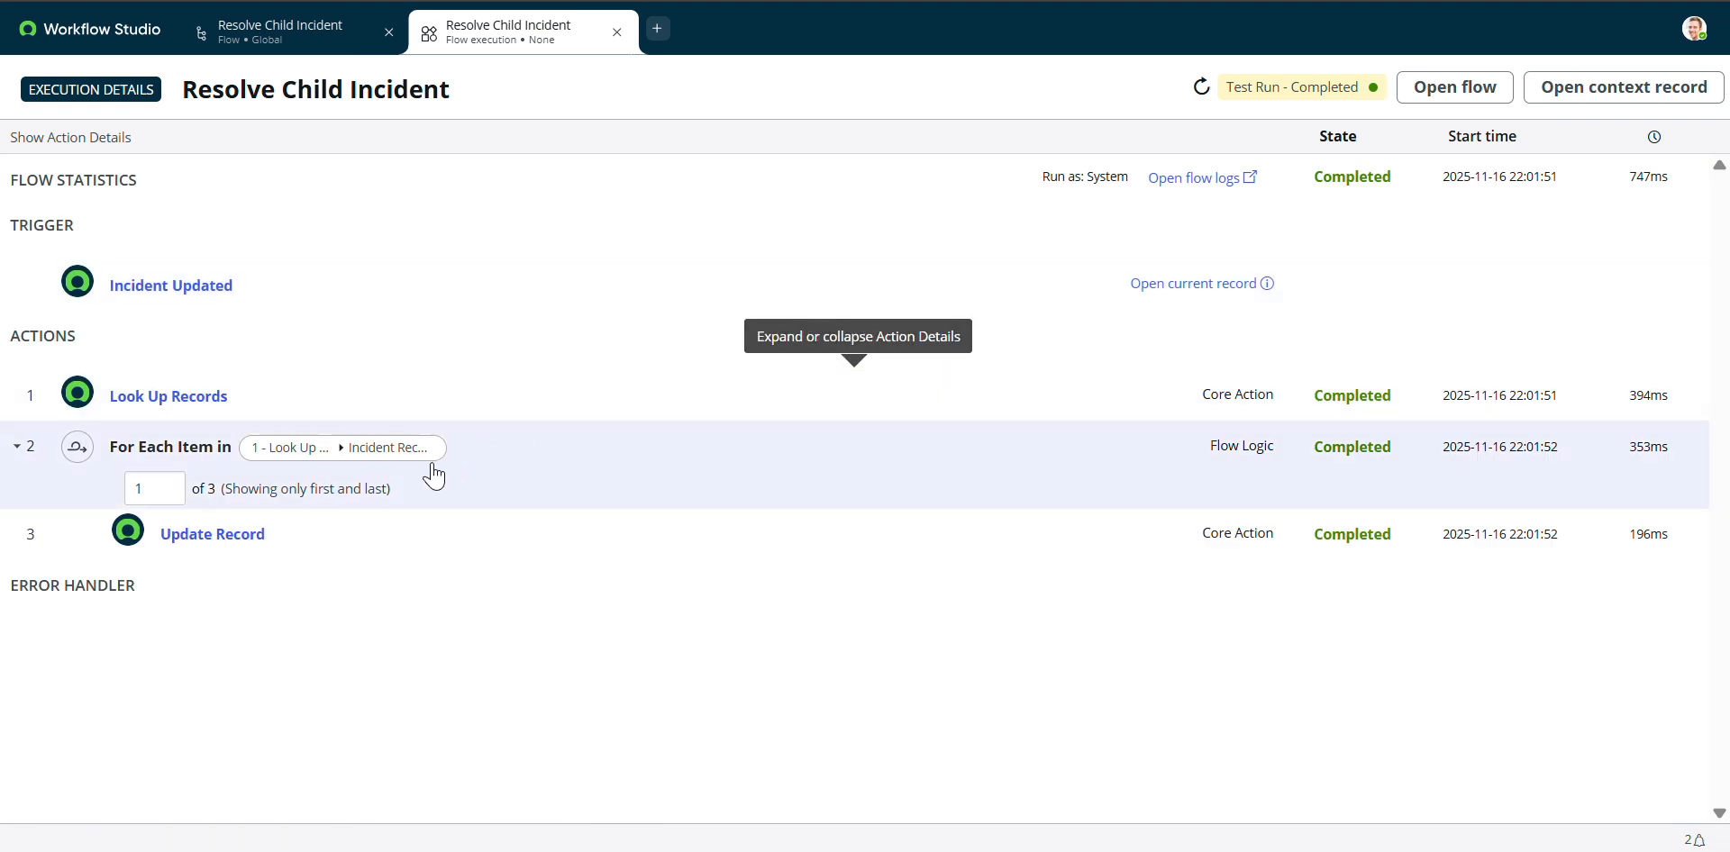
left_click(339, 495)
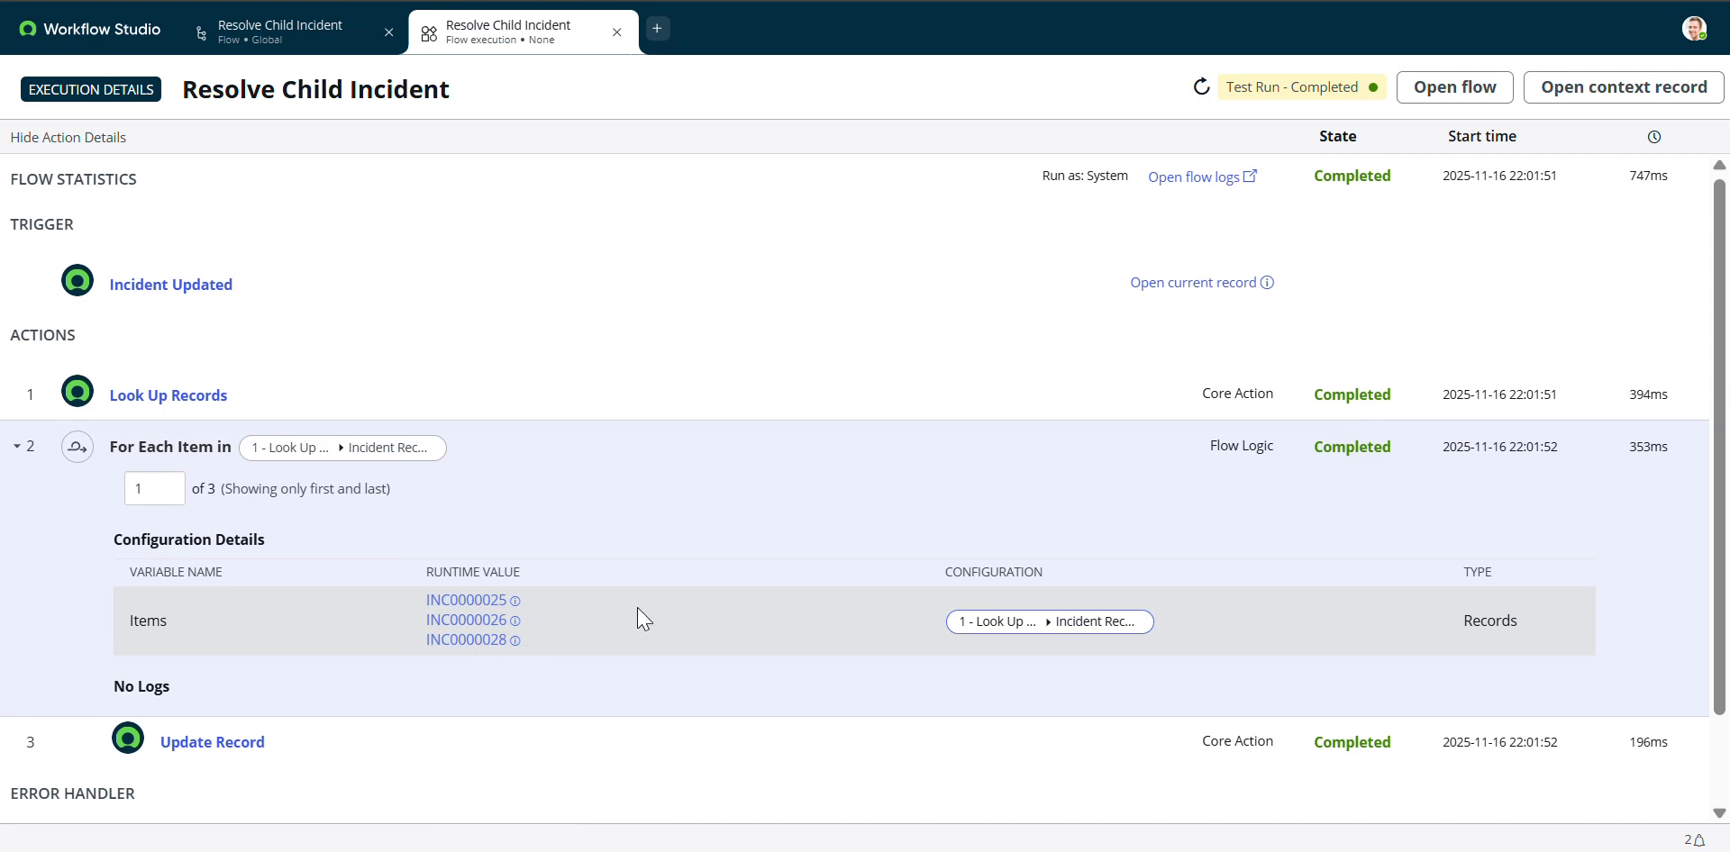
Expand the Update Record action in the execution details and examine its field runtime values and output data
scroll(639, 620, "down", 1)
left_click(332, 656)
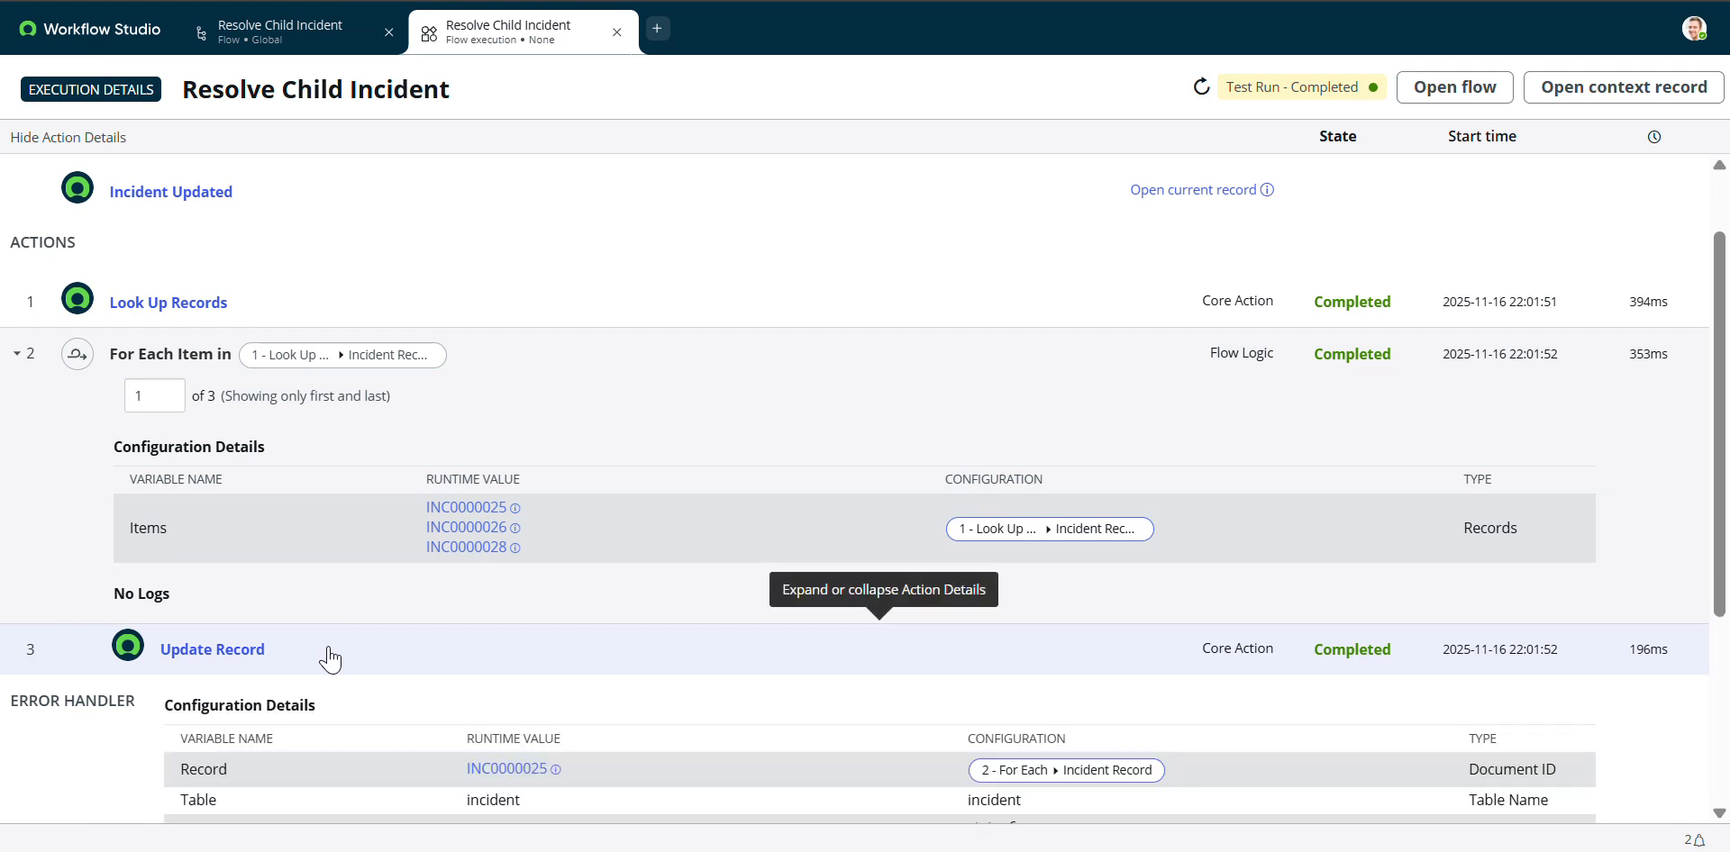
scroll(495, 647, "down", 3)
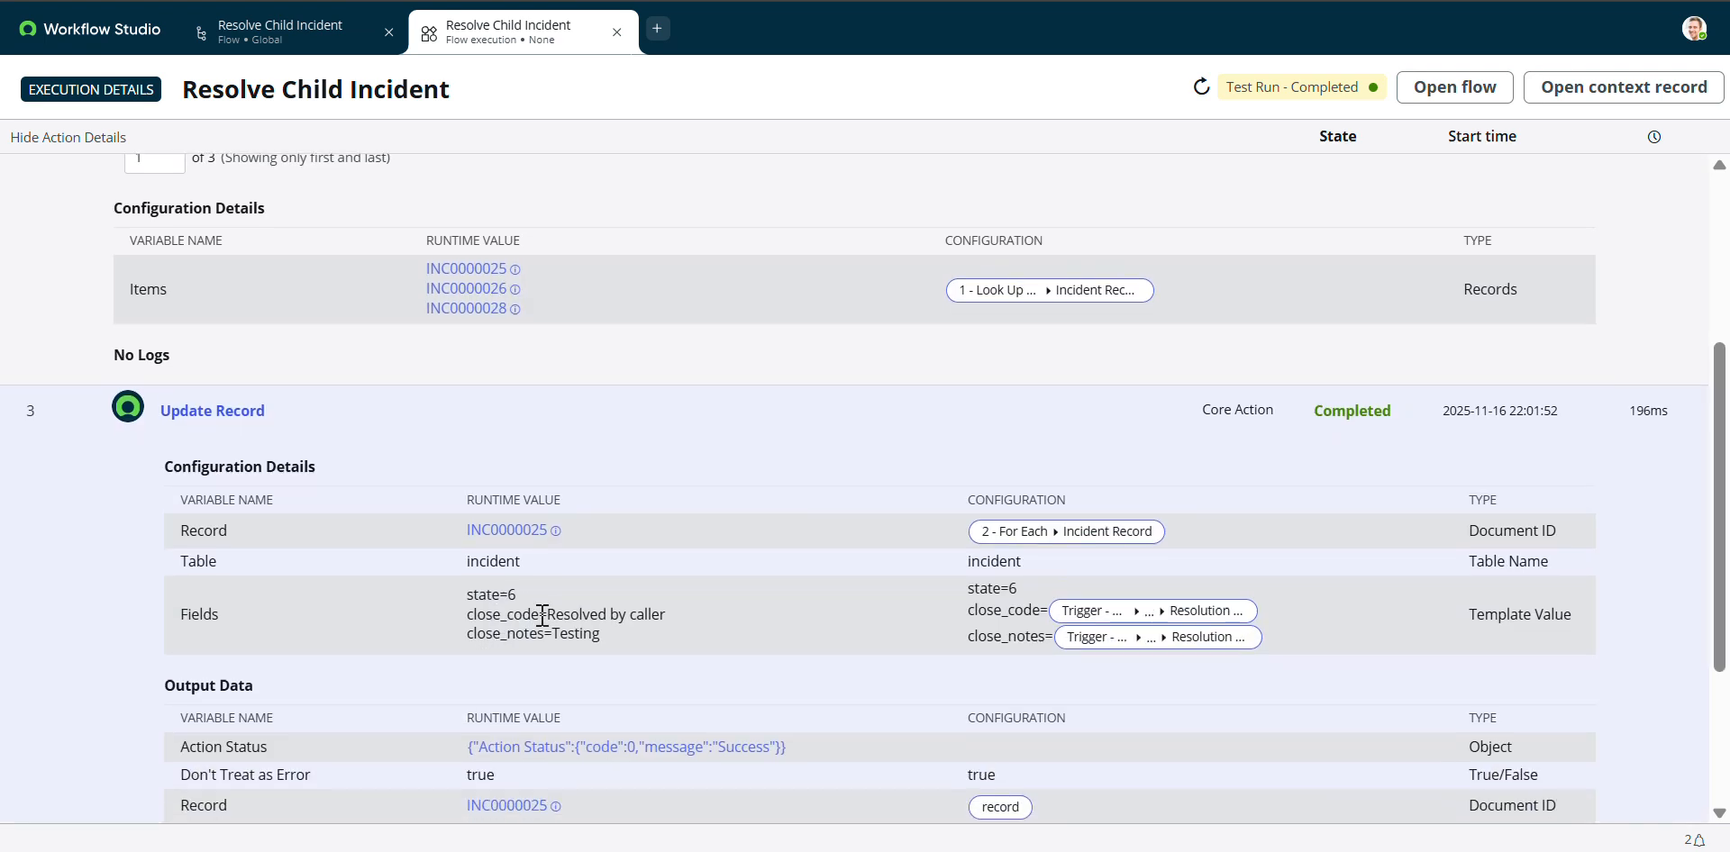
scroll(540, 614, "down", 1)
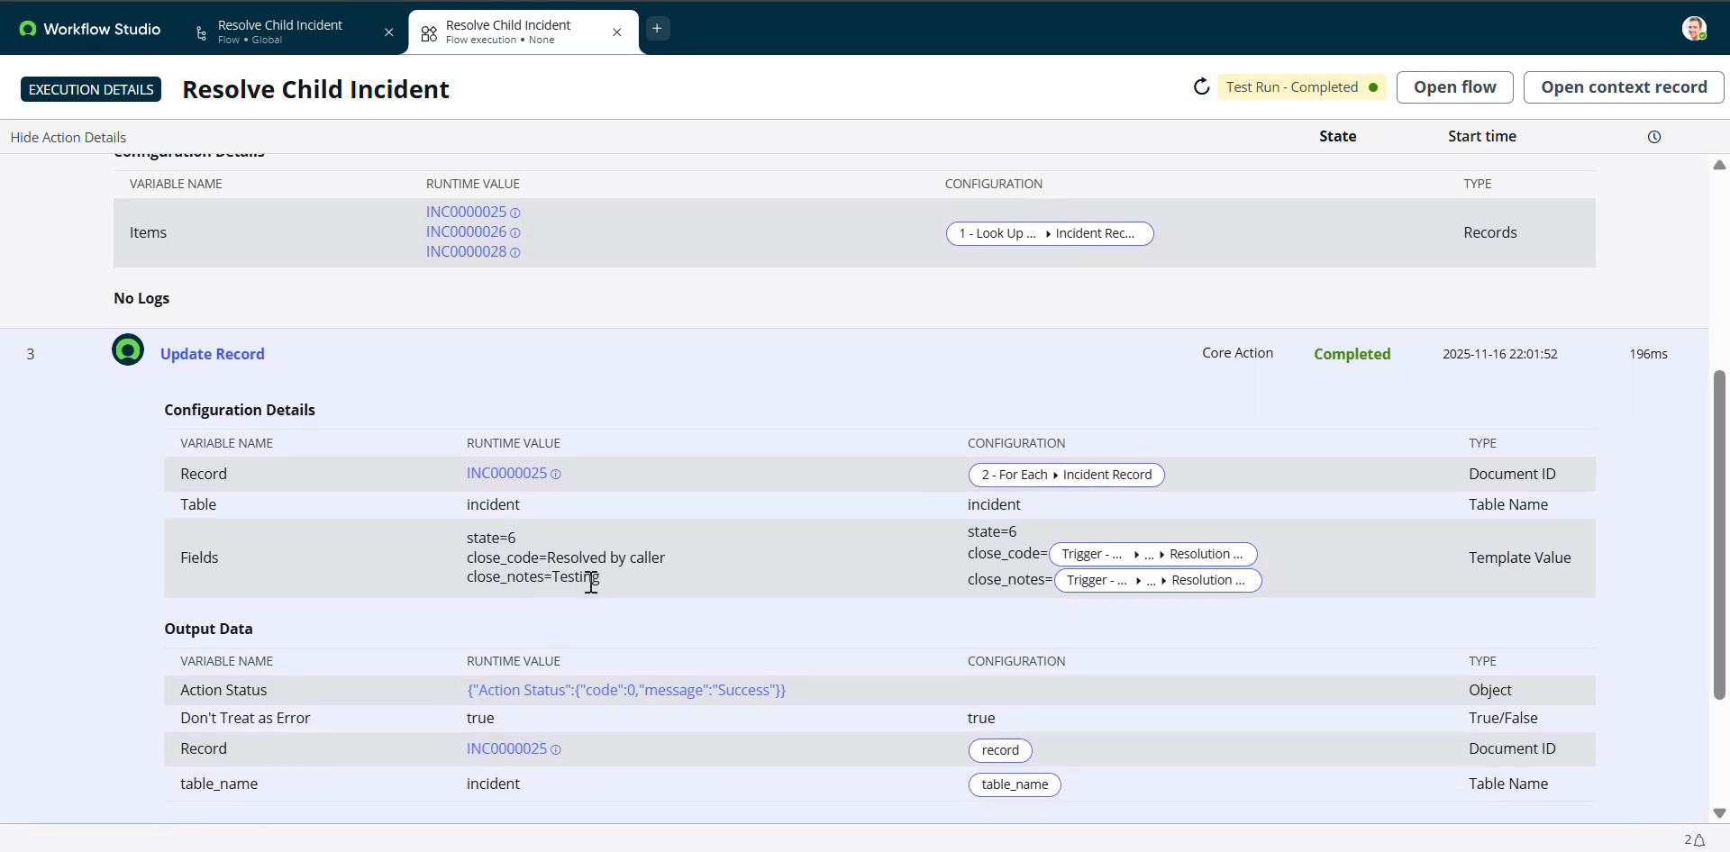
double_click(574, 581)
scroll(598, 636, "down", 1)
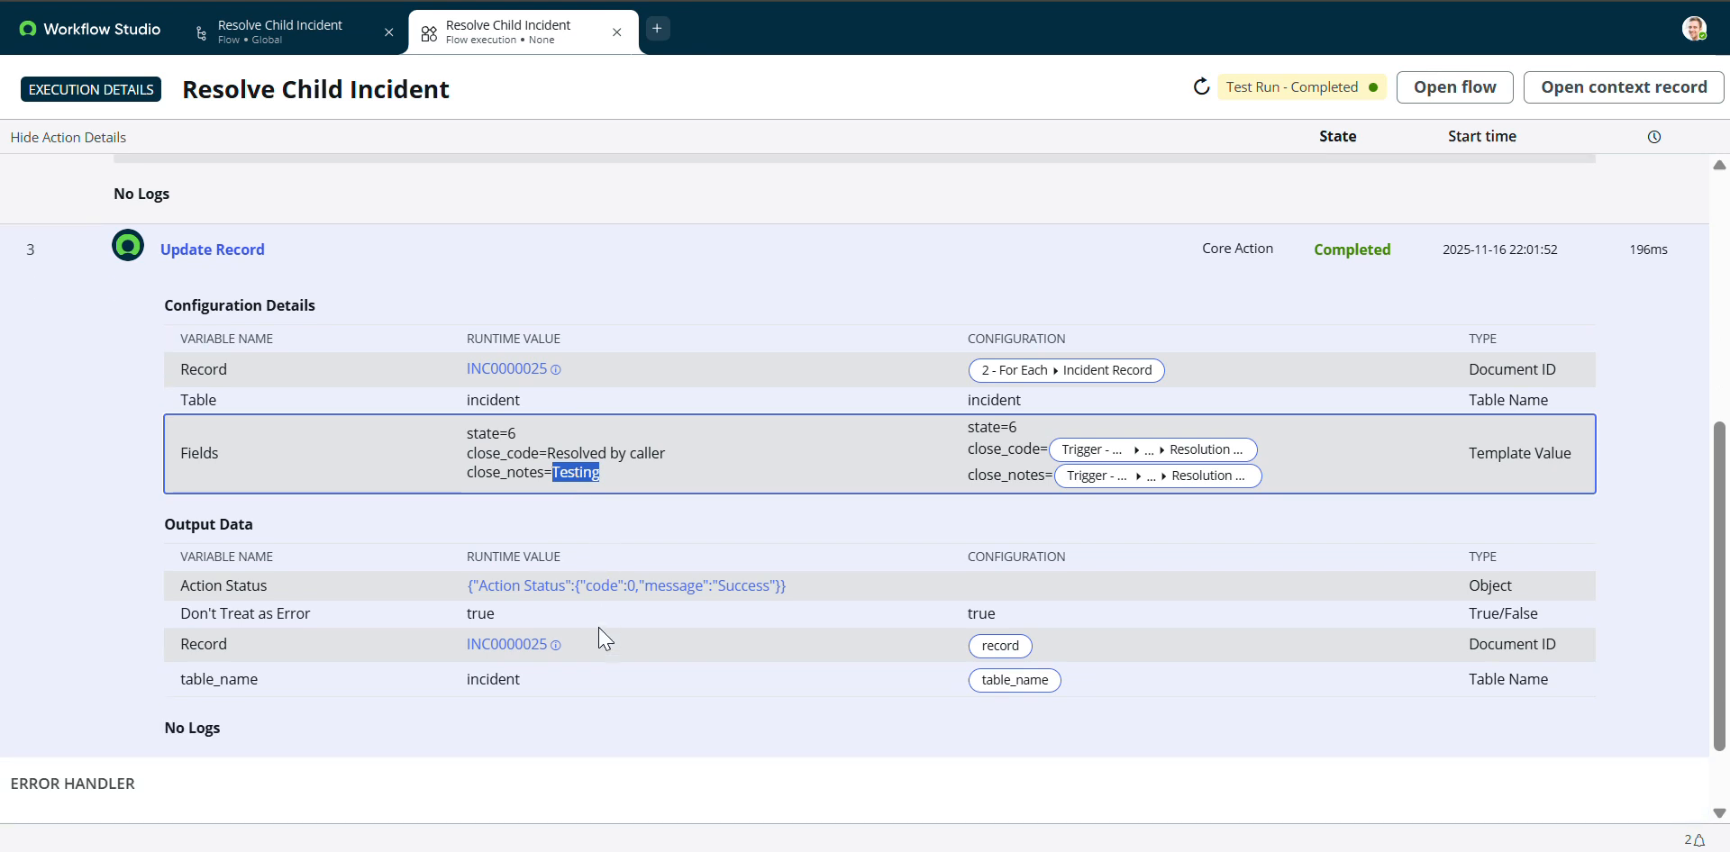
scroll(599, 637, "up", 6)
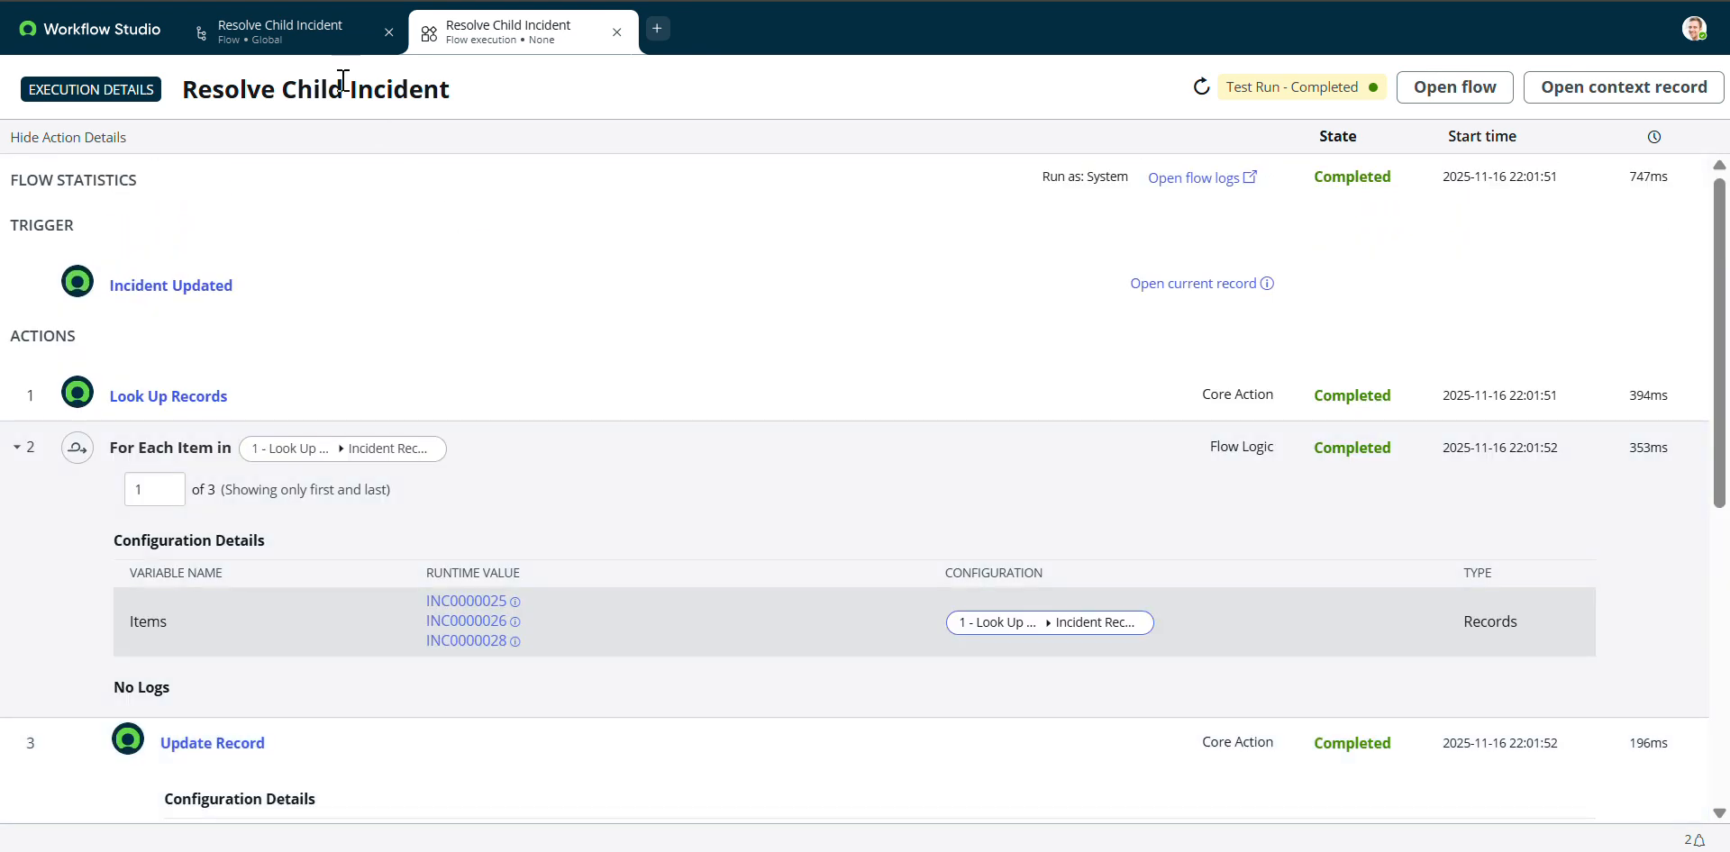
Return to the Resolve Child Incident flow and close the Test flow dialog
left_click(306, 32)
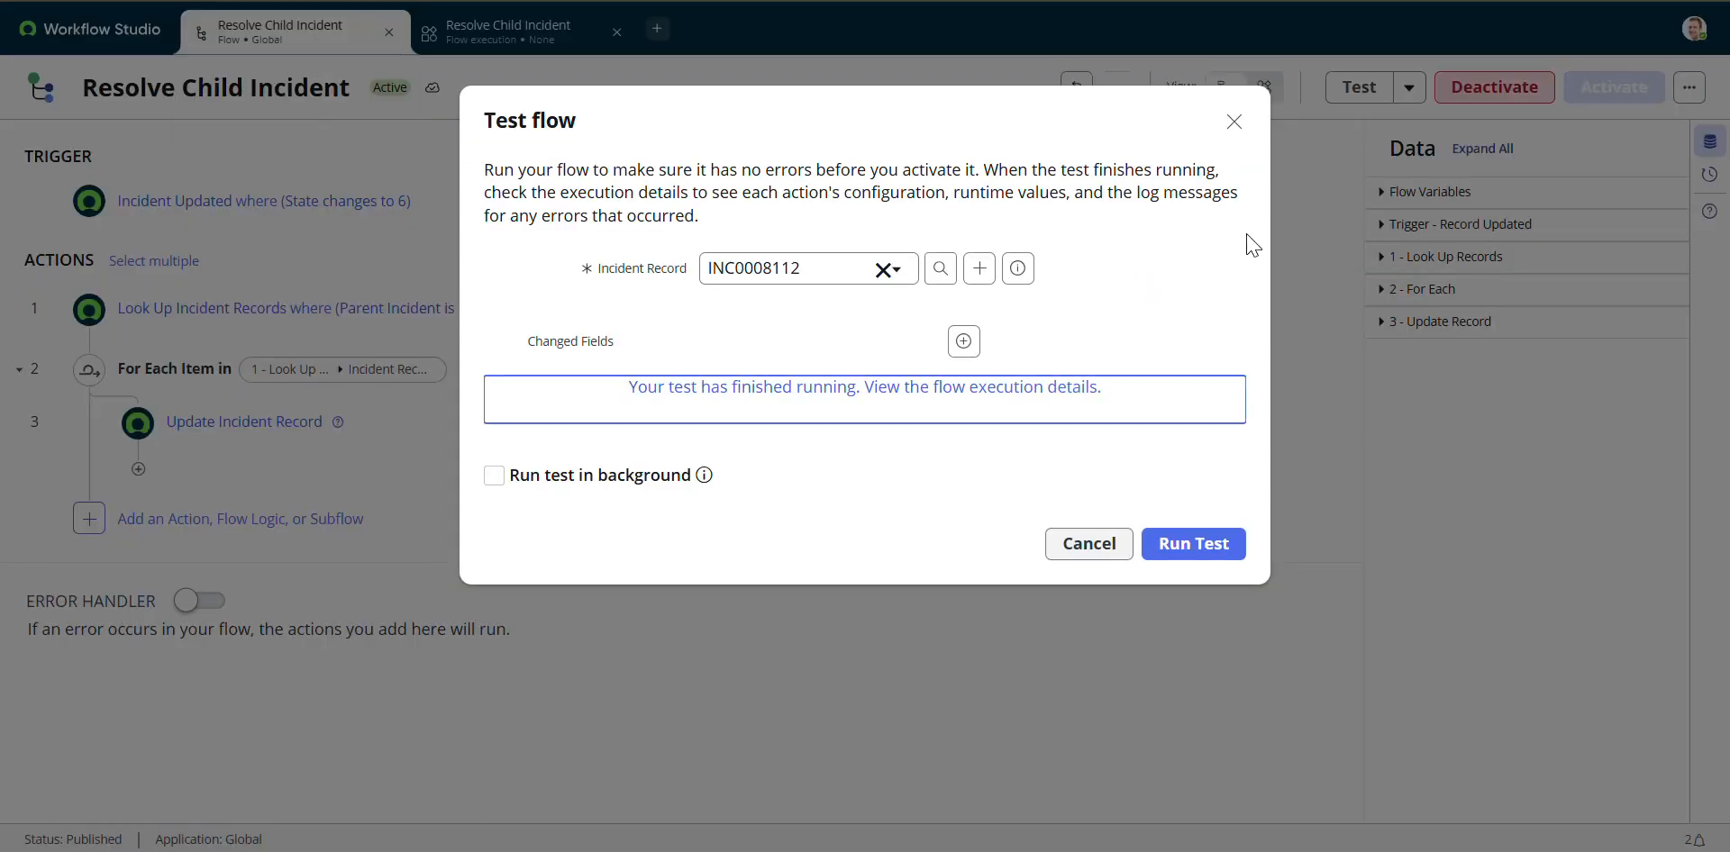
left_click(1233, 121)
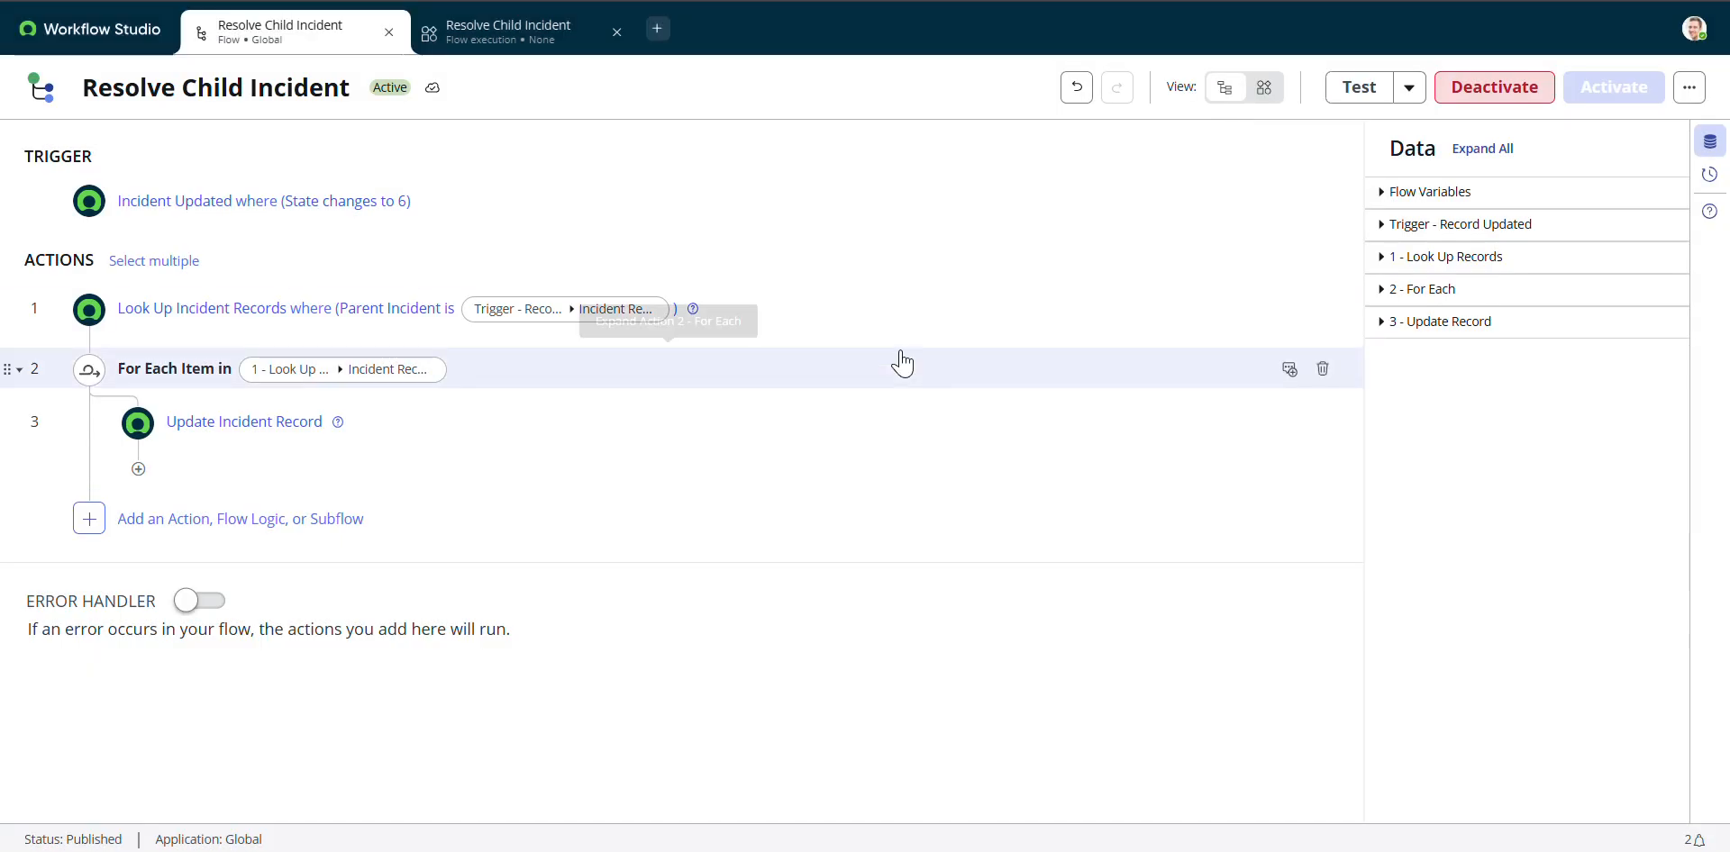